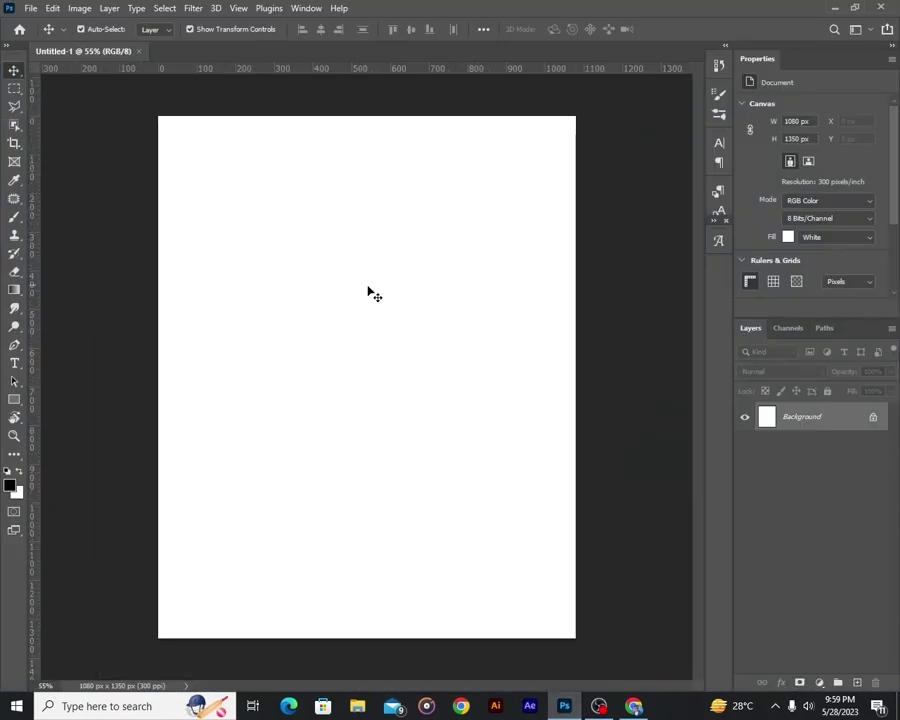
# Open the clay pot PNG, convert it to a Smart Object, and drag it into Untitled-1.
pyautogui.hotkey('ctrl', 'o')
pyautogui.doubleClick(514, 270)
pyautogui.rightClick(797, 412)
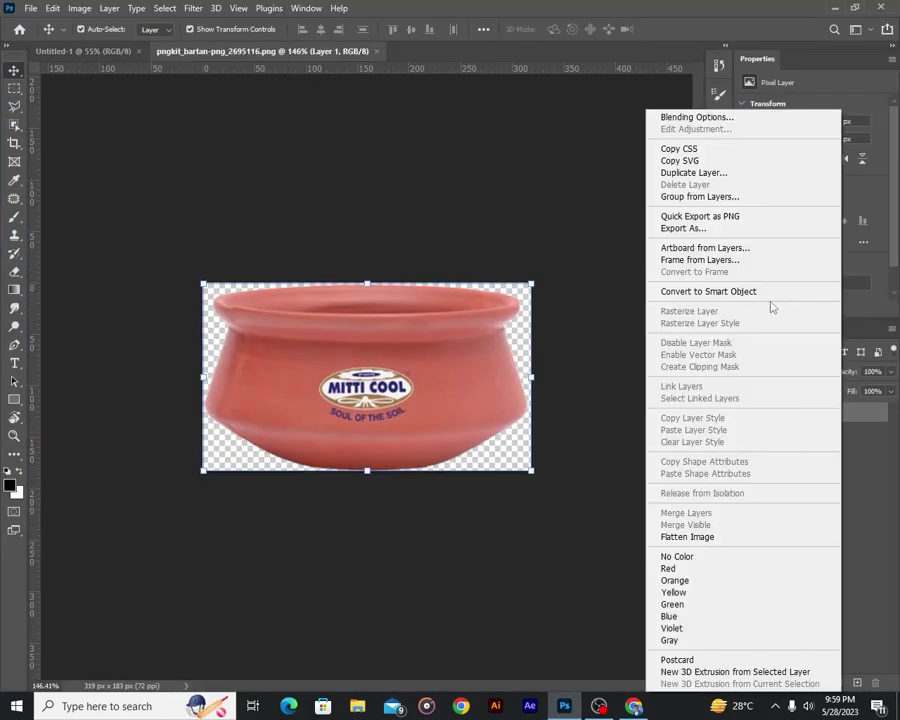
pyautogui.click(766, 290)
pyautogui.moveTo(460, 424)
pyautogui.mouseDown()
pyautogui.moveTo(383, 390)
pyautogui.moveTo(372, 440)
pyautogui.mouseUp()
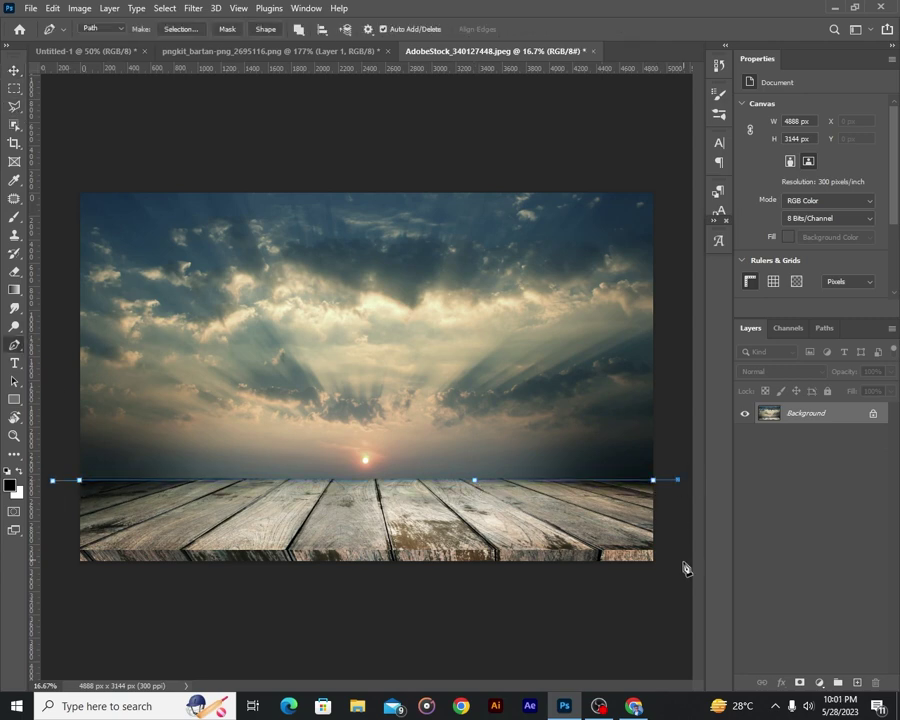
# Copy a wood strip from the stock image into the poster, stretched across the bottom edge.
pyautogui.hotkey('ctrl', 'j')
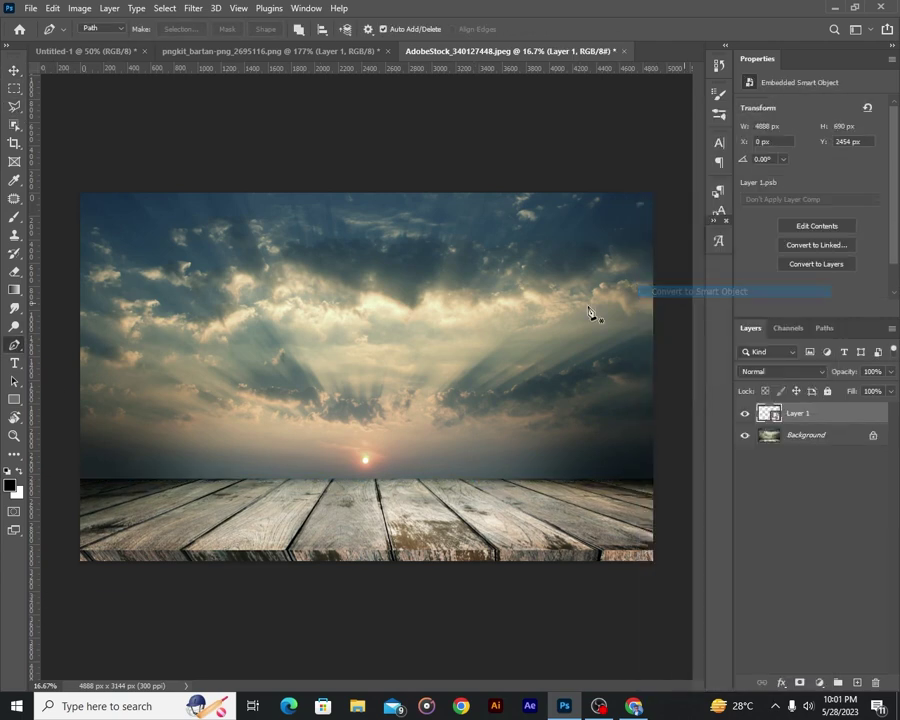
pyautogui.press('v')
pyautogui.moveTo(595, 315); pyautogui.dragTo(269, 417)
pyautogui.hotkey('ctrl', '+')
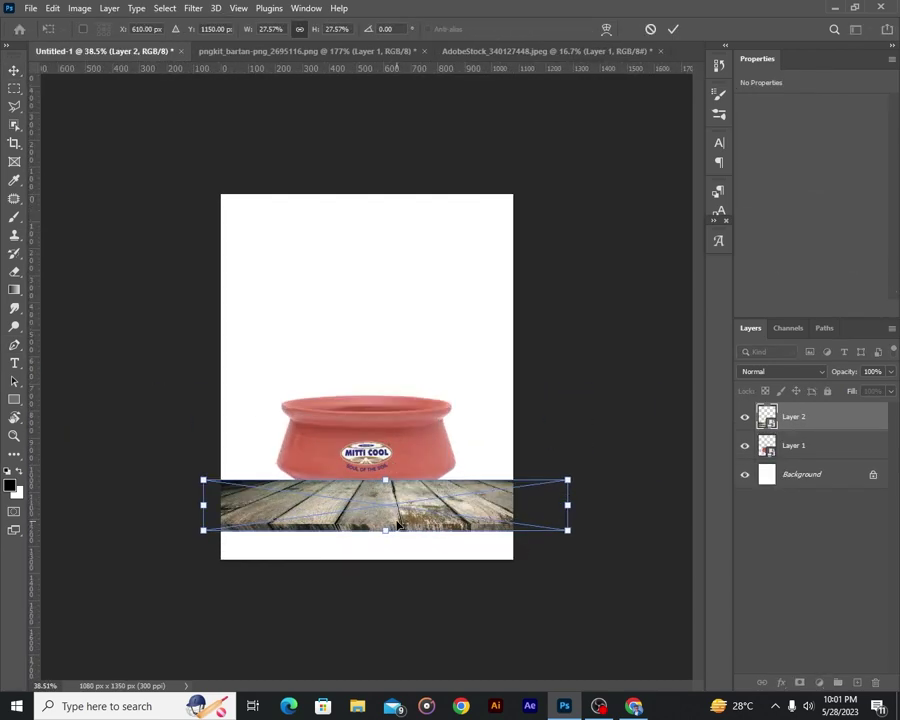
pyautogui.moveTo(370, 500); pyautogui.dragTo(370, 530)
pyautogui.moveTo(562, 531); pyautogui.dragTo(532, 531)
pyautogui.moveTo(363, 508); pyautogui.dragTo(363, 513)
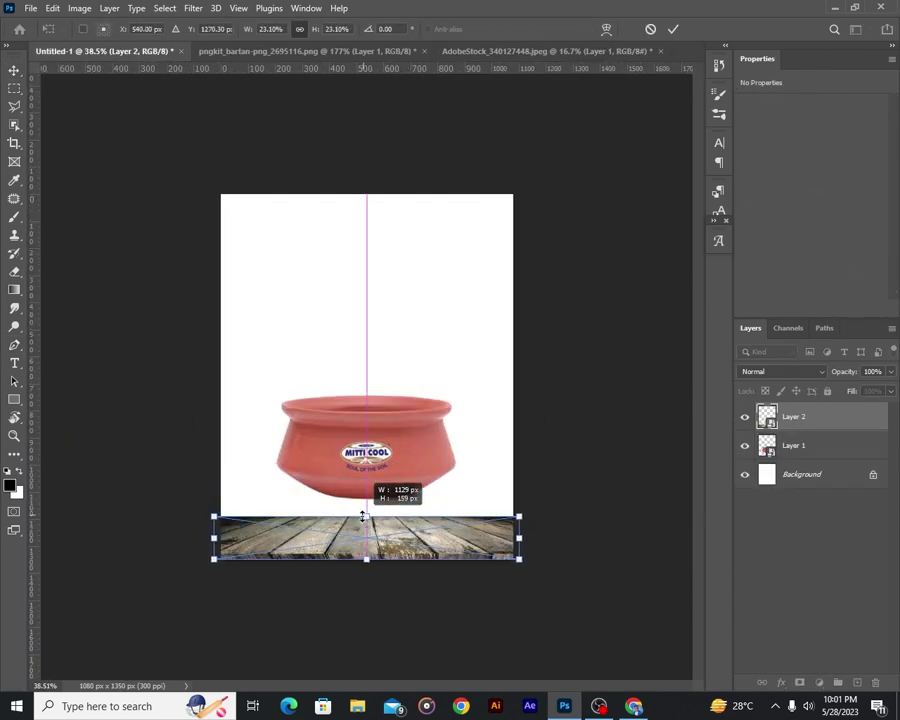
pyautogui.click(673, 29)
# Put the wood strip layer beneath the pot and raise its top edge behind the pot.
pyautogui.scroll(3, 416, 474)
pyautogui.moveTo(793, 445)
pyautogui.mouseDown()
pyautogui.moveTo(814, 458)
pyautogui.moveTo(800, 452)
pyautogui.mouseUp()
pyautogui.scroll(-3, 398, 510)
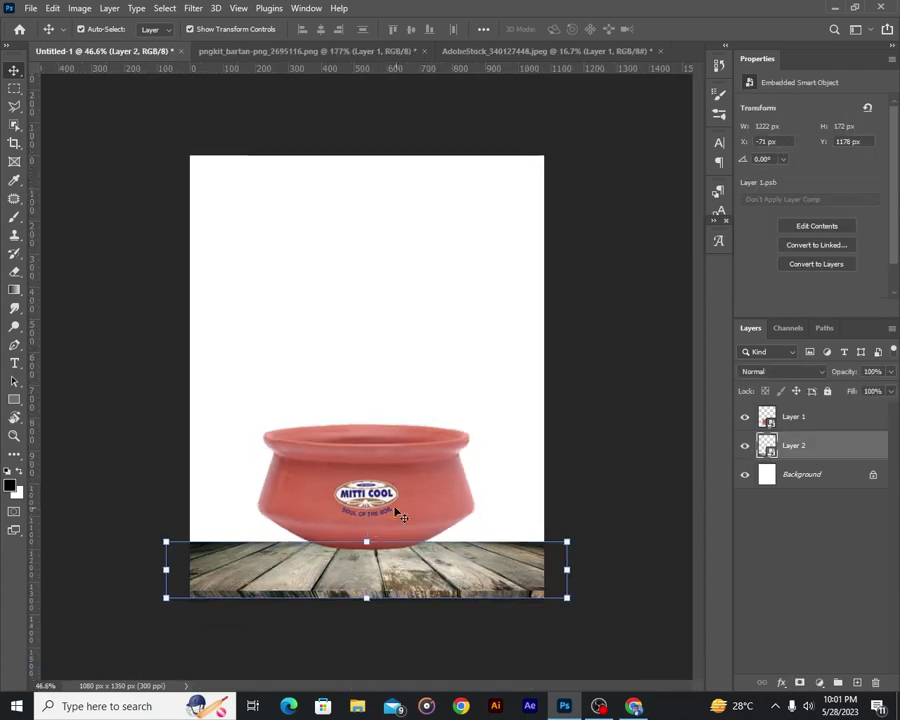
pyautogui.moveTo(366, 537); pyautogui.dragTo(366, 510)
pyautogui.press('Return')
pyautogui.click(364, 506)
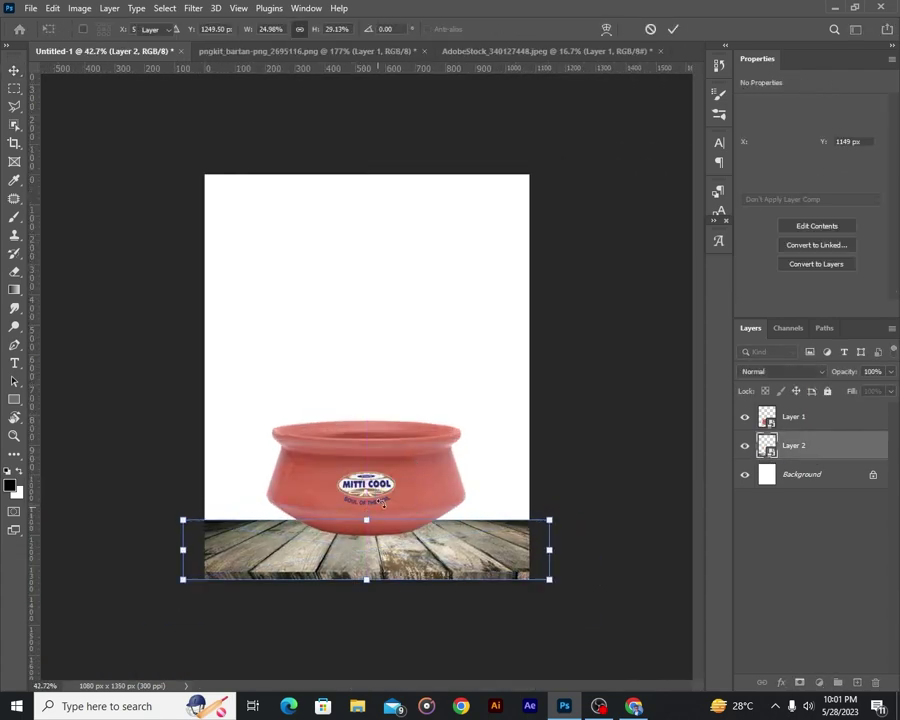
# Duplicate the clay pot layer.
pyautogui.scroll(3, 442, 470)
pyautogui.click(458, 330)
pyautogui.scroll(2, 458, 330)
pyautogui.hotkey('ctrl', 'j')
pyautogui.scroll(1, 300, 300)
# Lasso the MITTI COOL logo on the pot copy and rasterize that layer.
pyautogui.press('l')
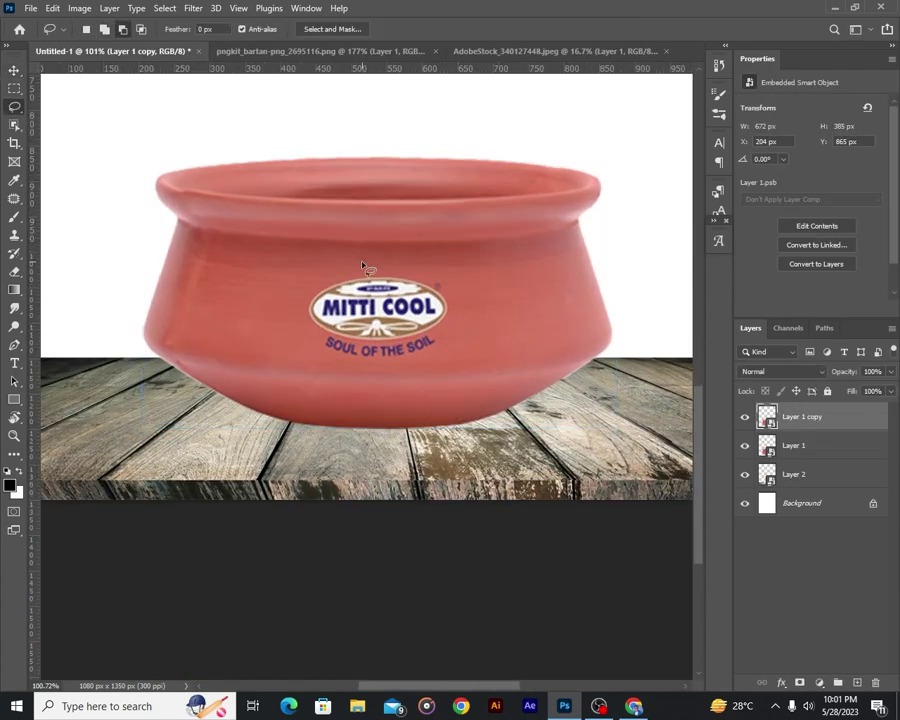
pyautogui.moveTo(360, 272); pyautogui.dragTo(358, 268)
pyautogui.click(52, 8)
pyautogui.rightClick(800, 416)
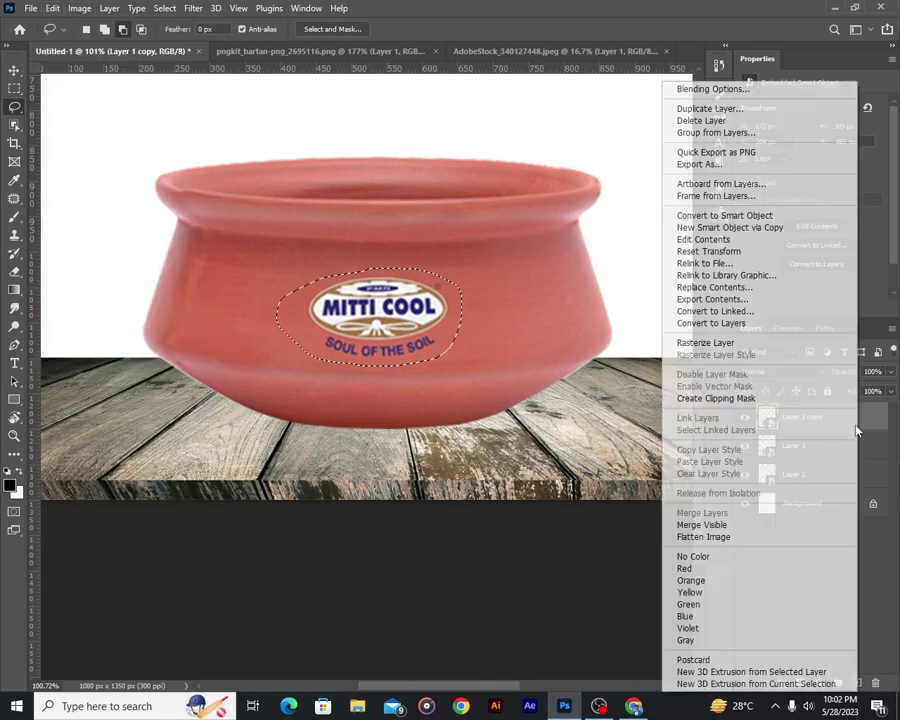
pyautogui.click(700, 306)
# Content-Aware Fill the logo away, deselect, and close the pot source image.
pyautogui.click(52, 8)
pyautogui.click(63, 227)
pyautogui.click(455, 184)
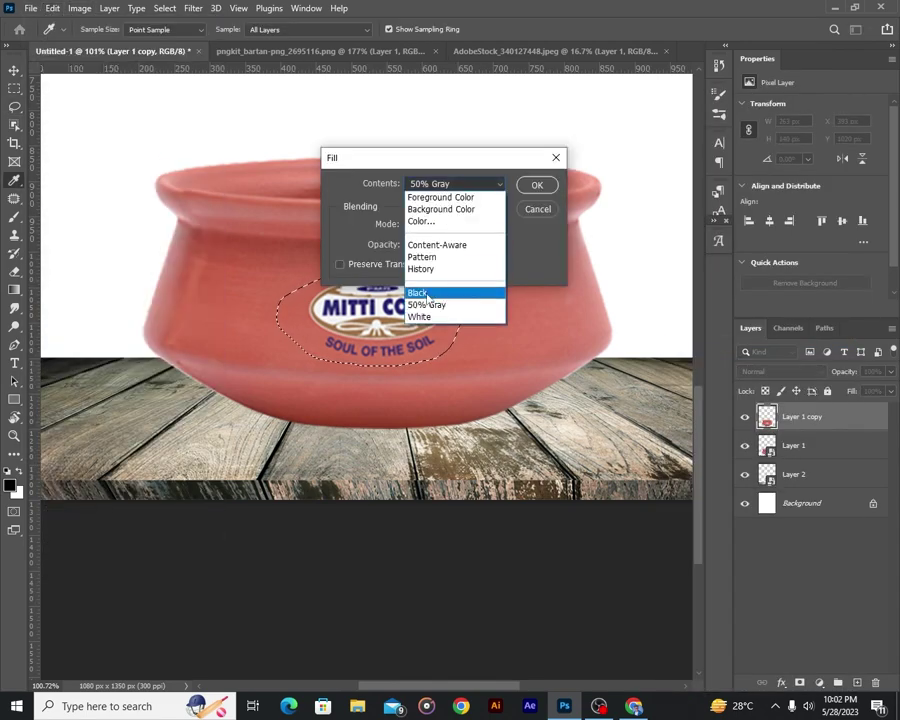
pyautogui.click(437, 245)
pyautogui.click(537, 185)
pyautogui.hotkey('ctrl', 'd')
pyautogui.scroll(-2, 412, 340)
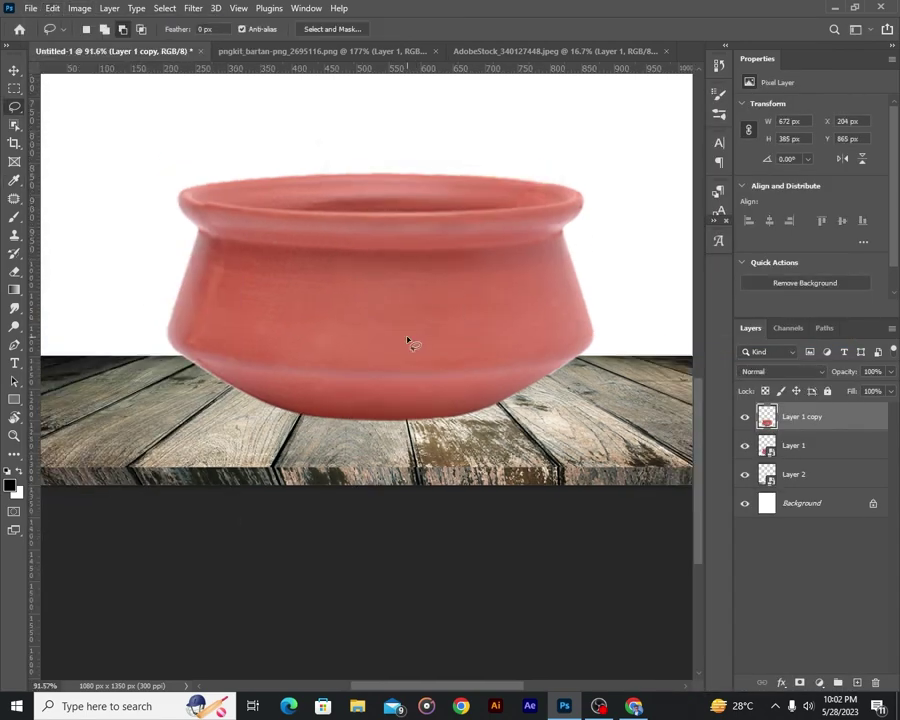
pyautogui.press('v')
pyautogui.click(330, 50)
# Close the pot and wood source images without saving changes.
pyautogui.click(398, 52)
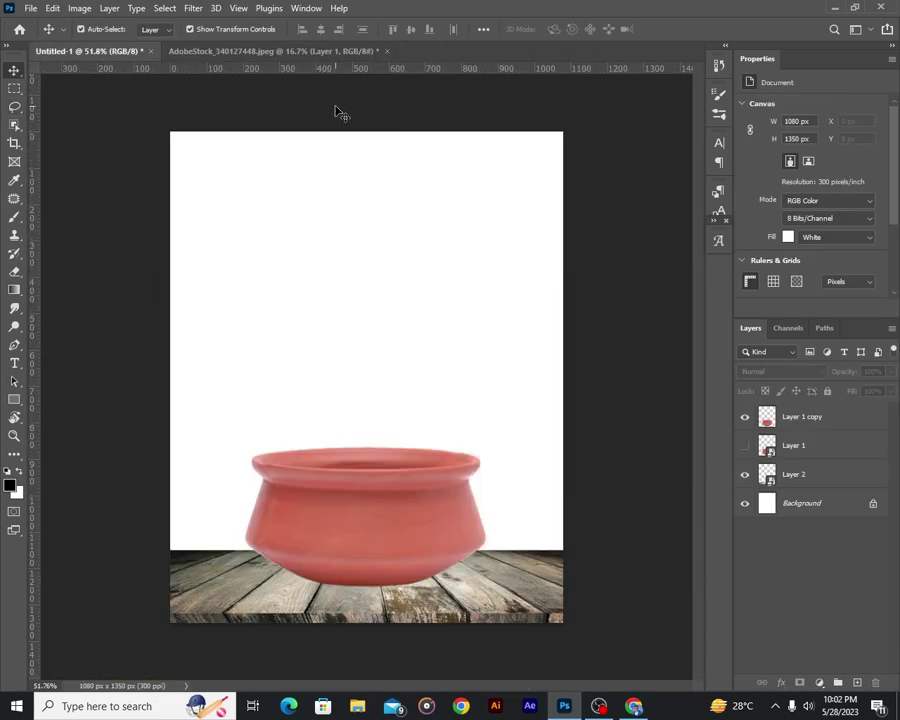
pyautogui.click(270, 50)
pyautogui.click(387, 50)
pyautogui.click(444, 263)
# Open the kindpng biryani image from Biryani Sequence, make it a Smart Object, and drag it into Untitled-1.
pyautogui.hotkey('ctrl', 'o')
pyautogui.click(151, 360)
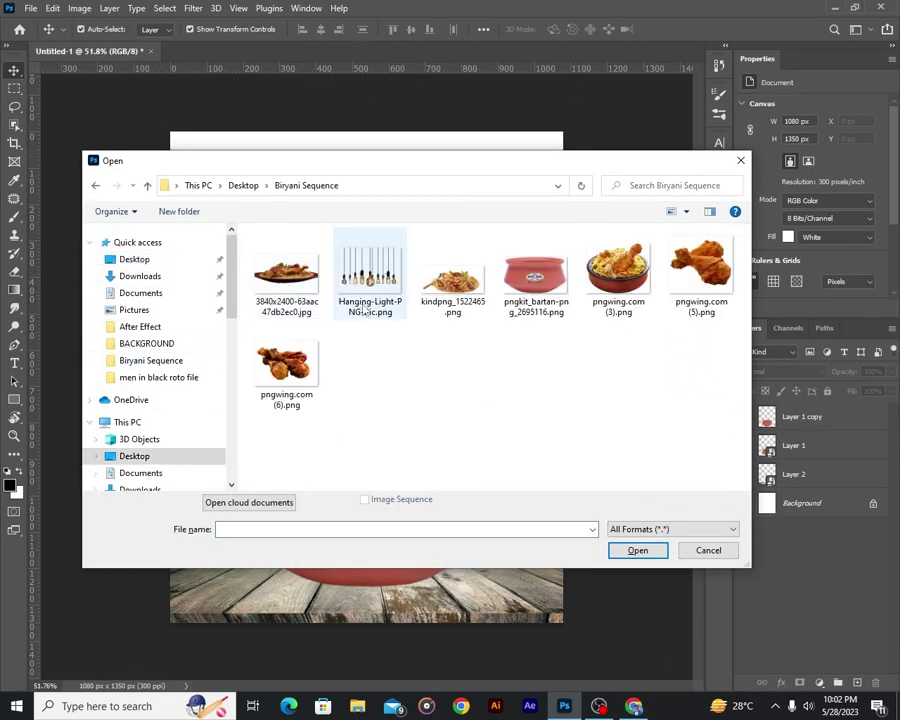
pyautogui.click(453, 275)
pyautogui.press('Return')
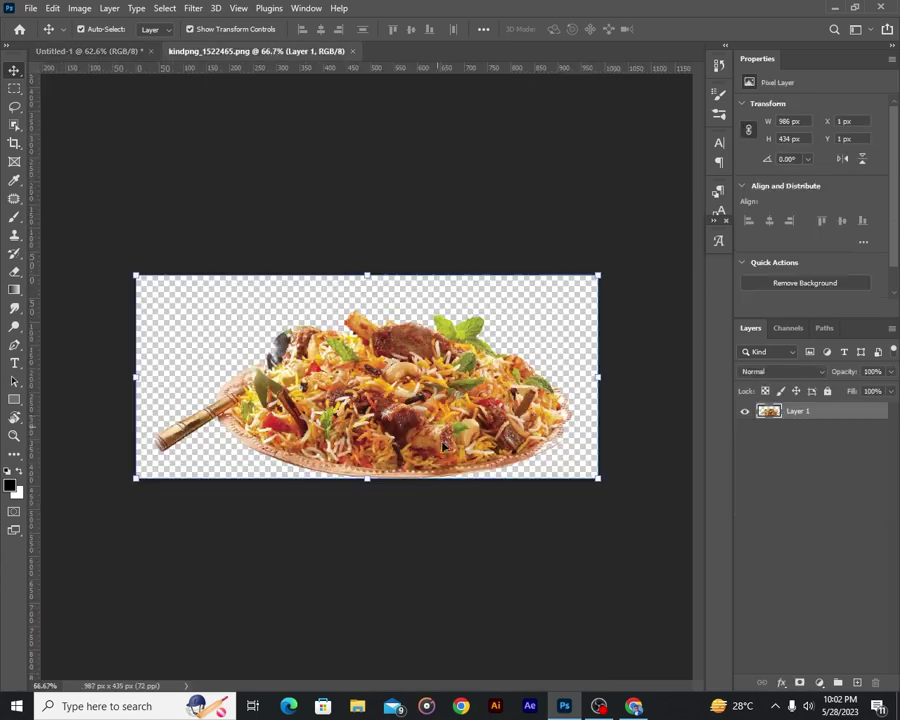
pyautogui.rightClick(840, 414)
pyautogui.press('Escape')
pyautogui.hotkey('ctrl', '+')
pyautogui.rightClick(840, 414)
pyautogui.click(704, 291)
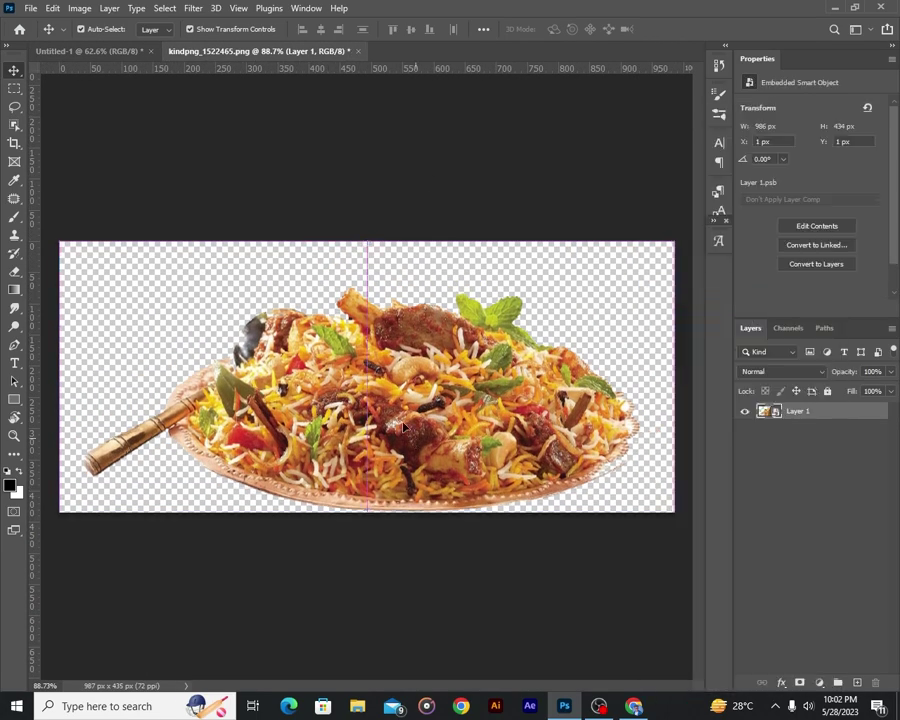
pyautogui.moveTo(797, 411)
pyautogui.mouseDown()
pyautogui.moveTo(335, 325)
pyautogui.moveTo(385, 365)
pyautogui.mouseUp()
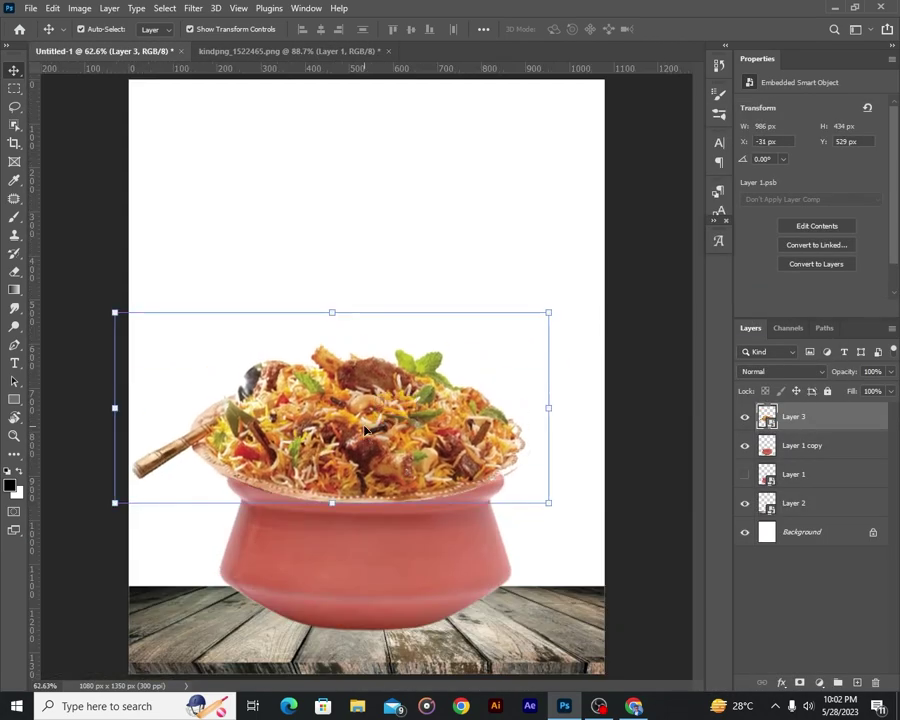
# Lower the biryani onto the pot and shorten the pot copy from its top edge.
pyautogui.rightClick(365, 430)
pyautogui.moveTo(324, 325); pyautogui.dragTo(330, 410)
pyautogui.press('Return')
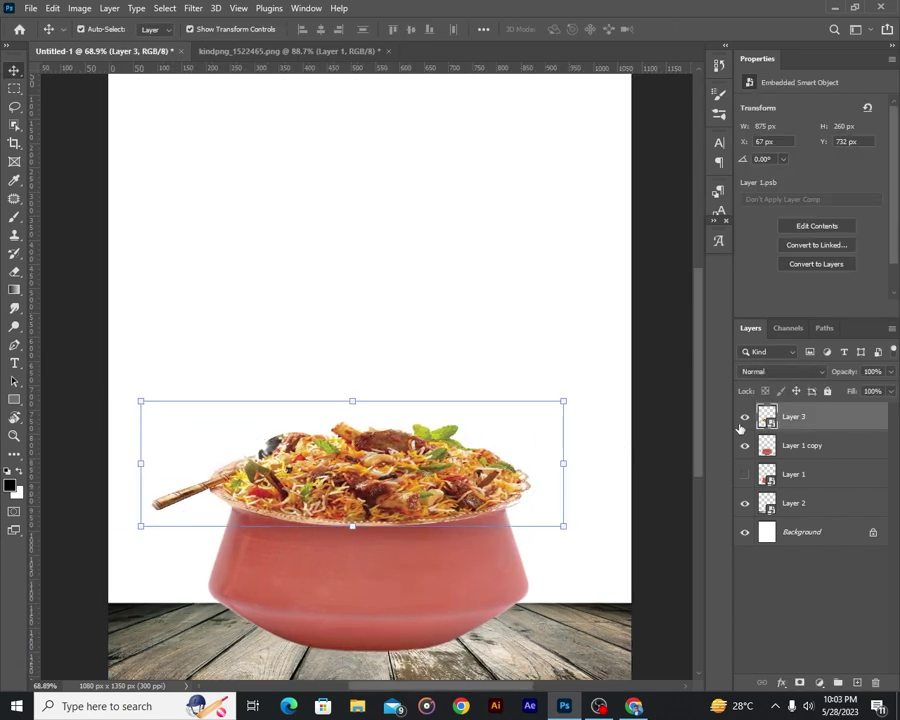
pyautogui.click(744, 416)
pyautogui.click(802, 445)
pyautogui.hotkey('ctrl', 't')
pyautogui.moveTo(368, 470)
pyautogui.mouseDown()
pyautogui.moveTo(366, 486)
pyautogui.moveTo(380, 462)
pyautogui.mouseUp()
pyautogui.hotkey('ctrl', '-')
pyautogui.press('Return')
# Show the biryani again and stack another pot copy above it.
pyautogui.click(744, 416)
pyautogui.click(795, 416)
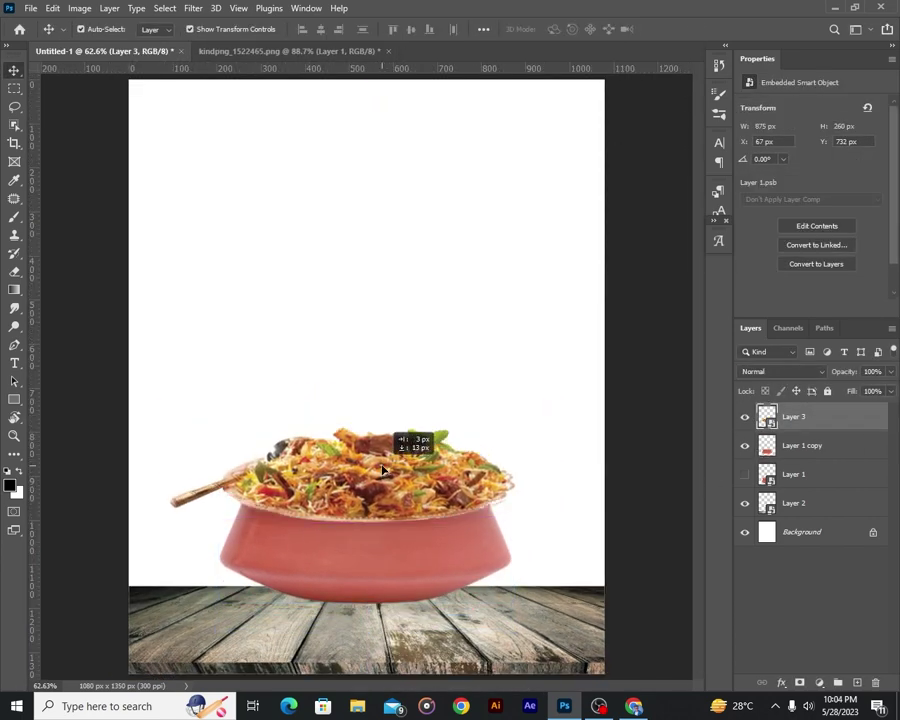
pyautogui.moveTo(800, 445); pyautogui.dragTo(830, 406)
pyautogui.scroll(2, 426, 484)
# Pen-path the rim area, turn it into a selection, and mask the top pot copy with it.
pyautogui.scroll(1, 424, 468)
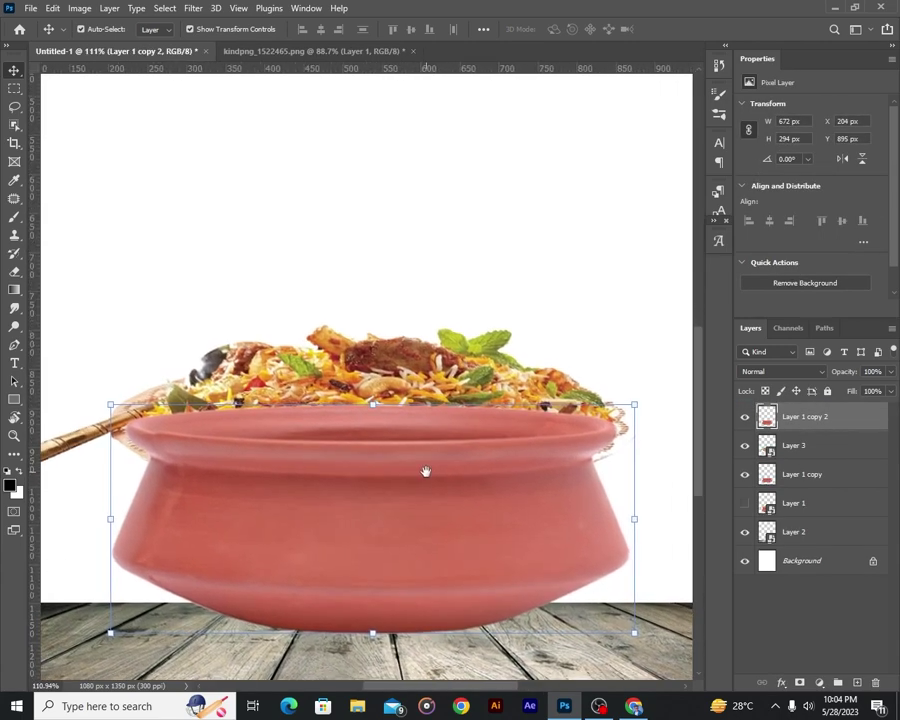
pyautogui.press('p')
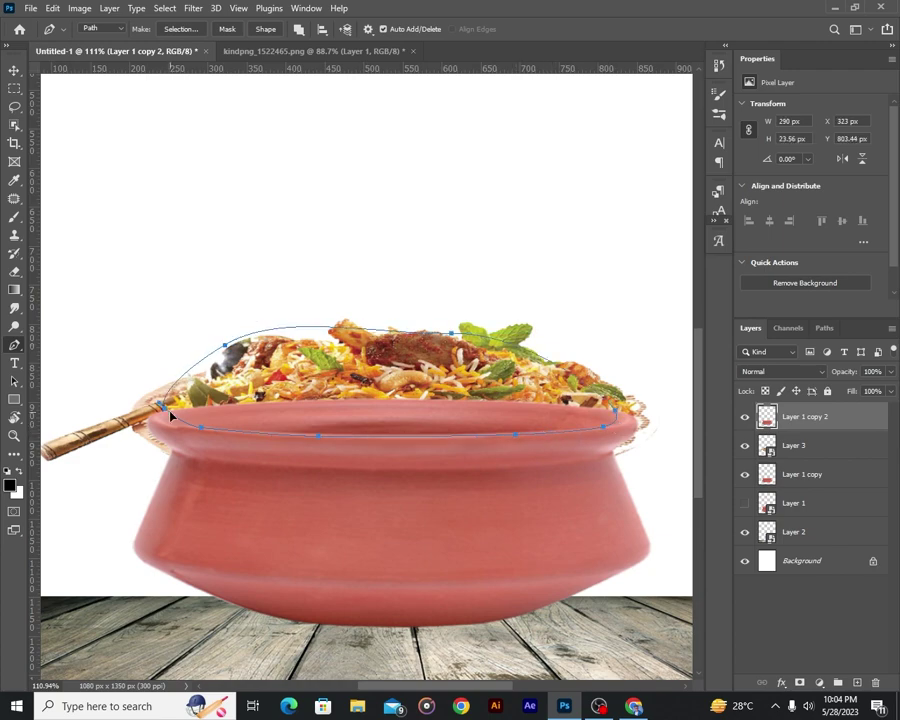
pyautogui.hotkey('ctrl', 'Return')
pyautogui.keyDown('alt'); pyautogui.click(799, 682); pyautogui.keyUp('alt')
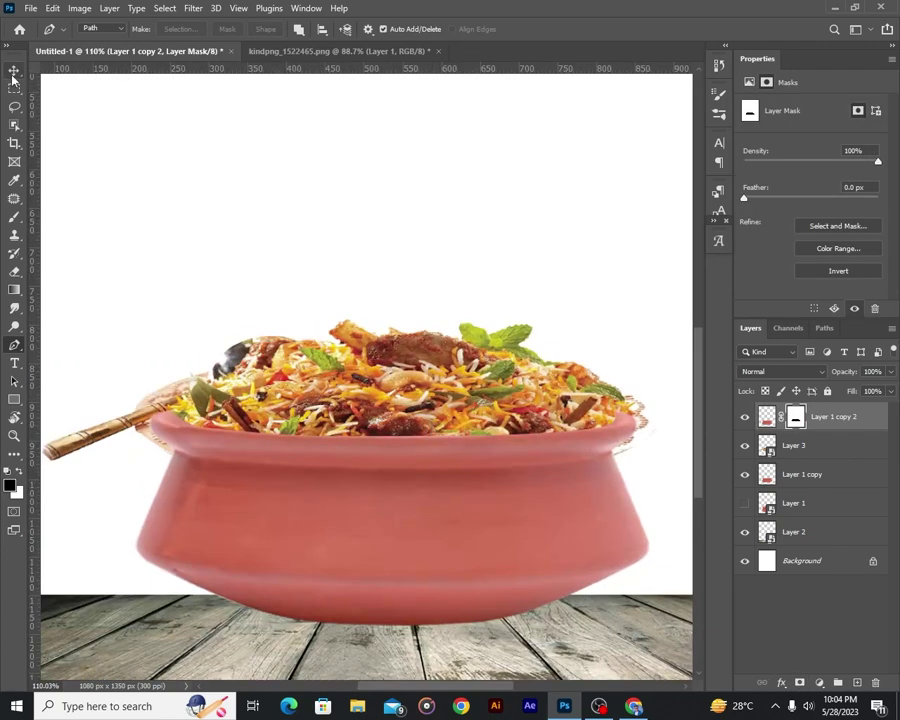
pyautogui.click(14, 71)
pyautogui.click(813, 445)
# Lower the biryani layer's opacity and mask out the spoon with a lasso selection.
pyautogui.scroll(3, 120, 430)
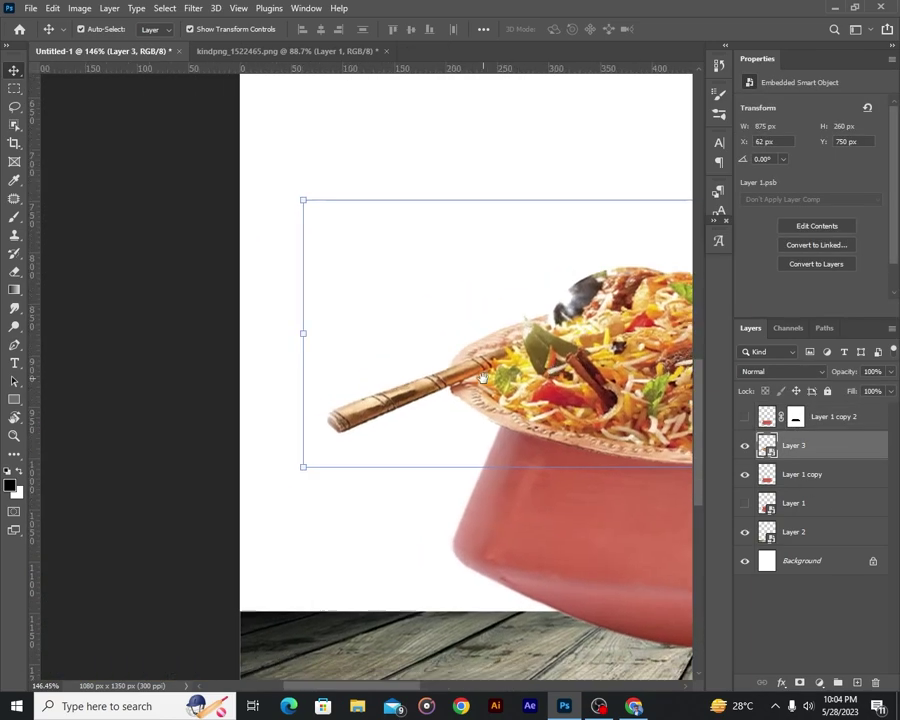
pyautogui.click(14, 106)
pyautogui.click(889, 371)
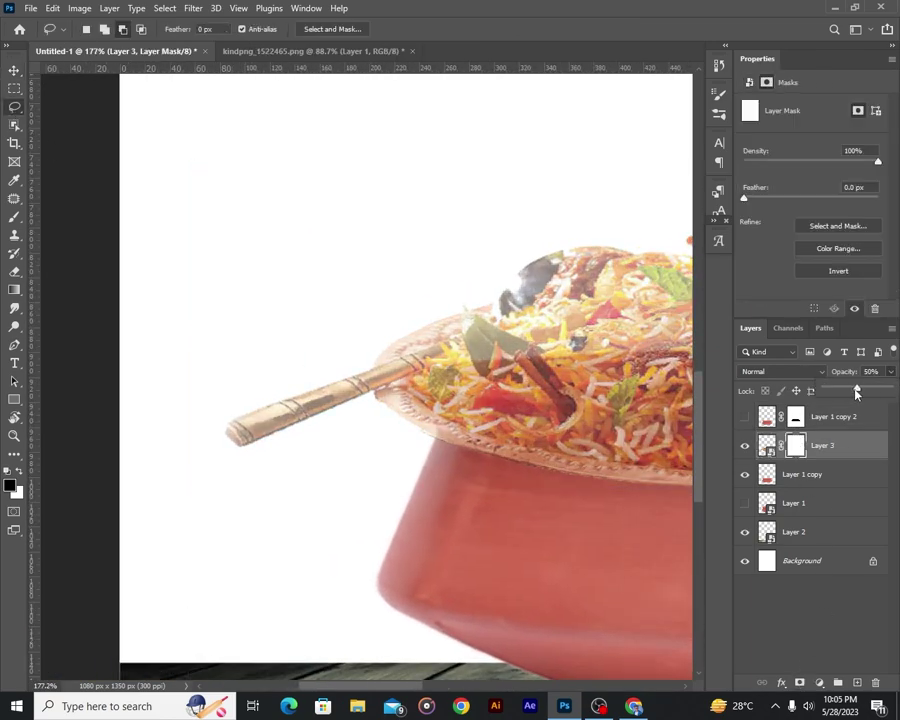
pyautogui.moveTo(850, 386)
pyautogui.mouseDown()
pyautogui.moveTo(835, 388)
pyautogui.moveTo(885, 388)
pyautogui.mouseUp()
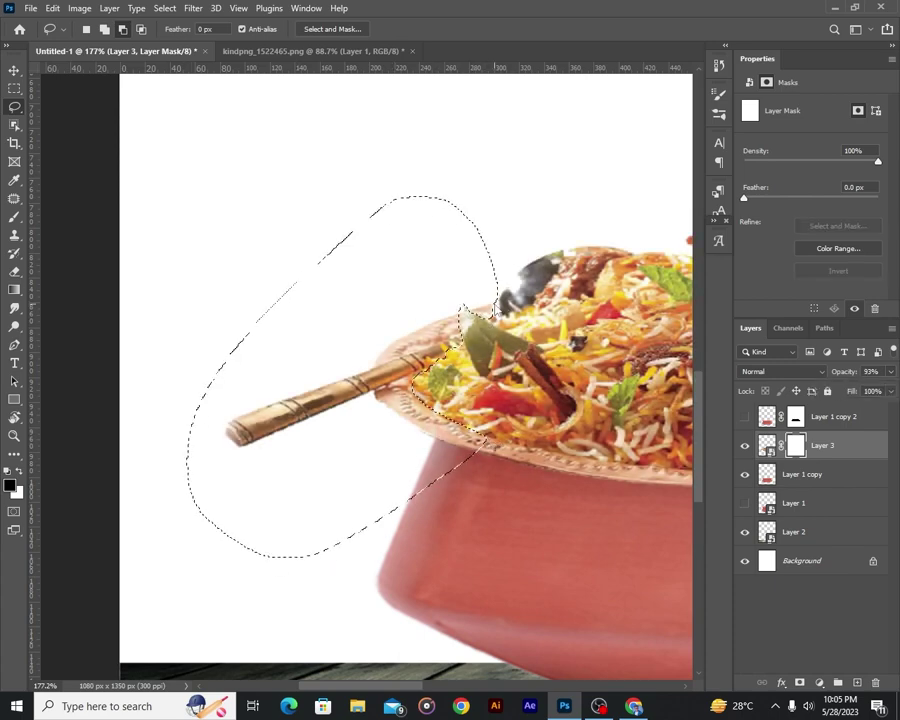
pyautogui.press('Delete')
pyautogui.hotkey('ctrl', 'd')
# Mask out the remaining part of the spoon from the biryani layer.
pyautogui.scroll(-3, 372, 416)
pyautogui.scroll(4, 340, 392)
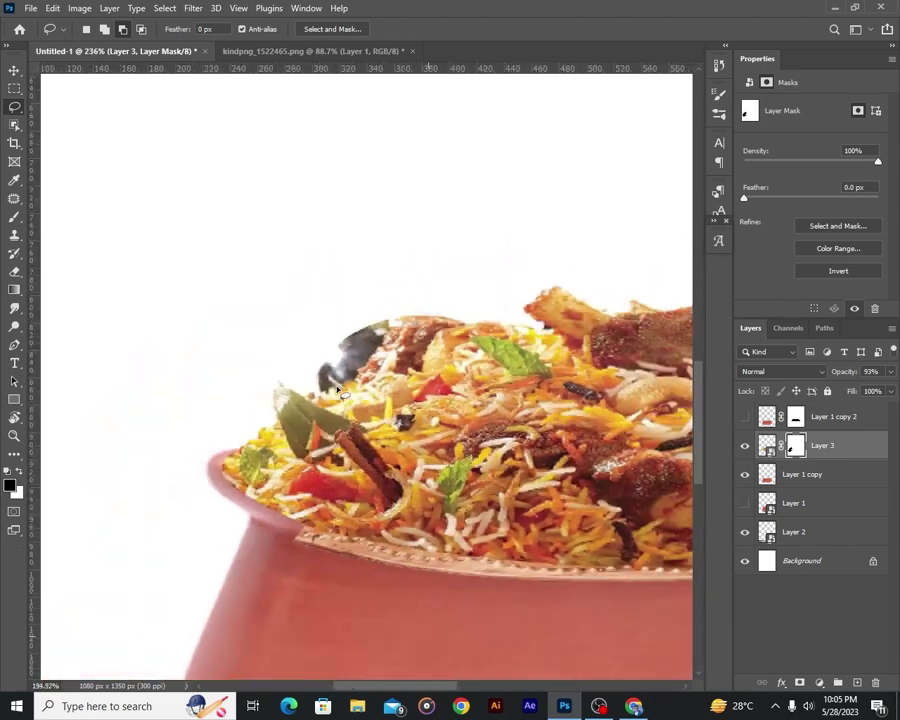
pyautogui.scroll(1, 340, 392)
pyautogui.scroll(1, 324, 405)
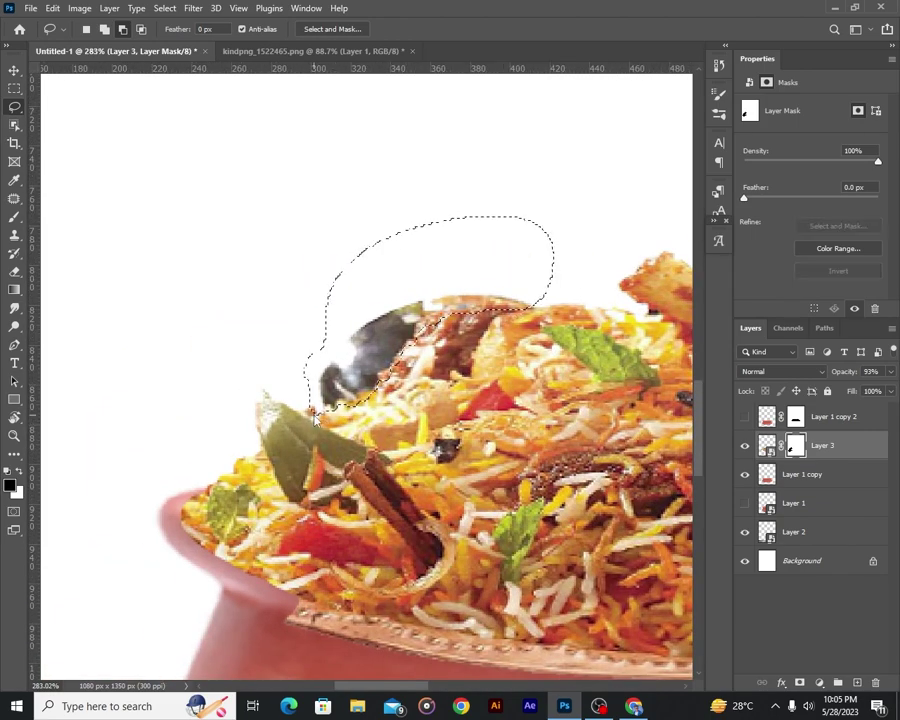
pyautogui.press('Delete')
pyautogui.hotkey('ctrl', 'd')
pyautogui.scroll(-2, 313, 418)
pyautogui.scroll(-3, 176, 260)
# Nudge the biryani slightly downward on the pot.
pyautogui.press('v')
pyautogui.scroll(-1, 360, 400)
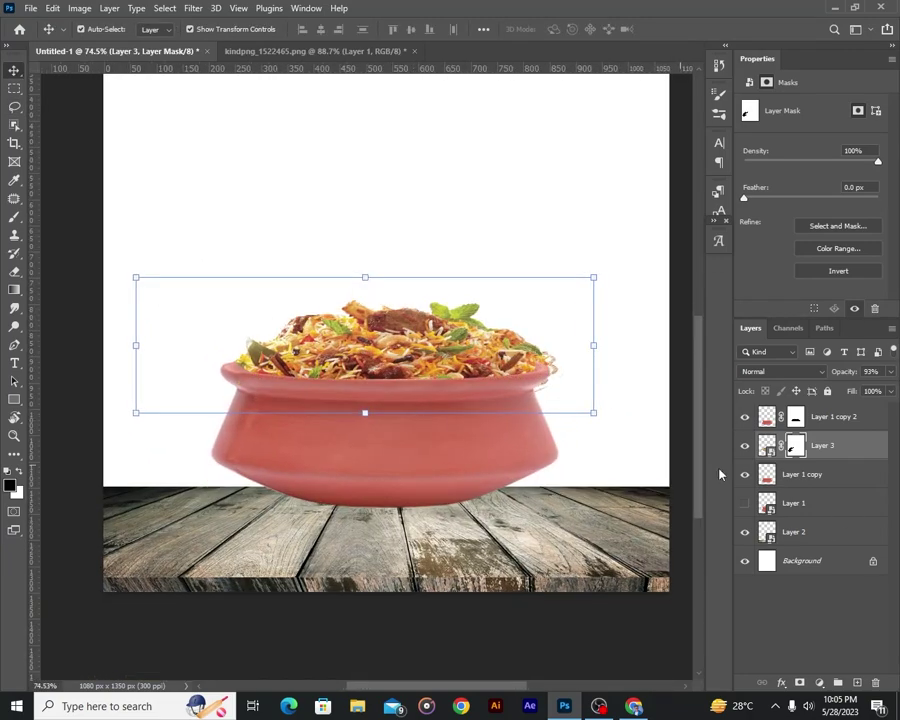
pyautogui.scroll(2, 411, 355)
pyautogui.moveTo(411, 342); pyautogui.dragTo(406, 352)
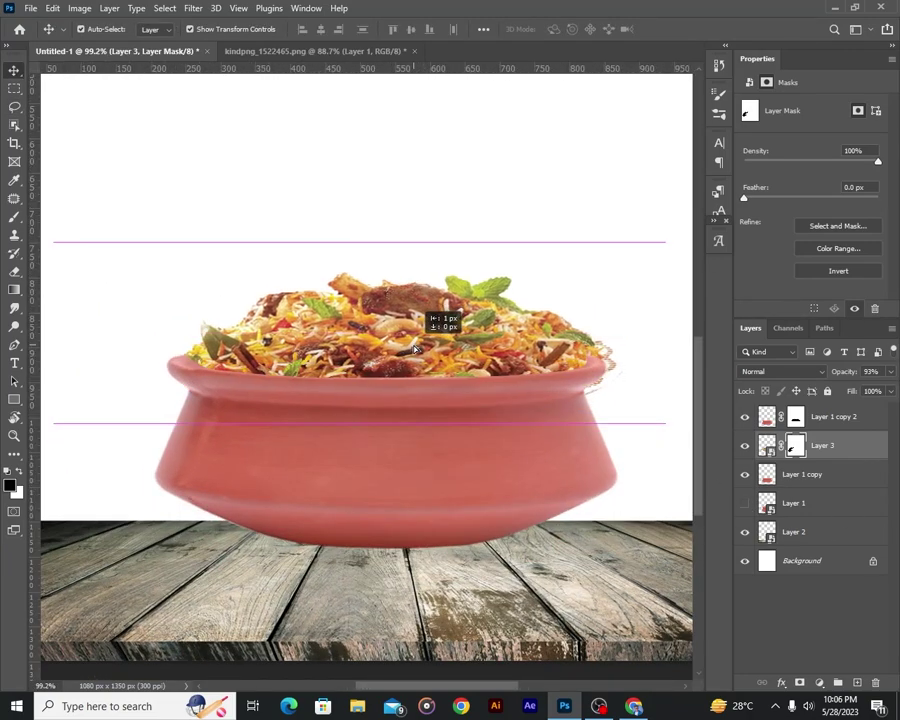
pyautogui.scroll(1, 406, 352)
pyautogui.scroll(3, 362, 380)
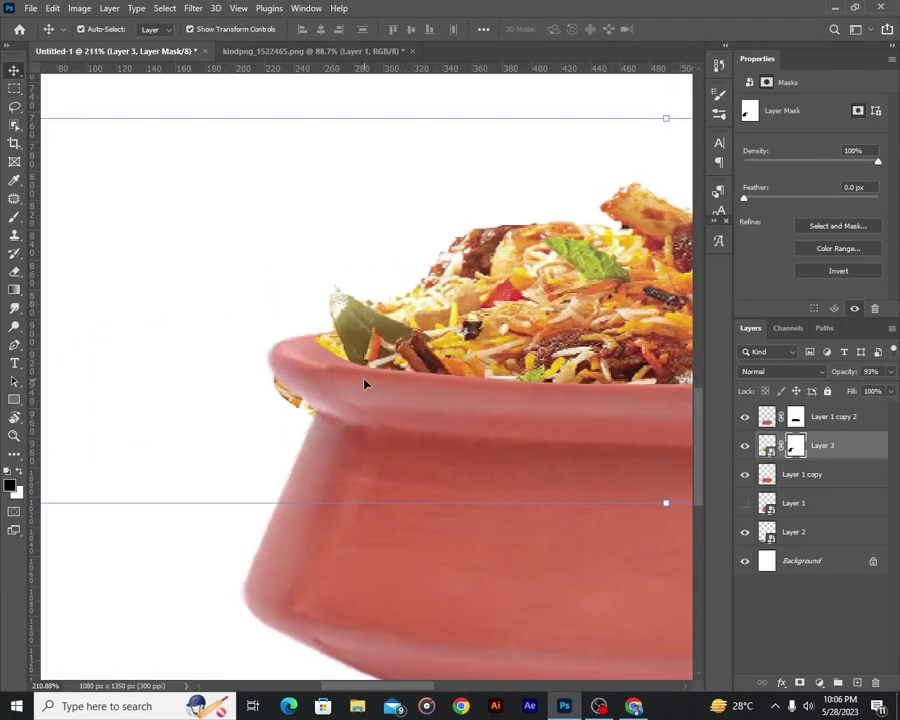
pyautogui.scroll(3, 390, 400)
pyautogui.scroll(2, 416, 421)
pyautogui.scroll(-3, 416, 421)
# Lasso the stray biryani area beside the pot's right rim.
pyautogui.press('l')
pyautogui.scroll(-3, 350, 414)
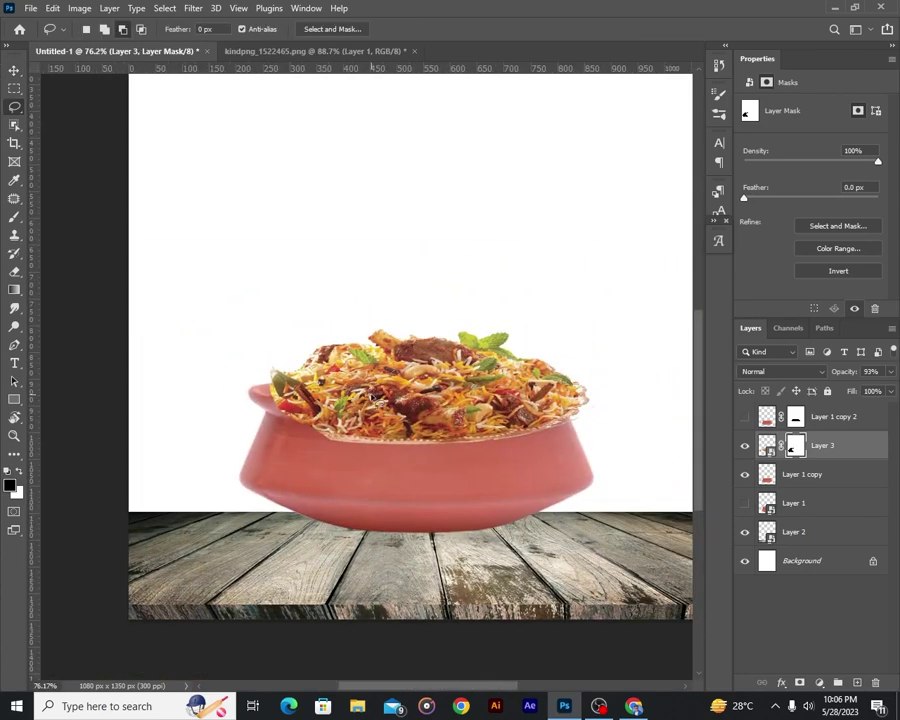
pyautogui.scroll(1, 490, 427)
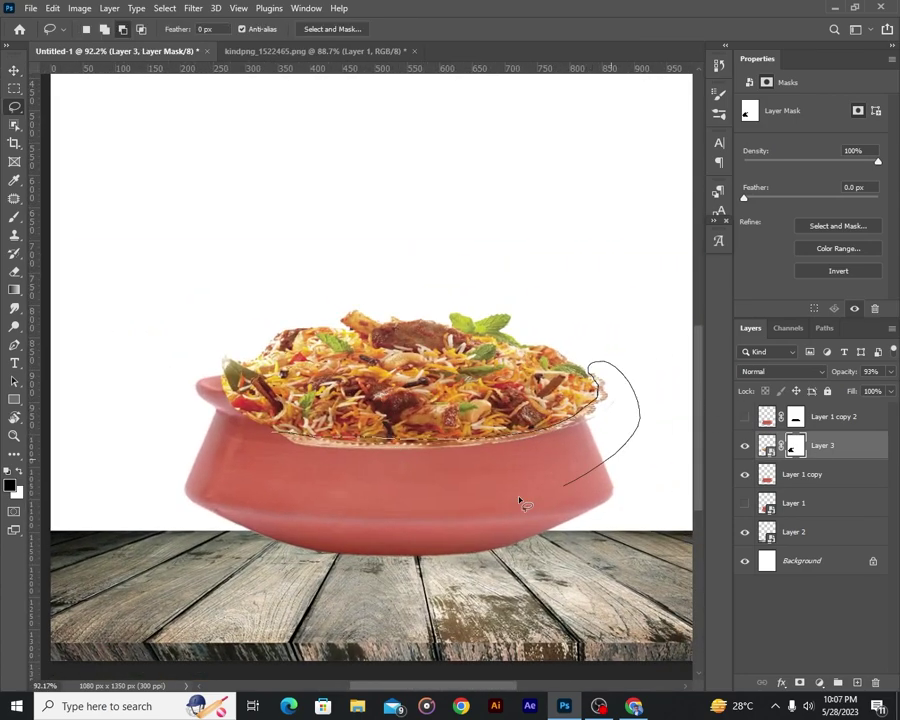
pyautogui.moveTo(519, 503); pyautogui.dragTo(279, 437)
pyautogui.scroll(1, 200, 250)
pyautogui.scroll(2, 200, 250)
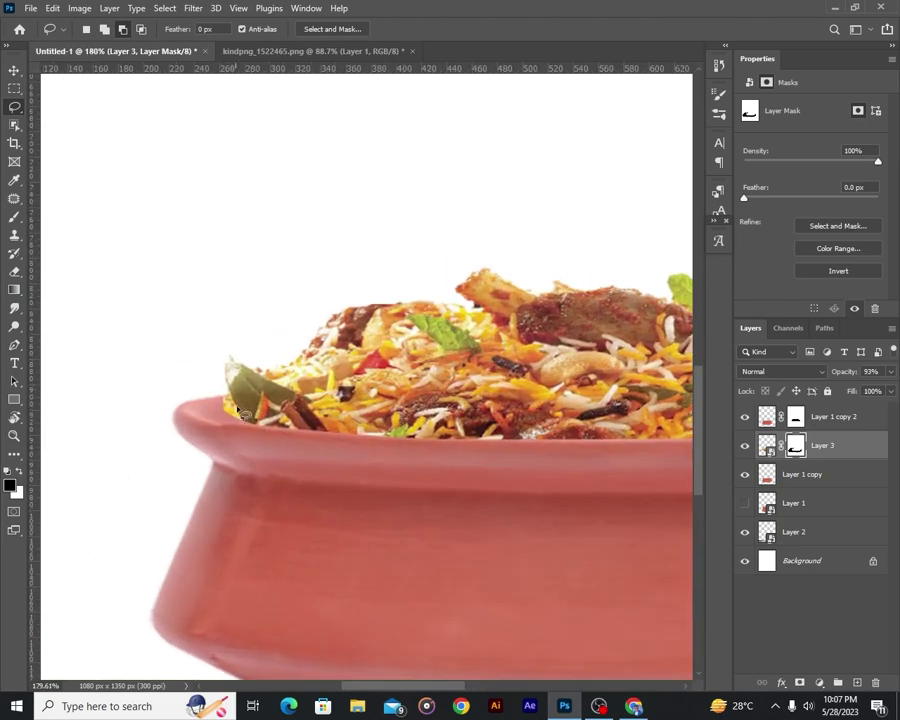
pyautogui.scroll(-2, 200, 250)
pyautogui.scroll(-3, 193, 224)
# Begin a free transform on the pot layer with the Move tool active.
pyautogui.press('v')
pyautogui.scroll(2, 190, 222)
pyautogui.scroll(-1, 190, 222)
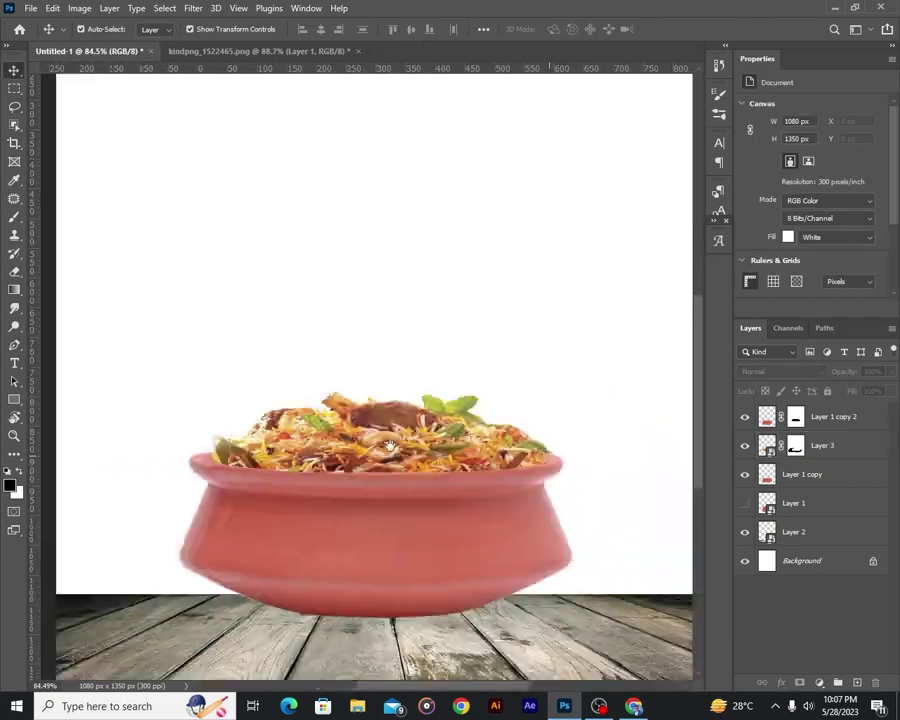
pyautogui.scroll(-1, 190, 222)
pyautogui.scroll(-1, 120, 472)
pyautogui.hotkey('ctrl', 't')
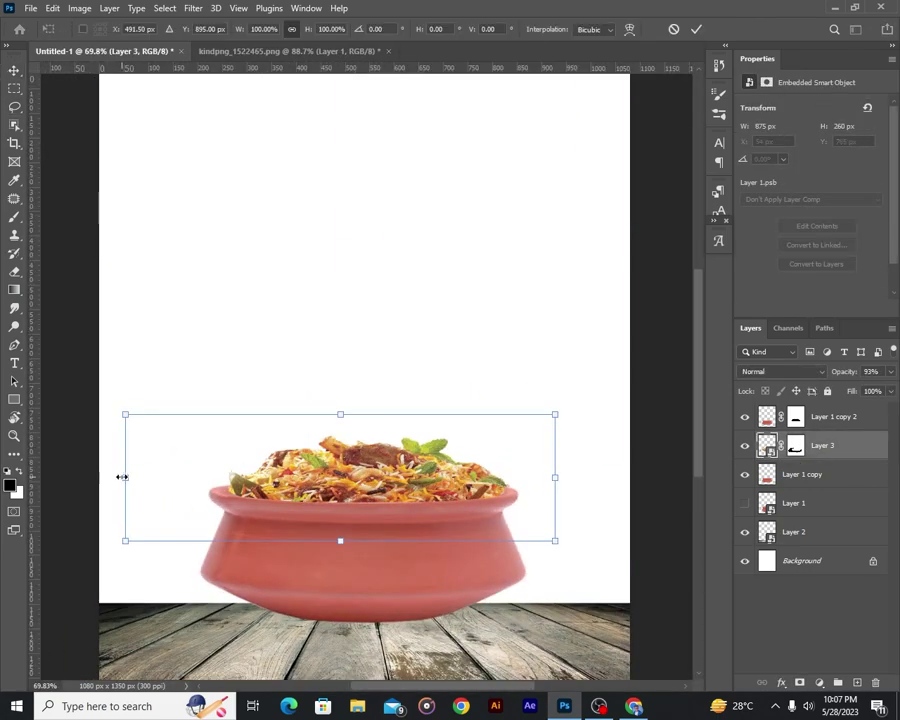
# Widen the pot layer slightly to the left and open pngwing.com (6).png with the chicken drumsticks.
pyautogui.moveTo(123, 477); pyautogui.dragTo(119, 477)
pyautogui.press('Return')
pyautogui.hotkey('ctrl', 'o')
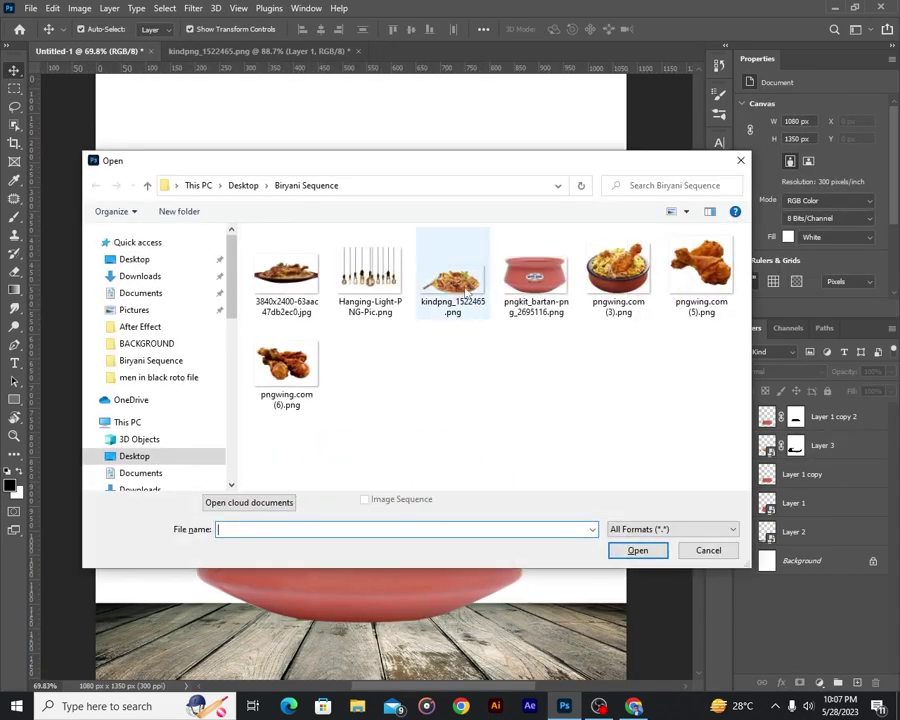
pyautogui.click(275, 373)
pyautogui.doubleClick(275, 373)
# Make the chicken a Smart Object, drag it into the poster, and scale it down atop the biryani.
pyautogui.rightClick(790, 410)
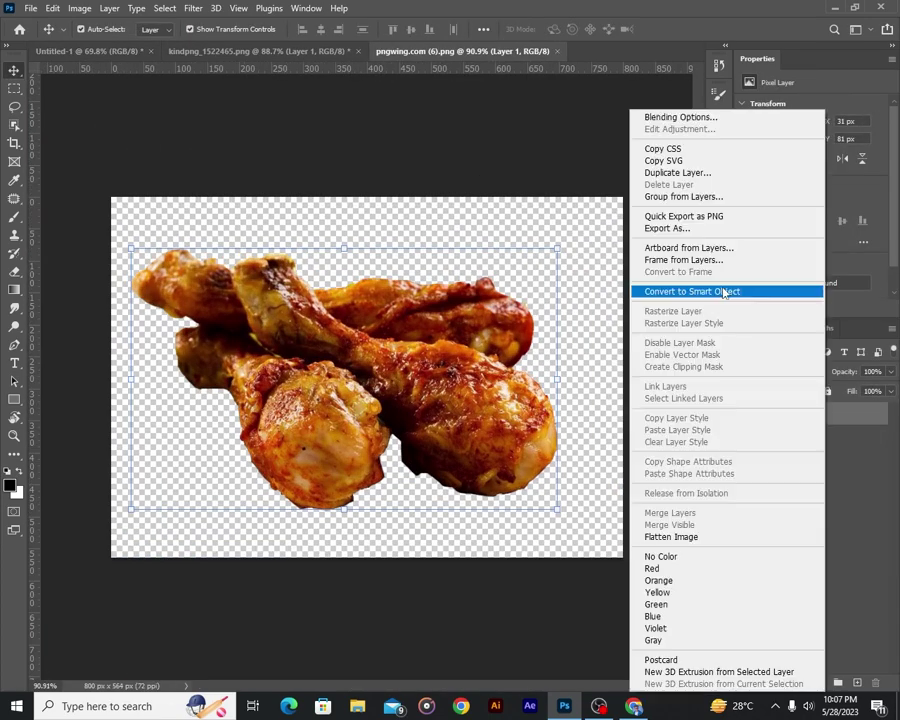
pyautogui.click(690, 288)
pyautogui.moveTo(340, 380)
pyautogui.mouseDown()
pyautogui.moveTo(130, 50)
pyautogui.moveTo(245, 325)
pyautogui.moveTo(300, 376)
pyautogui.mouseUp()
pyautogui.scroll(3, 300, 376)
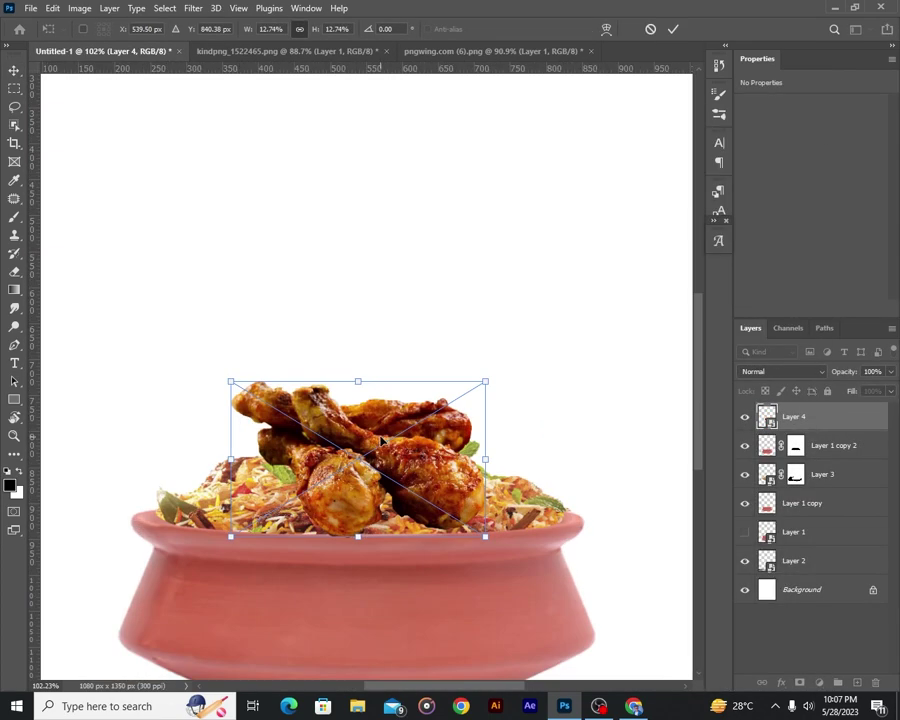
pyautogui.moveTo(230, 376)
pyautogui.mouseDown()
pyautogui.moveTo(250, 410)
pyautogui.moveTo(300, 390)
pyautogui.moveTo(296, 414)
pyautogui.moveTo(305, 418)
pyautogui.mouseUp()
pyautogui.scroll(-2, 348, 458)
pyautogui.scroll(-3, 300, 390)
pyautogui.scroll(2, 300, 400)
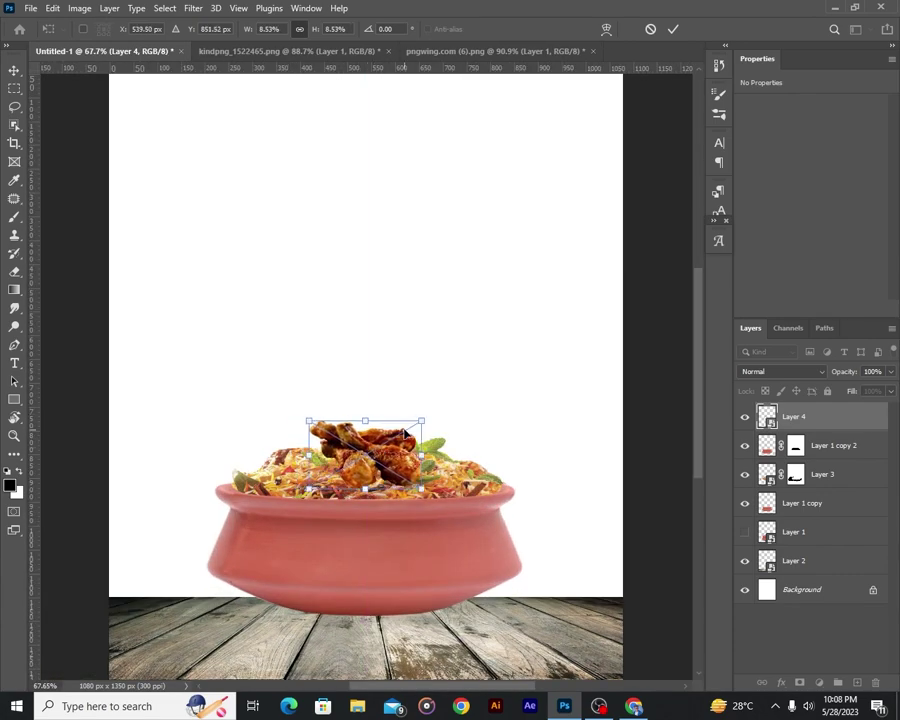
pyautogui.scroll(2, 385, 445)
pyautogui.scroll(2, 385, 445)
pyautogui.press('Return')
pyautogui.scroll(-3, 450, 420)
# Target Layer 3's rice mask and tidy it with a lasso selection.
pyautogui.scroll(5, 450, 420)
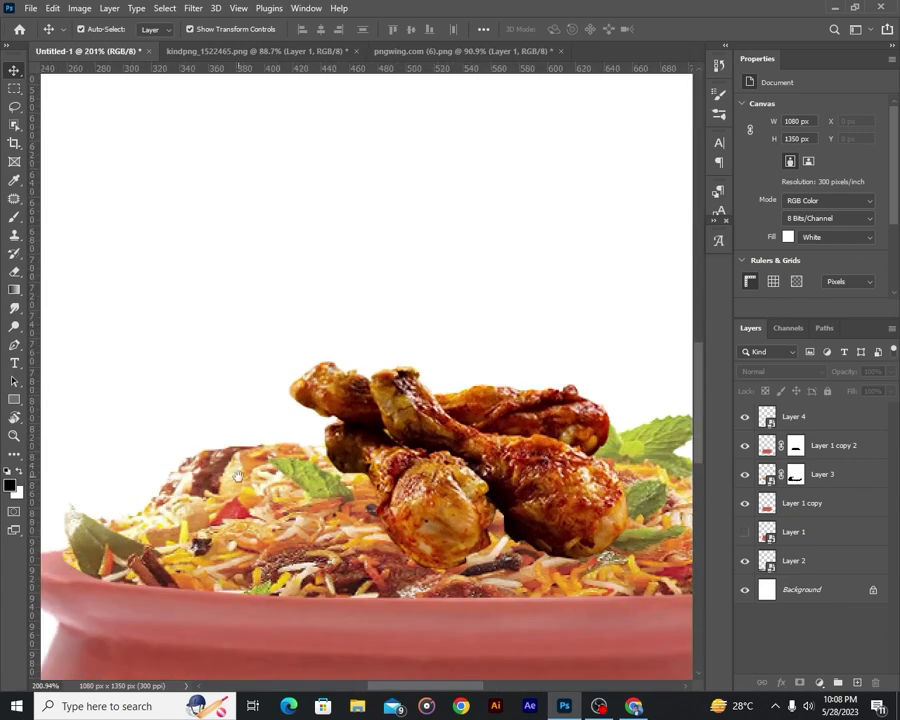
pyautogui.click(822, 474)
pyautogui.click(795, 474)
pyautogui.press('l')
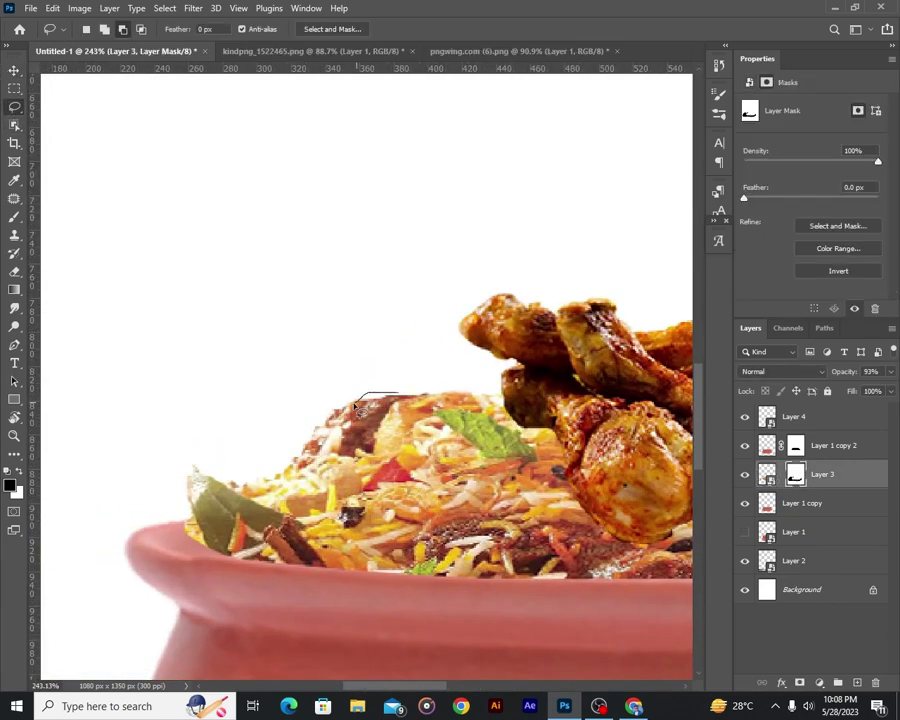
pyautogui.scroll(-3, 264, 410)
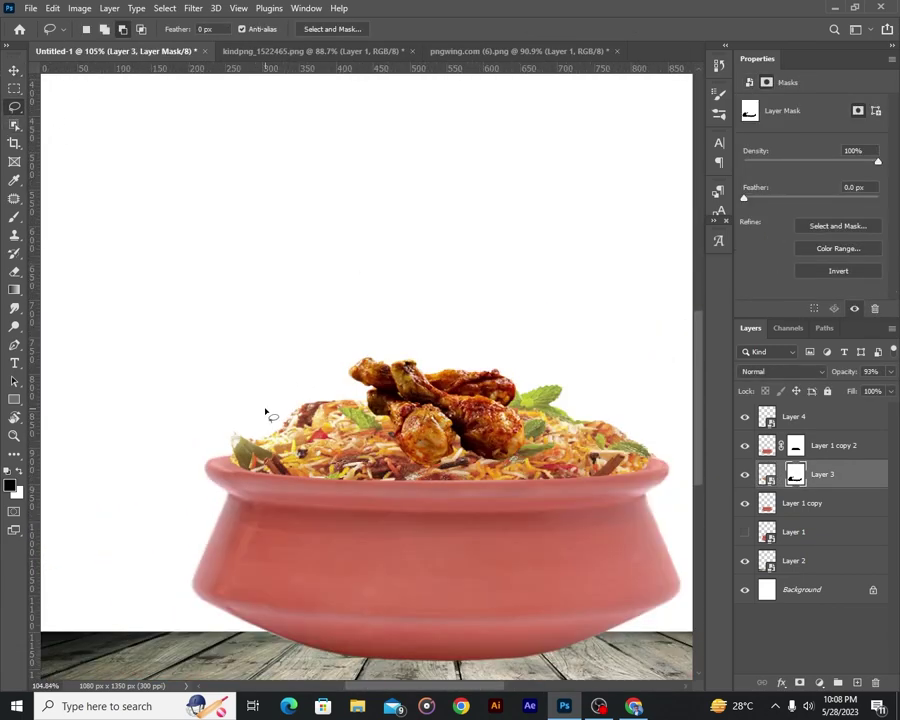
pyautogui.scroll(-2, 580, 480)
pyautogui.scroll(-2, 560, 470)
pyautogui.press('v')
pyautogui.scroll(-1, 588, 223)
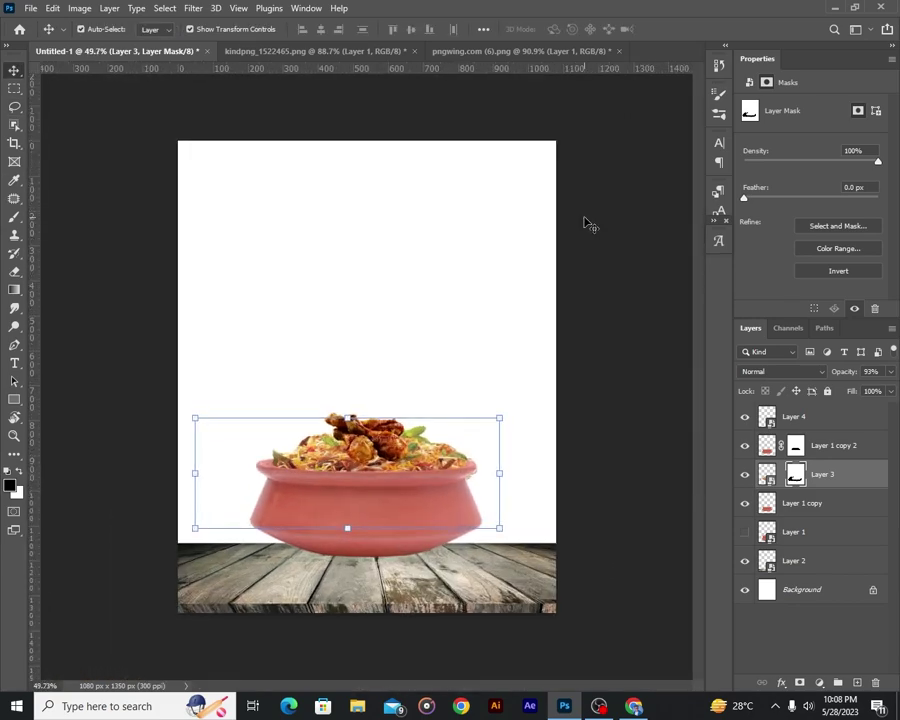
pyautogui.scroll(2, 436, 456)
pyautogui.scroll(-2, 660, 320)
pyautogui.scroll(-1, 428, 568)
pyautogui.scroll(1, 428, 568)
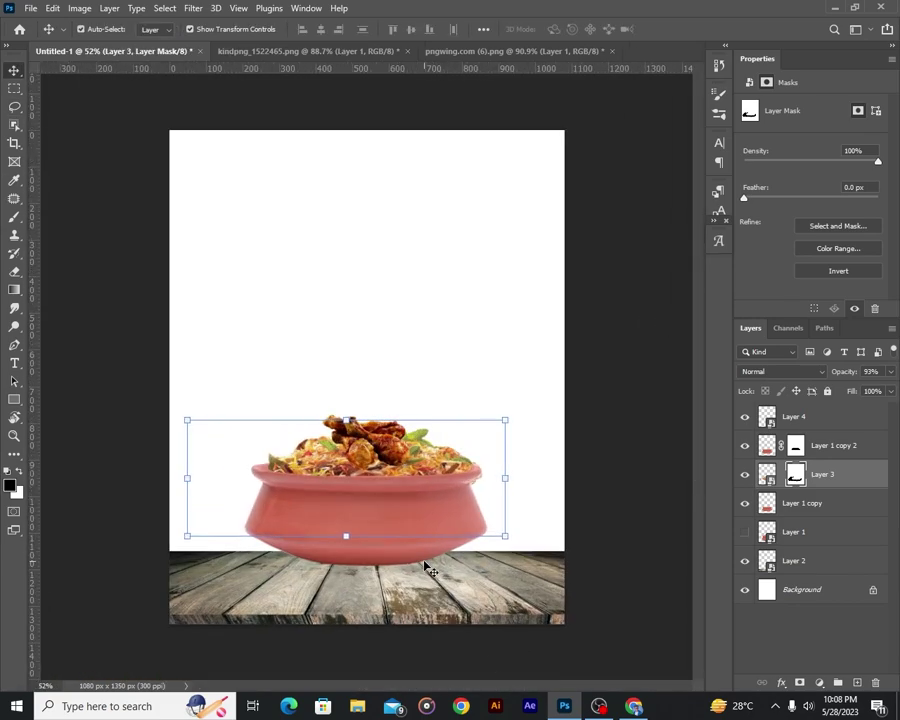
pyautogui.scroll(1, 440, 506)
# Add a new layer below the pot layers and fill it solid black.
pyautogui.click(830, 564)
pyautogui.hotkey('ctrl', 'shift', 'alt', 'n')
pyautogui.hotkey('ctrl', '[')
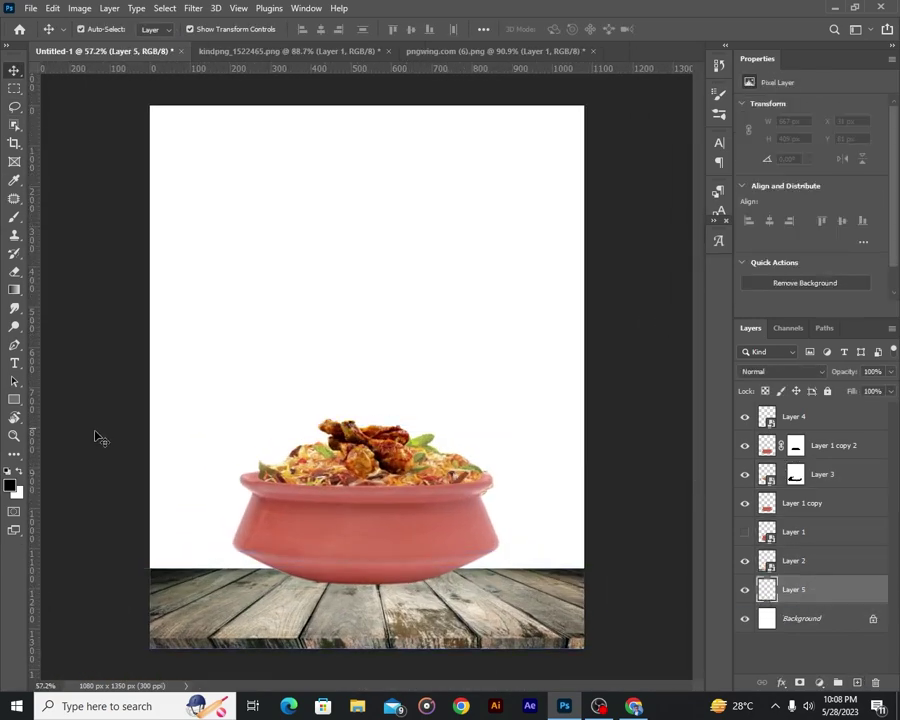
pyautogui.hotkey('alt', 'BackSpace')
pyautogui.click(116, 326)
# Add another empty layer, Layer 6, above the black backdrop.
pyautogui.hotkey('ctrl', 'shift', 'alt', 'n')
pyautogui.scroll(-1, 486, 314)
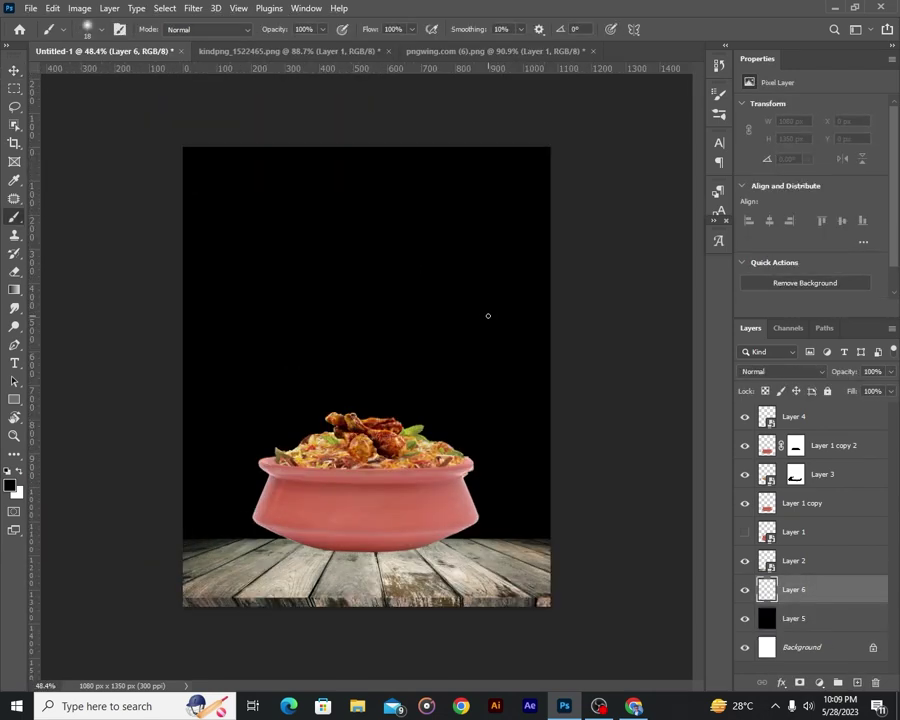
pyautogui.scroll(3, 518, 514)
pyautogui.scroll(2, 518, 514)
pyautogui.click(820, 474)
# Hide Layer 1 copy 2 and black out the rice overflow on Layer 3's mask.
pyautogui.click(744, 446)
pyautogui.press('l')
pyautogui.scroll(1, 338, 380)
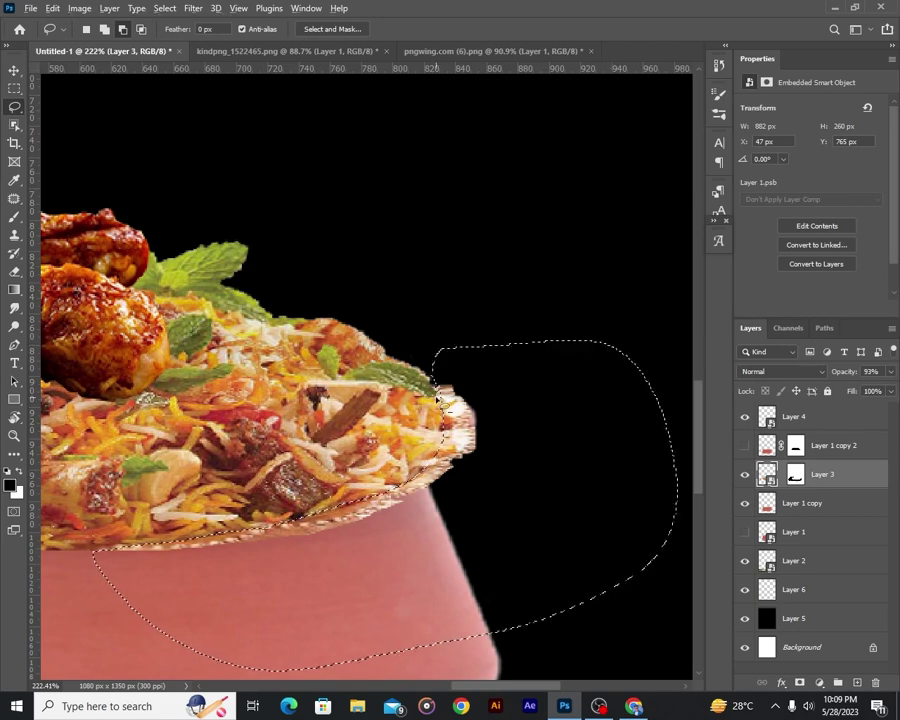
pyautogui.click(795, 474)
pyautogui.hotkey('alt', 'BackSpace')
pyautogui.hotkey('ctrl', 'd')
pyautogui.scroll(-5, 450, 380)
pyautogui.press('v')
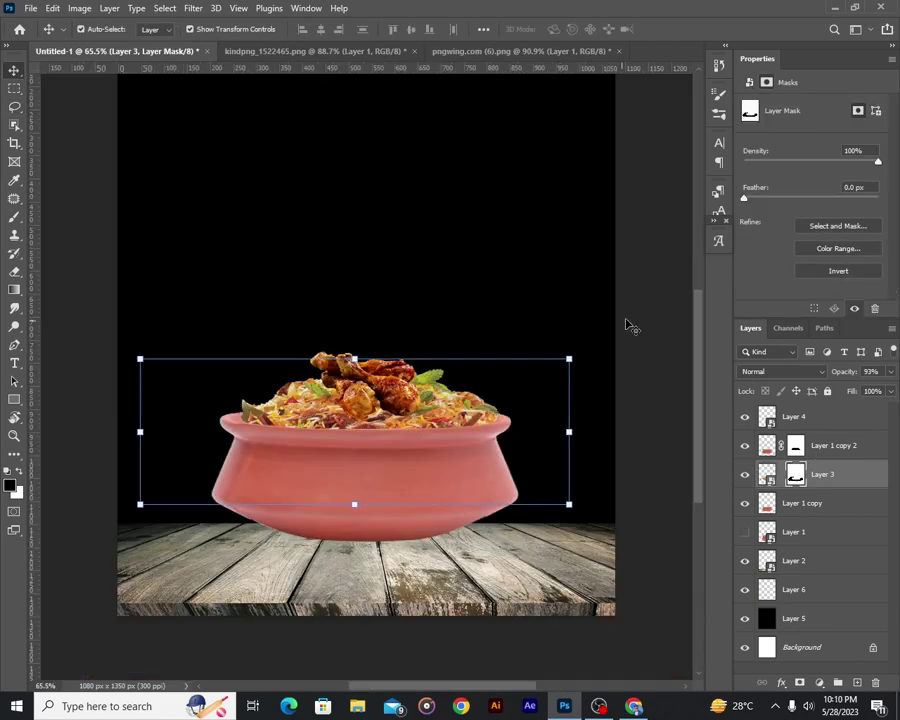
# Close the kindpng source image without saving, and close the chicken image.
pyautogui.click(399, 51)
pyautogui.press('n')
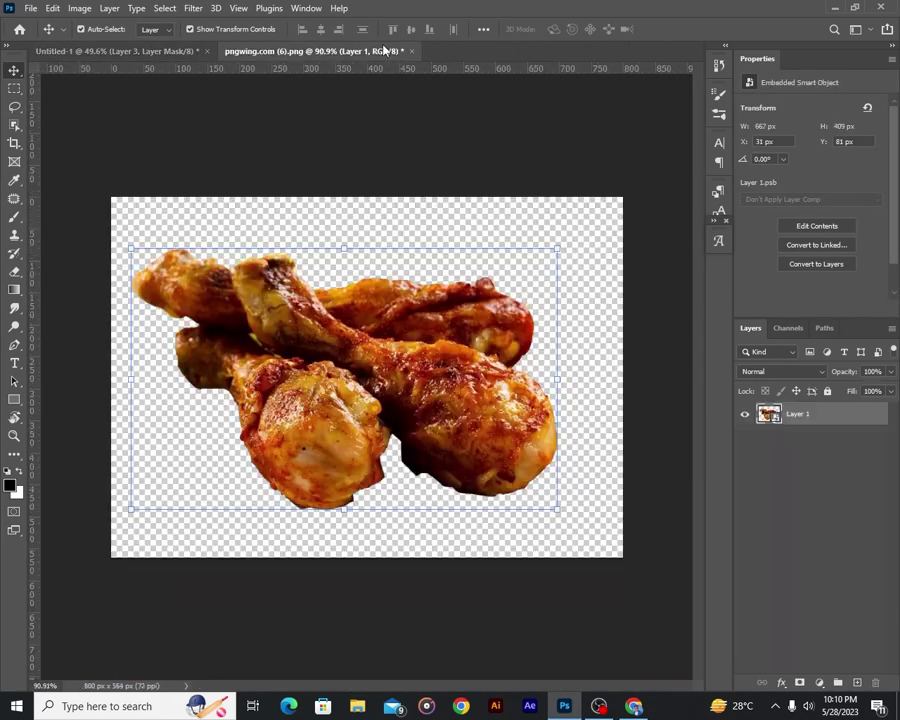
pyautogui.click(415, 51)
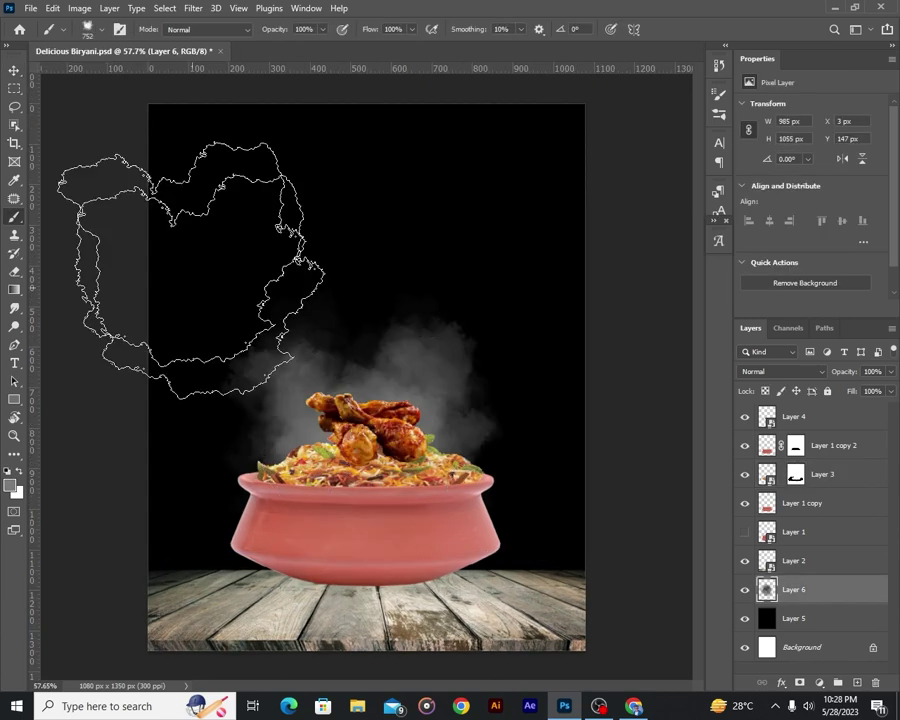
# Fade the Layer 6 steam to 40% opacity and stretch it upward.
pyautogui.press('v')
pyautogui.moveTo(890, 371); pyautogui.dragTo(852, 394)
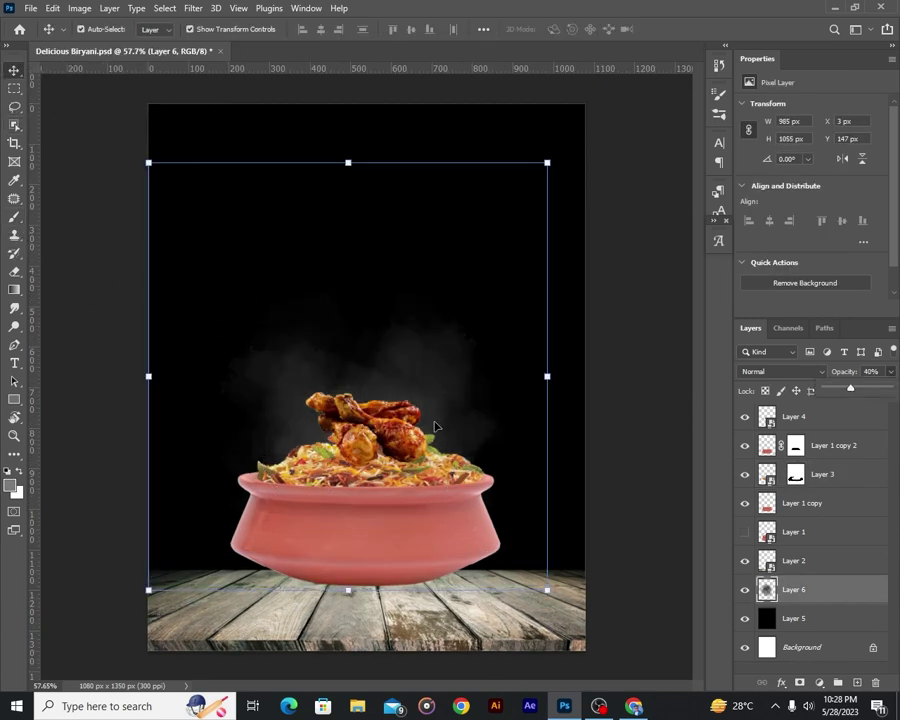
pyautogui.scroll(-1, 435, 427)
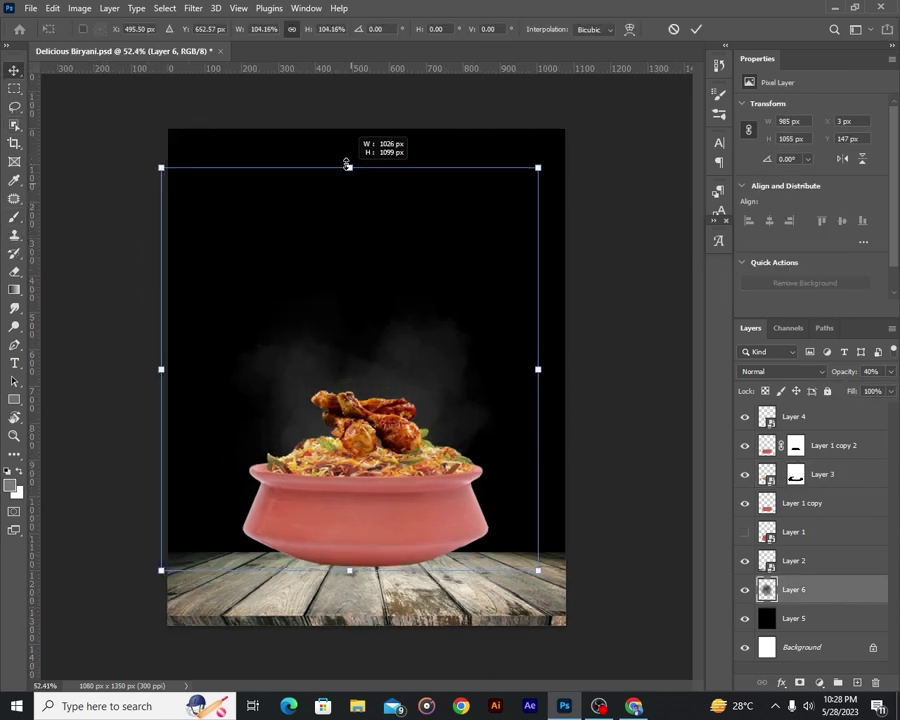
pyautogui.moveTo(350, 184); pyautogui.dragTo(370, 98)
pyautogui.press('Return')
# Stamp a fainter smoke-brush steam puff on new Layer 7, raise it, then paint a red glow.
pyautogui.hotkey('ctrl', 'shift', 'alt', 'n')
pyautogui.press('b')
pyautogui.click(388, 420)
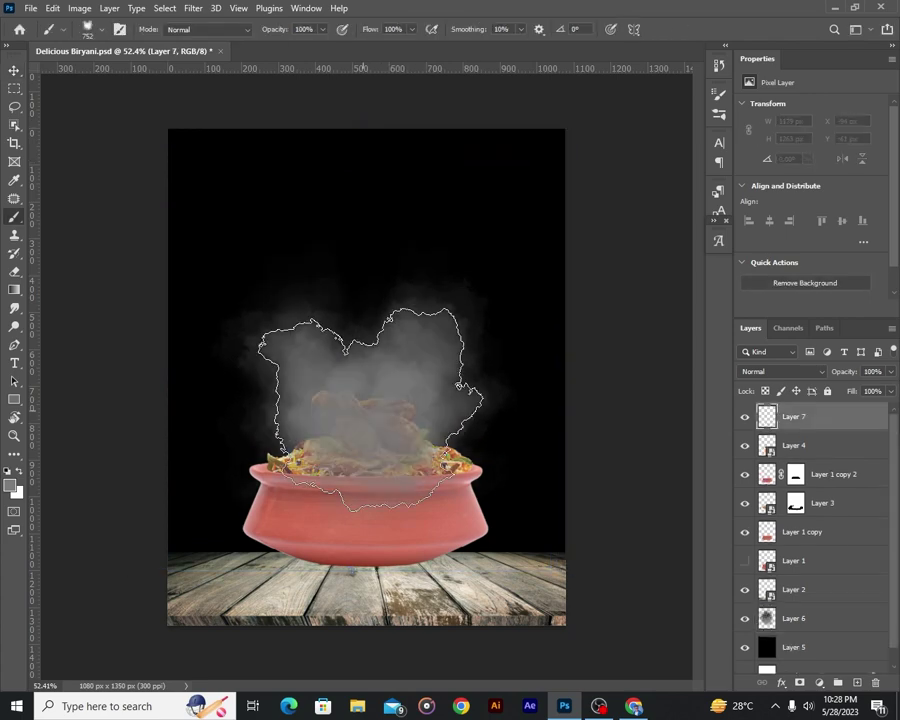
pyautogui.click(15, 70)
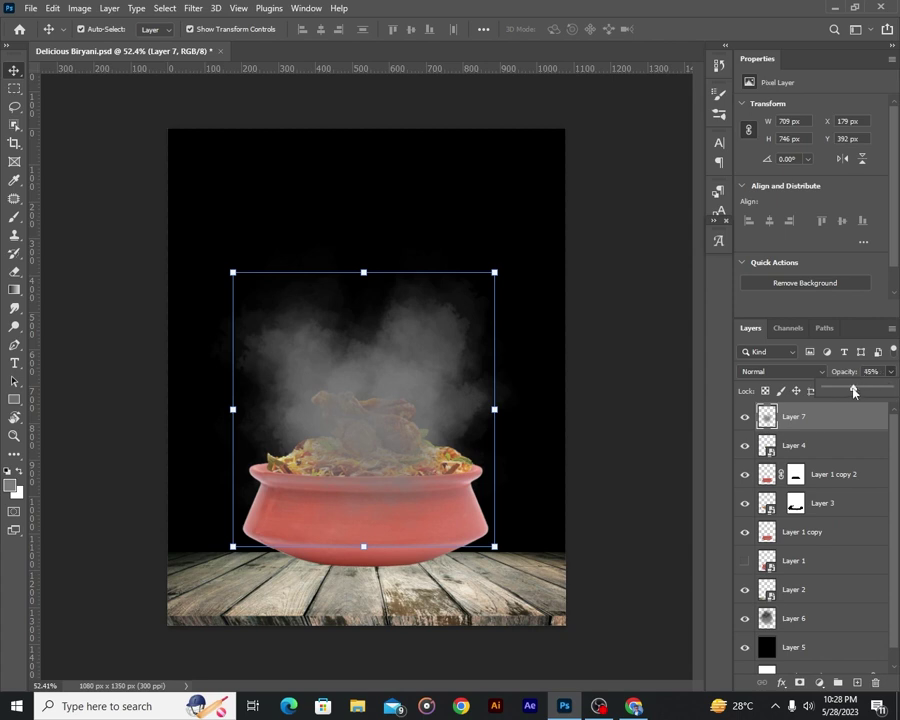
pyautogui.moveTo(853, 390); pyautogui.dragTo(847, 390)
pyautogui.moveTo(392, 387); pyautogui.dragTo(403, 368)
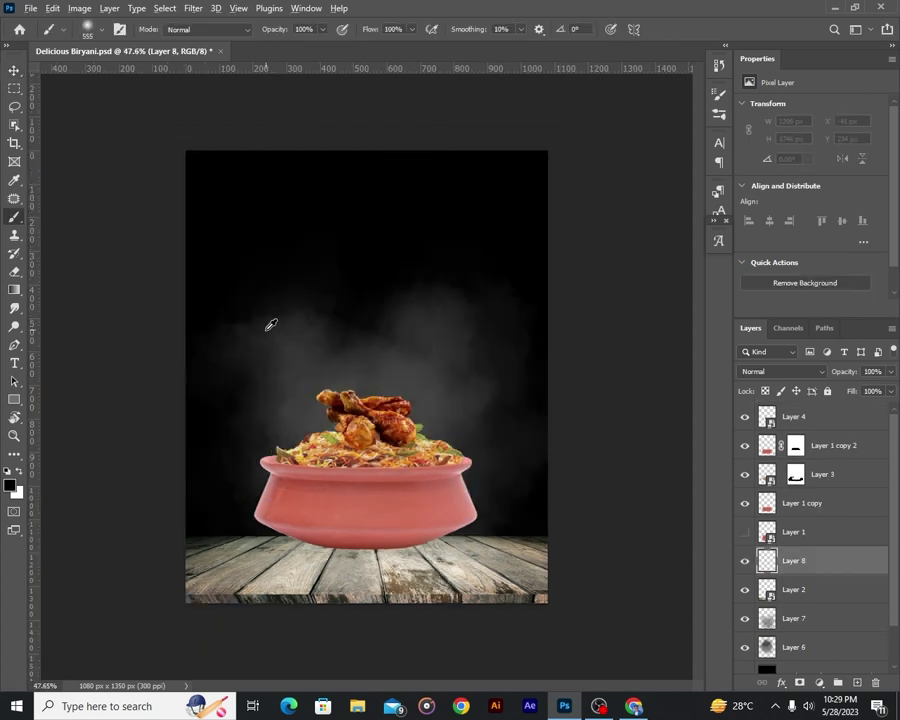
pyautogui.click(270, 330)
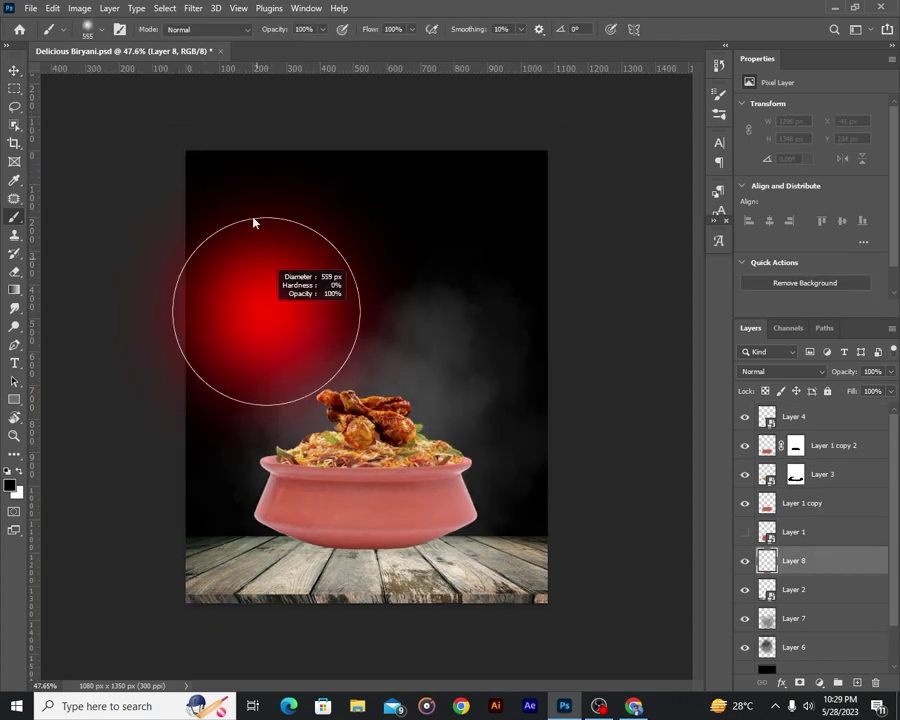
# Replace the red stroke with a large soft black shading over the lower-left table at 74% opacity.
pyautogui.hotkey('ctrl', 'z')
pyautogui.moveTo(214, 570)
pyautogui.mouseDown()
pyautogui.moveTo(228, 548)
pyautogui.moveTo(205, 545)
pyautogui.mouseUp()
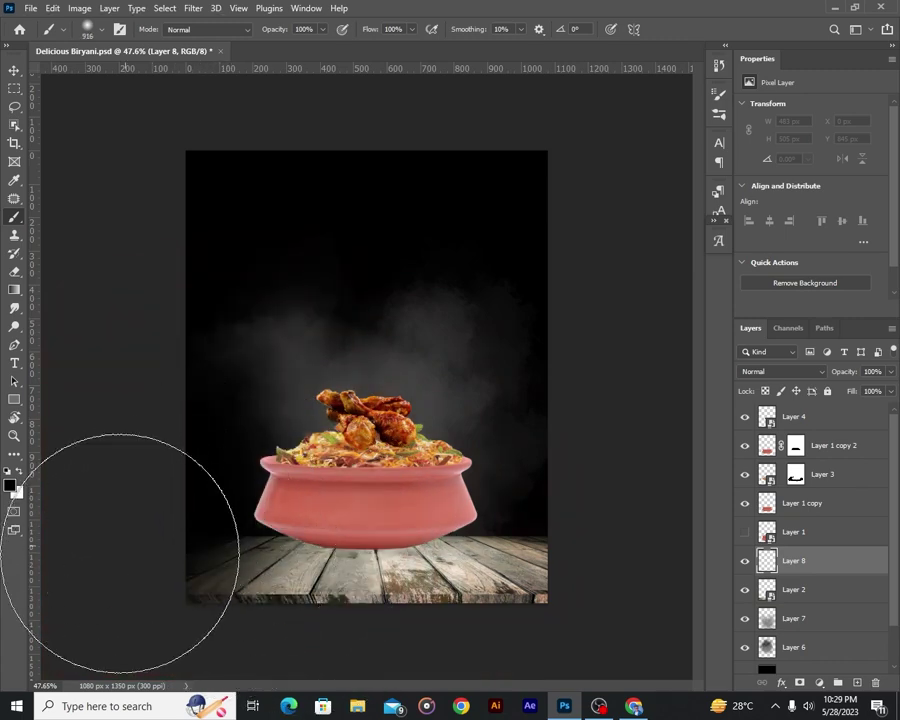
pyautogui.moveTo(137, 530); pyautogui.dragTo(367, 440)
pyautogui.click(14, 70)
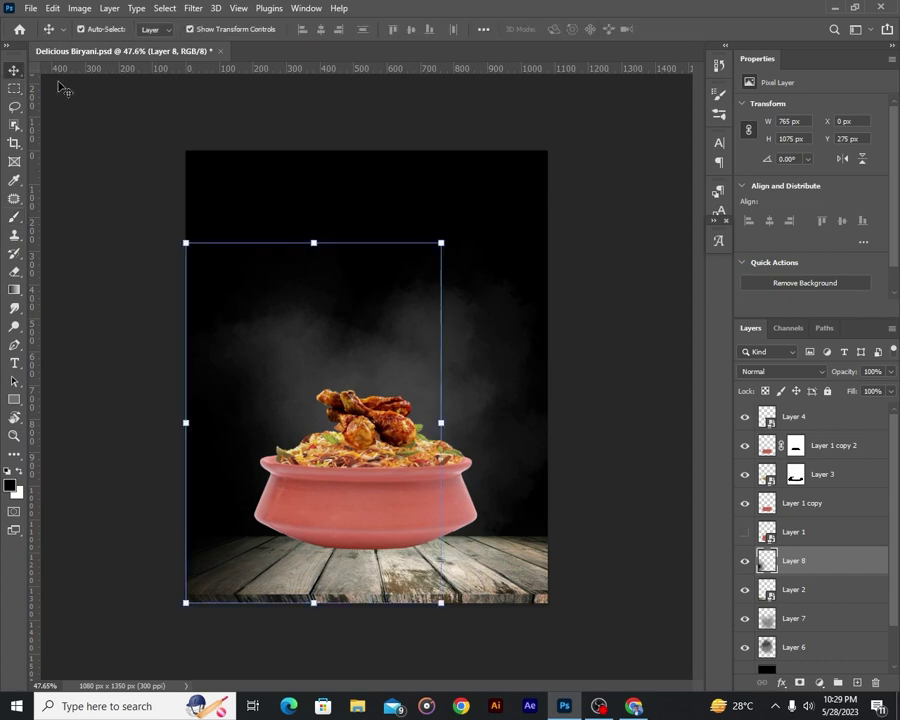
pyautogui.moveTo(880, 390); pyautogui.dragTo(853, 391)
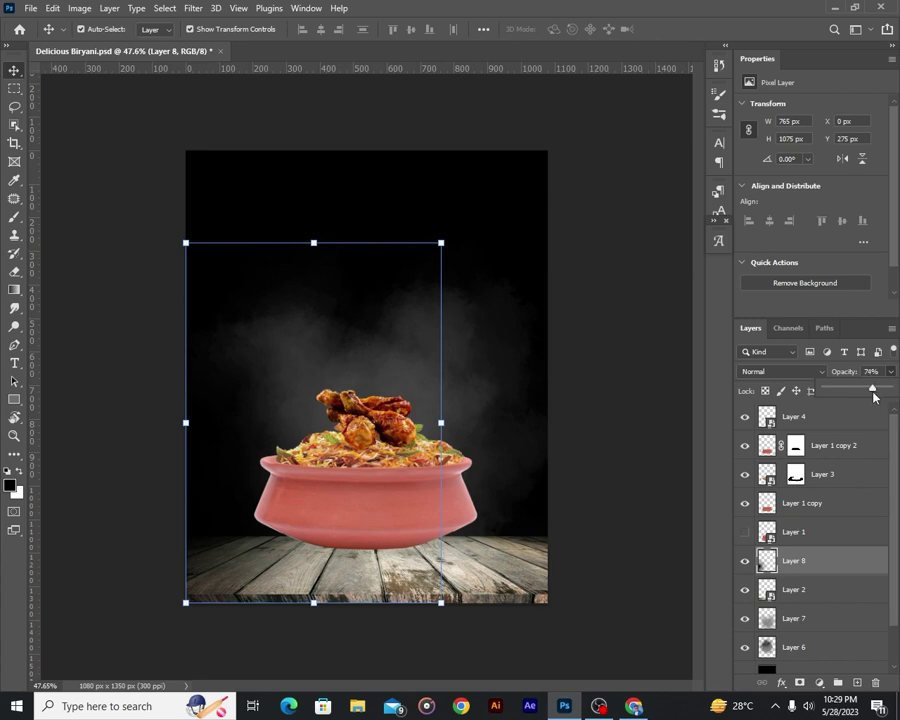
pyautogui.scroll(1, 412, 540)
pyautogui.scroll(1, 412, 540)
# Shrink the brush, add Layer 11 above Layer 3, and undo the test shadow stroke.
pyautogui.scroll(2, 412, 540)
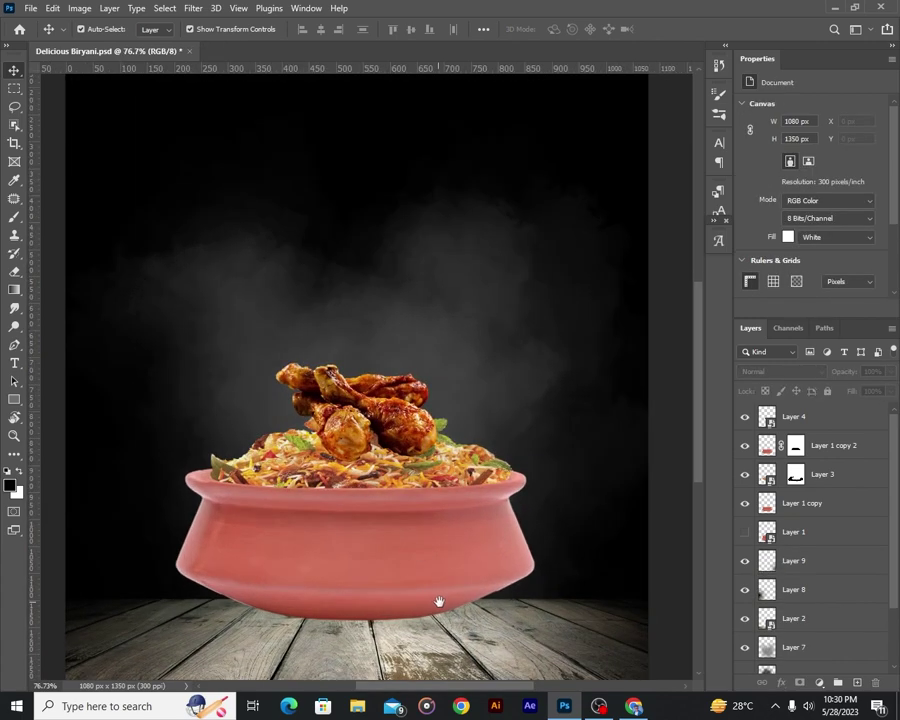
pyautogui.scroll(4, 375, 520)
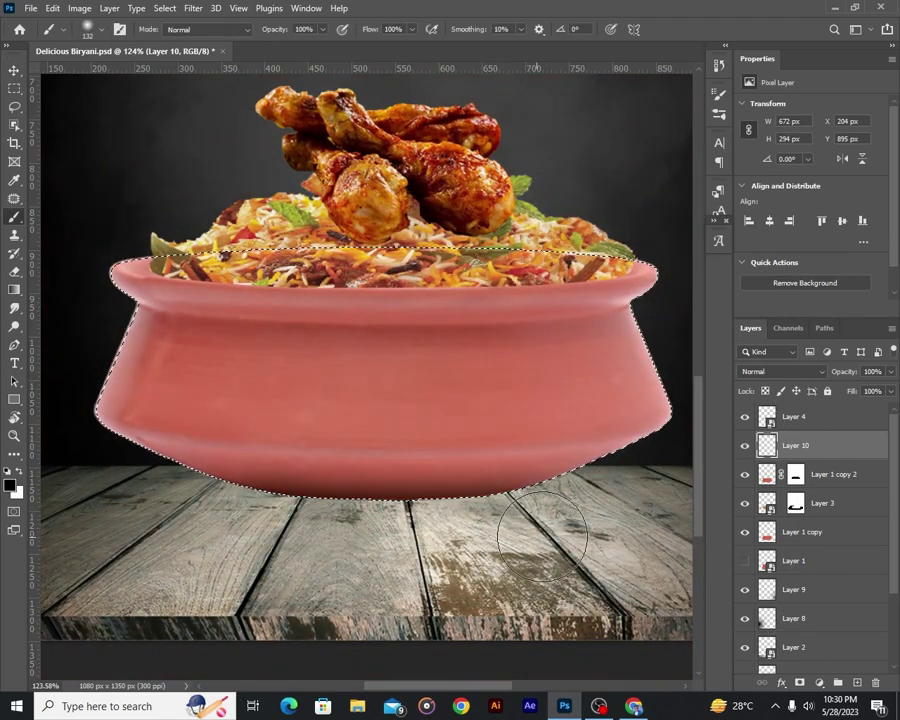
pyautogui.press('[')
pyautogui.press('[')
pyautogui.press('[')
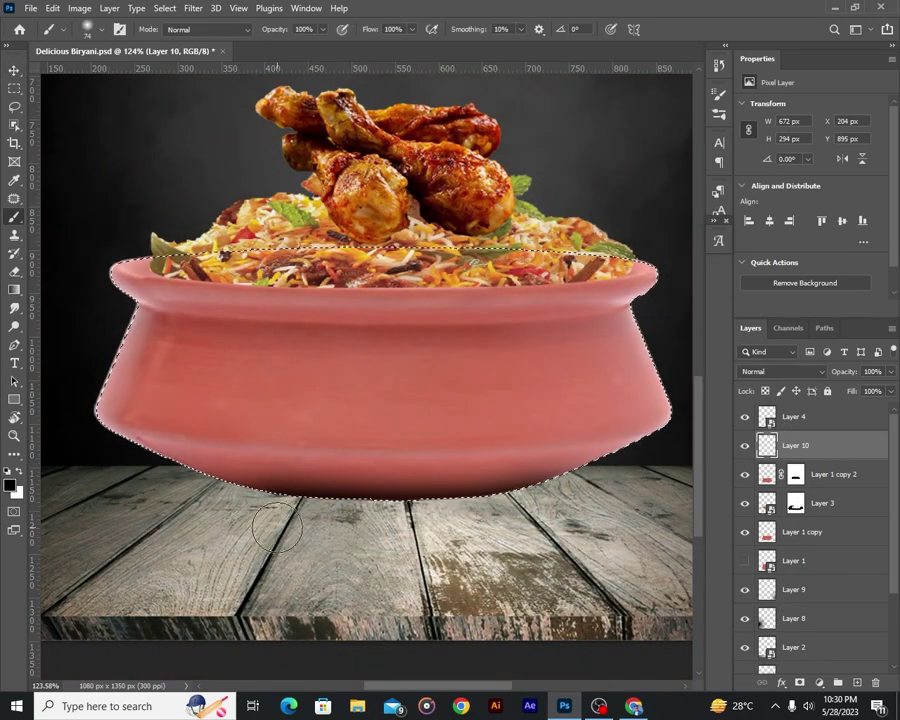
pyautogui.scroll(-1, 276, 527)
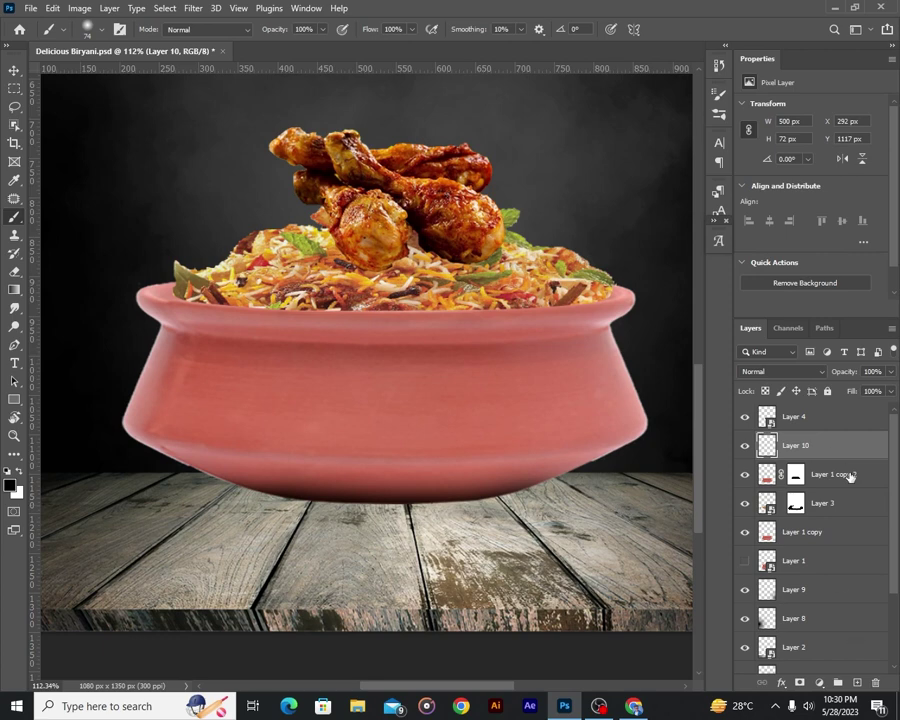
pyautogui.click(822, 503)
pyautogui.hotkey('ctrl', 'shift', 'alt', 'n')
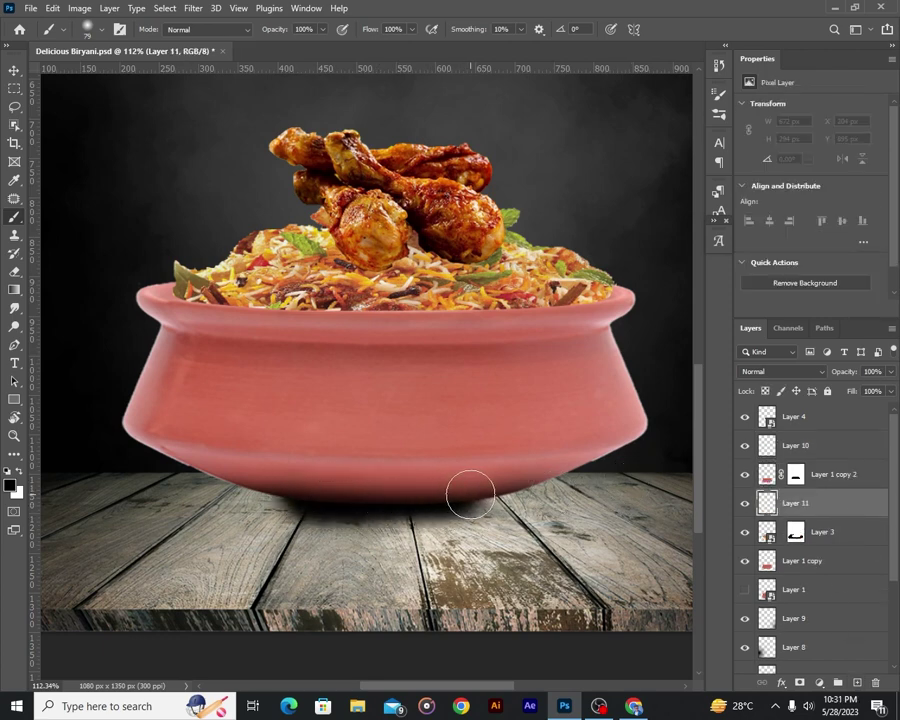
pyautogui.hotkey('ctrl', 'z')
# Draw a black ellipse beneath the pot and flatten it with Free Transform.
pyautogui.rightClick(17, 412)
pyautogui.click(60, 420)
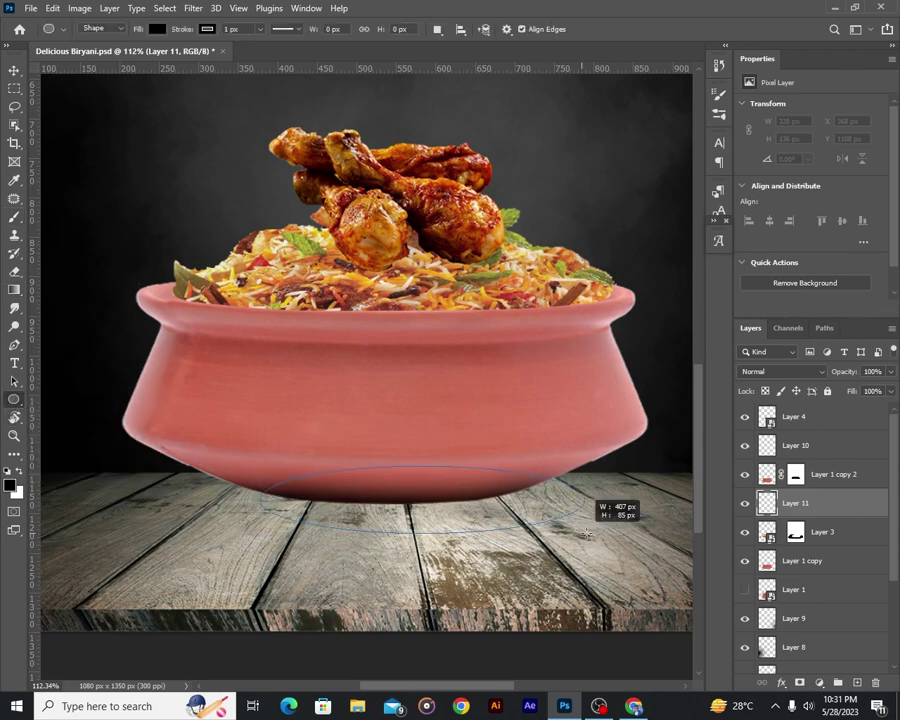
pyautogui.moveTo(587, 533); pyautogui.dragTo(607, 542)
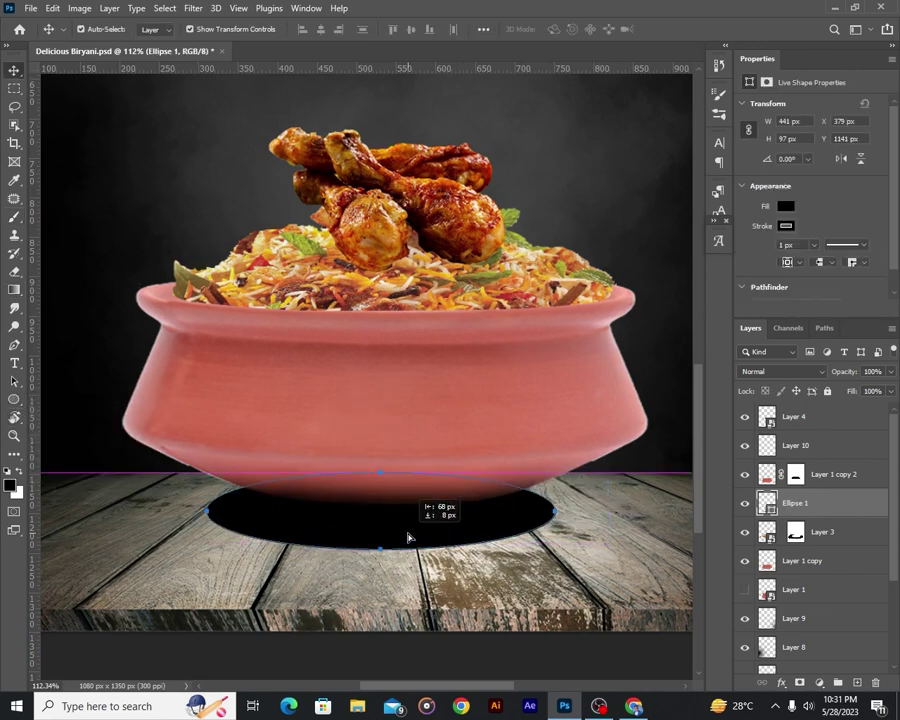
pyautogui.moveTo(461, 532)
pyautogui.mouseDown()
pyautogui.moveTo(414, 542)
pyautogui.moveTo(385, 530)
pyautogui.mouseUp()
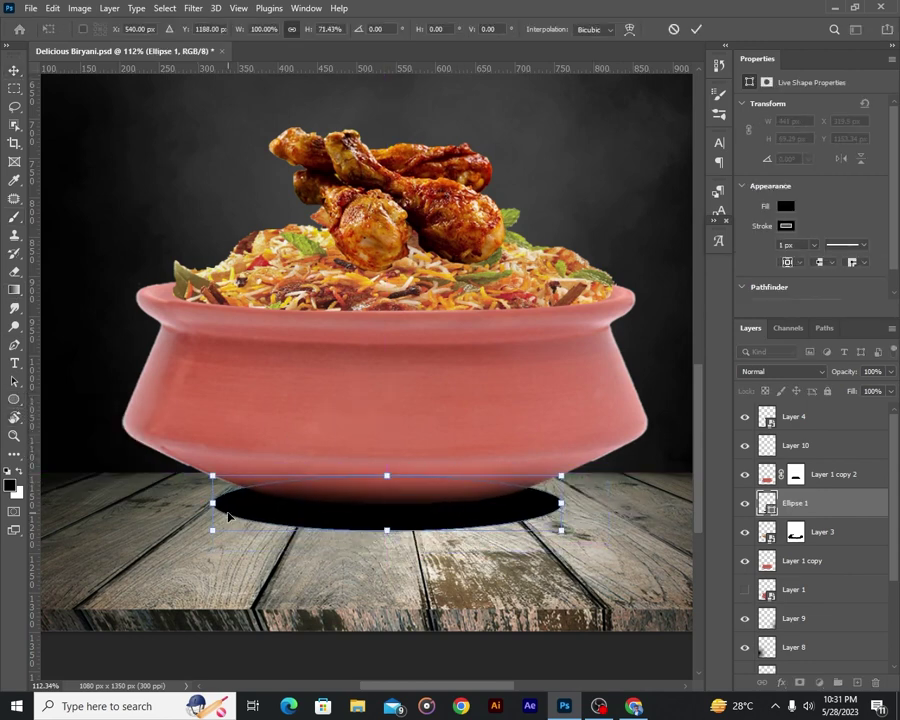
pyautogui.press('Return')
pyautogui.scroll(-1, 508, 454)
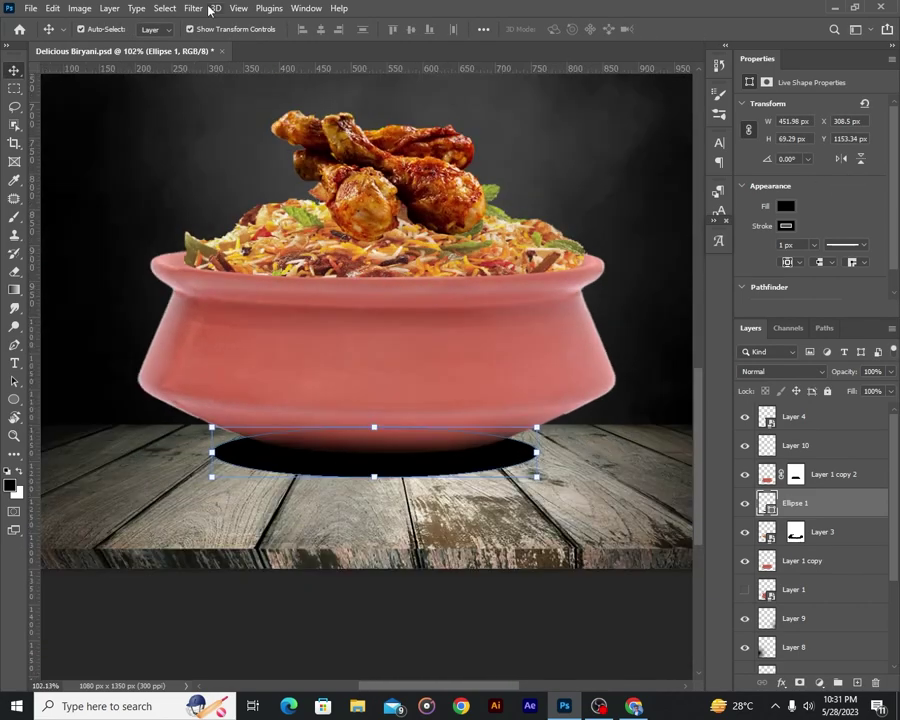
# Rasterize the ellipse, apply a 9.4 px Gaussian Blur, and set opacity to 95%.
pyautogui.click(193, 8)
pyautogui.click(400, 241)
pyautogui.click(540, 265)
pyautogui.moveTo(696, 477); pyautogui.dragTo(708, 481)
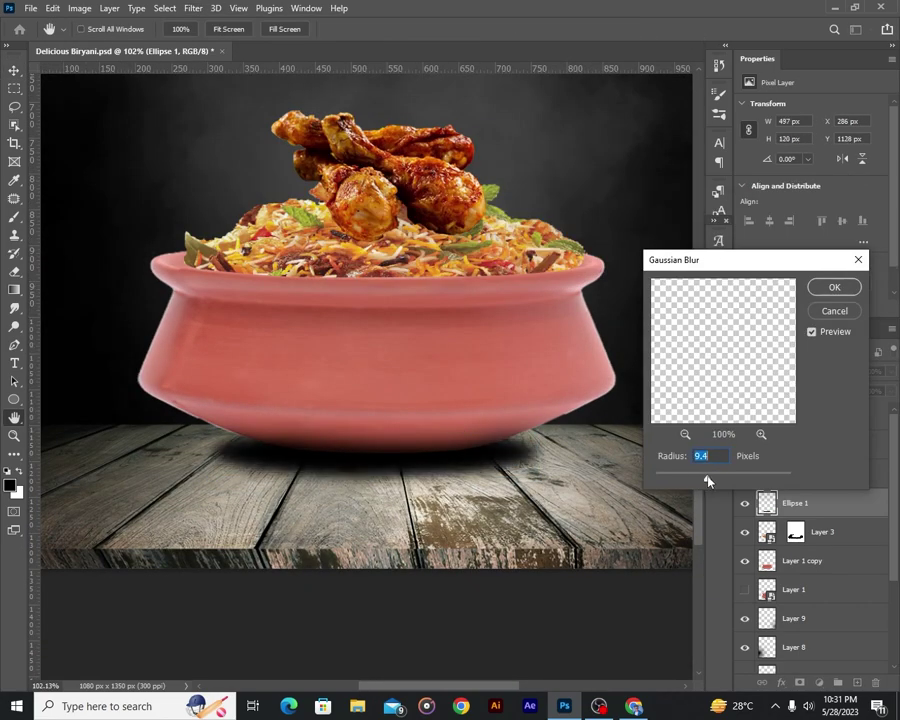
pyautogui.click(840, 288)
pyautogui.click(890, 371)
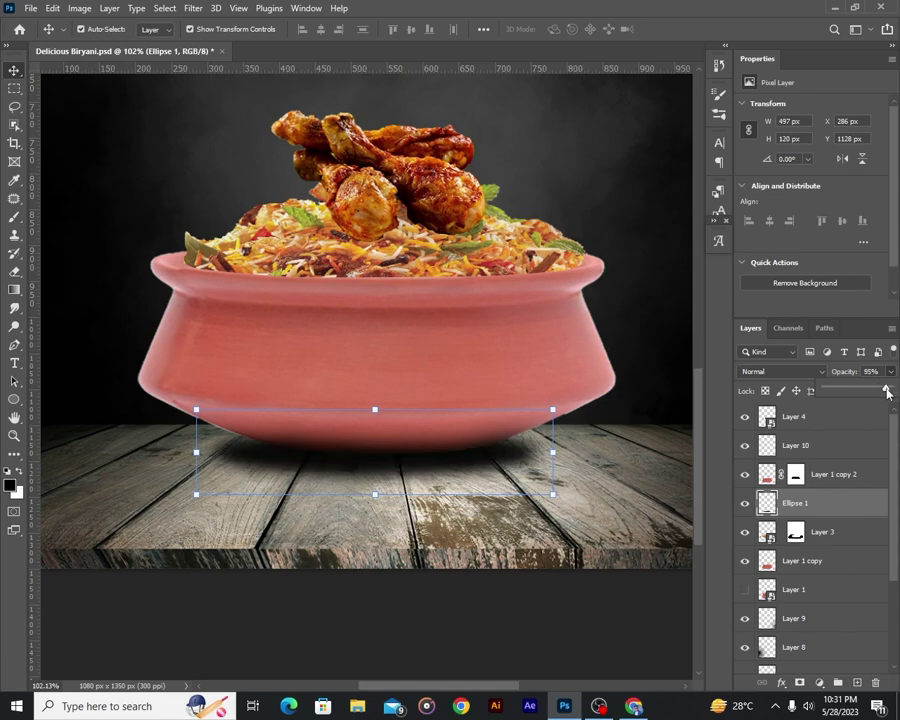
# Shorten the blurred shadow's height with Free Transform.
pyautogui.hotkey('ctrl', 't')
pyautogui.scroll(-3, 351, 580)
pyautogui.scroll(5, 351, 583)
pyautogui.moveTo(351, 583)
pyautogui.mouseDown()
pyautogui.moveTo(349, 461)
pyautogui.moveTo(350, 510)
pyautogui.mouseUp()
pyautogui.scroll(-4, 350, 510)
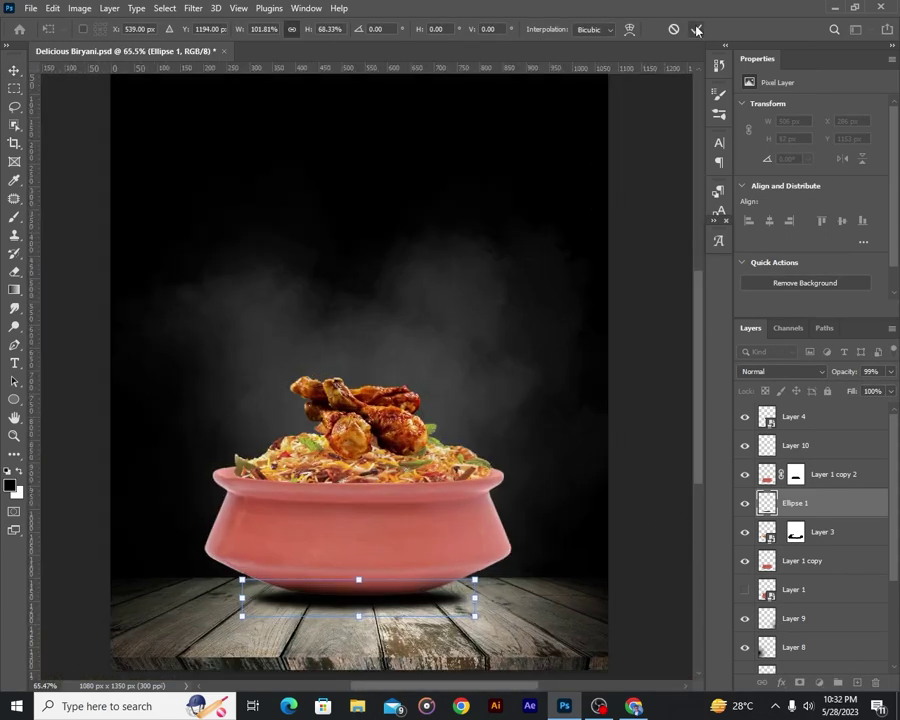
pyautogui.click(696, 29)
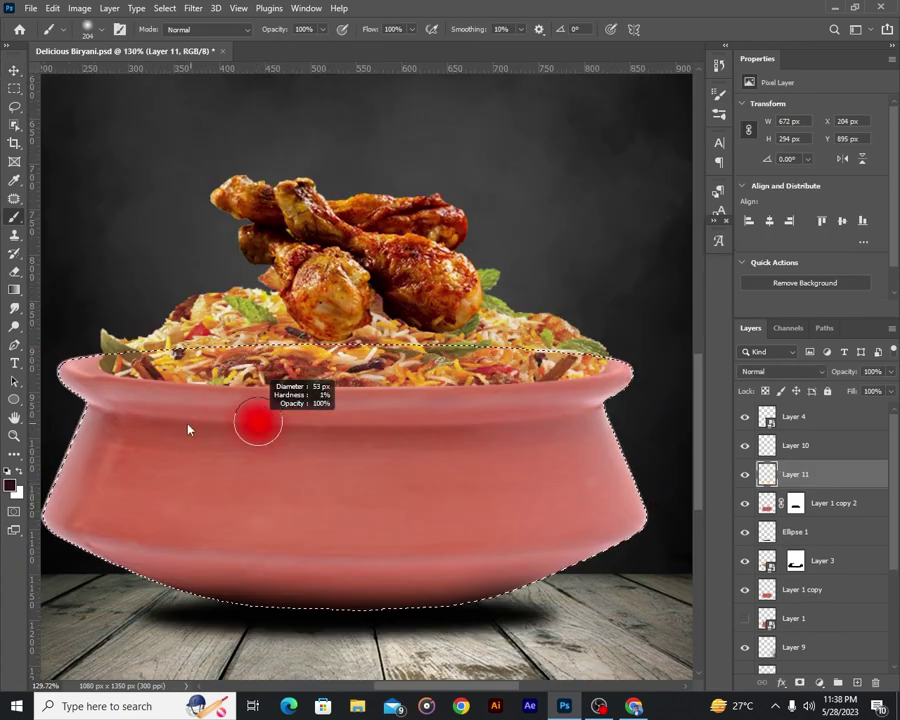
# Shade the pot rim with a size-31 dark stroke at 65% opacity, then add a new layer over the pot outline.
pyautogui.moveTo(188, 429); pyautogui.dragTo(160, 430)
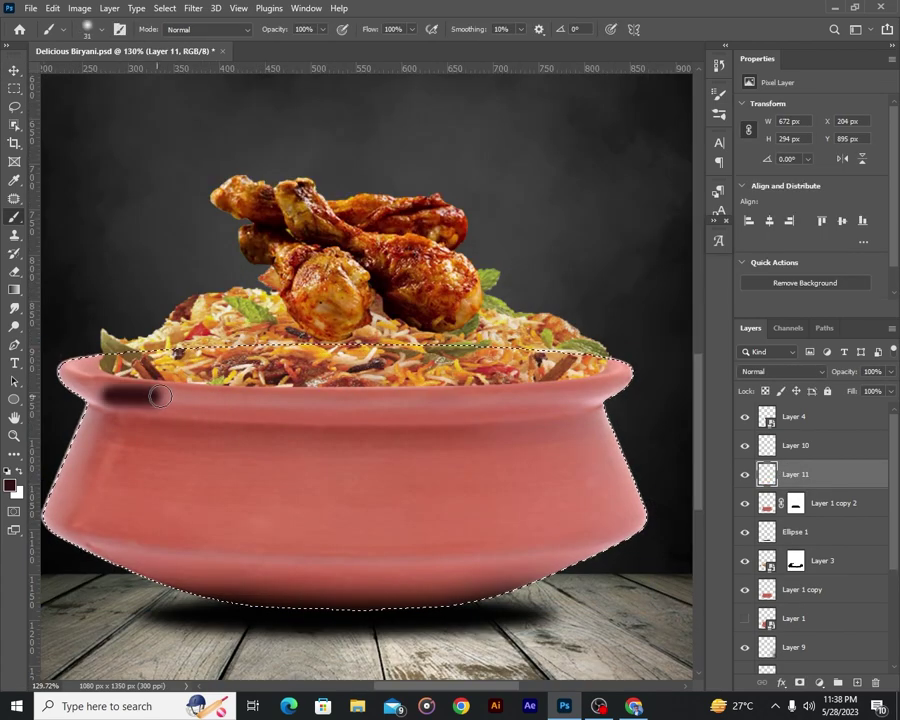
pyautogui.moveTo(122, 393); pyautogui.dragTo(600, 391)
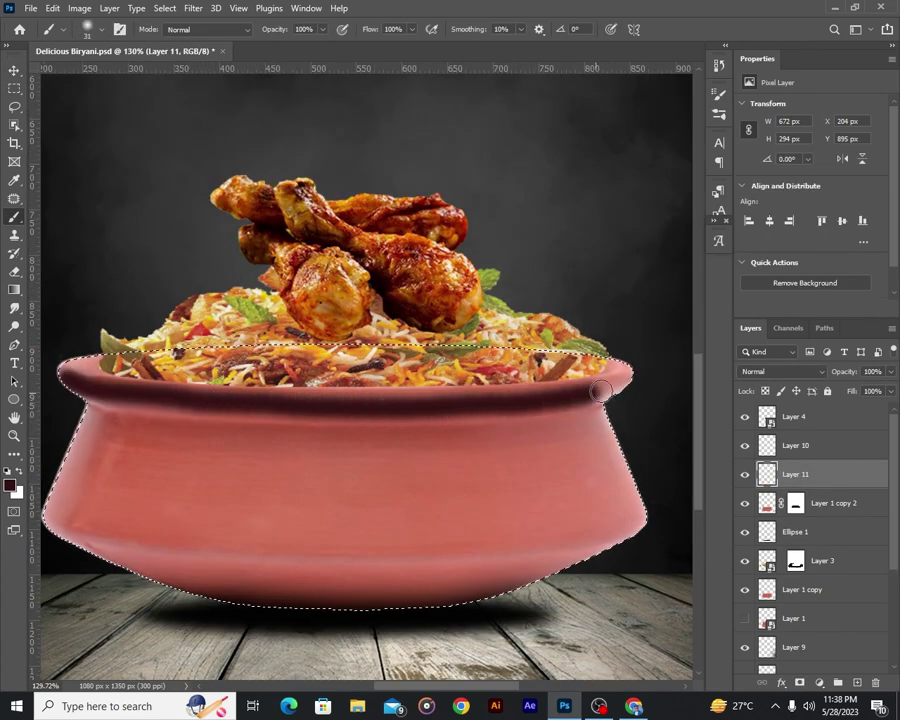
pyautogui.moveTo(893, 376); pyautogui.dragTo(858, 376)
pyautogui.click(780, 371)
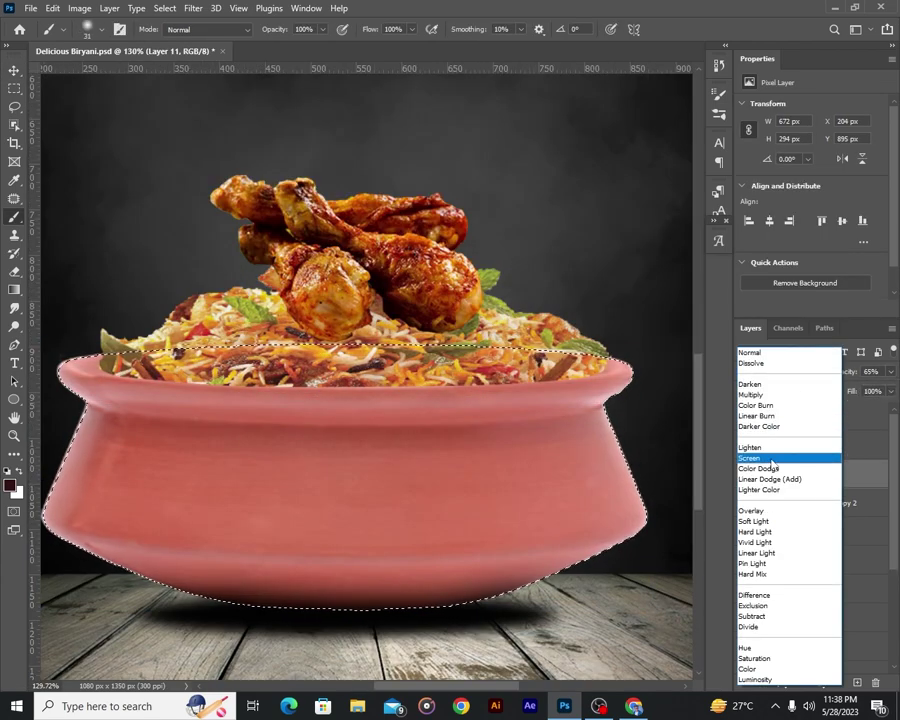
pyautogui.press('Escape')
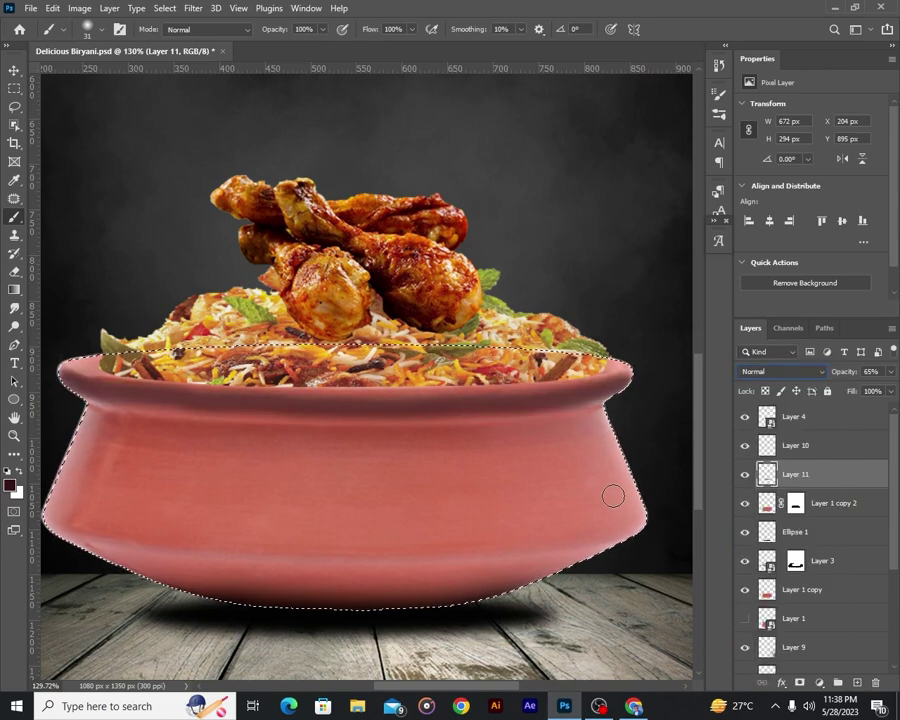
pyautogui.keyDown('ctrl'); pyautogui.click(767, 503); pyautogui.keyUp('ctrl')
pyautogui.hotkey('ctrl', 'shift', 'alt', 'n')
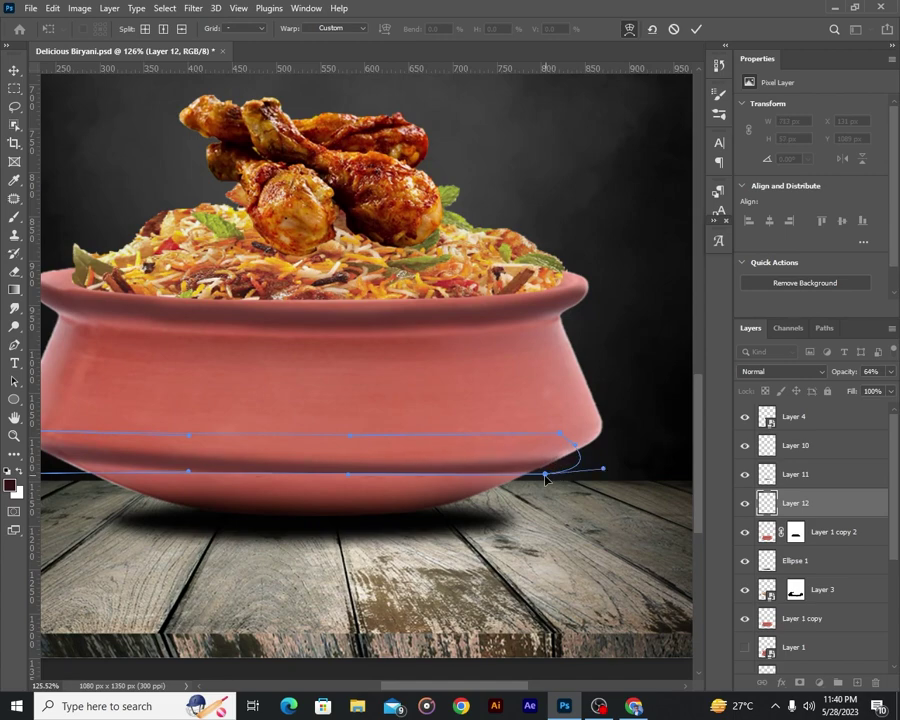
# Warp Layer 12's dark shading band to follow the pot's lower curve.
pyautogui.hscroll(-3, 483, 438)
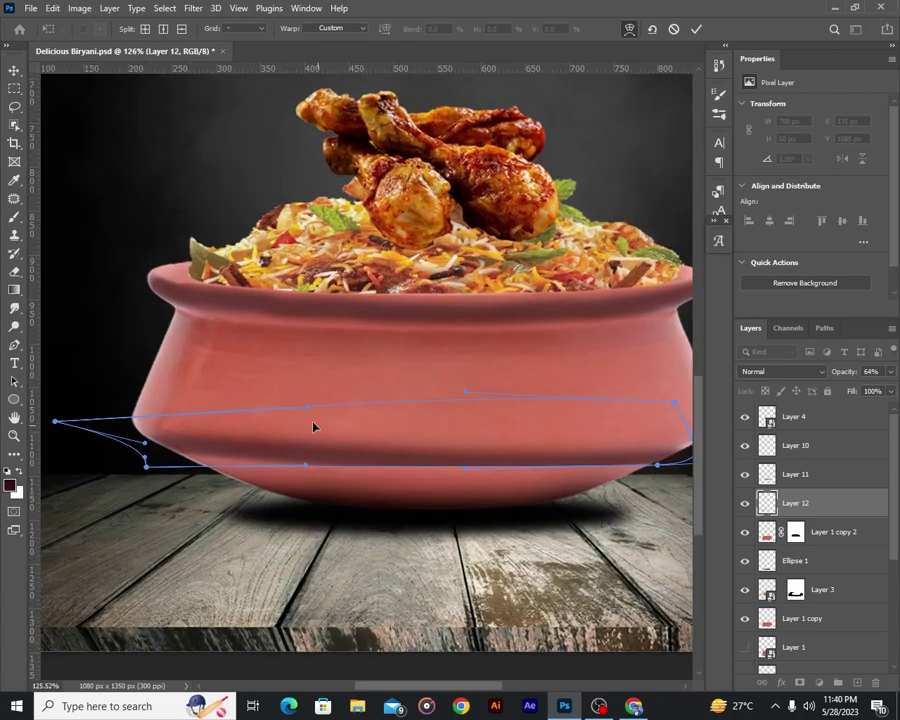
pyautogui.moveTo(578, 465); pyautogui.dragTo(540, 471)
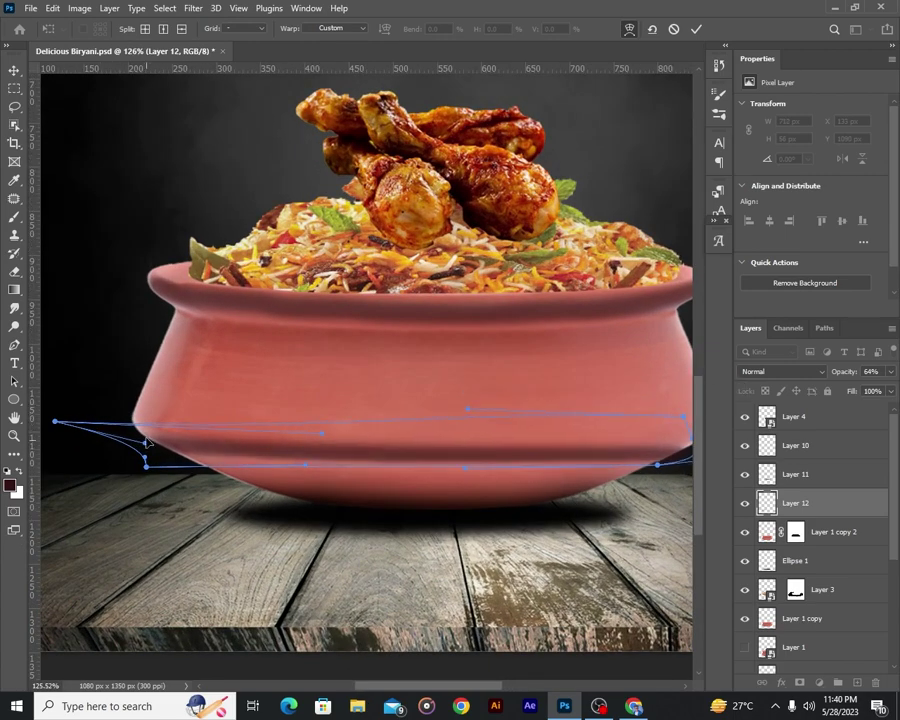
pyautogui.hscroll(3, 679, 470)
pyautogui.scroll(-2, 410, 535)
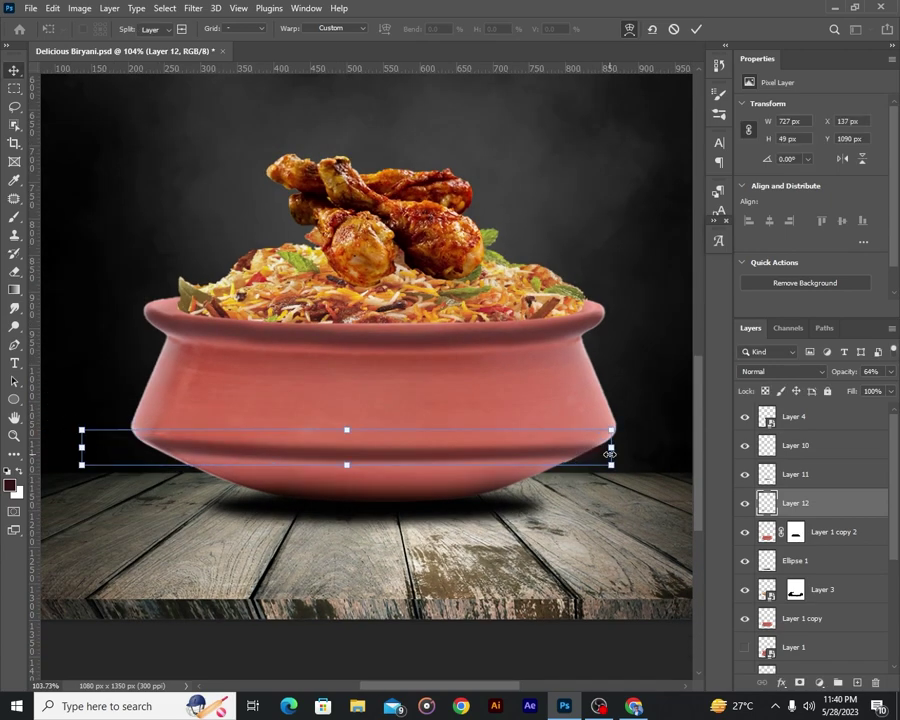
pyautogui.press('Return')
pyautogui.scroll(-3, 410, 535)
pyautogui.click(449, 485)
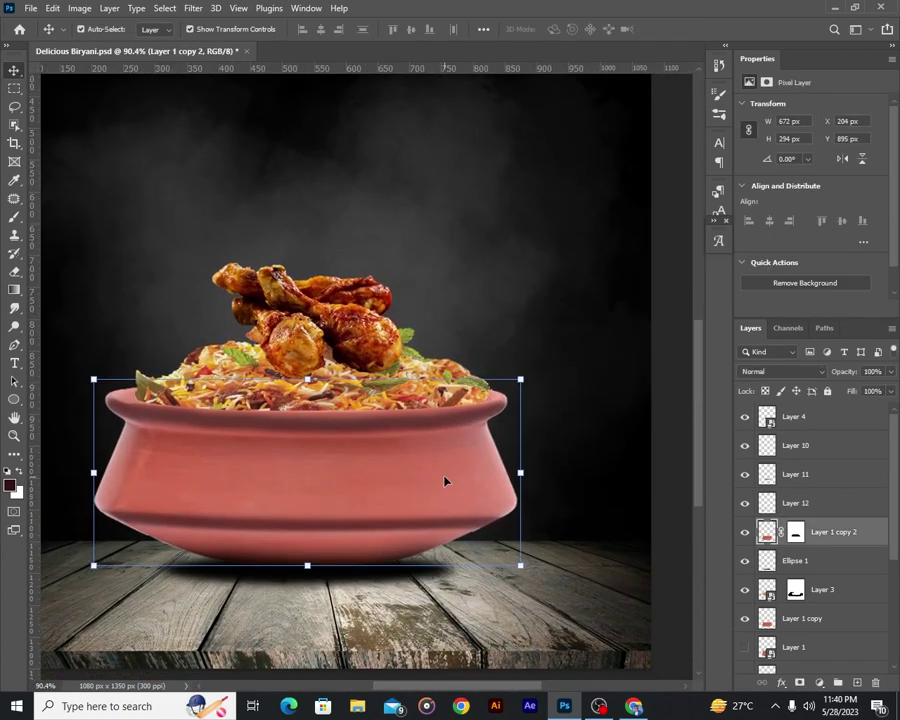
pyautogui.scroll(-2, 488, 334)
# Open Hanging-Light-PNG-Pic.png and lasso the leftmost bulb into a smart object layer.
pyautogui.hotkey('ctrl', 'o')
pyautogui.doubleClick(458, 288)
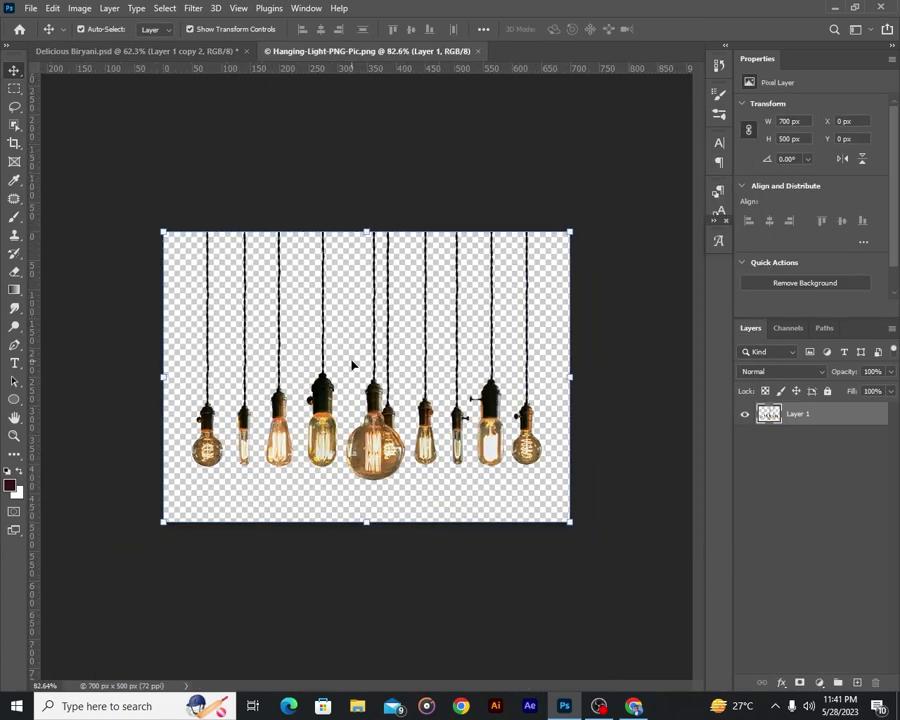
pyautogui.scroll(1, 363, 232)
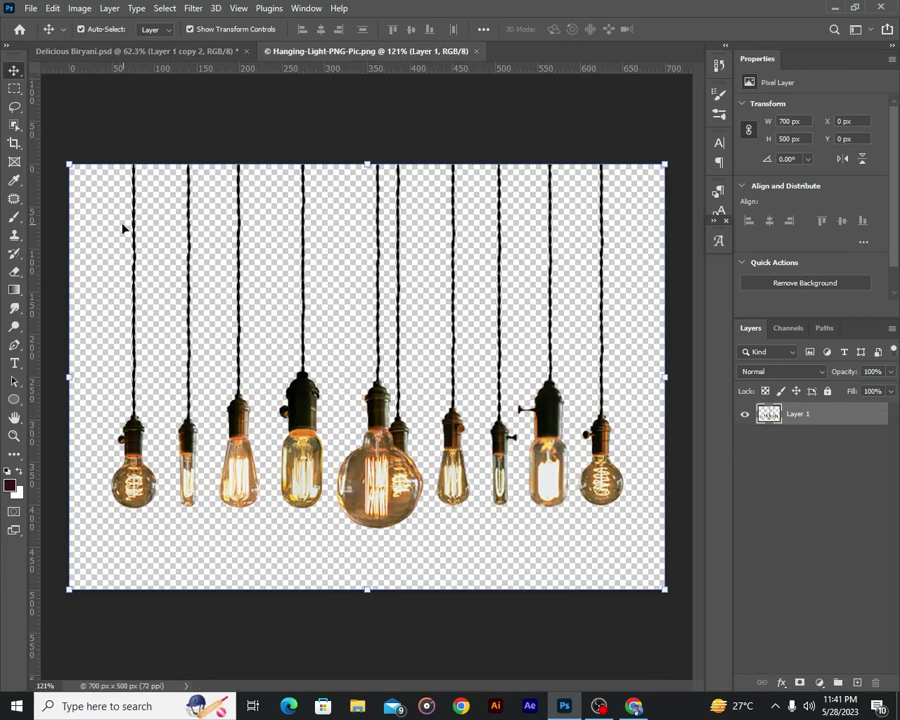
pyautogui.hotkey('ctrl', 'j')
pyautogui.press('l')
pyautogui.moveTo(155, 165); pyautogui.dragTo(160, 275)
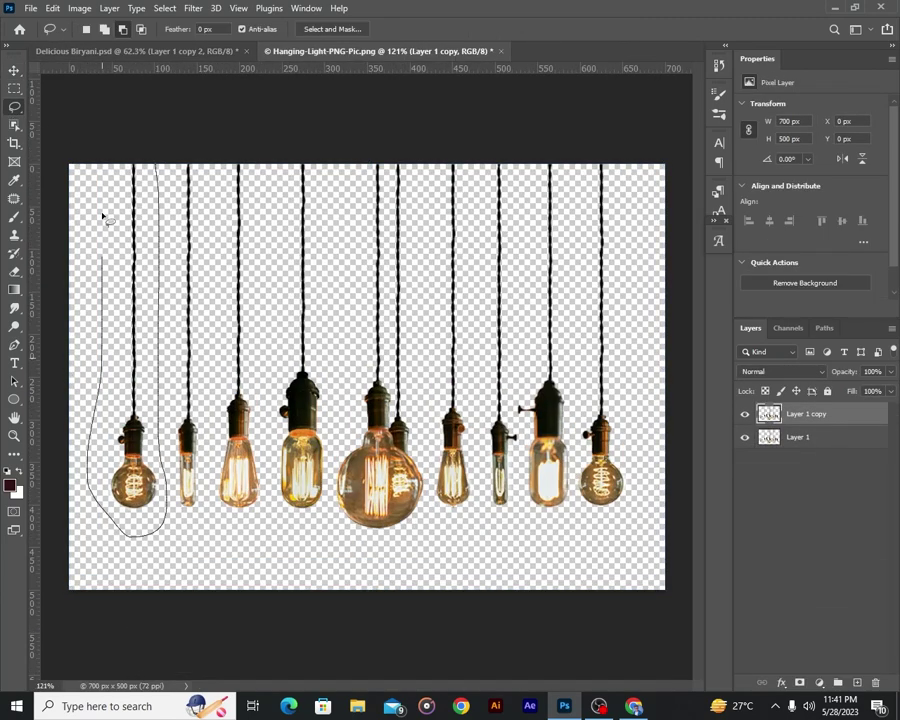
pyautogui.rightClick(810, 413)
pyautogui.click(724, 292)
# Drag the bulb into the Delicious Biryani poster and enlarge it near the top.
pyautogui.moveTo(135, 450); pyautogui.dragTo(477, 229)
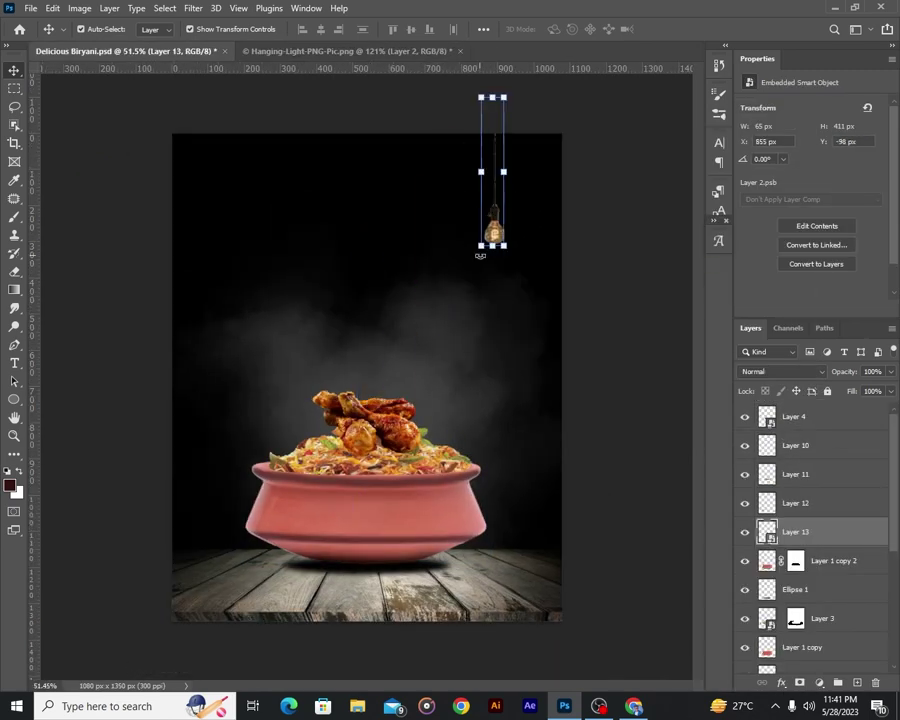
pyautogui.moveTo(509, 246)
pyautogui.mouseDown()
pyautogui.moveTo(520, 352)
pyautogui.moveTo(511, 247)
pyautogui.moveTo(197, 268)
pyautogui.mouseUp()
pyautogui.click(683, 29)
pyautogui.hotkey('ctrl', '0')
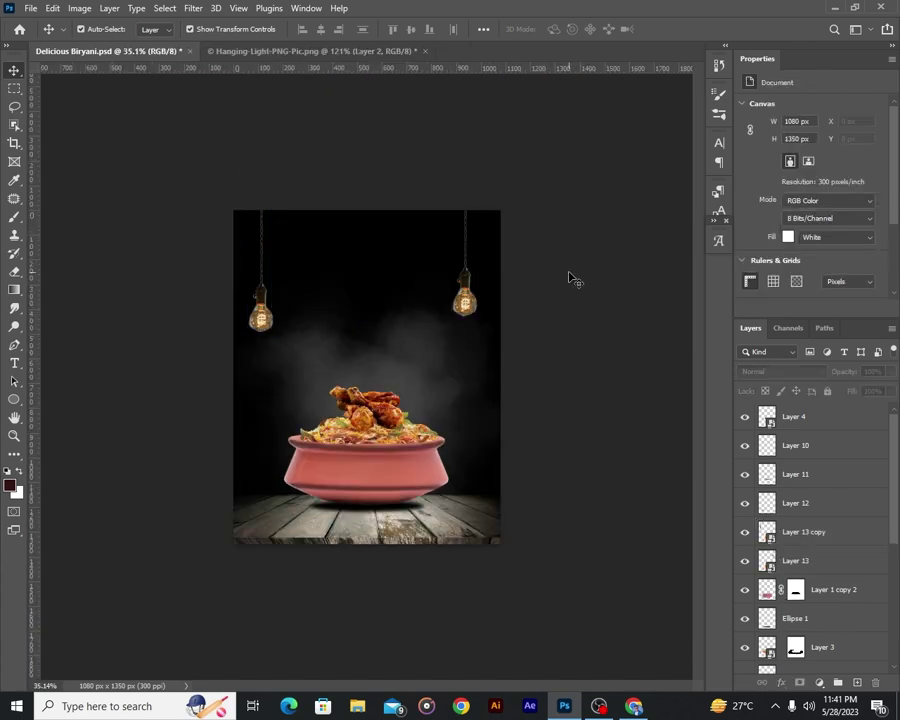
# Copy a smaller bulb from the hanging lights image to the poster's top centre.
pyautogui.click(347, 51)
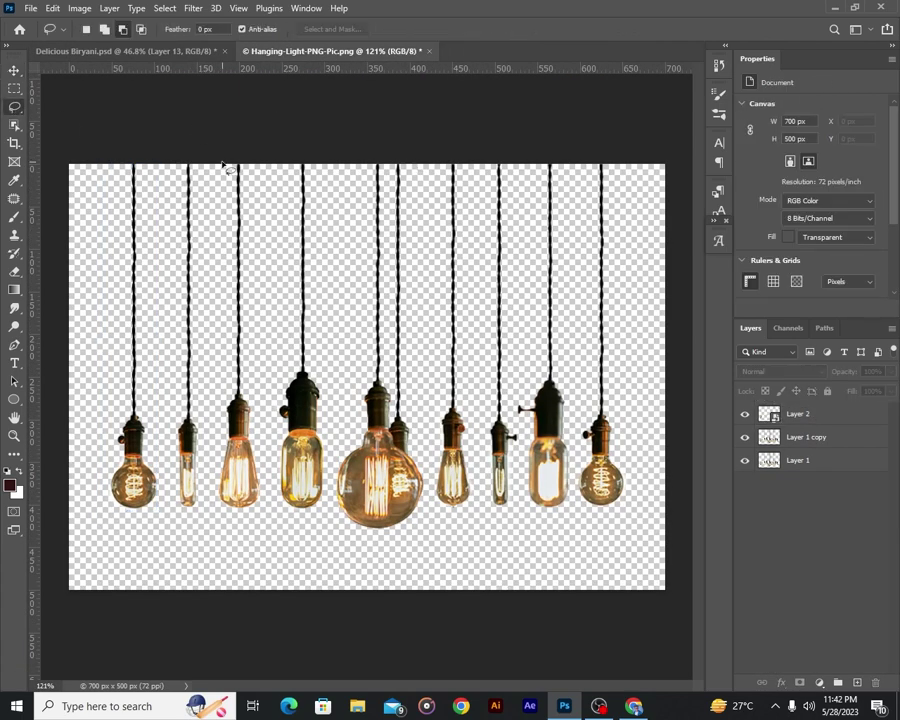
pyautogui.hotkey('ctrl', 'j')
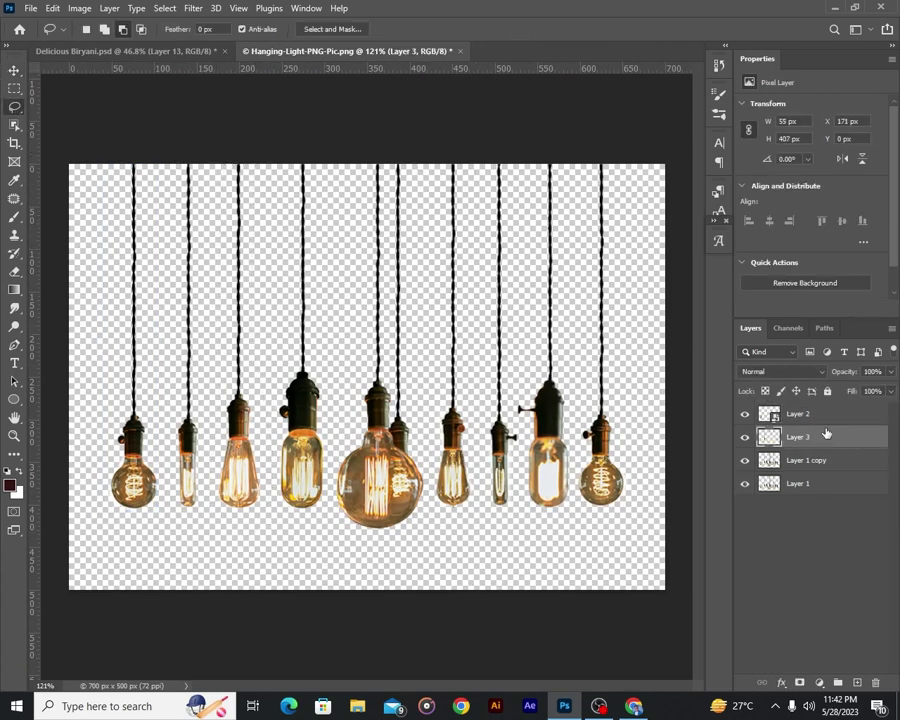
pyautogui.press('v')
pyautogui.moveTo(238, 450); pyautogui.dragTo(307, 240)
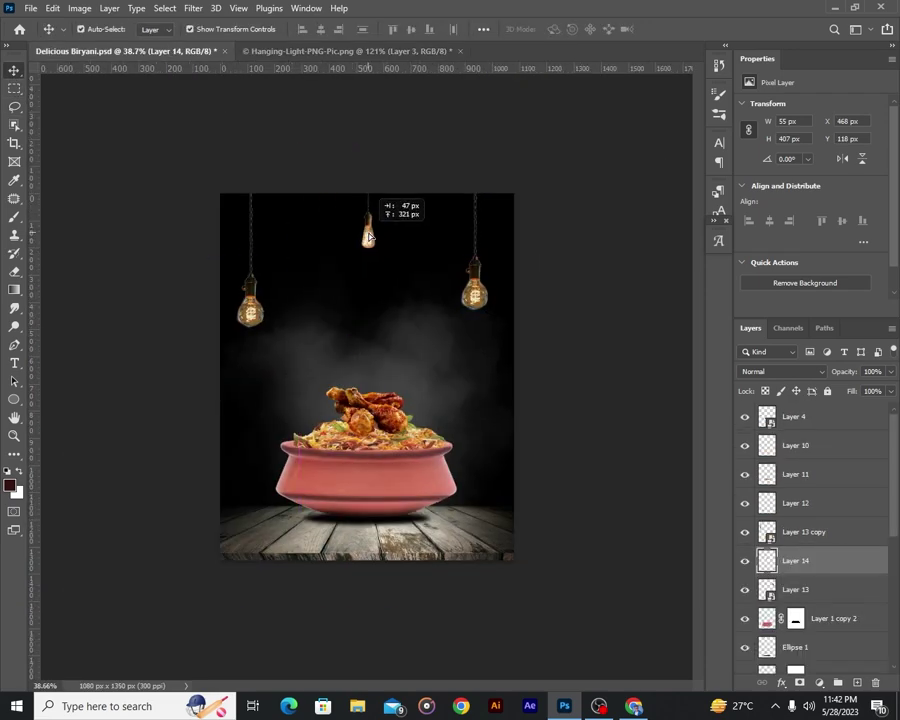
pyautogui.moveTo(368, 237); pyautogui.dragTo(372, 240)
pyautogui.scroll(1, 372, 240)
pyautogui.hotkey('ctrl', 't')
pyautogui.press('Return')
pyautogui.scroll(-1, 422, 196)
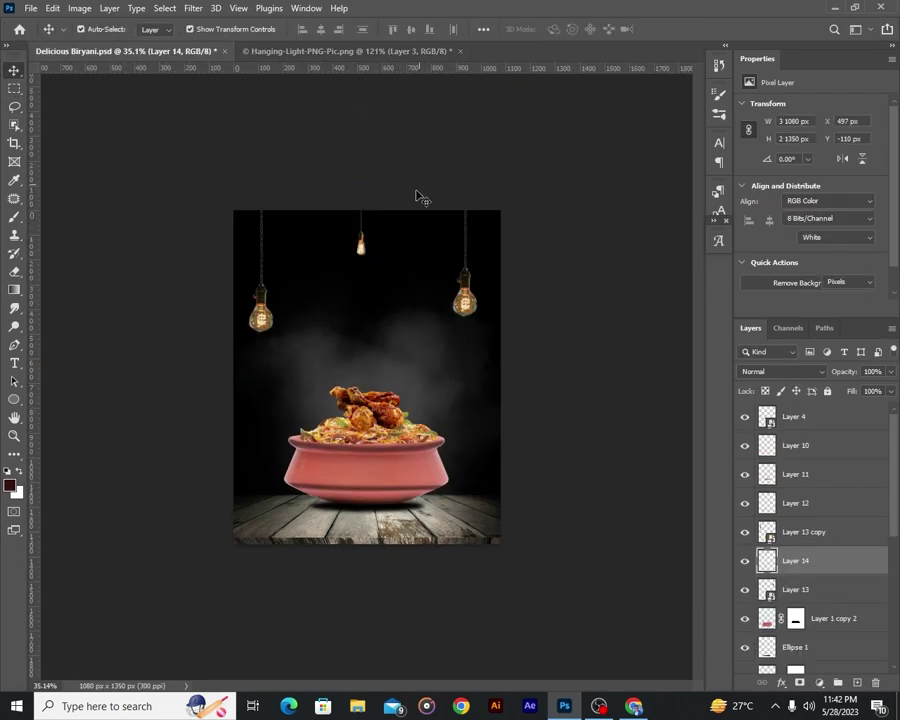
pyautogui.moveTo(389, 230); pyautogui.dragTo(389, 230)
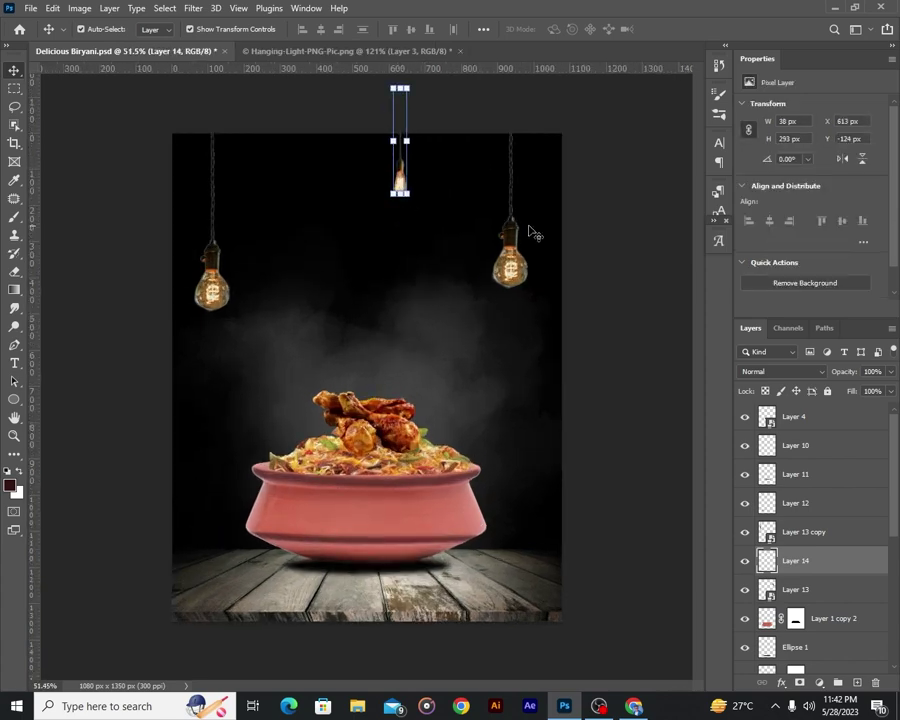
pyautogui.scroll(3, 530, 232)
# Load the right bulb's outline as a selection and open the foreground Color Picker for its glow.
pyautogui.click(440, 200)
pyautogui.scroll(-4, 447, 365)
pyautogui.scroll(4, 530, 245)
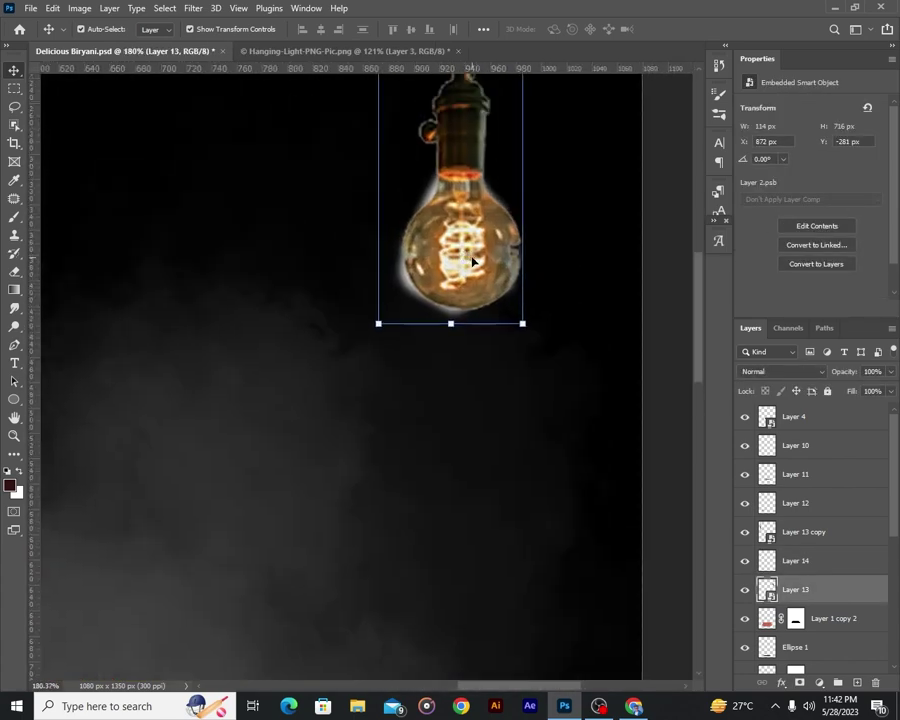
pyautogui.scroll(1, 469, 282)
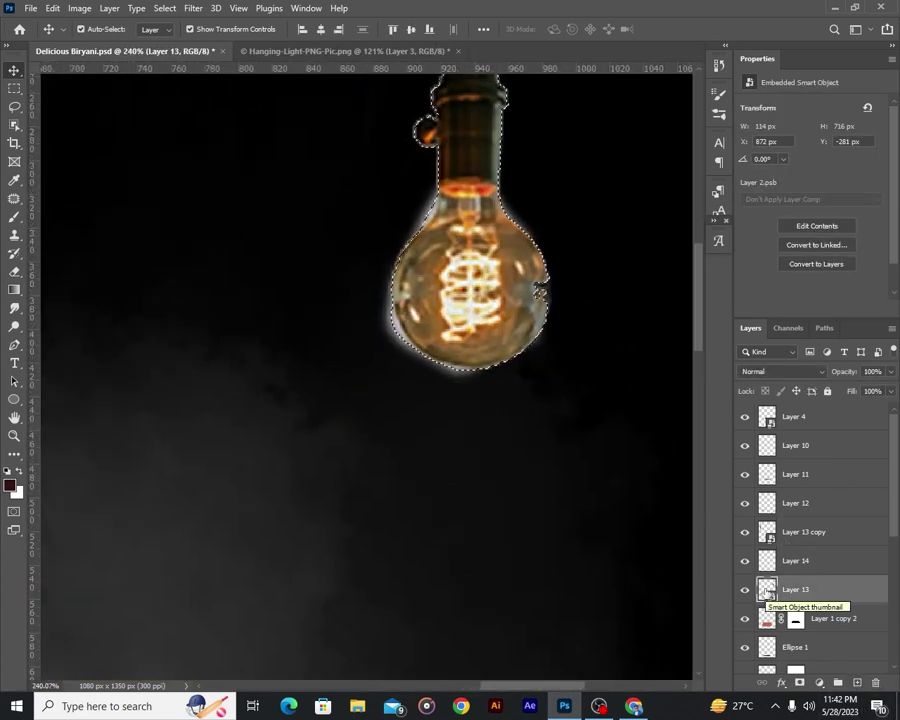
pyautogui.click(858, 683)
pyautogui.press('i')
pyautogui.click(10, 485)
# Pick a warm orange colour and brush it over the right bulb.
pyautogui.moveTo(571, 620); pyautogui.dragTo(571, 596)
pyautogui.moveTo(509, 474); pyautogui.dragTo(512, 447)
pyautogui.moveTo(571, 597); pyautogui.dragTo(571, 614)
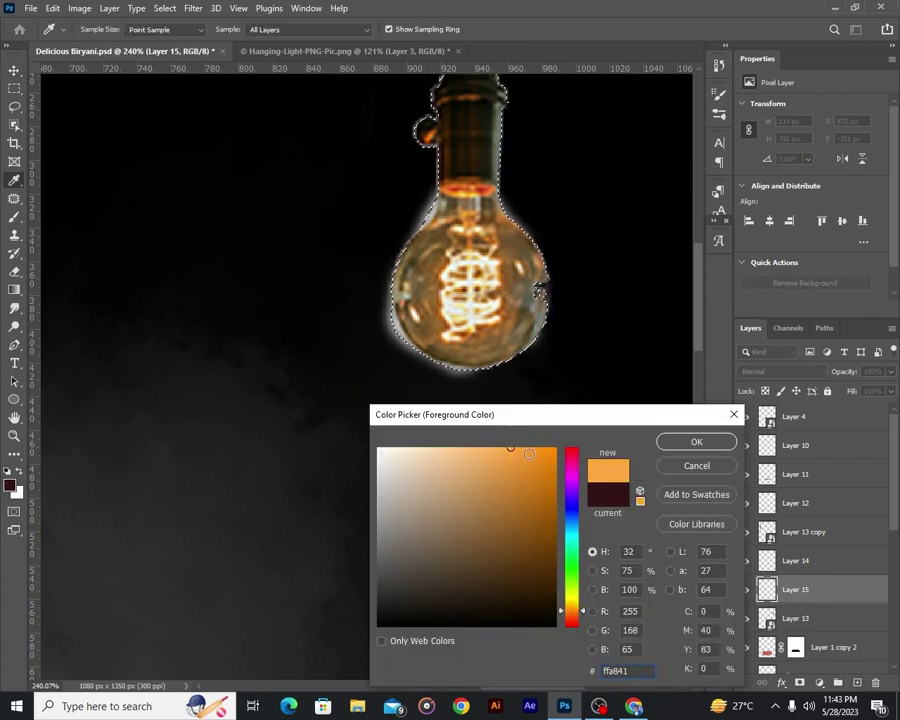
pyautogui.click(697, 441)
pyautogui.press('b')
pyautogui.moveTo(476, 292)
pyautogui.mouseDown()
pyautogui.moveTo(540, 310)
pyautogui.moveTo(488, 356)
pyautogui.mouseUp()
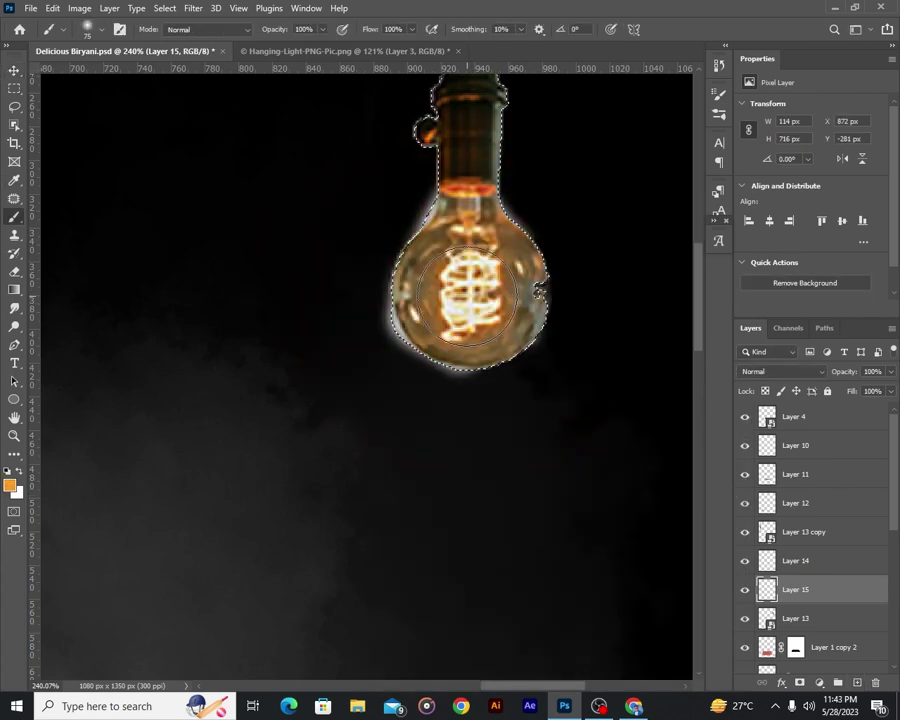
pyautogui.click(780, 371)
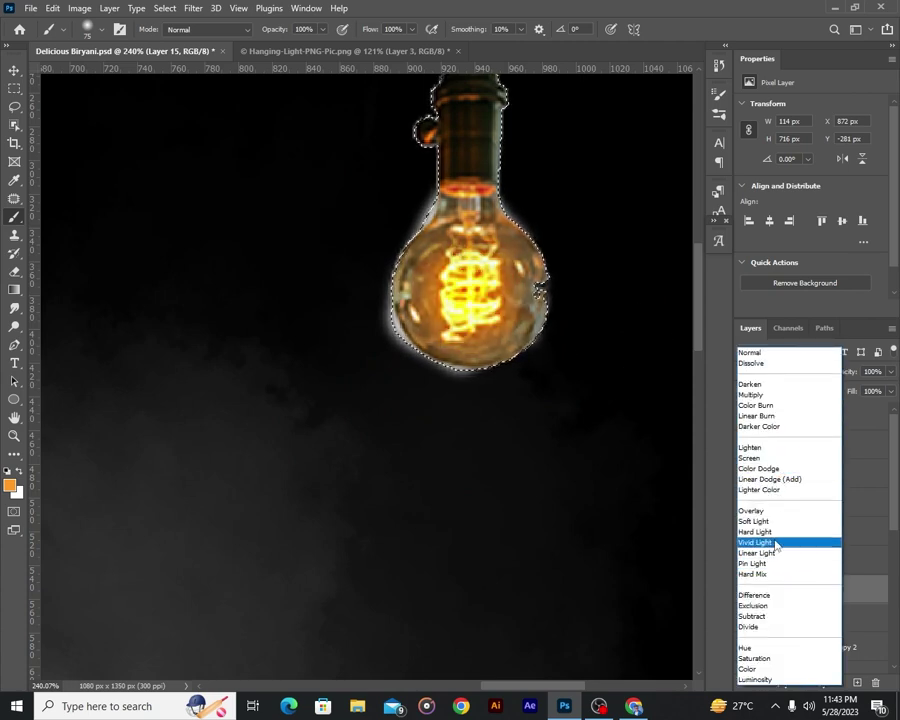
# Paint orange glow layers over the bulb in Linear Dodge (Add) blend mode.
pyautogui.click(770, 479)
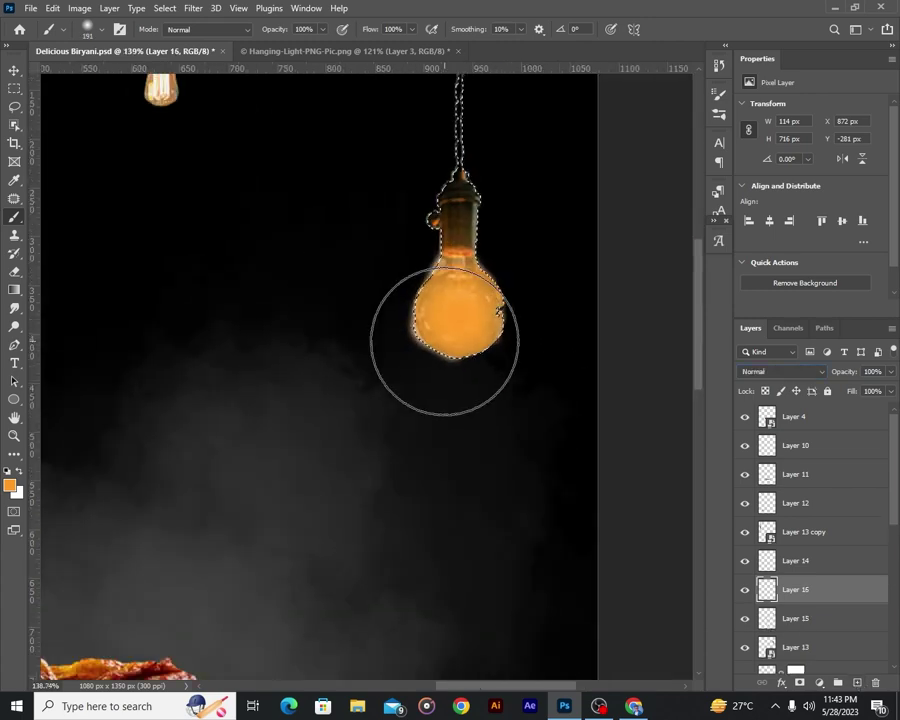
pyautogui.click(785, 371)
pyautogui.click(558, 297)
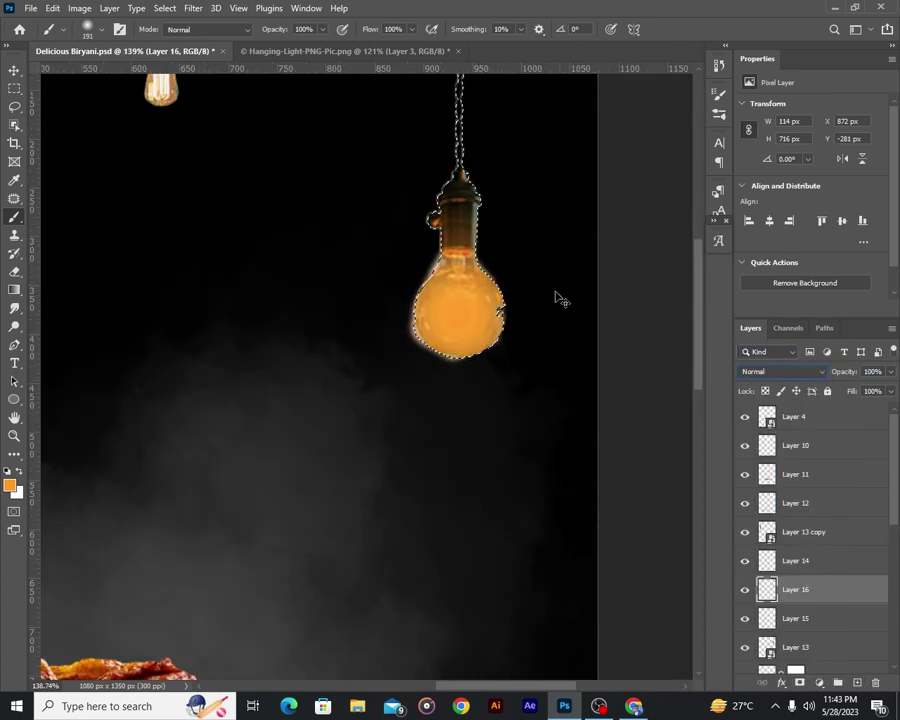
pyautogui.hotkey('ctrl', 'z')
pyautogui.click(460, 275)
pyautogui.click(785, 371)
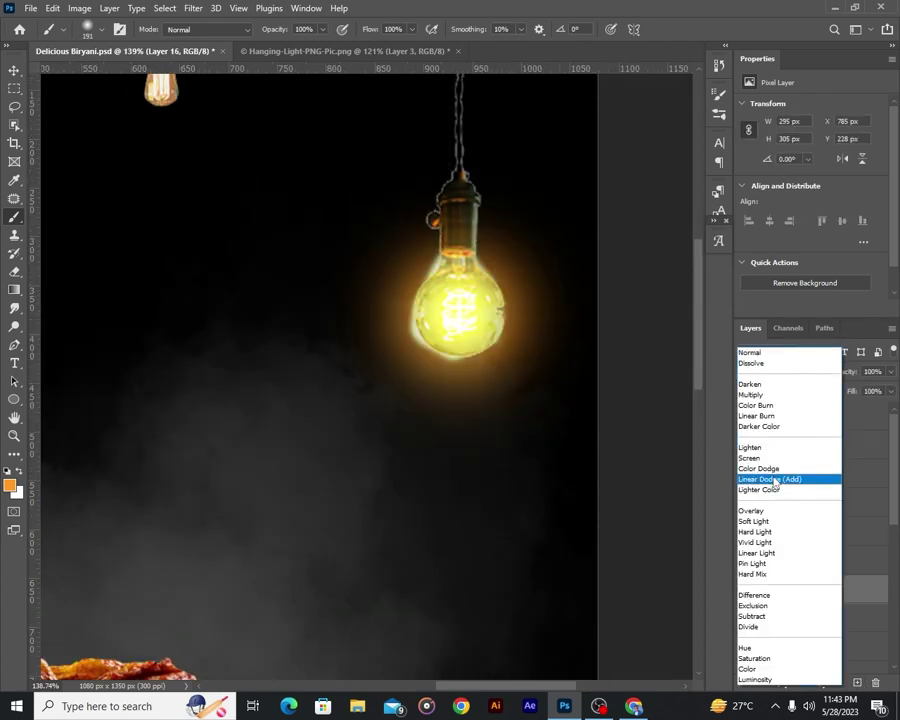
pyautogui.click(780, 477)
# Free Transform the glow slightly larger than the bulb and commit.
pyautogui.press('v')
pyautogui.scroll(-3, 362, 200)
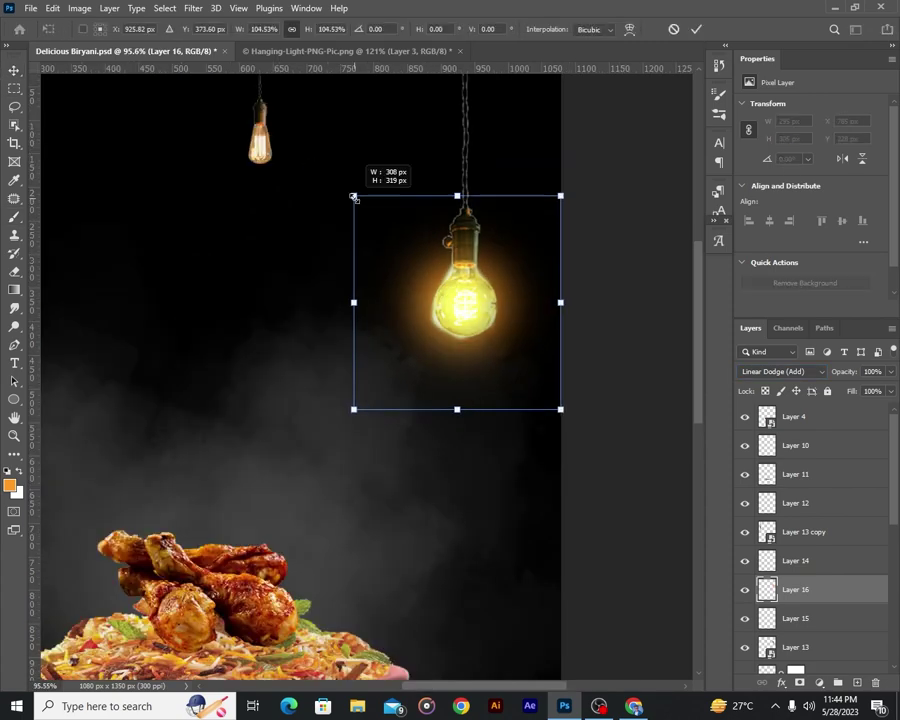
pyautogui.moveTo(362, 200); pyautogui.dragTo(293, 140)
pyautogui.scroll(-3, 510, 321)
pyautogui.scroll(2, 510, 321)
pyautogui.moveTo(425, 134); pyautogui.dragTo(452, 163)
pyautogui.press('Return')
pyautogui.scroll(3, 573, 245)
# Hide glow Layers 16 and 15 and select the bulb image Layer 13.
pyautogui.scroll(-2, 820, 543)
pyautogui.click(744, 503)
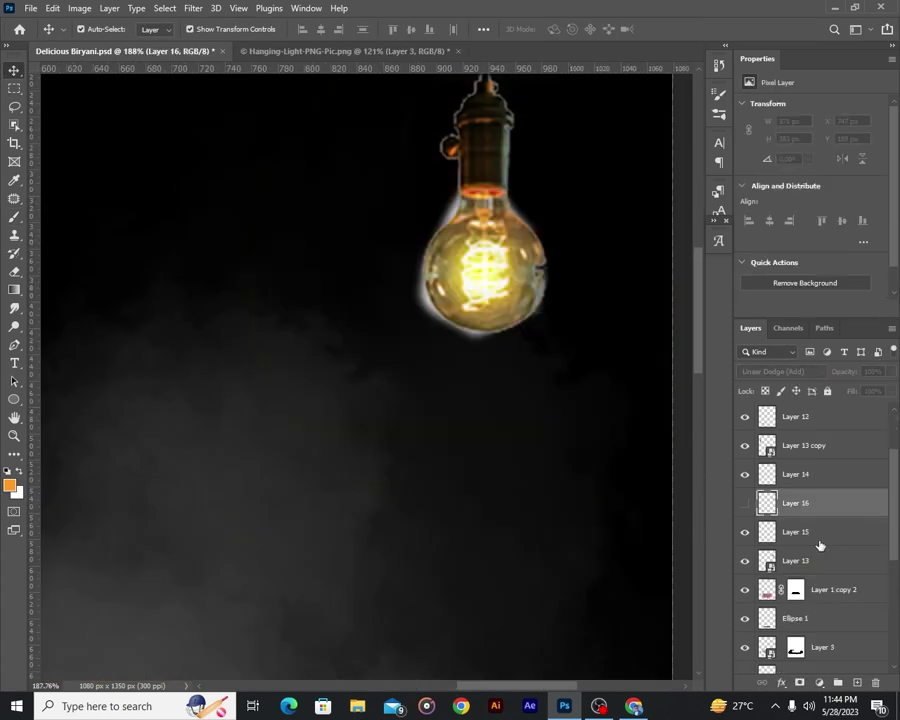
pyautogui.click(795, 531)
pyautogui.click(744, 532)
pyautogui.click(760, 561)
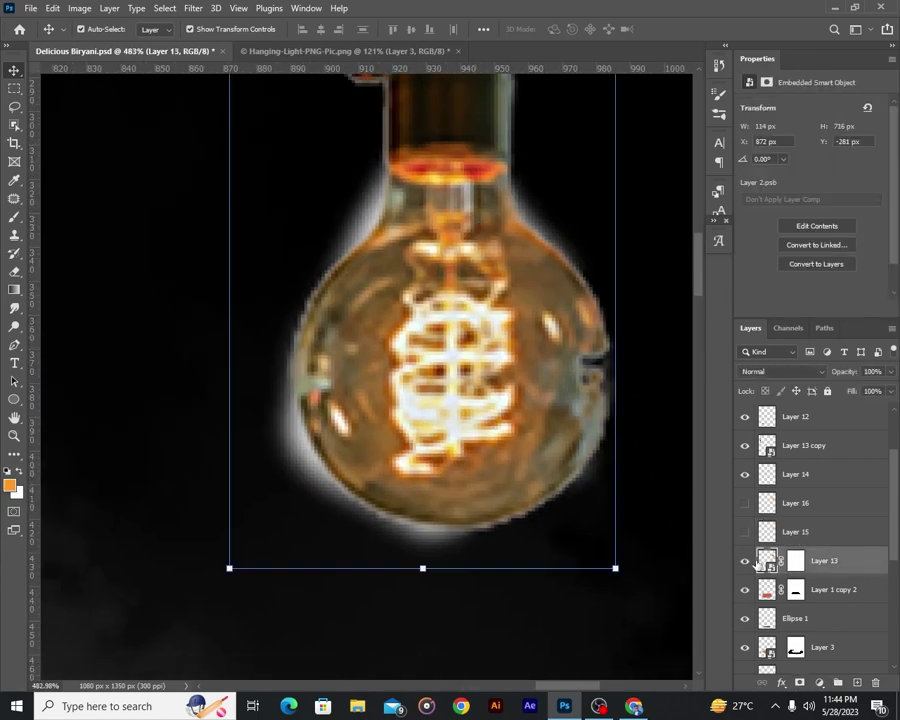
# Lasso the pale halo on the bulb's left and right edges and mask it out.
pyautogui.scroll(-3, 690, 523)
pyautogui.scroll(3, 395, 597)
pyautogui.scroll(3, 395, 597)
pyautogui.scroll(1, 480, 336)
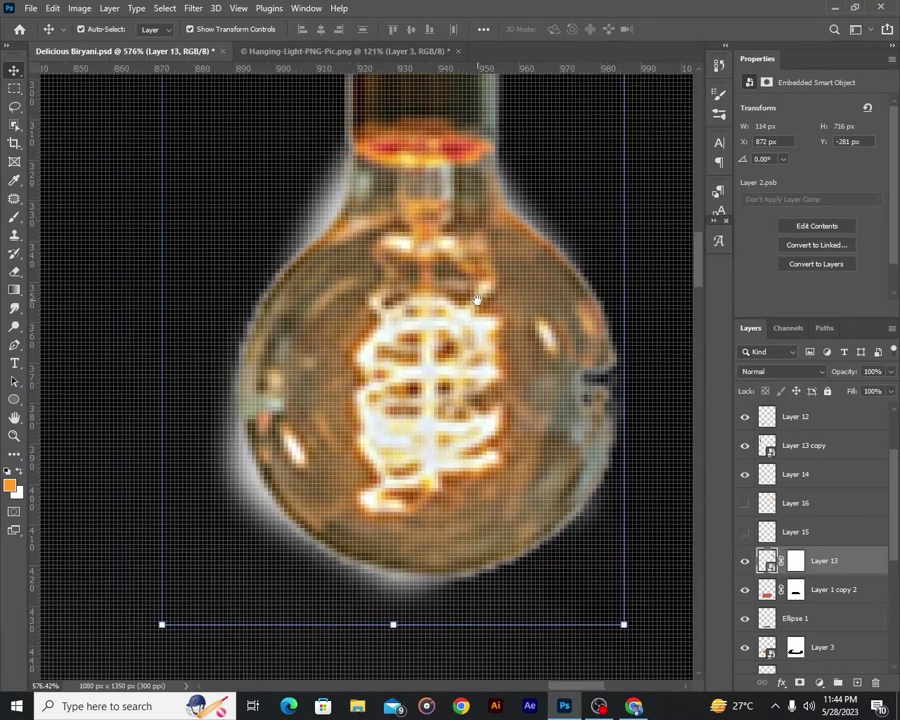
pyautogui.scroll(-1, 480, 336)
pyautogui.press('l')
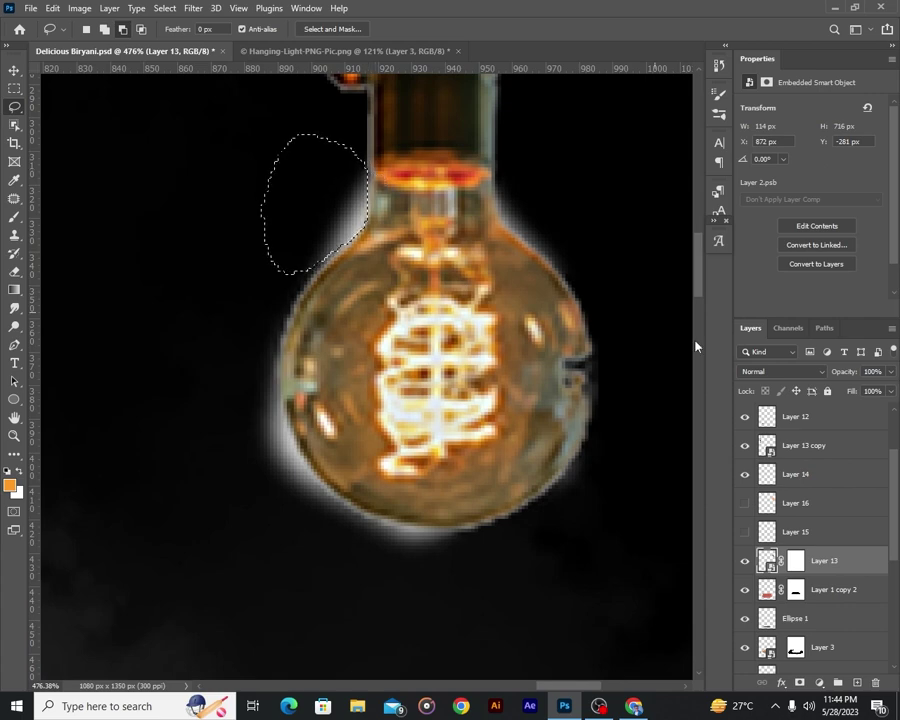
pyautogui.hotkey('ctrl', '\\')
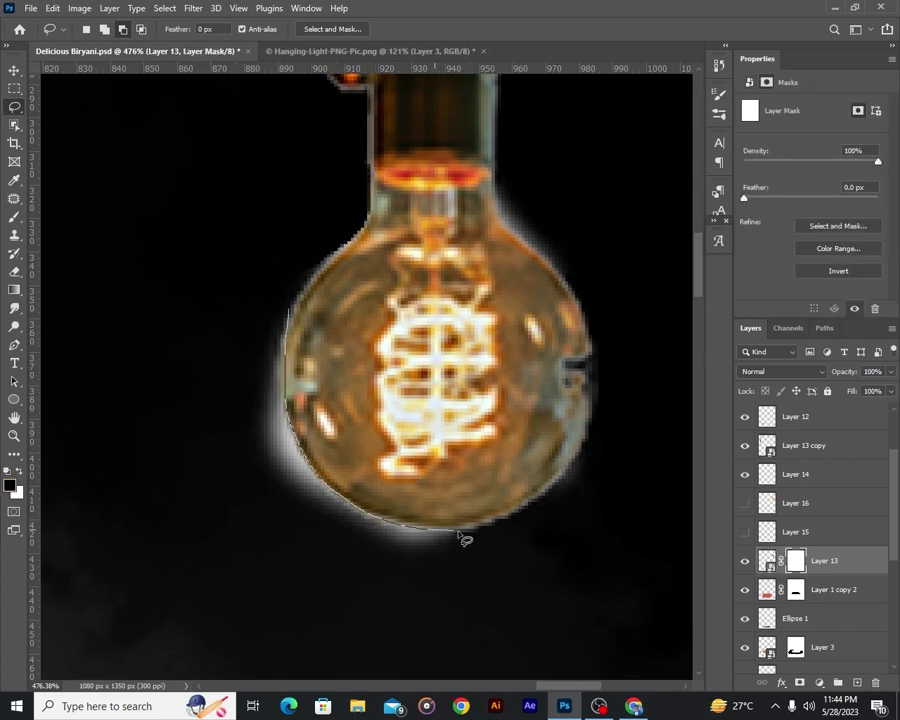
pyautogui.click(305, 302)
pyautogui.moveTo(469, 290); pyautogui.dragTo(374, 308)
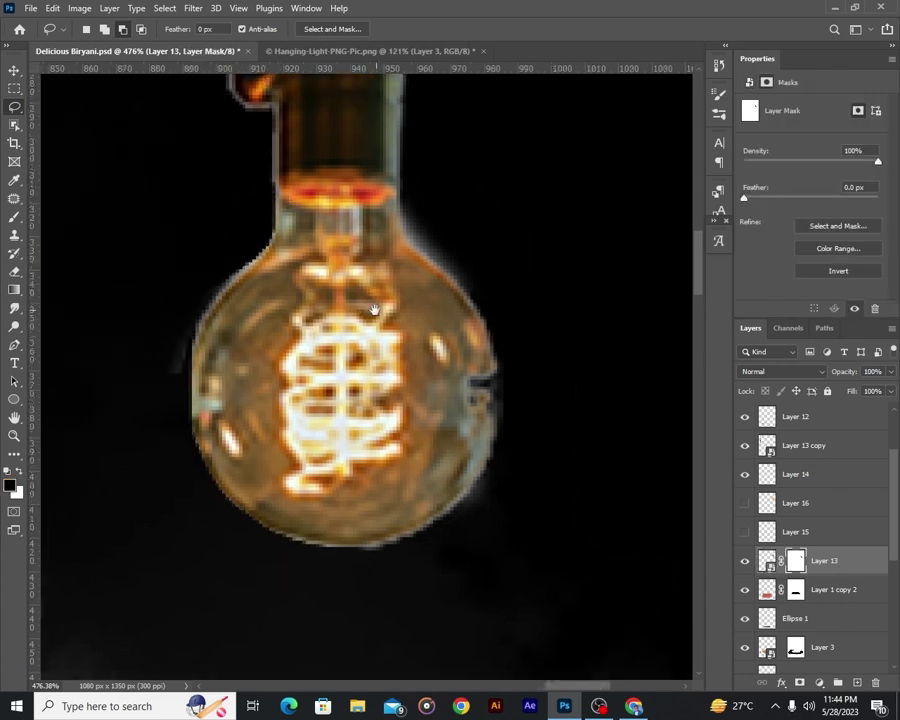
pyautogui.click(413, 212)
pyautogui.moveTo(499, 281); pyautogui.dragTo(501, 223)
pyautogui.scroll(-3, 545, 400)
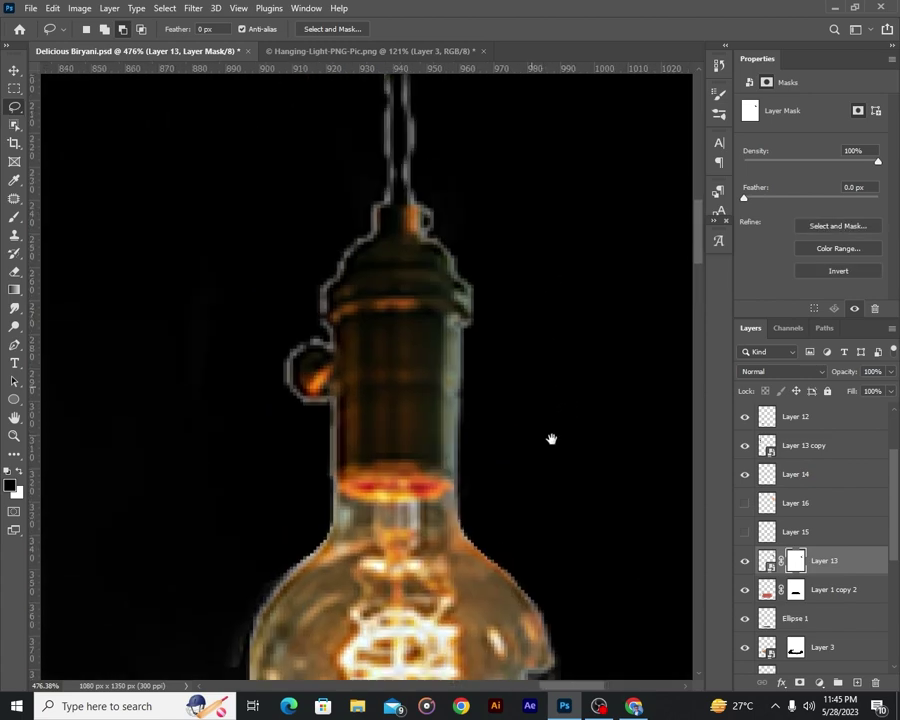
pyautogui.scroll(-3, 560, 430)
pyautogui.scroll(-3, 575, 425)
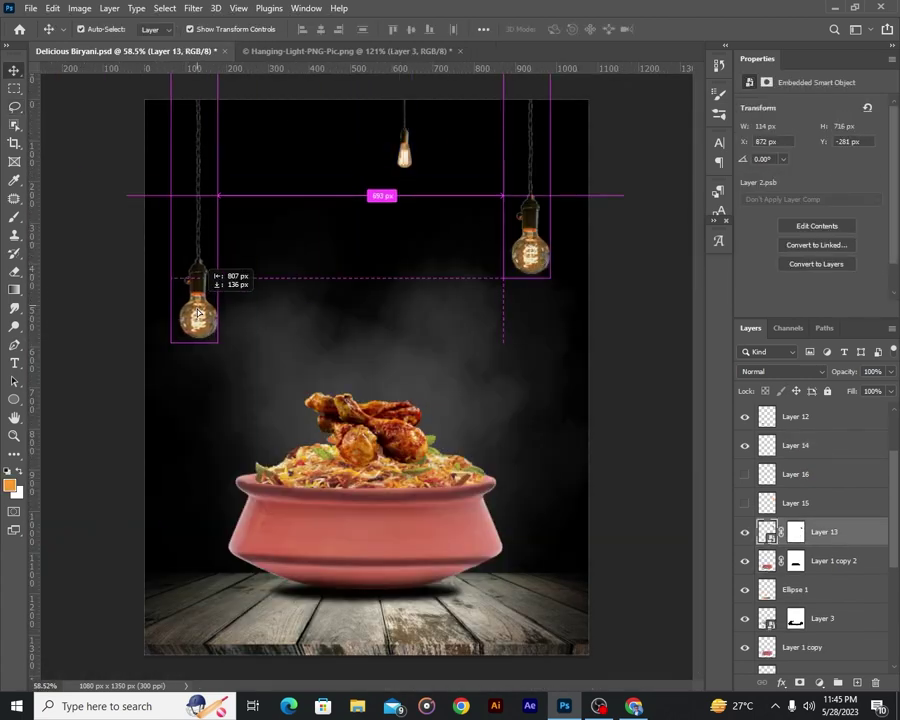
# Show both glow layers again and slightly enlarge the right bulb's glow.
pyautogui.moveTo(530, 245); pyautogui.dragTo(190, 270)
pyautogui.click(530, 250)
pyautogui.click(744, 474)
pyautogui.click(744, 503)
pyautogui.click(800, 474)
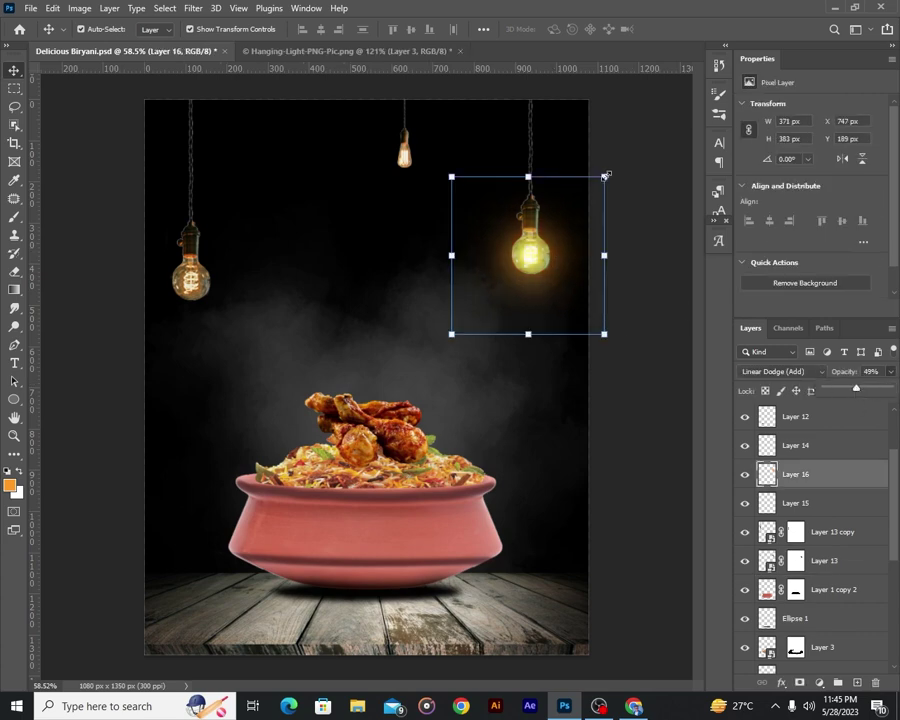
pyautogui.moveTo(451, 336); pyautogui.dragTo(446, 344)
pyautogui.press('Return')
# Alt-drag the right bulb and both glow layers onto the left lamp.
pyautogui.click(188, 249)
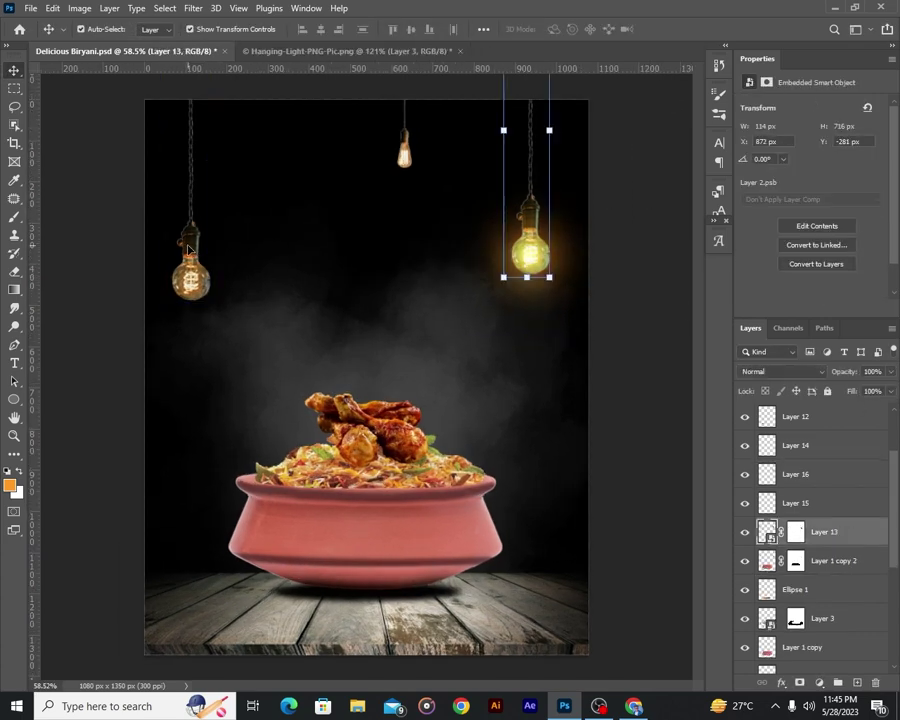
pyautogui.keyDown('shift'); pyautogui.click(800, 474); pyautogui.keyUp('shift')
pyautogui.moveTo(537, 257); pyautogui.dragTo(207, 287)
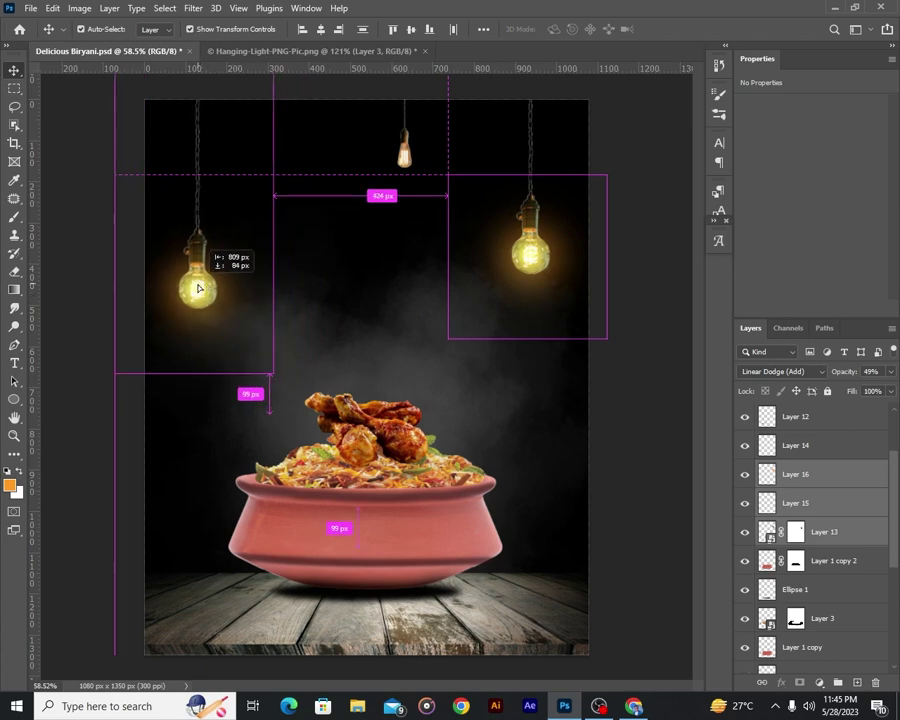
pyautogui.scroll(5, 410, 280)
# Add Layer 17 over the middle bulb in Linear Dodge (Add) mode.
pyautogui.scroll(3, 283, 259)
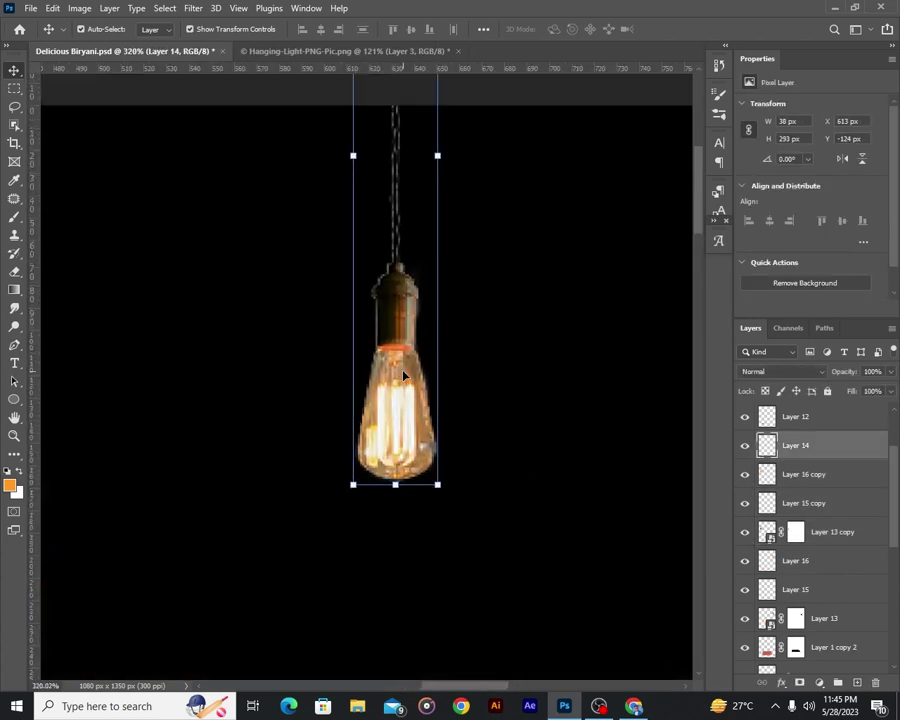
pyautogui.press('b')
pyautogui.click(796, 372)
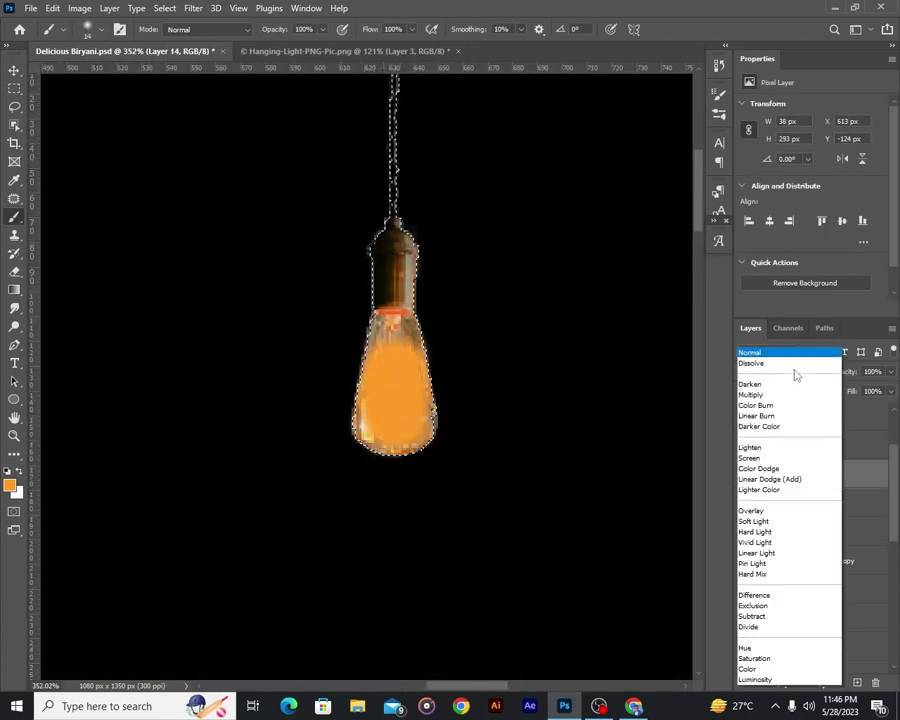
pyautogui.press('Escape')
pyautogui.hotkey('ctrl', 'f')
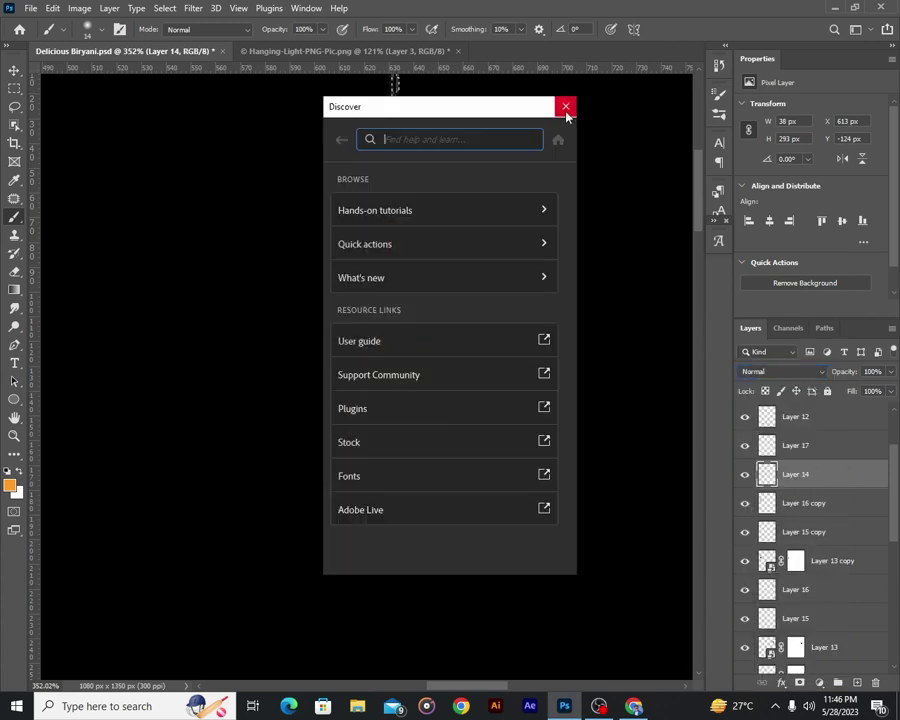
pyautogui.click(564, 108)
pyautogui.click(744, 474)
pyautogui.keyDown('ctrl'); pyautogui.click(767, 445); pyautogui.keyUp('ctrl')
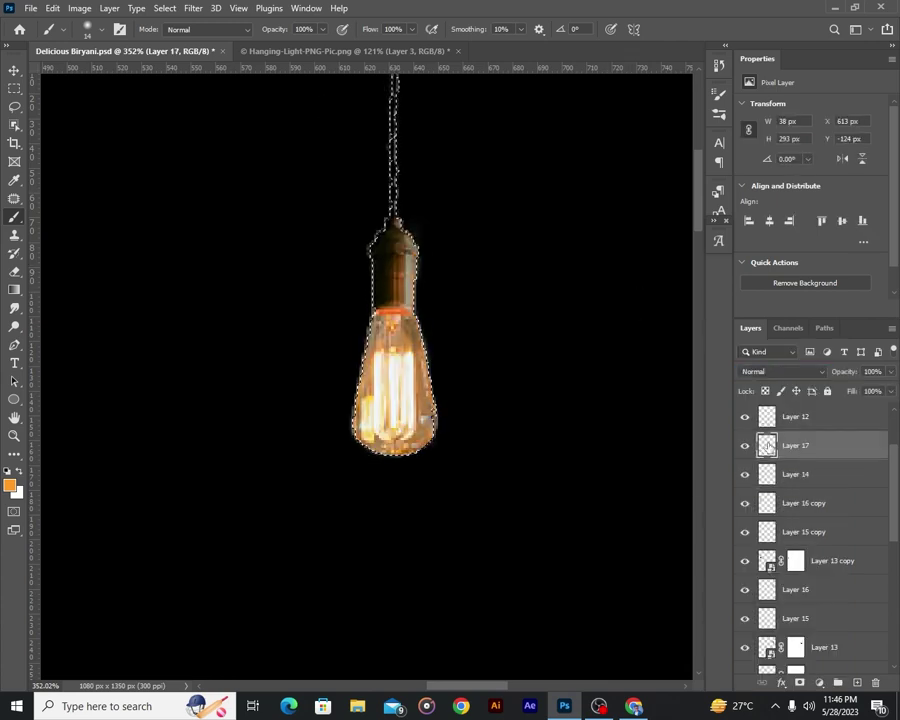
pyautogui.click(780, 372)
pyautogui.click(775, 478)
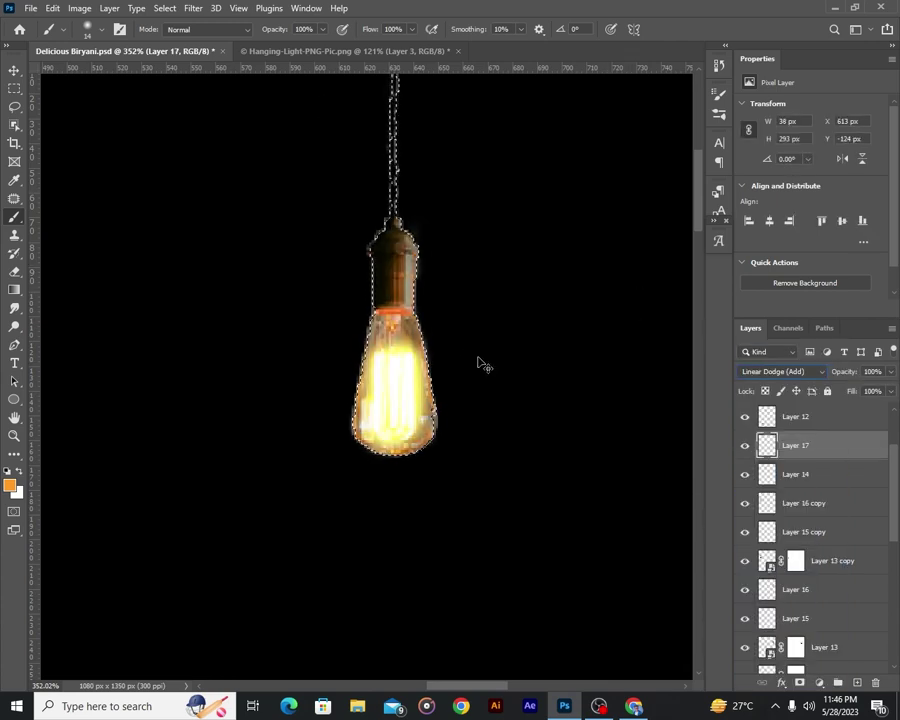
# Try a large orange glow at 79% opacity on a new layer, then delete it.
pyautogui.click(856, 682)
pyautogui.click(412, 420)
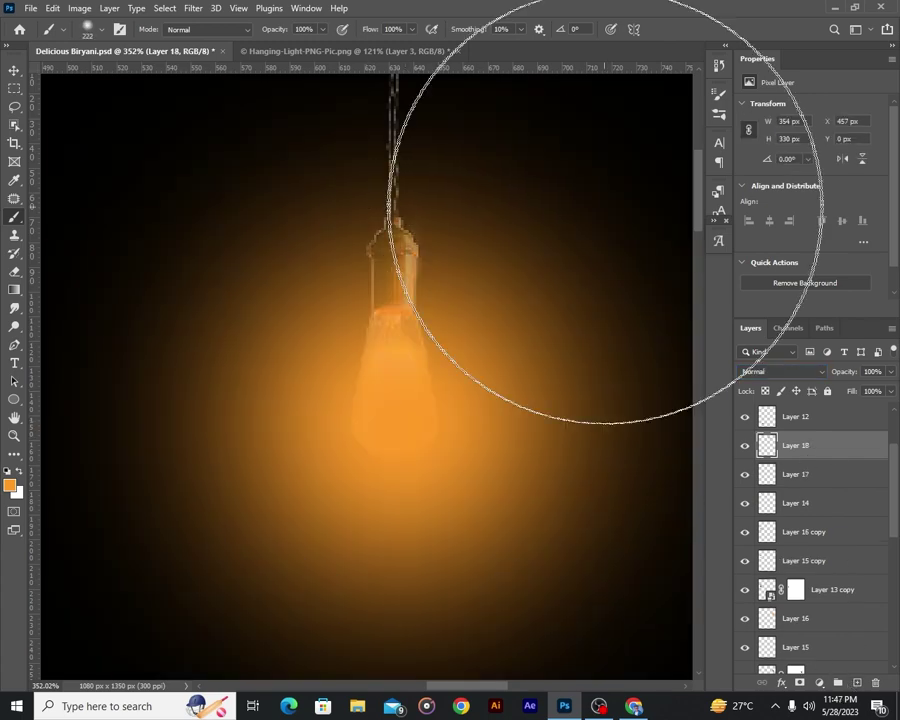
pyautogui.hotkey('ctrl', '0')
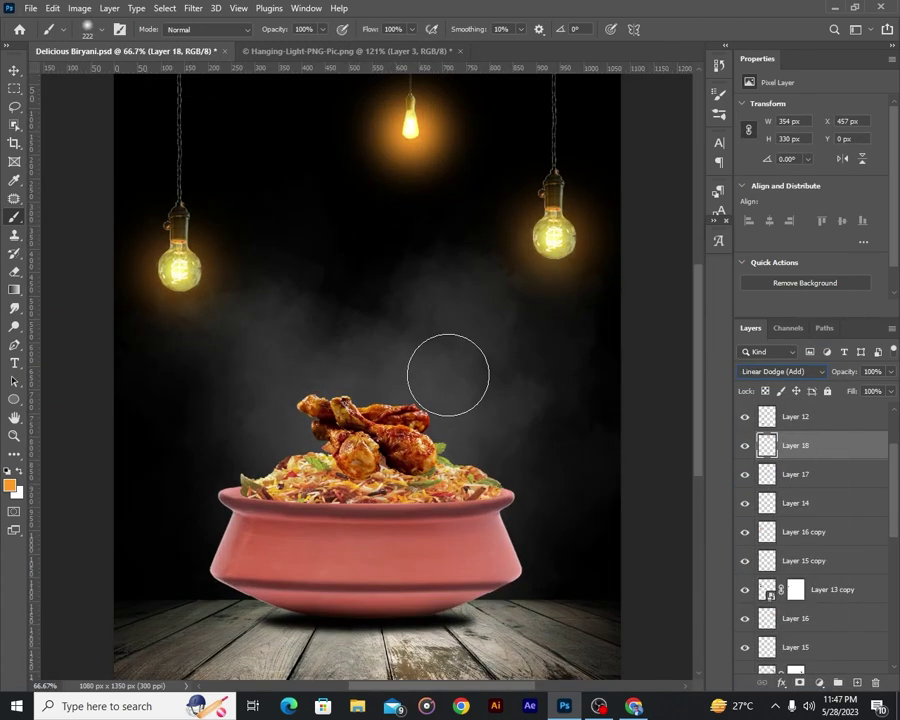
pyautogui.press('v')
pyautogui.moveTo(885, 390); pyautogui.dragTo(877, 392)
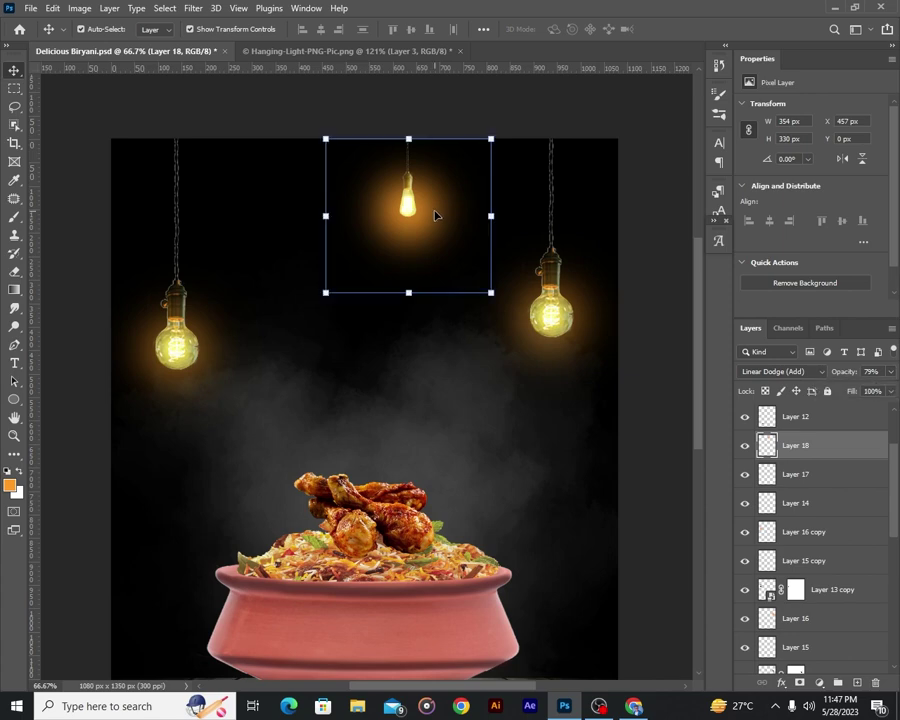
pyautogui.scroll(-1, 435, 215)
pyautogui.click(780, 371)
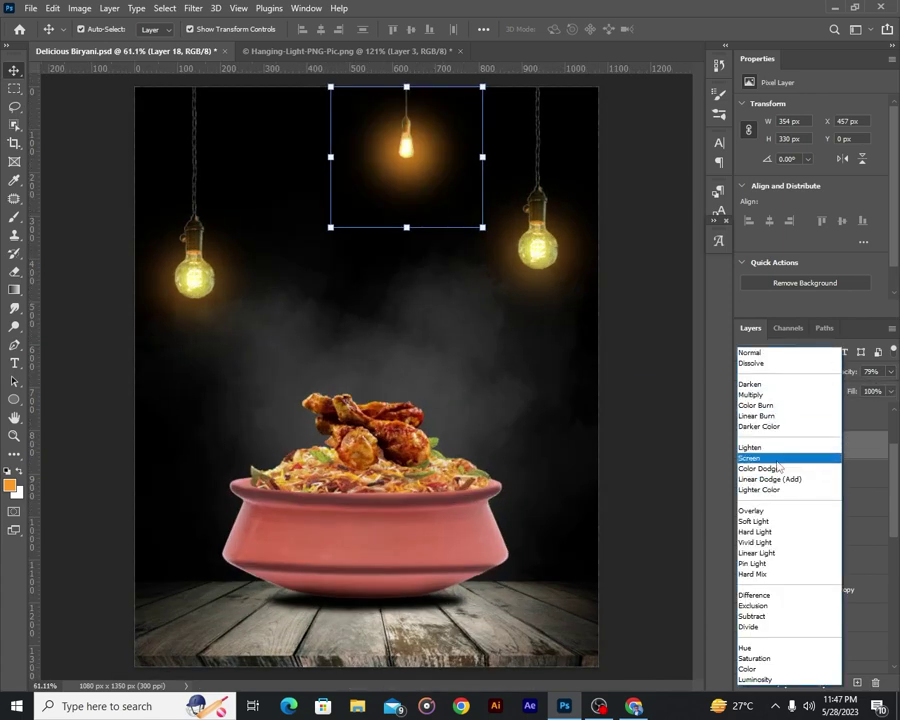
pyautogui.click(770, 479)
pyautogui.press('Delete')
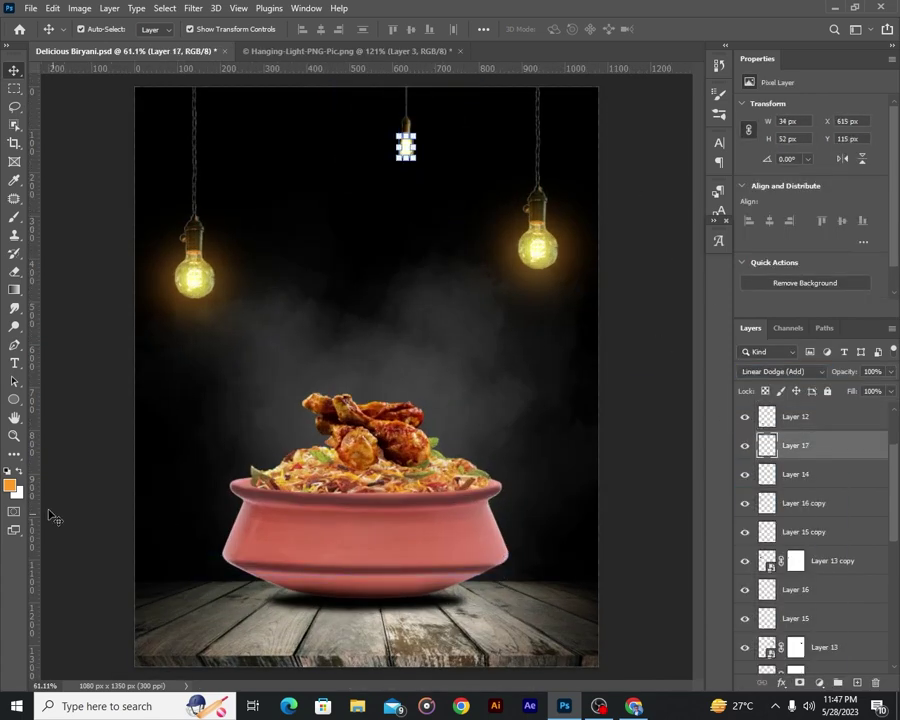
# Paint a yellow glow around the middle bulb and shrink it to fit.
pyautogui.click(10, 485)
pyautogui.moveTo(575, 608); pyautogui.dragTo(575, 603)
pyautogui.click(697, 441)
pyautogui.press('v')
pyautogui.press('b')
pyautogui.click(405, 145)
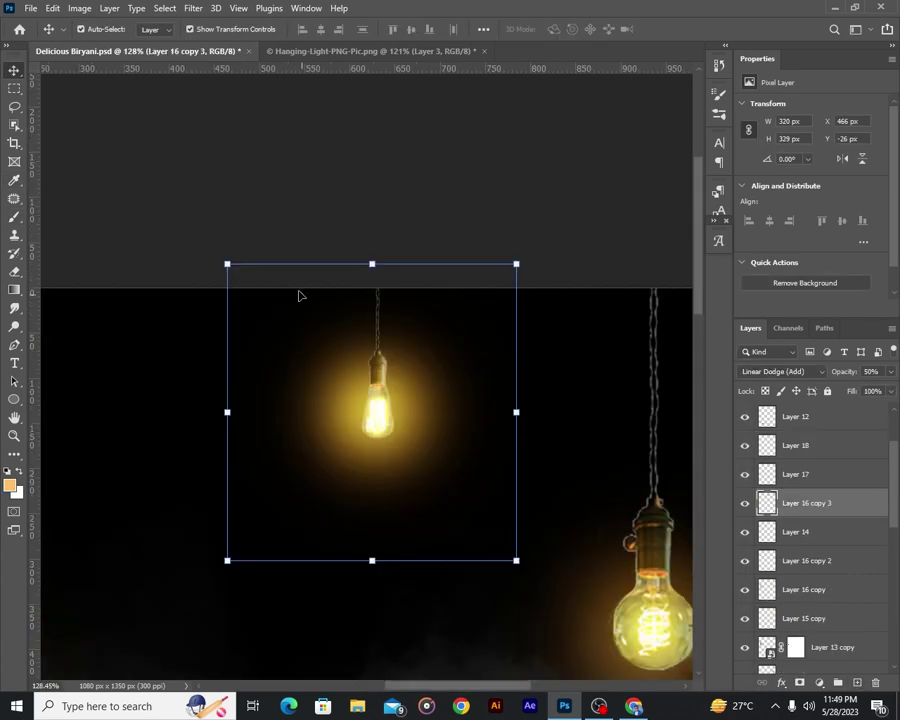
pyautogui.moveTo(227, 262); pyautogui.dragTo(312, 346)
pyautogui.press('Return')
# Transform the copied glow smaller and position it on the middle bulb.
pyautogui.hotkey('ctrl', 't')
pyautogui.moveTo(395, 414); pyautogui.dragTo(403, 423)
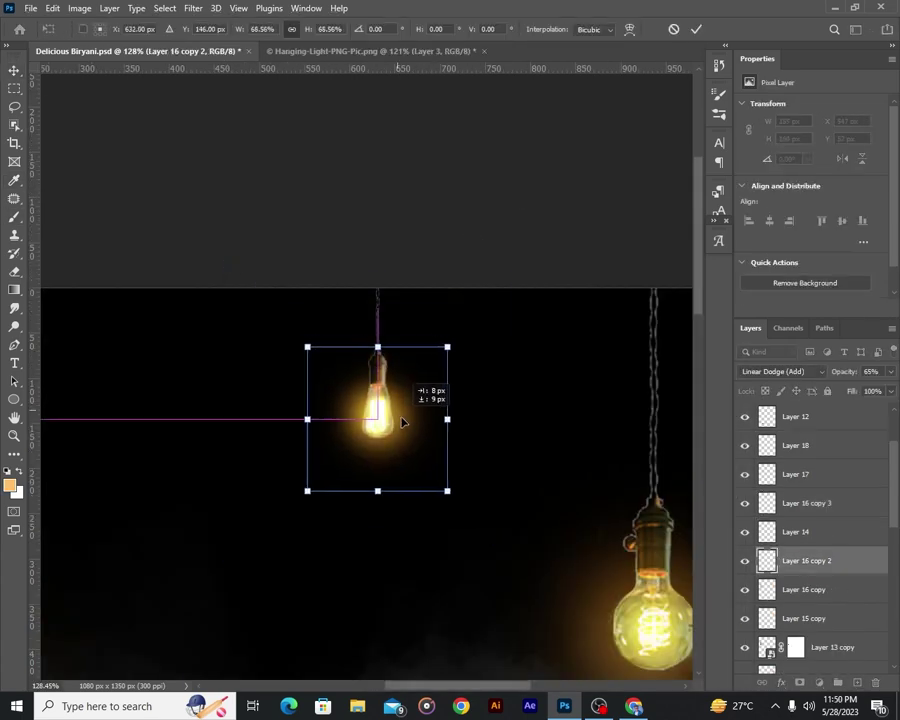
pyautogui.press('Return')
pyautogui.hotkey('ctrl', '0')
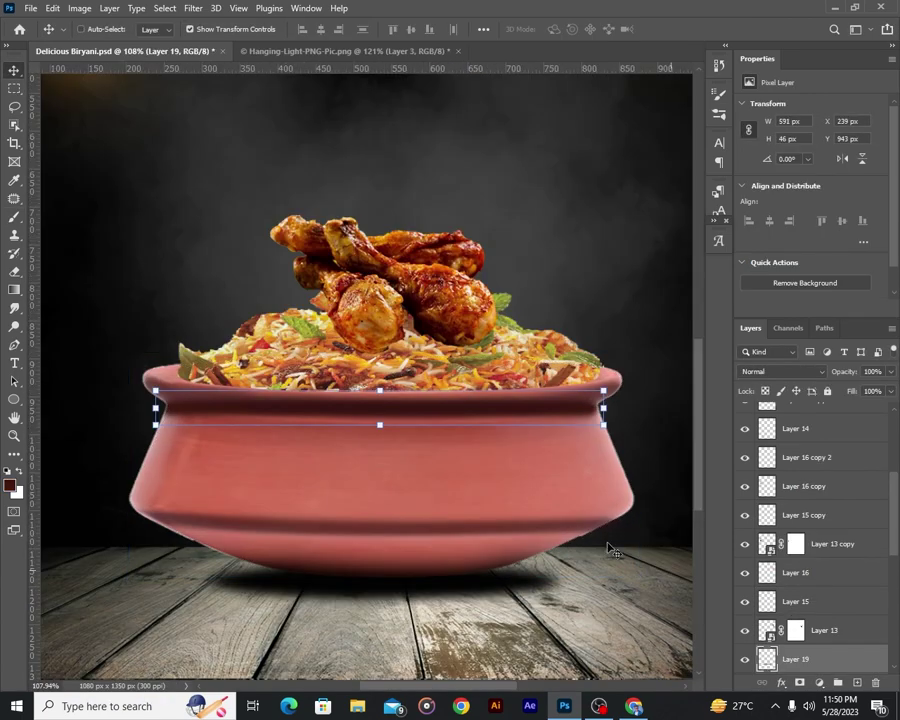
# Warp Layer 19's dark band to follow the pot rim's curve.
pyautogui.rightClick(475, 412)
pyautogui.click(516, 502)
pyautogui.scroll(4, 627, 396)
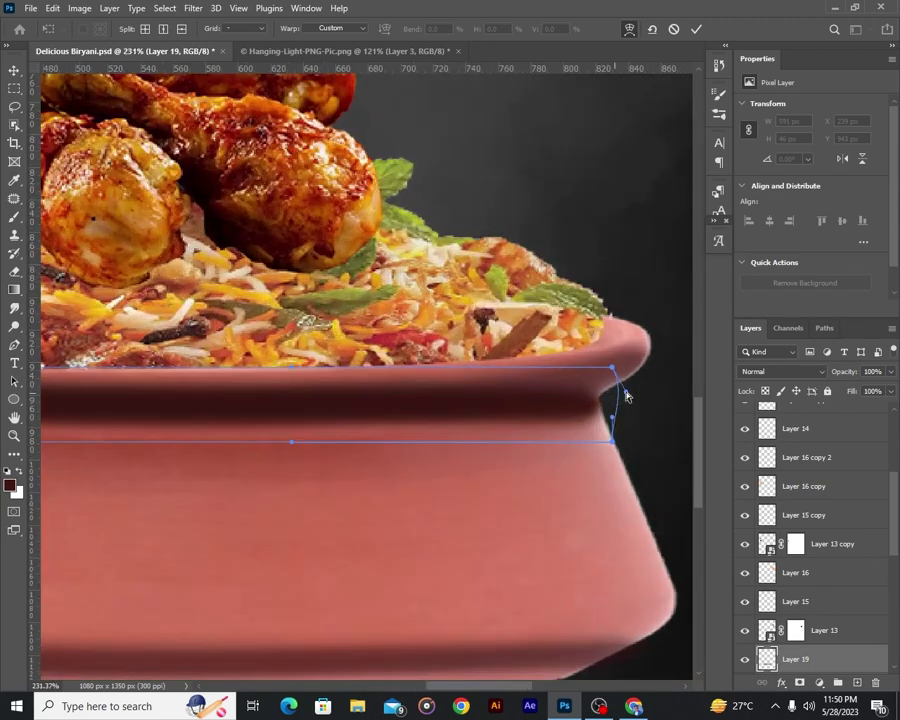
pyautogui.hscroll(-5, 236, 416)
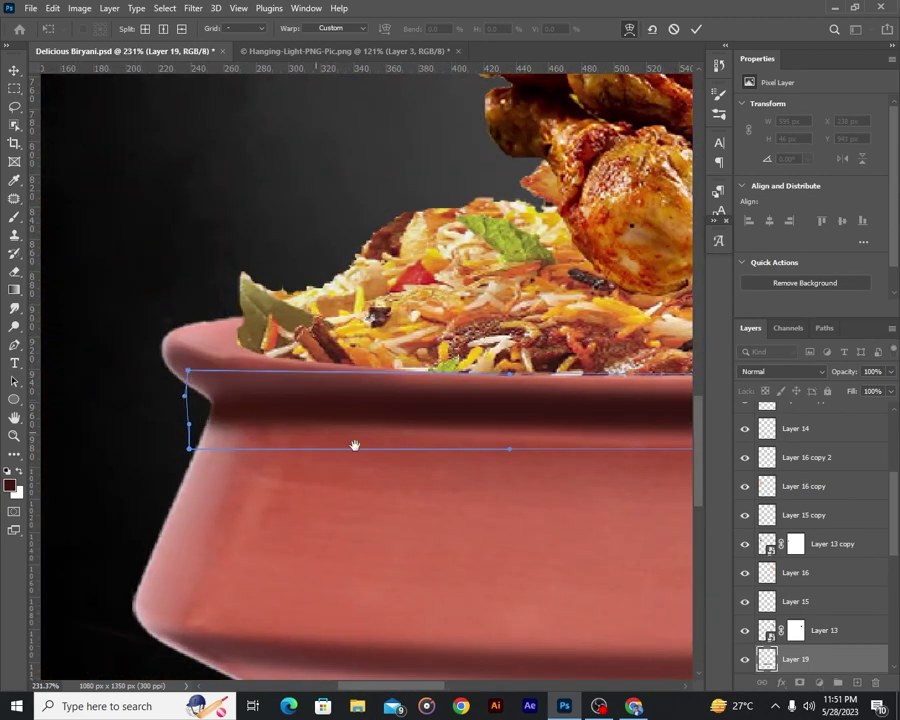
pyautogui.scroll(-3, 354, 445)
pyautogui.scroll(-2, 420, 442)
pyautogui.scroll(2, 402, 422)
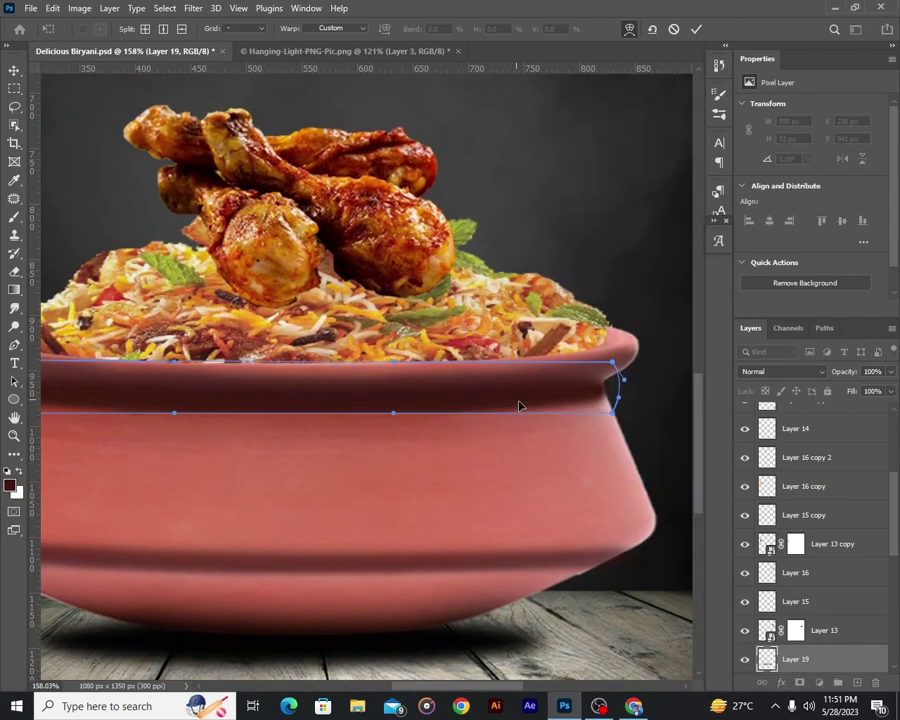
pyautogui.hscroll(-5, 222, 414)
pyautogui.scroll(-1, 325, 397)
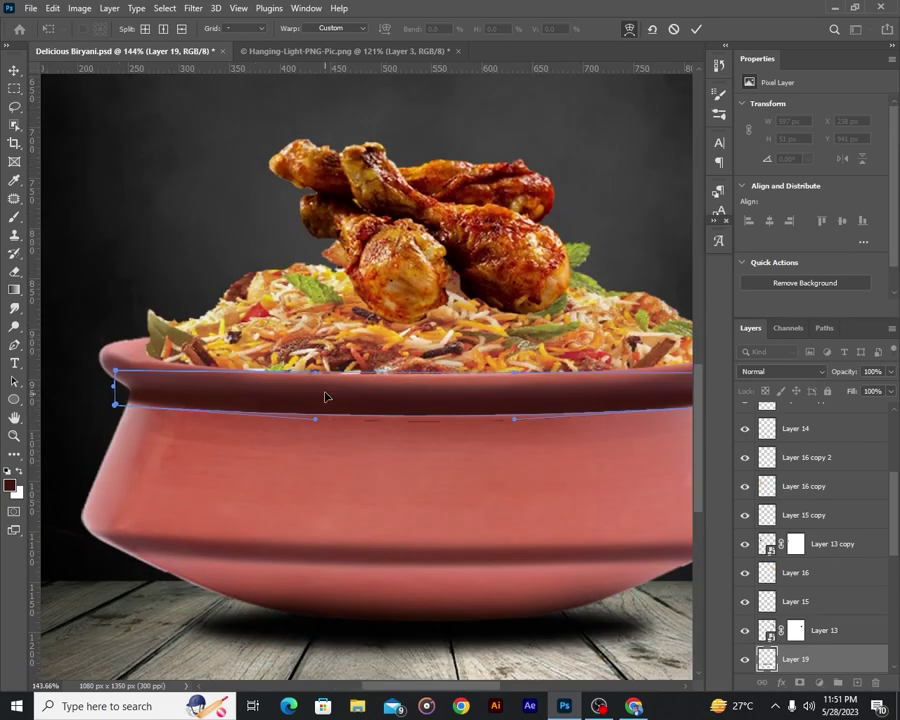
pyautogui.hscroll(5, 487, 432)
pyautogui.scroll(-2, 490, 434)
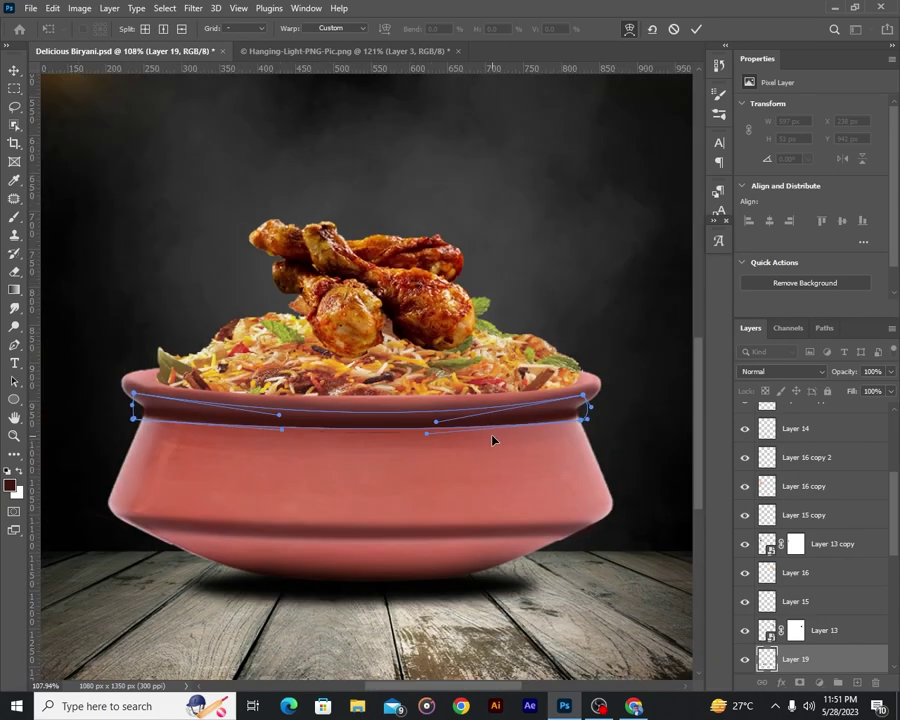
pyautogui.press('Return')
# Lower the band's opacity to about 78%.
pyautogui.scroll(-2, 456, 504)
pyautogui.scroll(3, 456, 504)
pyautogui.moveTo(890, 371); pyautogui.dragTo(876, 391)
pyautogui.scroll(-2, 584, 480)
pyautogui.scroll(-2, 416, 552)
pyautogui.scroll(5, 345, 441)
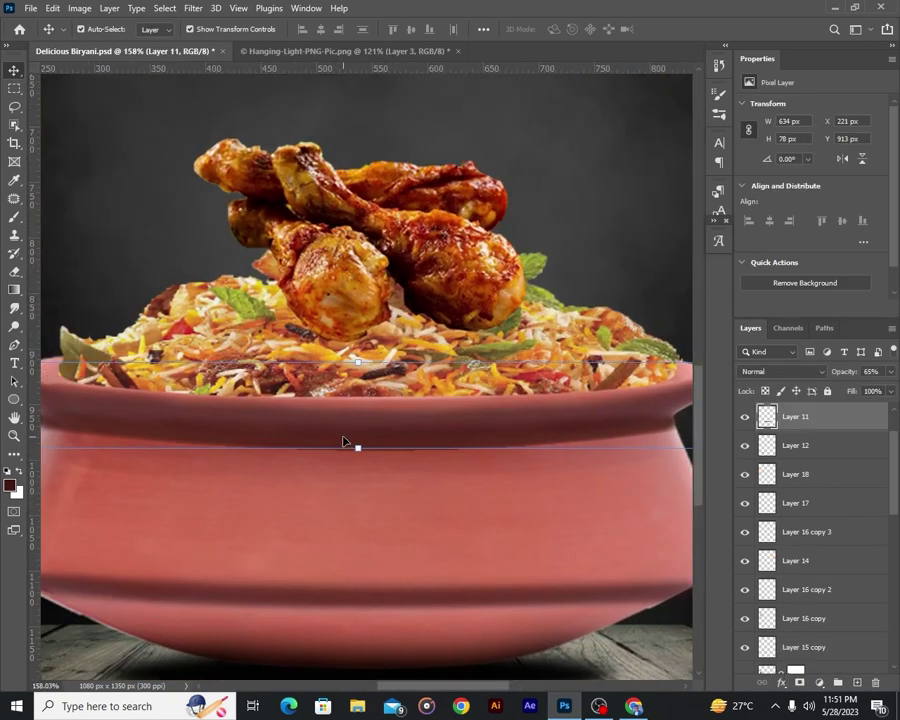
# Load the pot's outline, add a new layer and brush a black stroke along the rim.
pyautogui.scroll(-2, 222, 454)
pyautogui.click(576, 520)
pyautogui.scroll(2, 576, 520)
pyautogui.keyDown('ctrl'); pyautogui.click(766, 659); pyautogui.keyUp('ctrl')
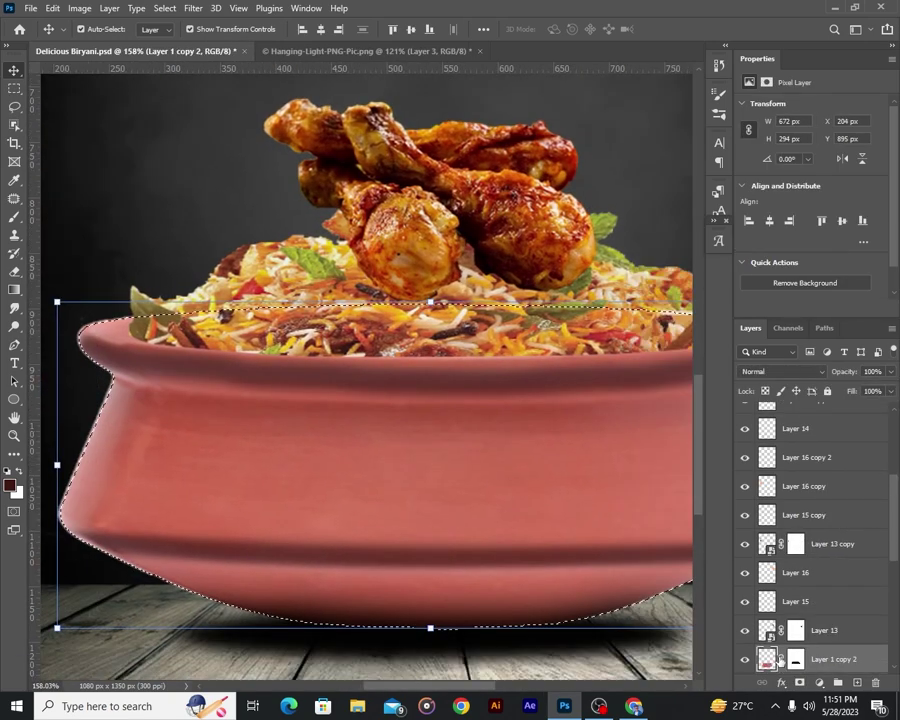
pyautogui.hotkey('ctrl', 'shift', 'alt', 'n')
pyautogui.scroll(-1, 410, 376)
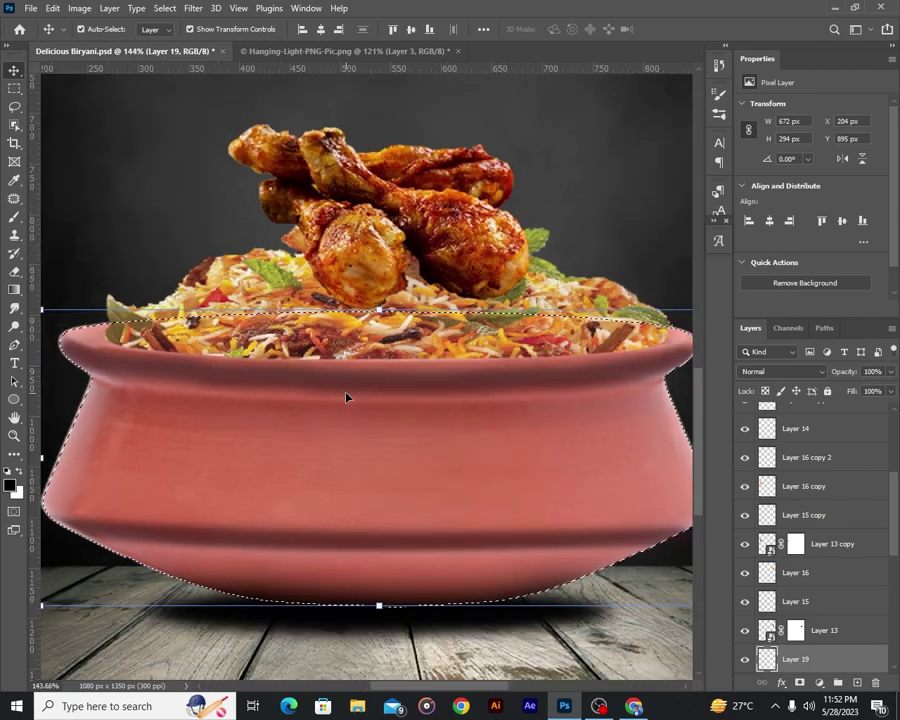
pyautogui.press('b')
pyautogui.moveTo(97, 374); pyautogui.dragTo(665, 377)
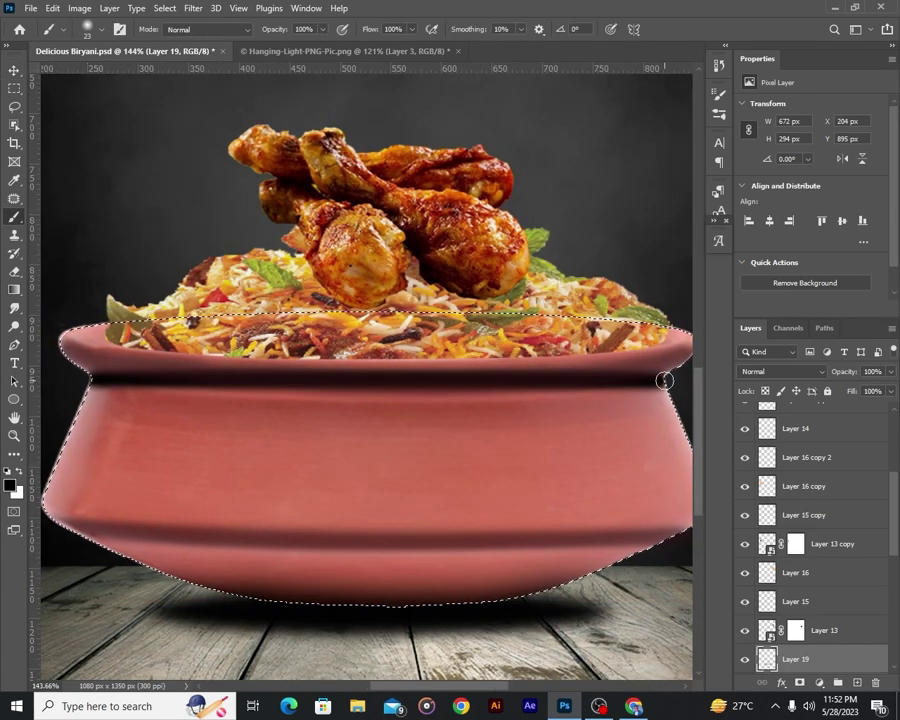
# Warp the black stroke so it curves along the rim edge.
pyautogui.hotkey('ctrl', 't')
pyautogui.scroll(2, 555, 444)
pyautogui.moveTo(550, 364); pyautogui.dragTo(548, 333)
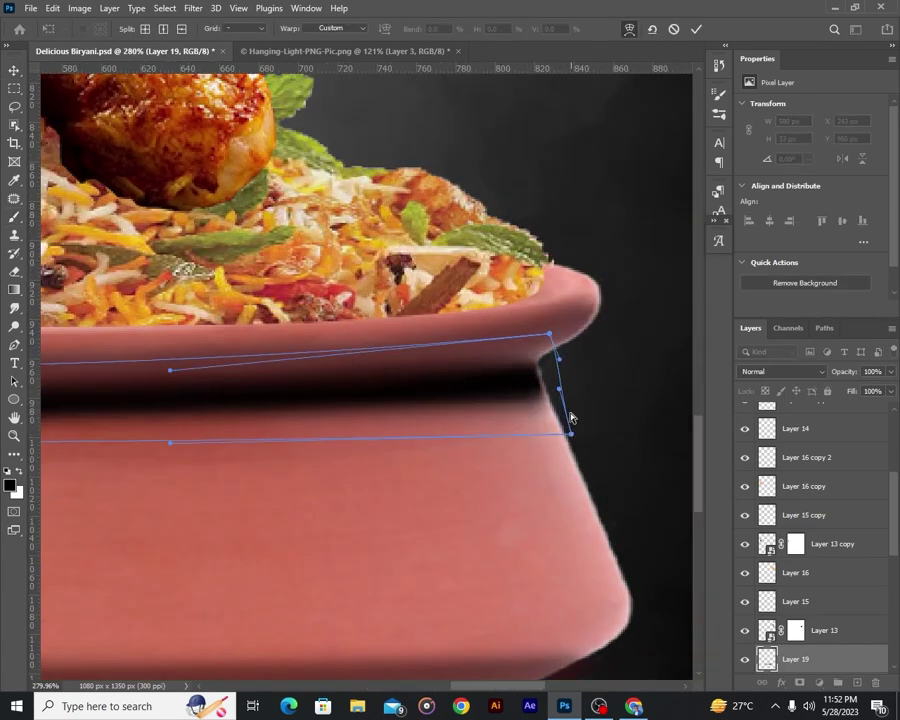
pyautogui.moveTo(570, 433); pyautogui.dragTo(455, 436)
pyautogui.moveTo(441, 391); pyautogui.dragTo(535, 381)
pyautogui.moveTo(548, 333); pyautogui.dragTo(604, 291)
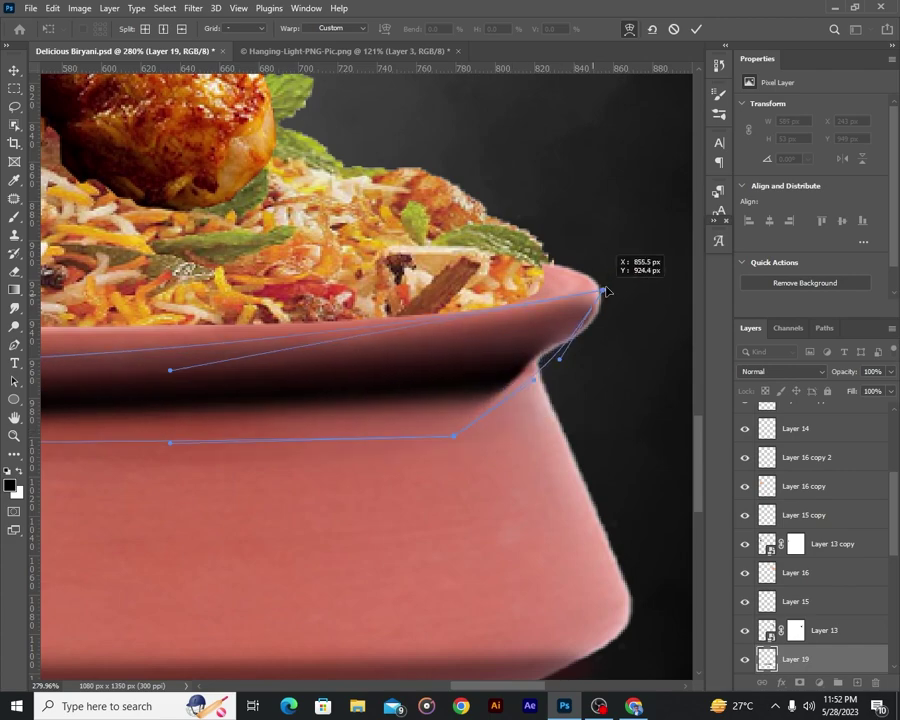
pyautogui.scroll(-2, 606, 291)
pyautogui.hscroll(-5, 400, 380)
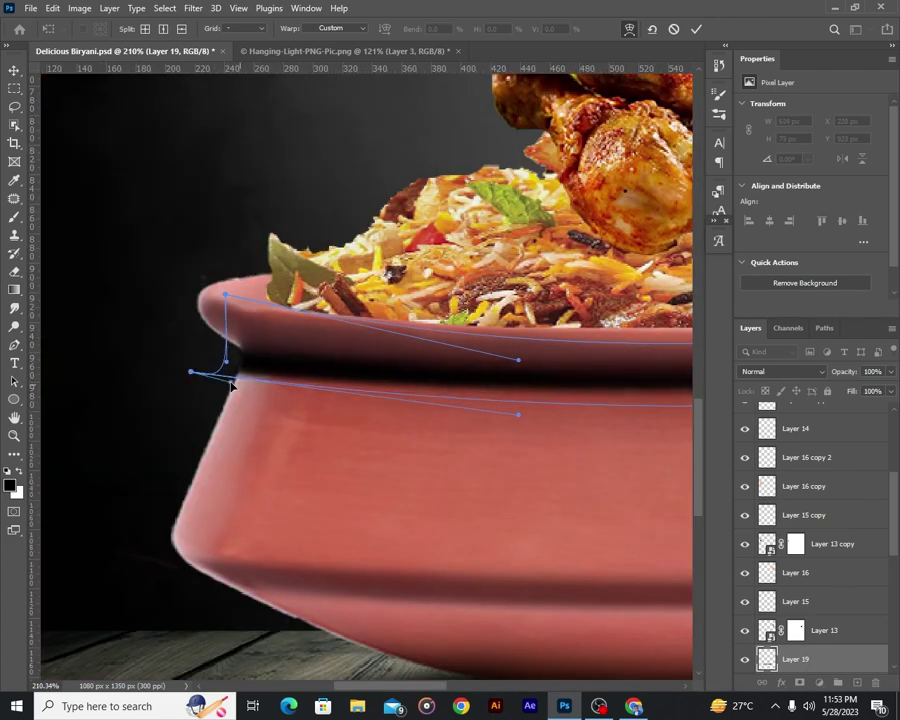
pyautogui.scroll(-2, 231, 385)
pyautogui.scroll(-2, 340, 428)
pyautogui.scroll(-1, 376, 428)
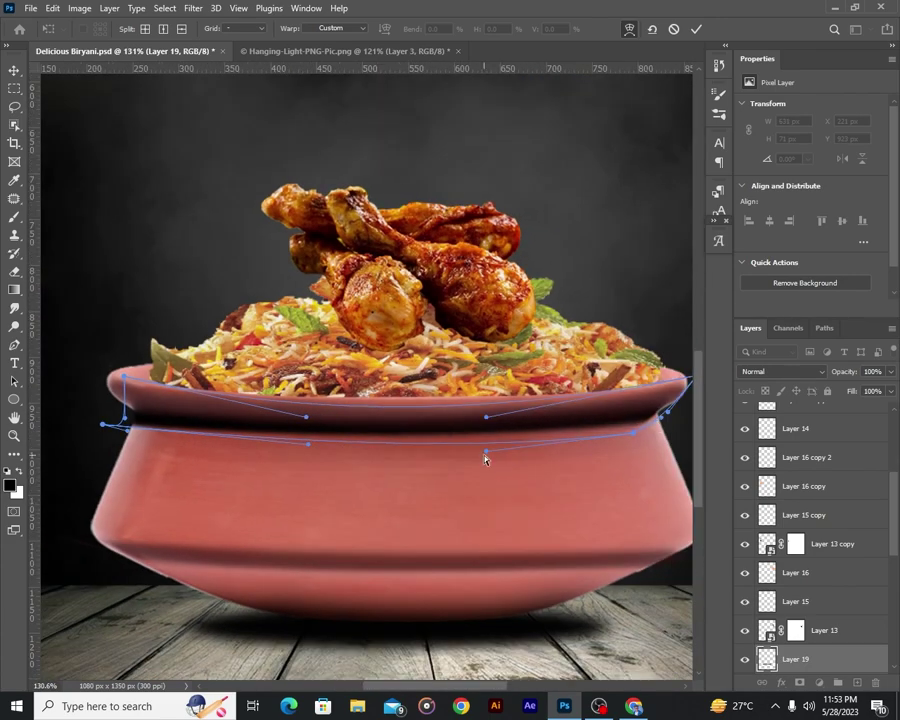
pyautogui.scroll(-1, 604, 451)
pyautogui.scroll(1, 640, 440)
# Set the shadow stroke to 83% opacity and apply the warp.
pyautogui.click(890, 371)
pyautogui.moveTo(888, 389); pyautogui.dragTo(879, 391)
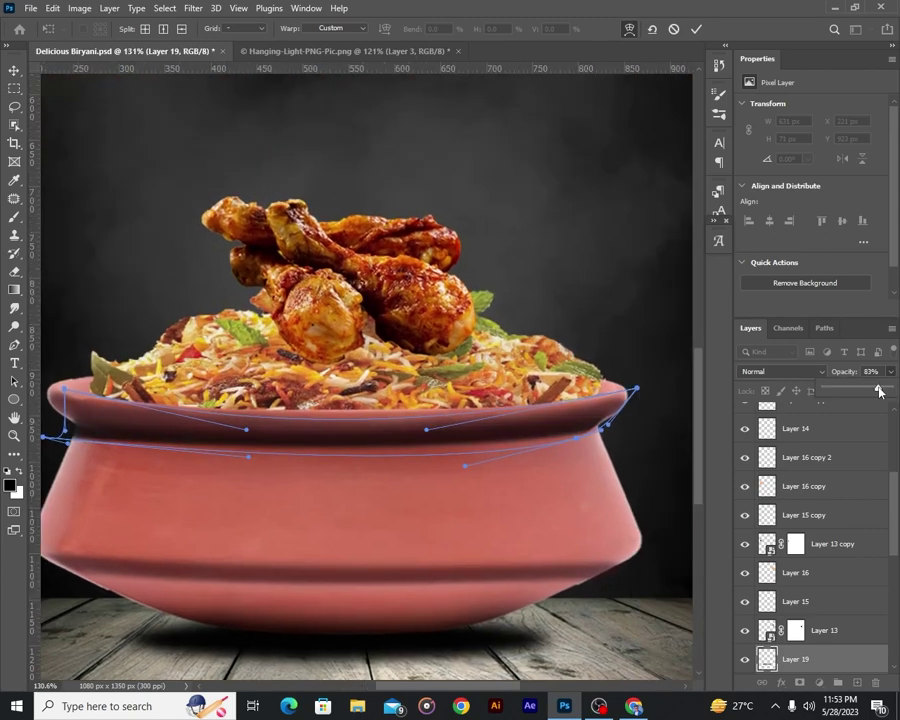
pyautogui.press('Return')
pyautogui.scroll(-3, 369, 535)
pyautogui.scroll(3, 416, 523)
# Step through Layers 11, 12, Ellipse 1 and 19, reloading the pot's outline.
pyautogui.click(283, 512)
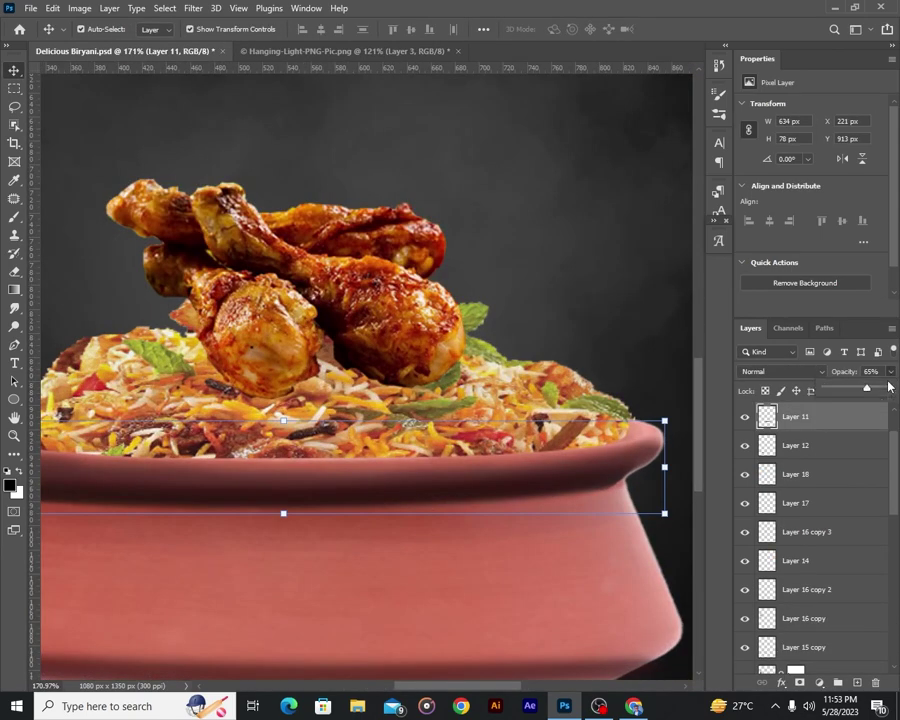
pyautogui.scroll(-2, 455, 410)
pyautogui.click(752, 446)
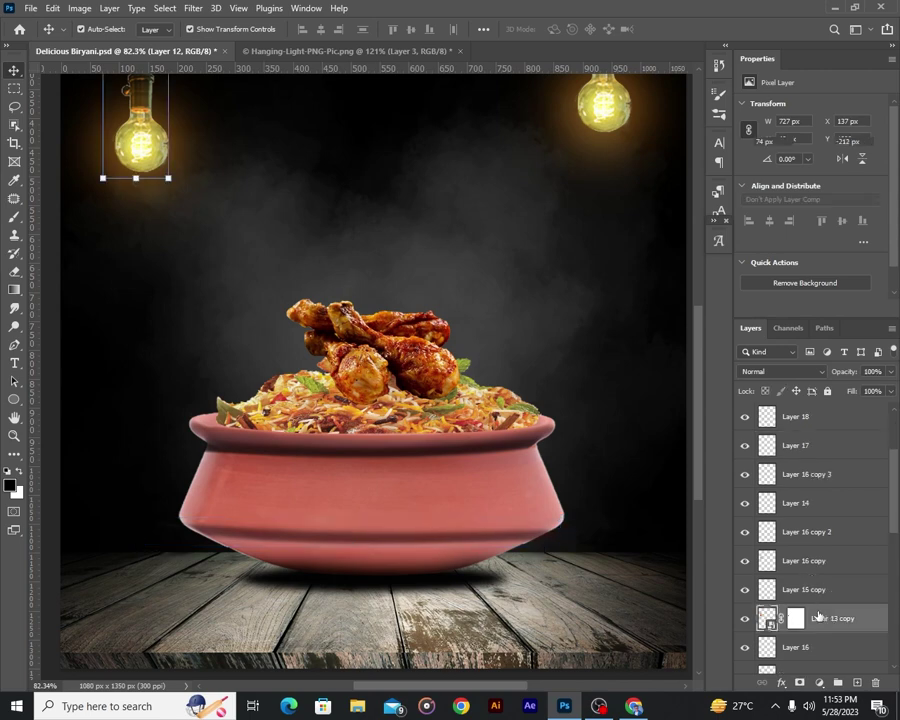
pyautogui.scroll(-3, 818, 617)
pyautogui.click(810, 592)
pyautogui.click(748, 531)
pyautogui.click(746, 476)
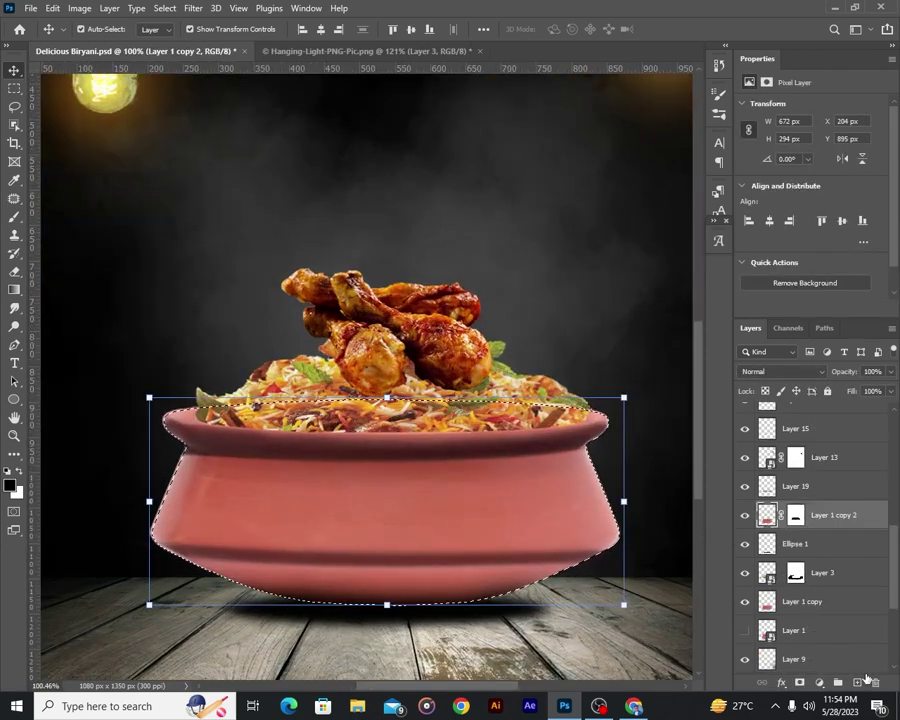
# On a new layer, brush faded black shading across the pot's side and sample a new painting colour.
pyautogui.click(857, 682)
pyautogui.press('b')
pyautogui.moveTo(442, 516)
pyautogui.mouseDown()
pyautogui.moveTo(540, 486)
pyautogui.moveTo(386, 486)
pyautogui.moveTo(523, 519)
pyautogui.mouseUp()
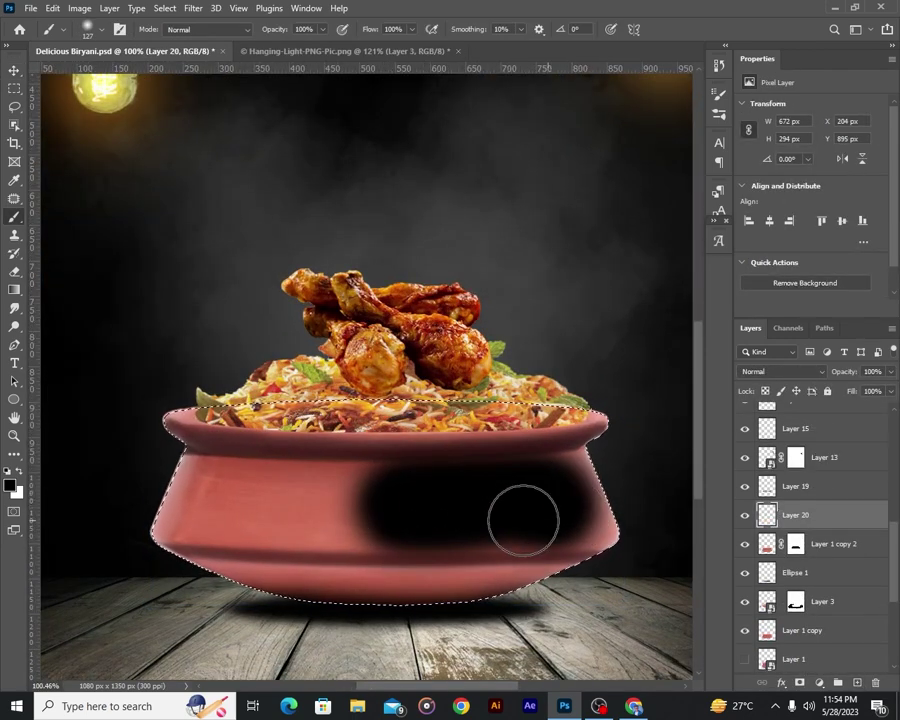
pyautogui.moveTo(890, 371); pyautogui.dragTo(862, 397)
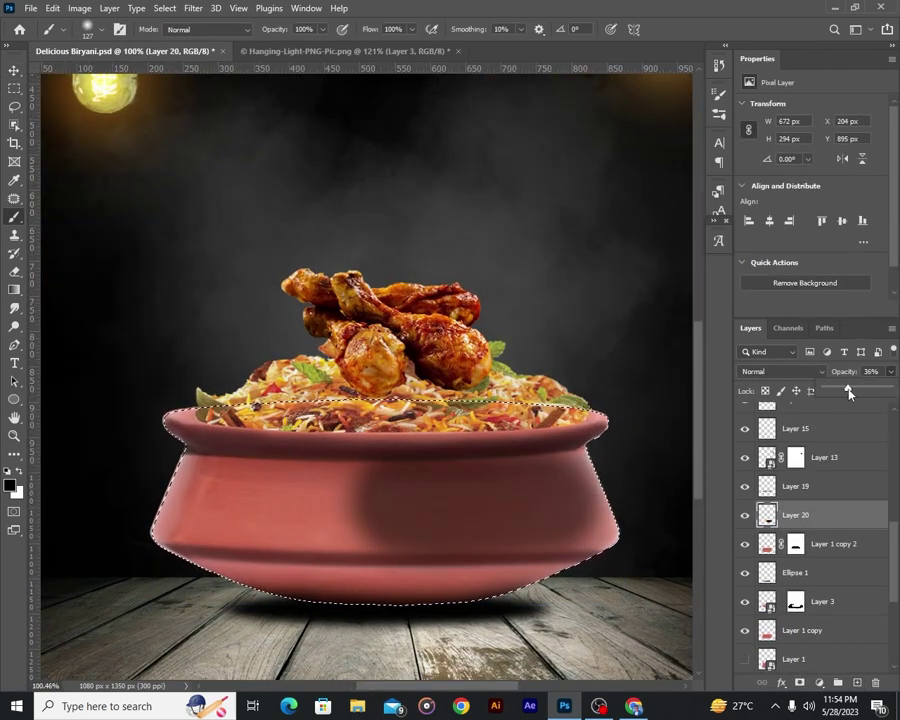
pyautogui.click(10, 485)
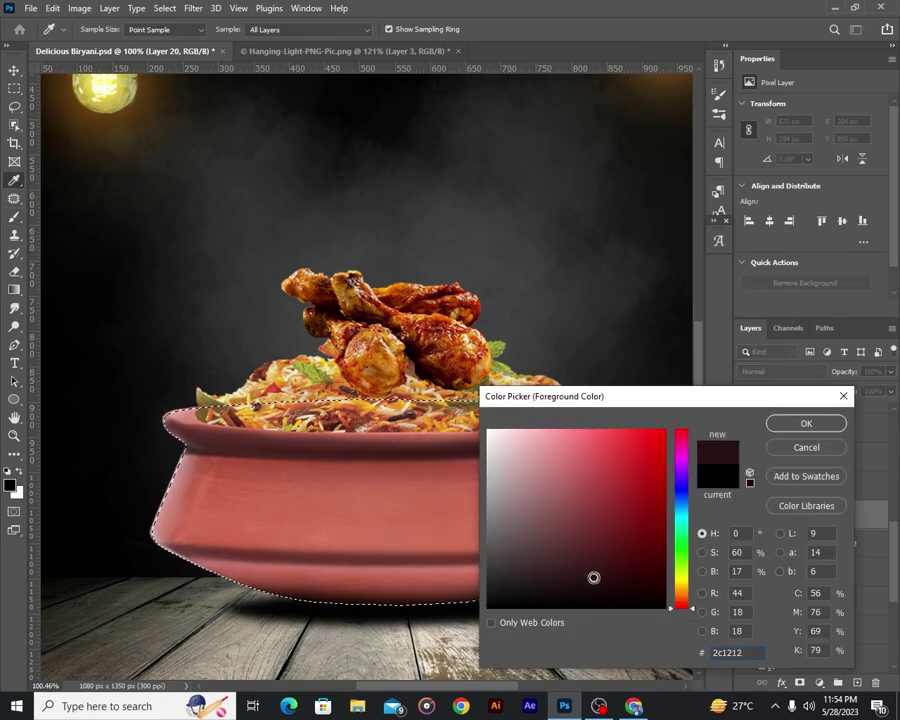
pyautogui.click(300, 490)
pyautogui.press('Return')
pyautogui.press('b')
# Paint a dark horizontal blob on the pot, warp it into shape, and lower it to about 60% opacity.
pyautogui.moveTo(410, 510); pyautogui.dragTo(544, 500)
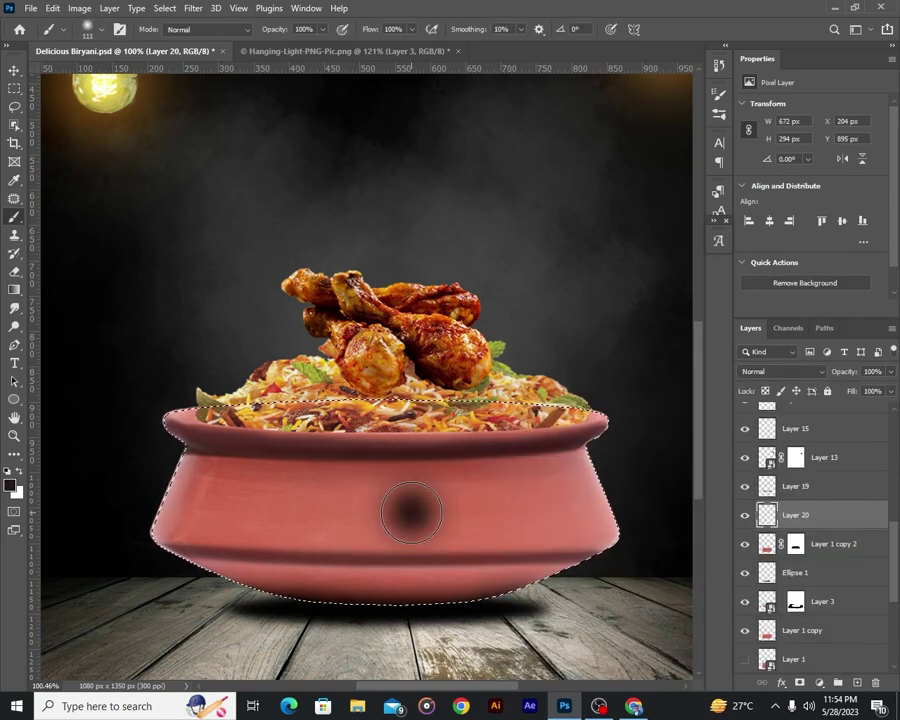
pyautogui.press('v')
pyautogui.rightClick(487, 514)
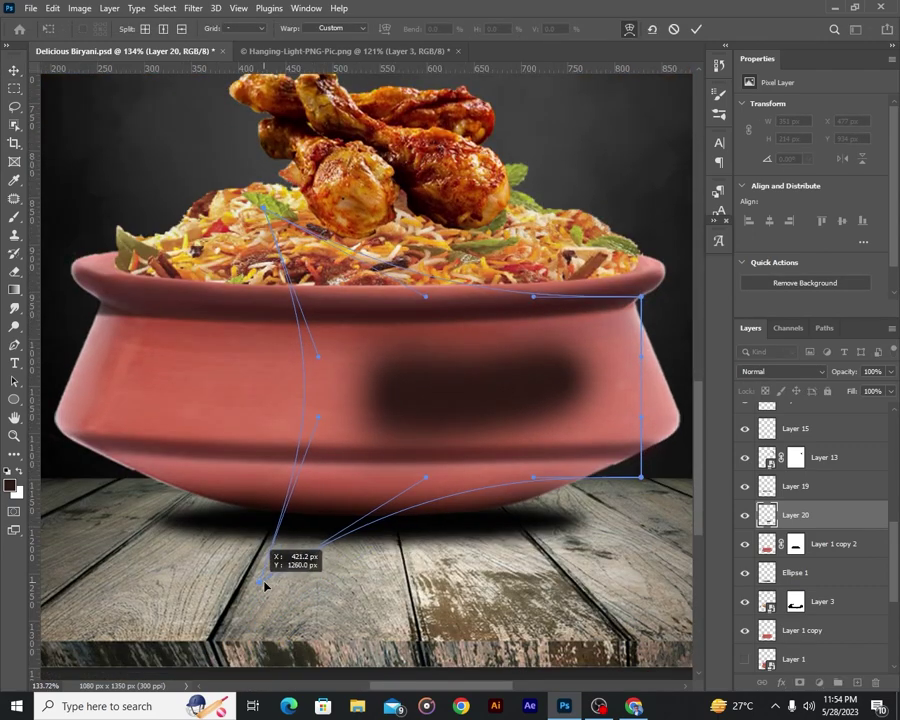
pyautogui.moveTo(260, 580); pyautogui.dragTo(467, 506)
pyautogui.scroll(-3, 467, 506)
pyautogui.moveTo(441, 360); pyautogui.dragTo(444, 362)
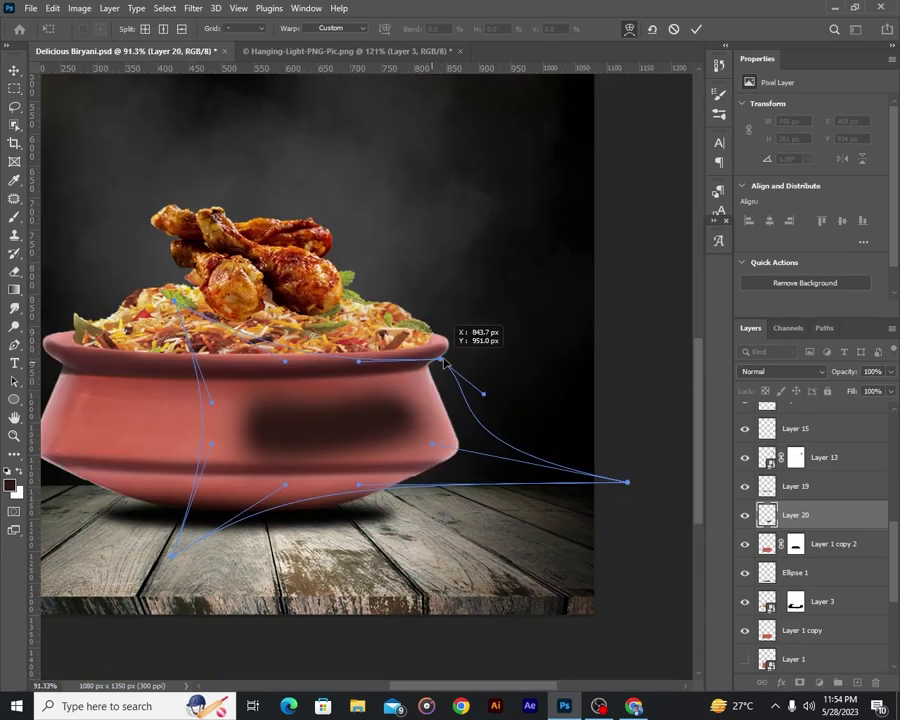
pyautogui.moveTo(338, 408)
pyautogui.mouseDown()
pyautogui.moveTo(353, 430)
pyautogui.moveTo(138, 402)
pyautogui.mouseUp()
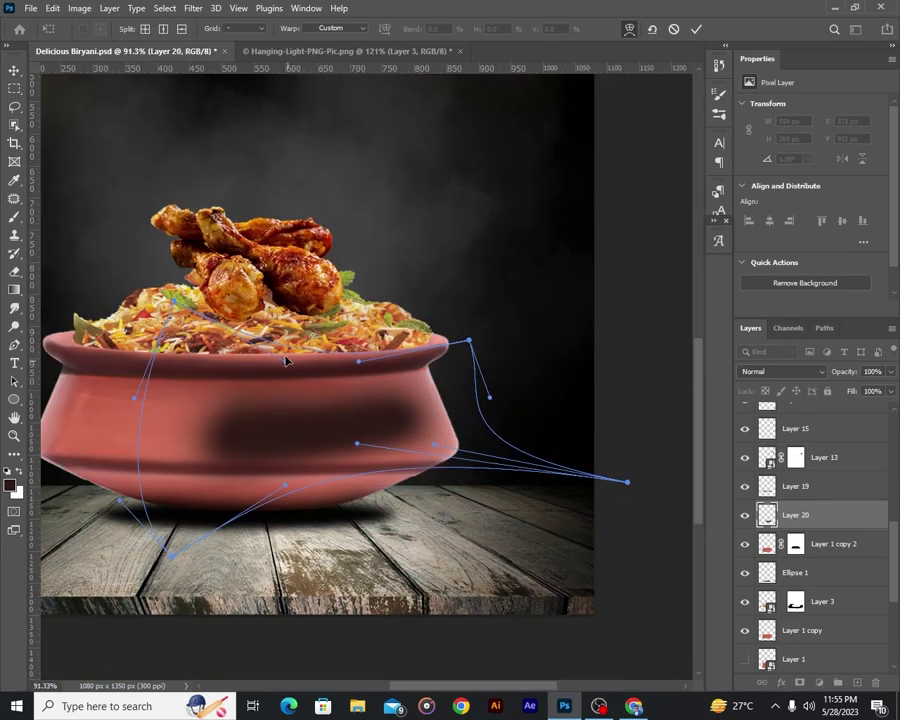
pyautogui.moveTo(410, 485); pyautogui.dragTo(452, 450)
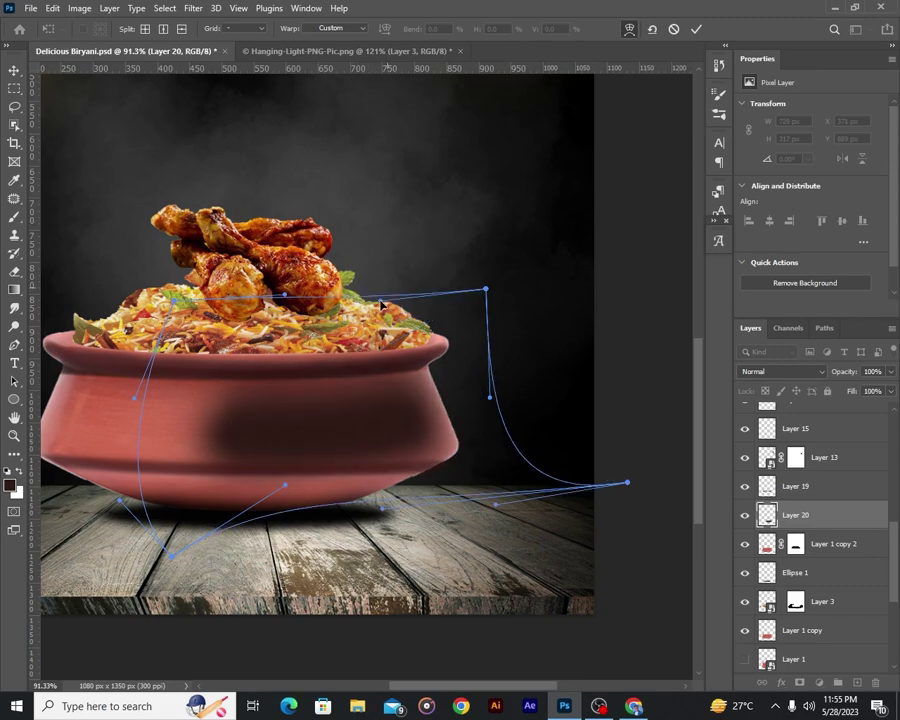
pyautogui.moveTo(890, 371); pyautogui.dragTo(866, 390)
pyautogui.scroll(-3, 518, 326)
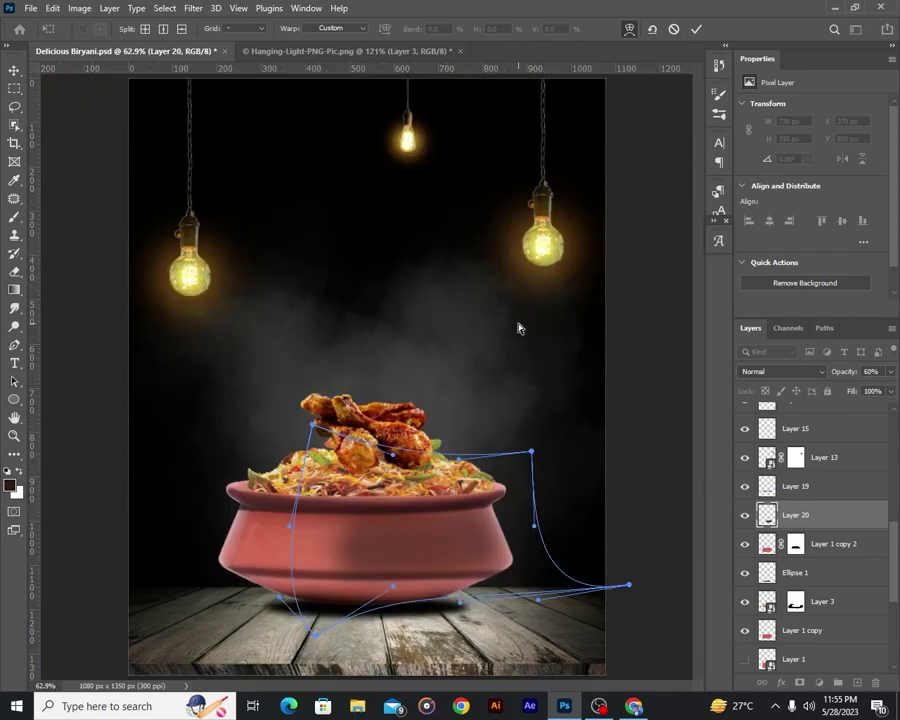
pyautogui.press('Return')
# Move the shading over the pot and Free Transform it wider on both sides.
pyautogui.scroll(-2, 518, 326)
pyautogui.scroll(3, 432, 512)
pyautogui.scroll(3, 481, 490)
pyautogui.scroll(2, 481, 490)
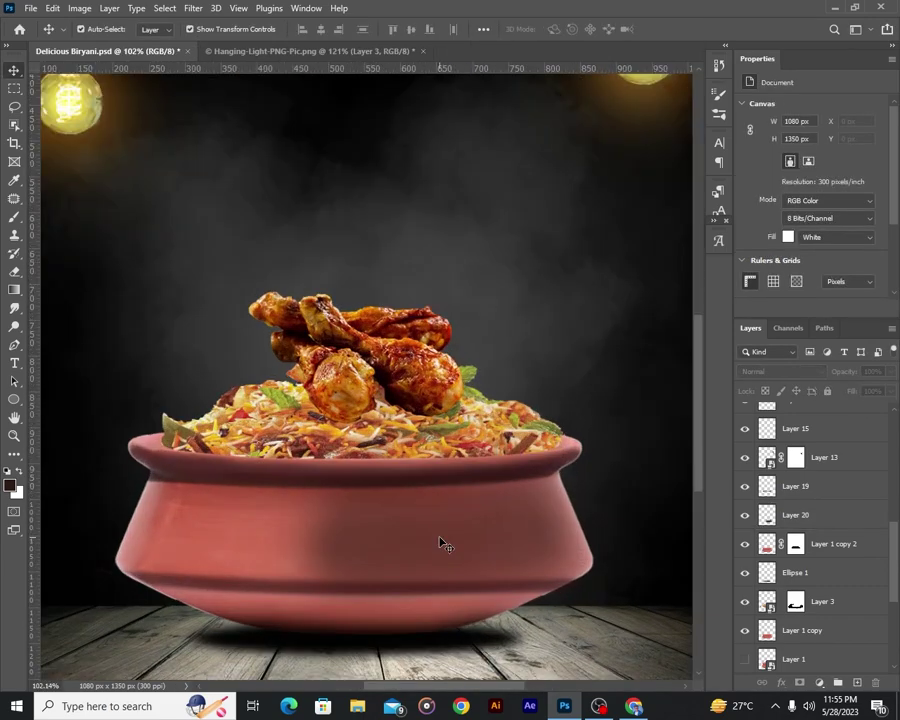
pyautogui.moveTo(440, 540); pyautogui.dragTo(378, 538)
pyautogui.hotkey('ctrl', 't')
pyautogui.moveTo(571, 516); pyautogui.dragTo(636, 516)
pyautogui.moveTo(143, 516); pyautogui.dragTo(72, 516)
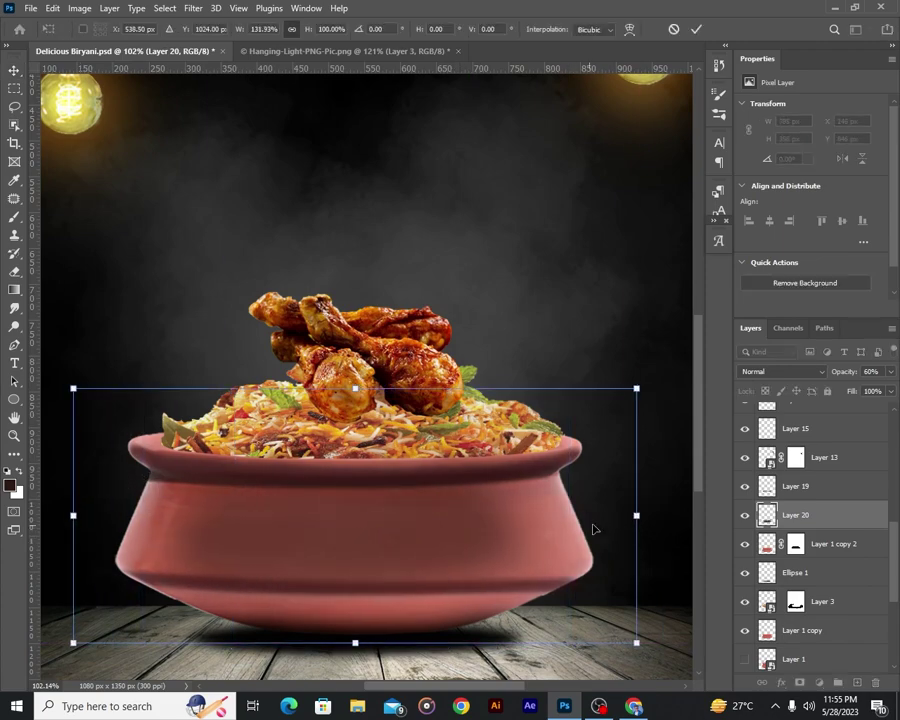
pyautogui.scroll(-2, 535, 517)
pyautogui.click(696, 29)
# Duplicate the shading and resize the smaller copy across the pot's lower half.
pyautogui.scroll(2, 436, 366)
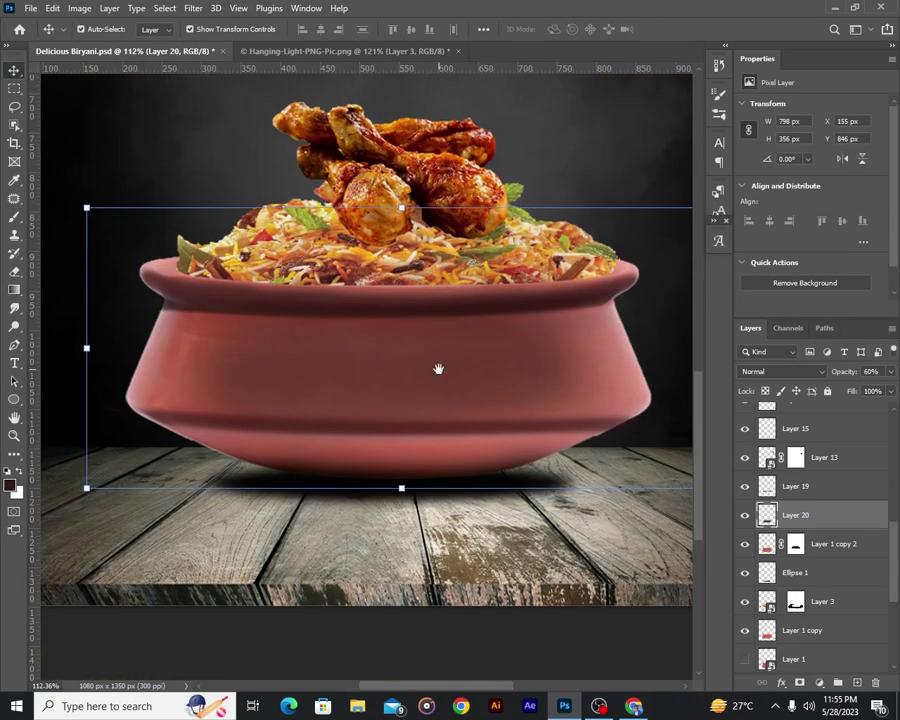
pyautogui.moveTo(436, 366); pyautogui.dragTo(418, 442)
pyautogui.scroll(-2, 166, 313)
pyautogui.moveTo(159, 301); pyautogui.dragTo(292, 370)
pyautogui.moveTo(420, 452); pyautogui.dragTo(368, 434)
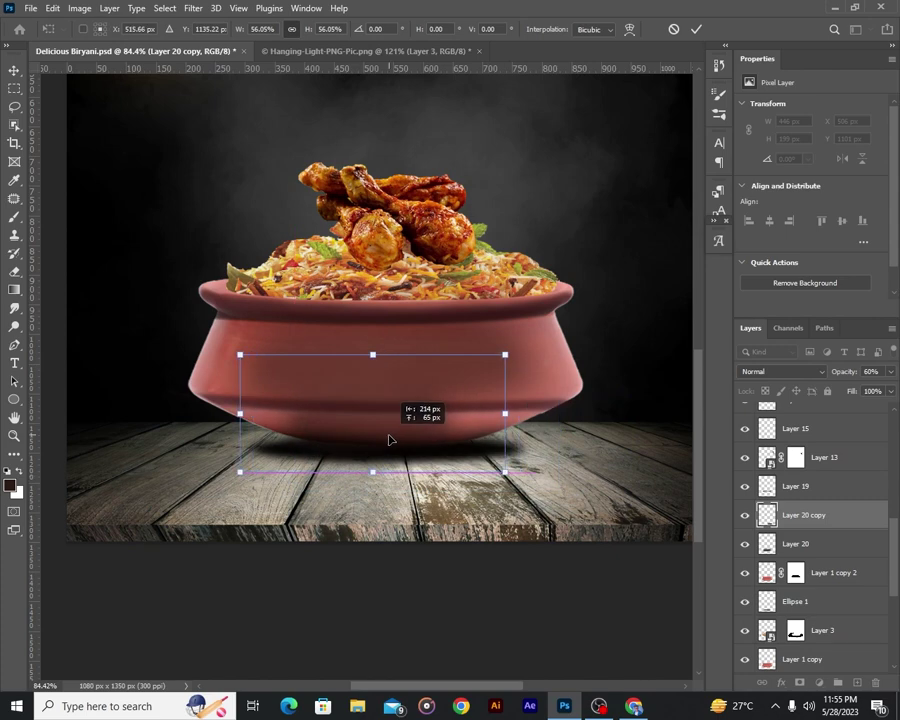
pyautogui.moveTo(502, 410); pyautogui.dragTo(598, 402)
pyautogui.moveTo(407, 477); pyautogui.dragTo(405, 452)
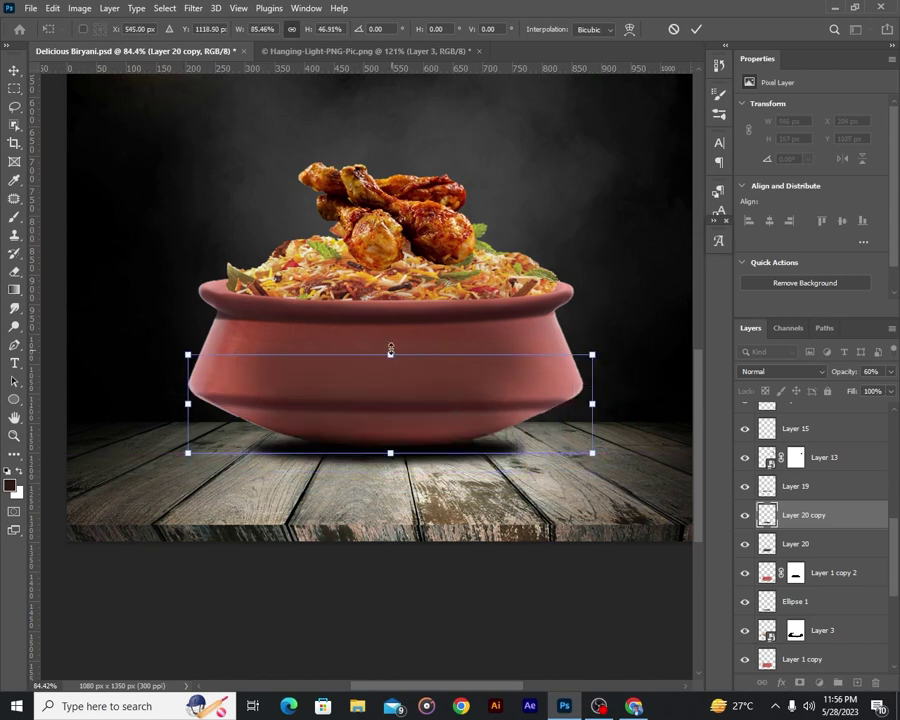
pyautogui.moveTo(390, 350); pyautogui.dragTo(388, 364)
pyautogui.scroll(-2, 323, 555)
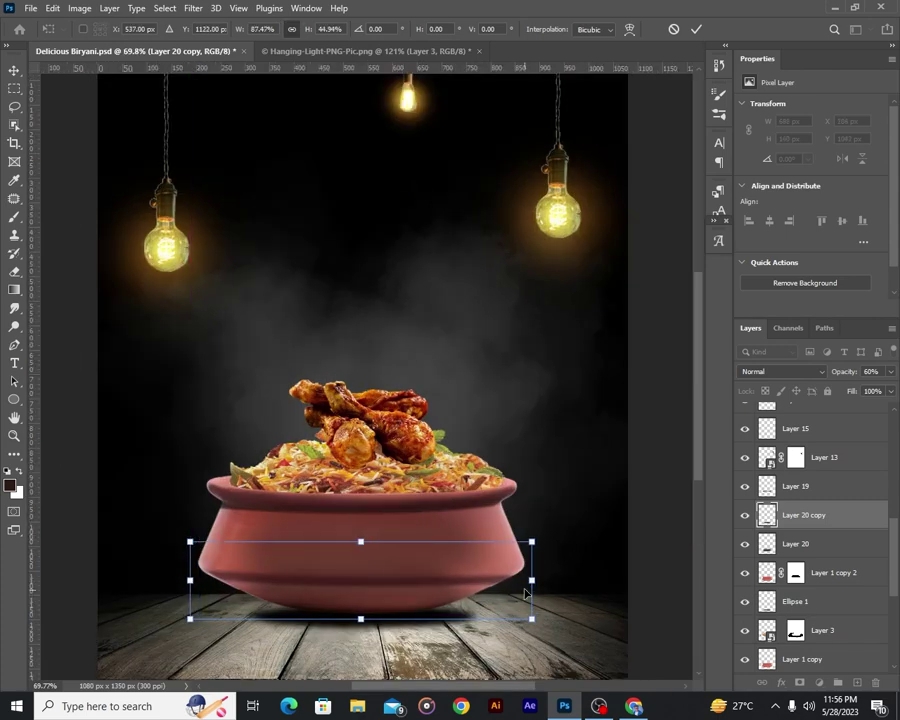
pyautogui.hotkey('ctrl', 'f')
pyautogui.press('Escape')
pyautogui.scroll(-3, 595, 346)
pyautogui.press('Return')
pyautogui.scroll(3, 432, 500)
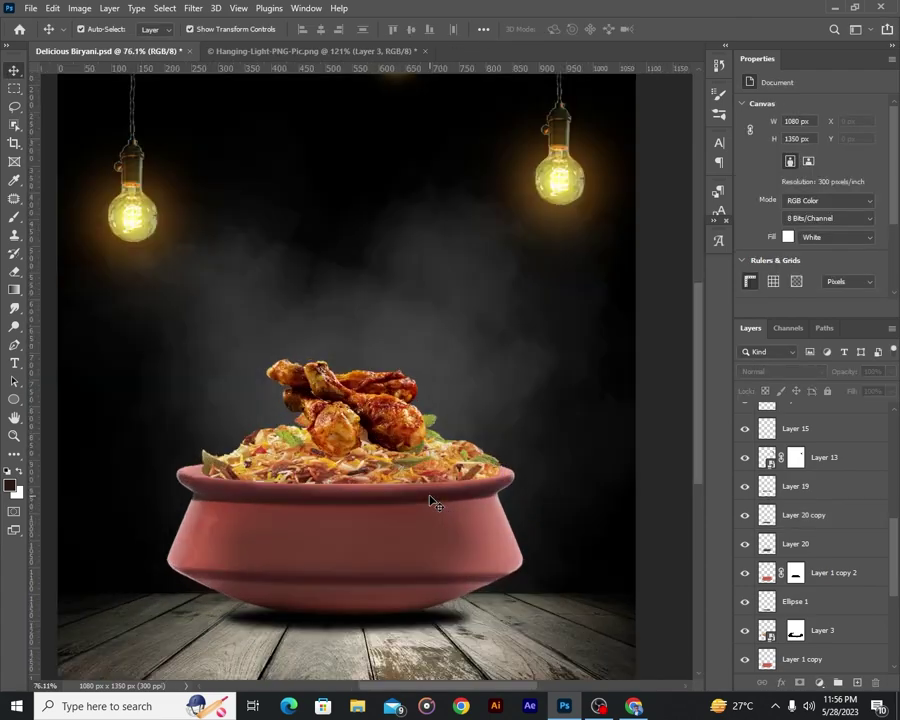
pyautogui.scroll(1, 436, 503)
pyautogui.scroll(3, 432, 502)
# Lock Layers 19, 20 and 20 copy, load the pot's outline as a selection, and add a new layer.
pyautogui.click(544, 516)
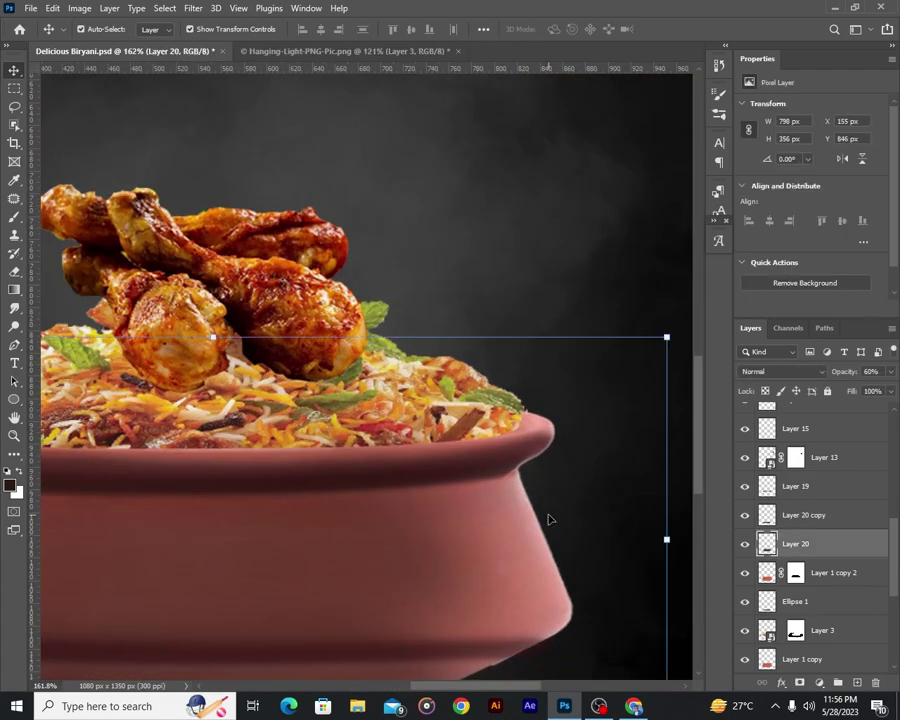
pyautogui.scroll(-1, 544, 516)
pyautogui.click(748, 578)
pyautogui.click(827, 391)
pyautogui.click(795, 486)
pyautogui.click(827, 391)
pyautogui.click(833, 572)
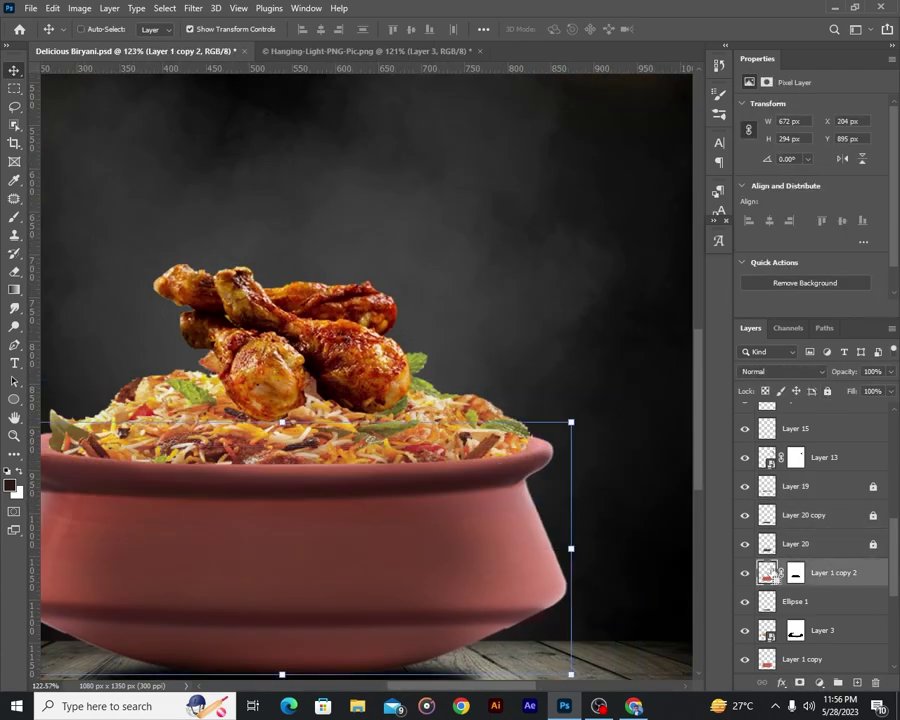
pyautogui.keyDown('ctrl'); pyautogui.click(766, 572); pyautogui.keyUp('ctrl')
# Set up a small soft brush with peach #ffdc91 as the foreground colour.
pyautogui.hotkey('ctrl', 'shift', 'alt', 'n')
pyautogui.press('b')
pyautogui.press('x')
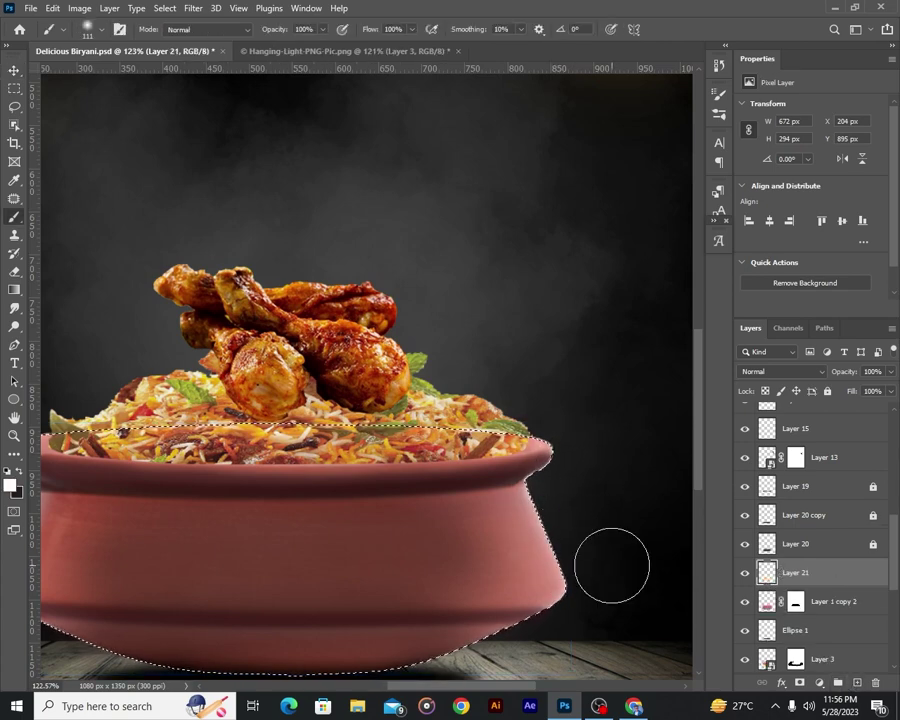
pyautogui.scroll(2, 590, 525)
pyautogui.click(10, 486)
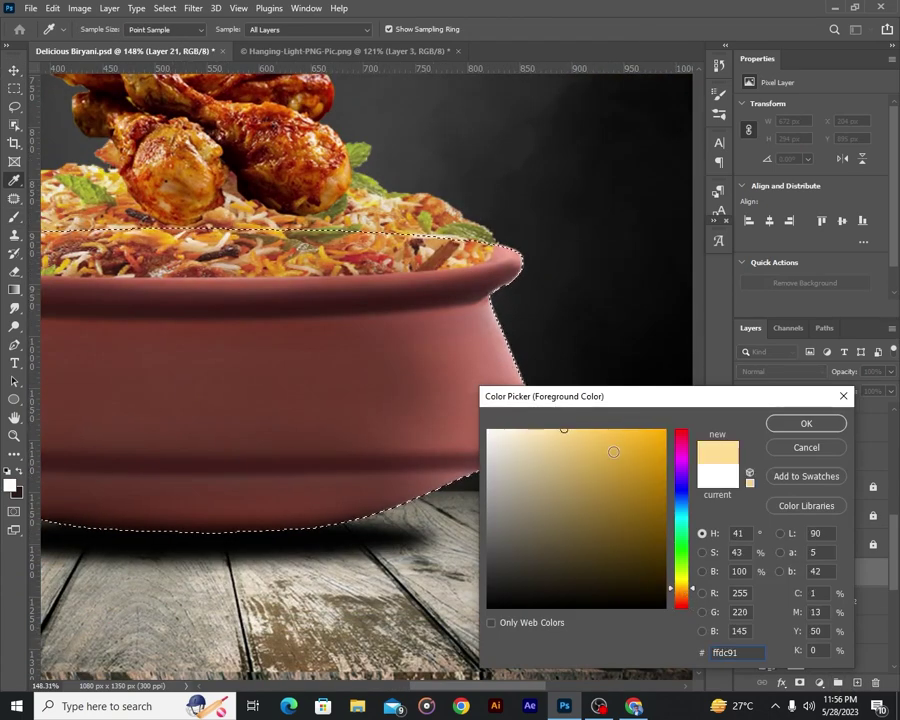
pyautogui.press('Return')
pyautogui.scroll(-5, 592, 456)
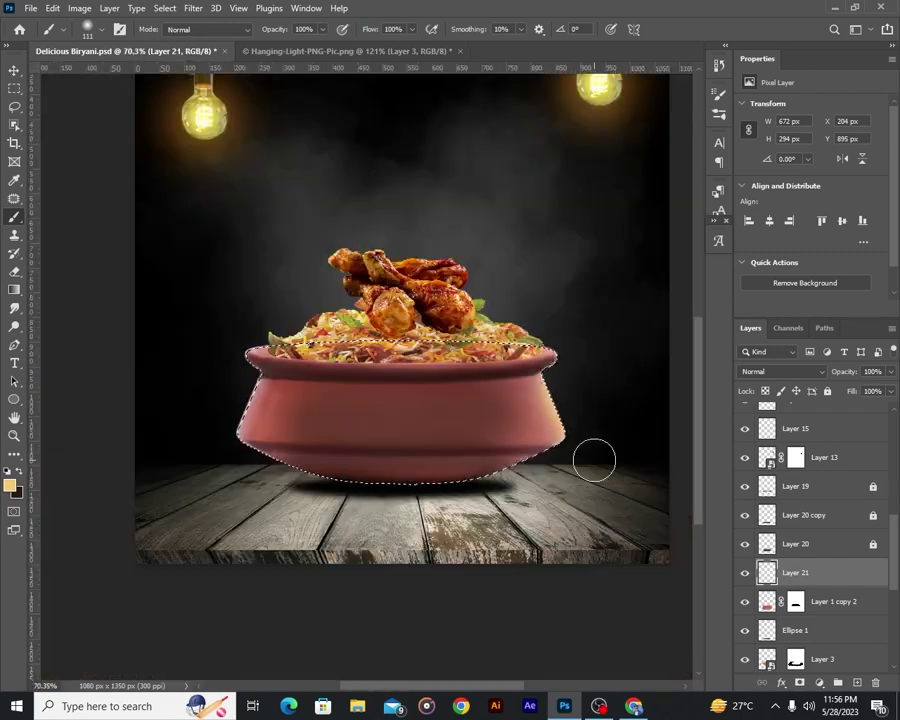
pyautogui.scroll(5, 527, 349)
pyautogui.scroll(2, 563, 306)
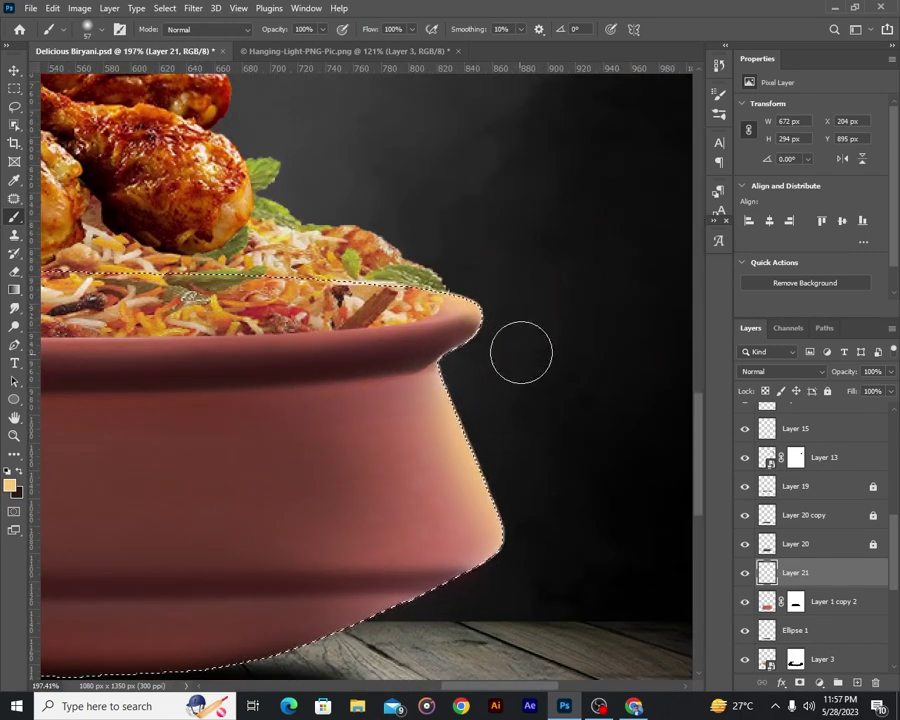
pyautogui.rightClick(492, 311)
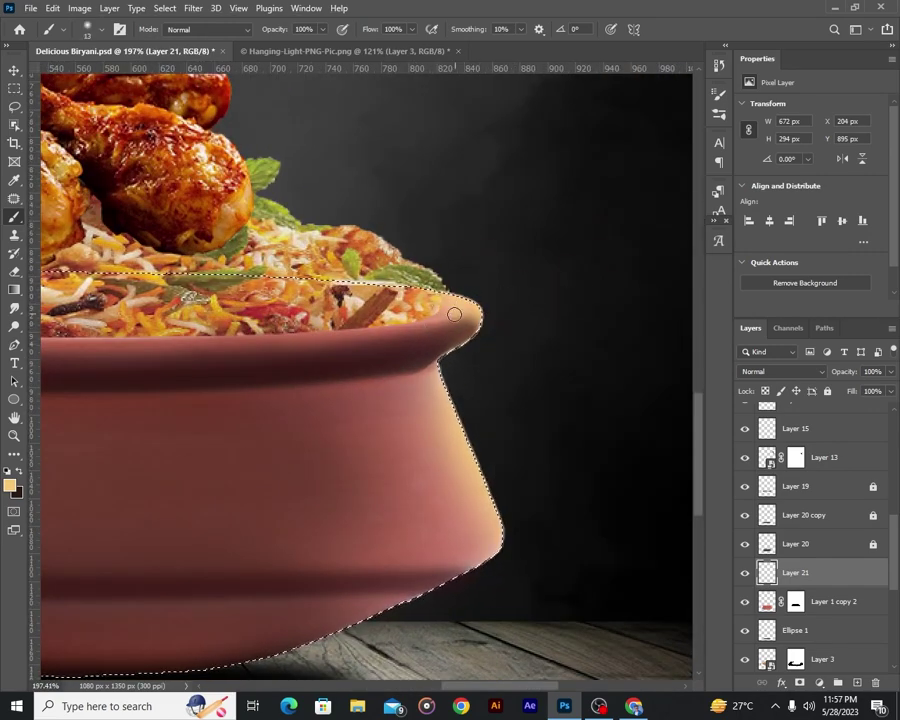
# Paint a soft peach glow down the pot's left side, redoing the first too-strong stroke.
pyautogui.scroll(-2, 492, 315)
pyautogui.scroll(-2, 524, 458)
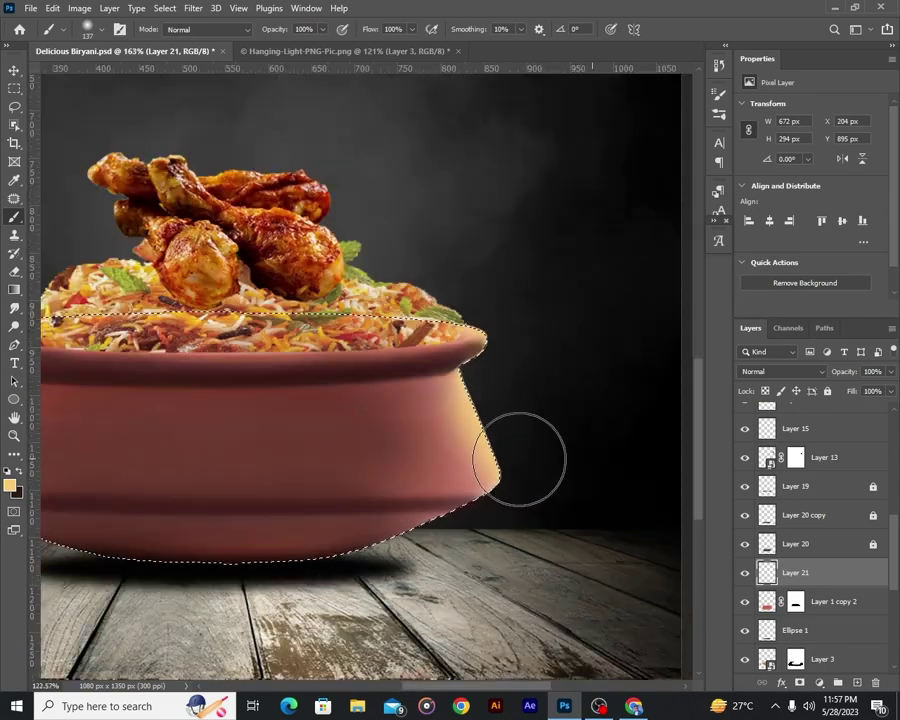
pyautogui.scroll(-2, 550, 466)
pyautogui.scroll(-2, 583, 505)
pyautogui.scroll(4, 583, 505)
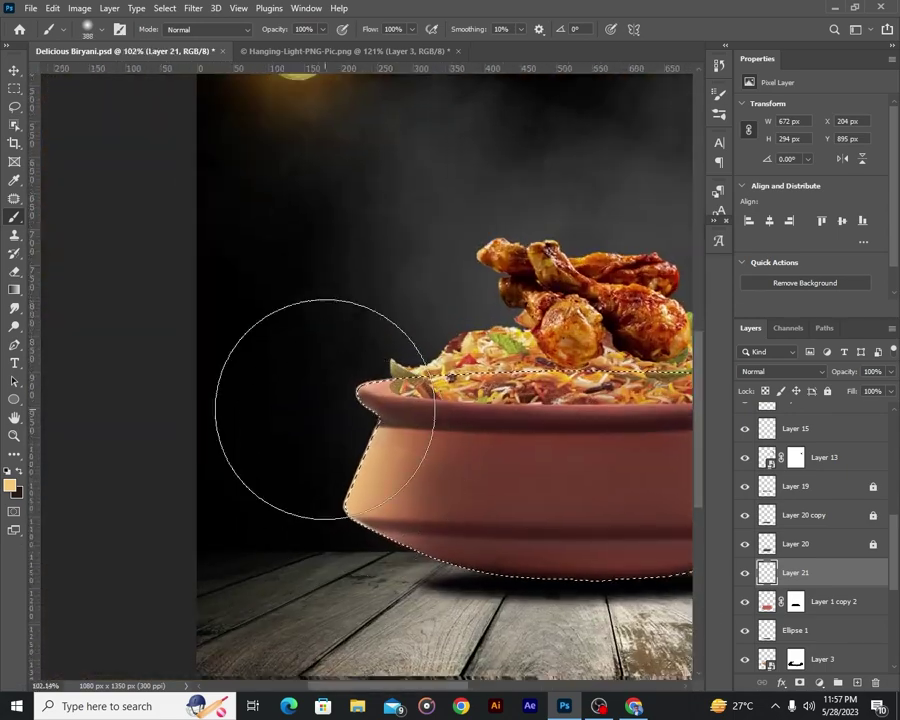
pyautogui.moveTo(380, 444); pyautogui.dragTo(370, 522)
pyautogui.hotkey('ctrl', 'z')
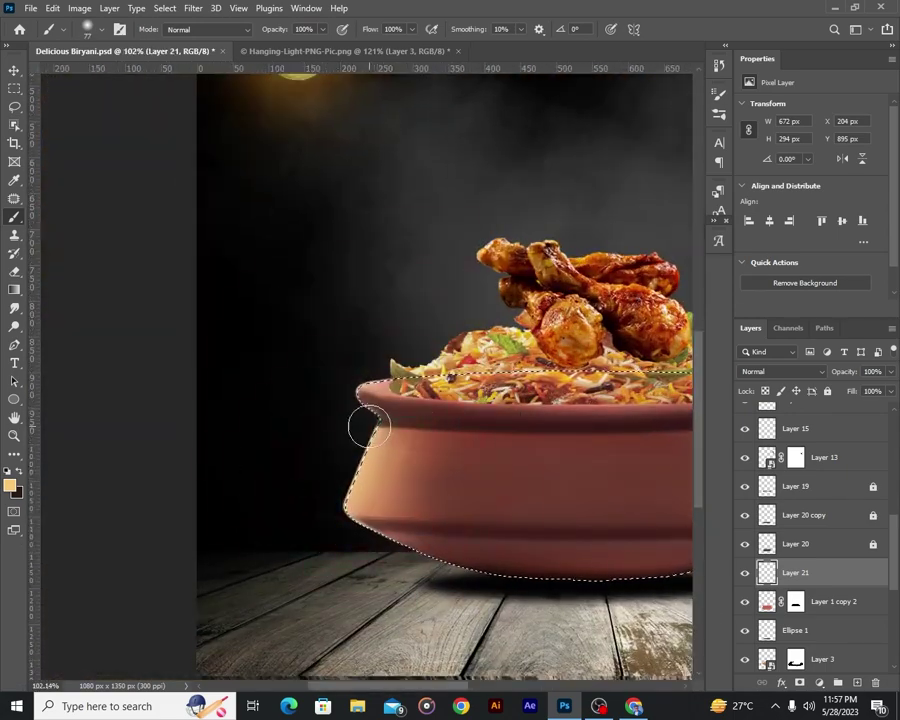
pyautogui.scroll(-2, 377, 355)
pyautogui.moveTo(354, 488); pyautogui.dragTo(354, 560)
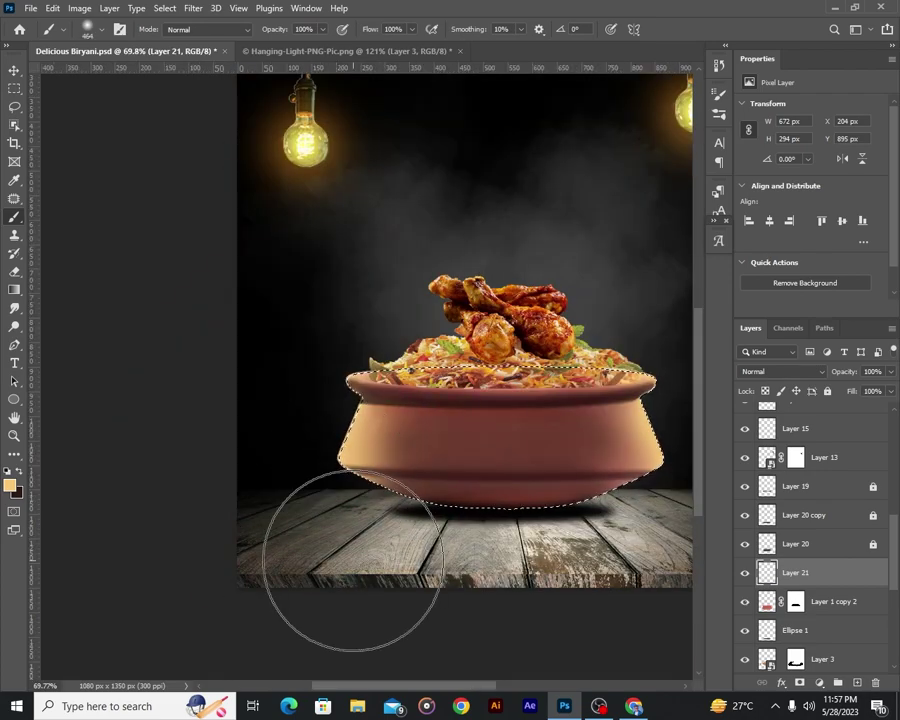
pyautogui.scroll(5, 357, 476)
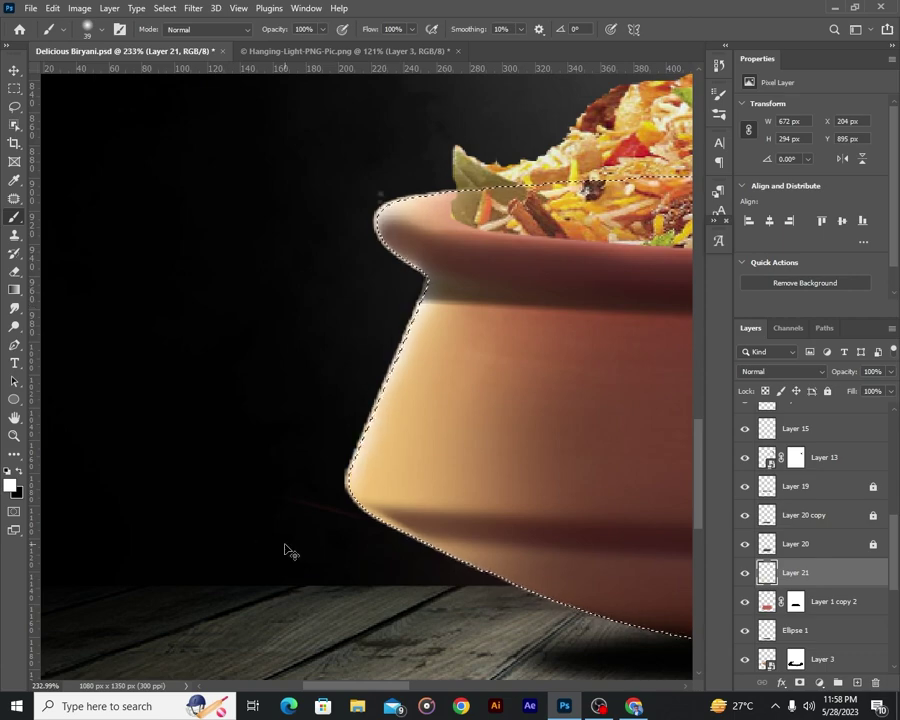
pyautogui.scroll(-3, 239, 504)
pyautogui.hscroll(3, 220, 453)
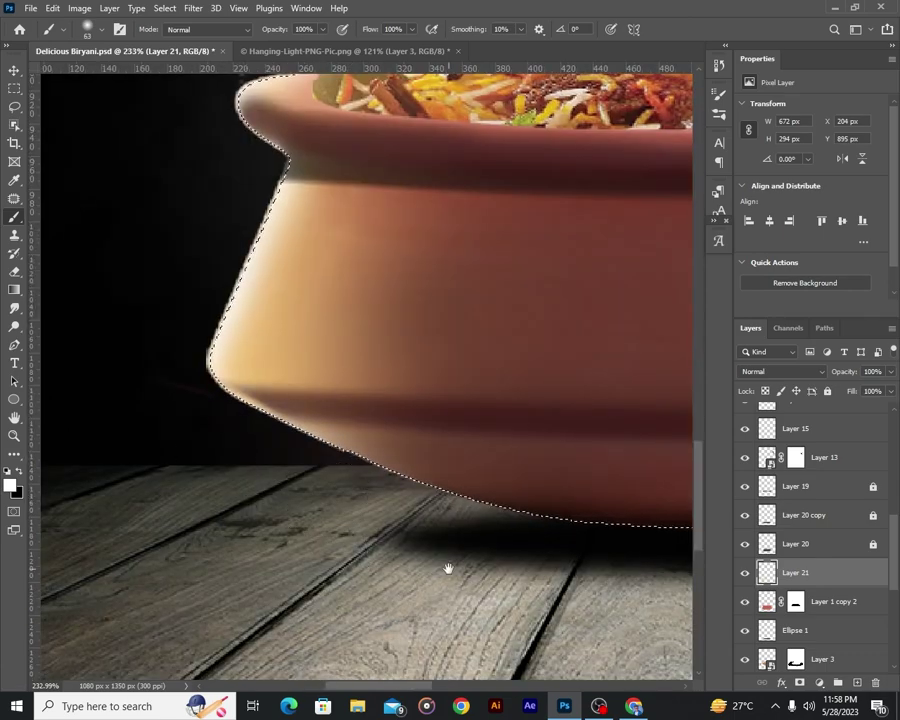
pyautogui.hscroll(15, 448, 568)
pyautogui.scroll(5, 465, 246)
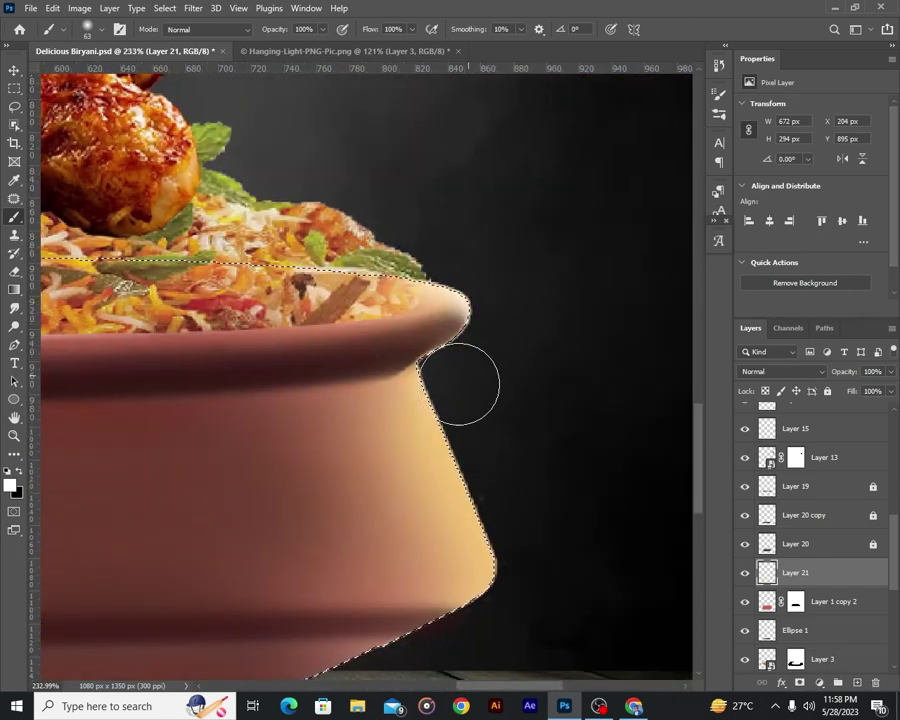
pyautogui.scroll(-4, 577, 439)
pyautogui.hscroll(-1, 577, 439)
pyautogui.scroll(-2, 420, 564)
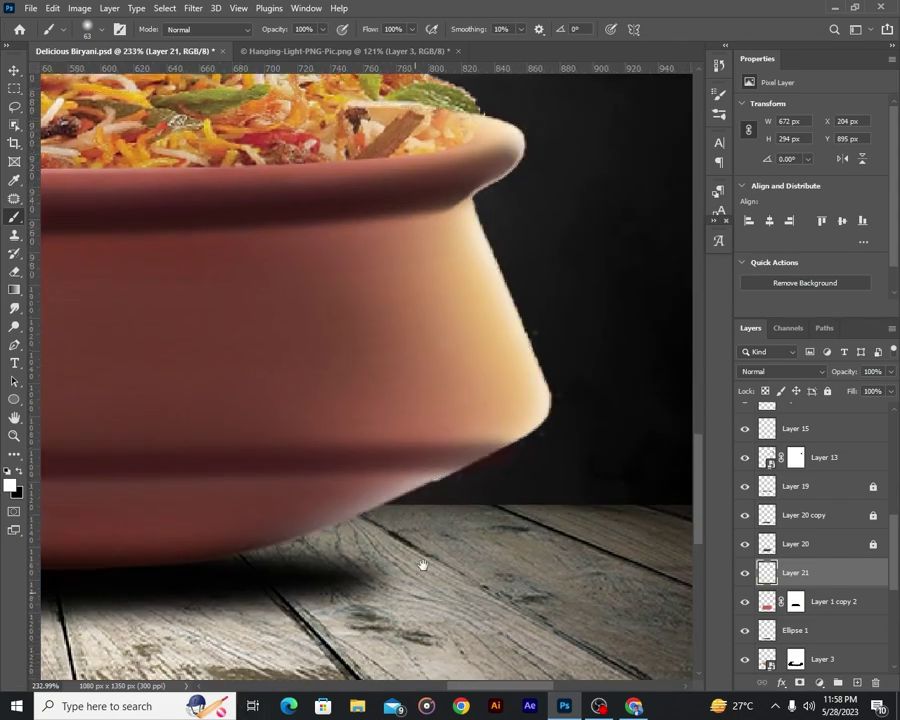
pyautogui.scroll(-2, 556, 508)
pyautogui.scroll(-2, 516, 536)
pyautogui.scroll(-3, 481, 500)
pyautogui.scroll(4, 481, 500)
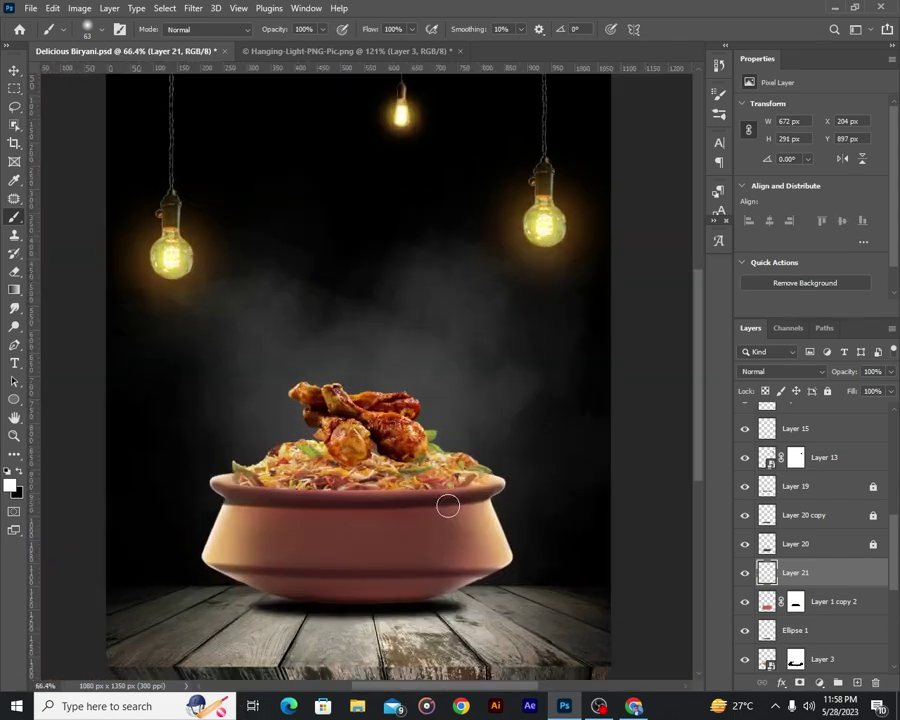
pyautogui.scroll(-1, 448, 500)
pyautogui.scroll(-1, 500, 516)
pyautogui.scroll(1, 502, 524)
# Reload the pot layer's outline as a selection, return to the brush, and fit the poster in view.
pyautogui.keyDown('ctrl'); pyautogui.click(766, 601); pyautogui.keyUp('ctrl')
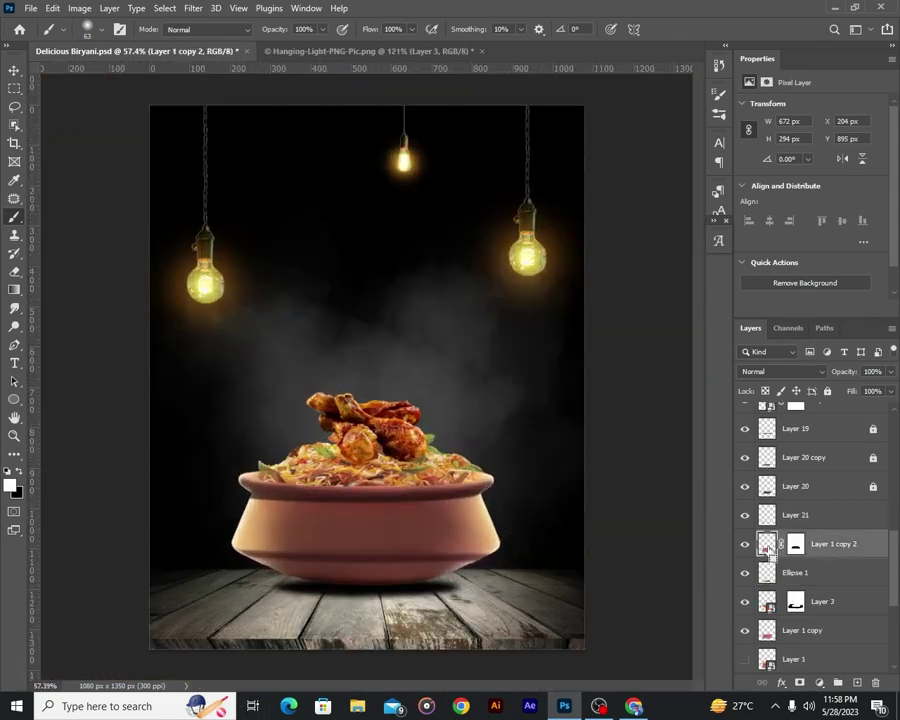
pyautogui.scroll(2, 412, 534)
pyautogui.press('v')
pyautogui.click(412, 534)
pyautogui.press('Return')
pyautogui.click(413, 425)
pyautogui.press('b')
pyautogui.scroll(3, 413, 425)
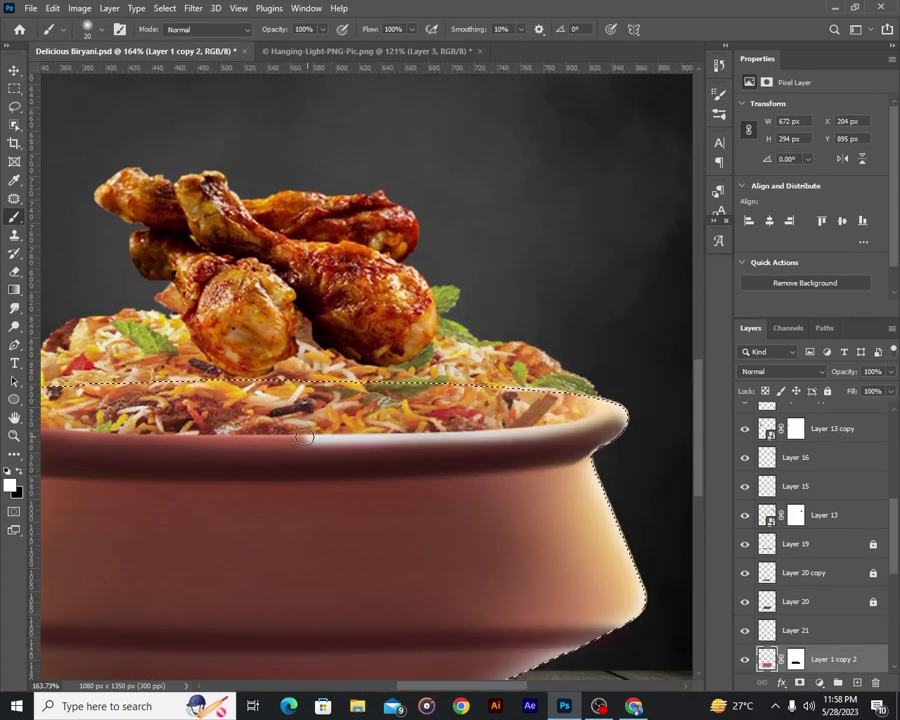
pyautogui.hscroll(-5, 165, 432)
pyautogui.scroll(1, 229, 444)
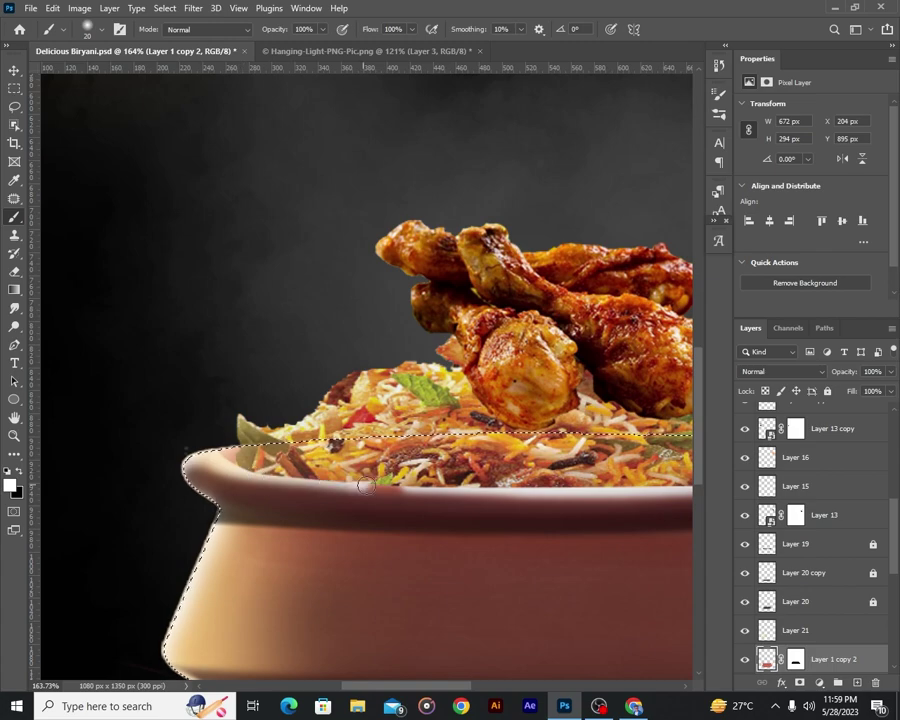
pyautogui.hotkey('ctrl', '0')
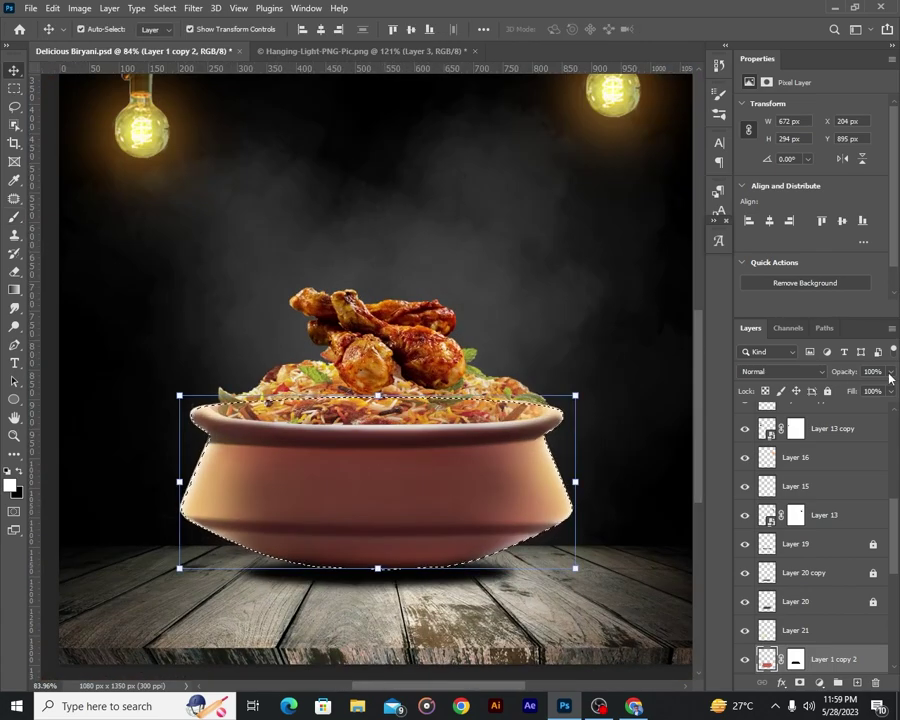
# Check Layers 6, 7 and 9, then add a layer above table Layer 2 and paint dark bottom shading.
pyautogui.scroll(-2, 472, 366)
pyautogui.scroll(2, 402, 580)
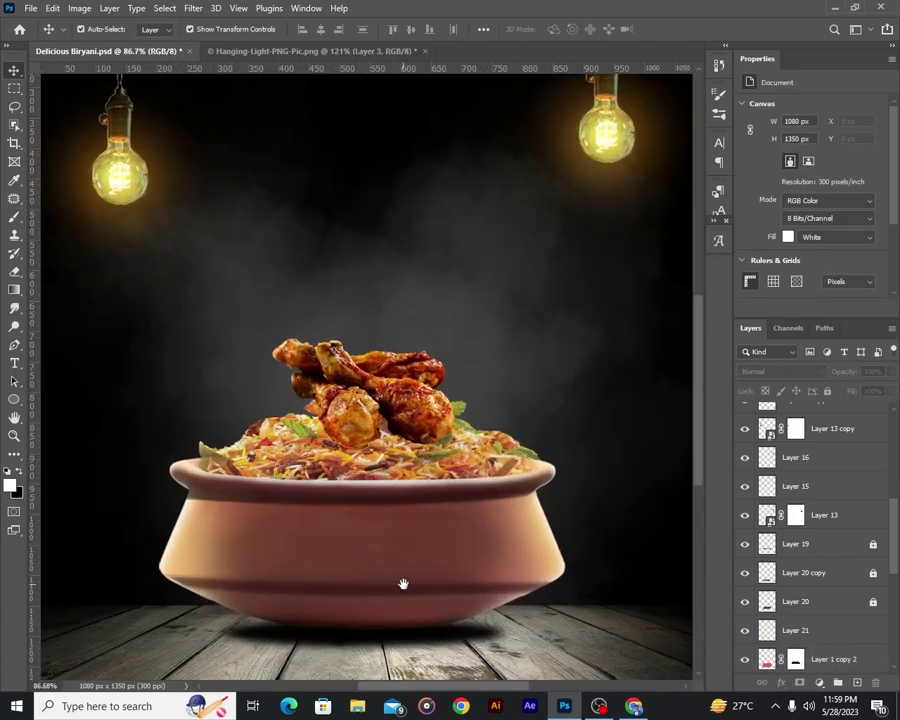
pyautogui.scroll(-2, 442, 486)
pyautogui.click(762, 601)
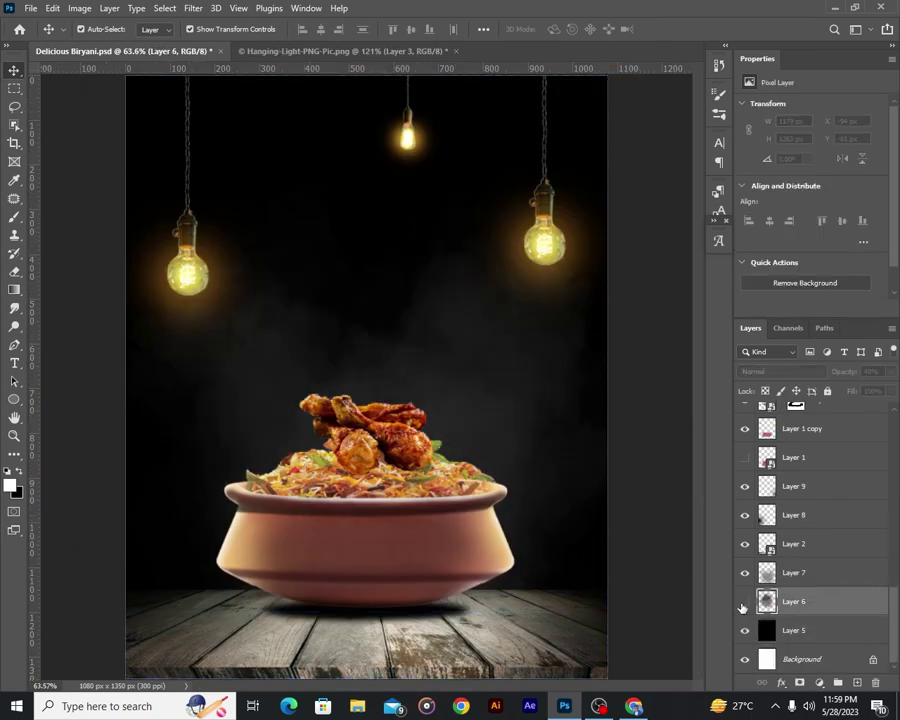
pyautogui.click(766, 572)
pyautogui.scroll(-2, 620, 565)
pyautogui.click(792, 486)
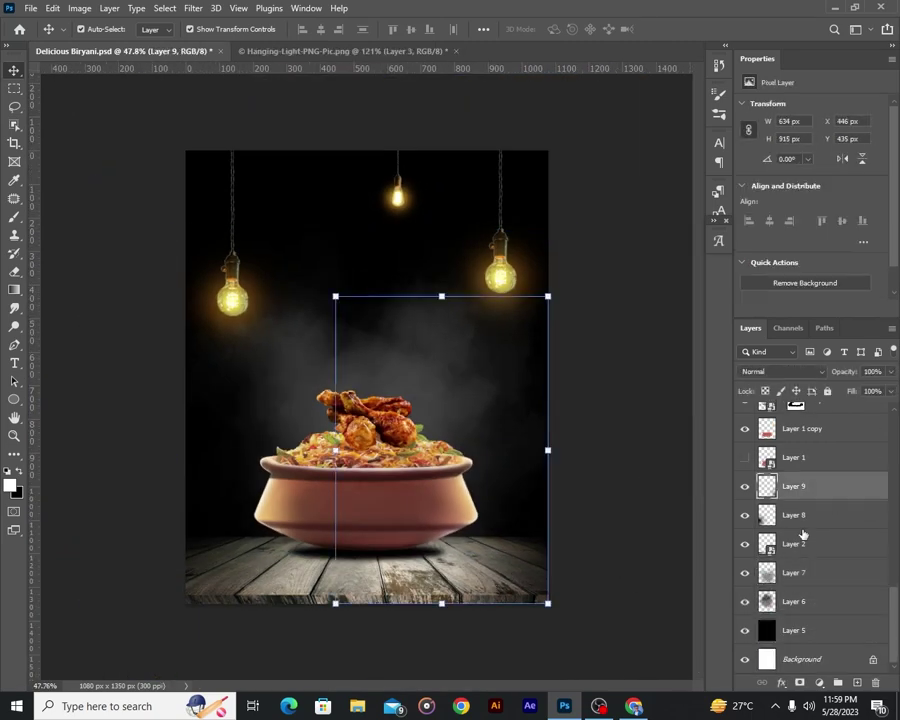
pyautogui.click(766, 543)
pyautogui.hotkey('ctrl', 'shift', 'alt', 'n')
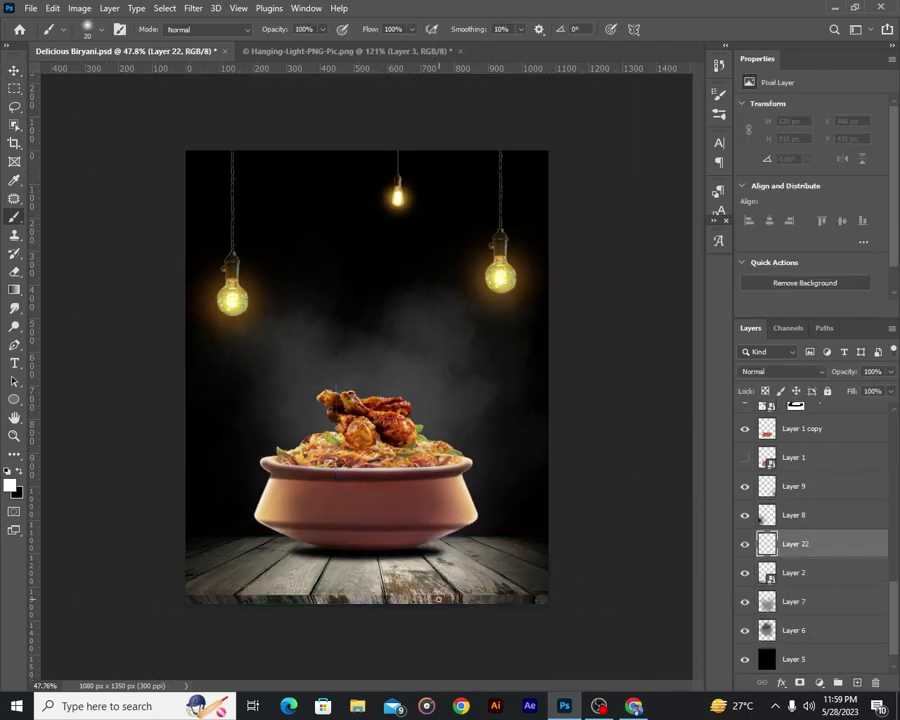
pyautogui.moveTo(331, 647); pyautogui.dragTo(311, 690)
# Undo the last dark stroke and add another empty layer above table Layer 2.
pyautogui.scroll(4, 448, 575)
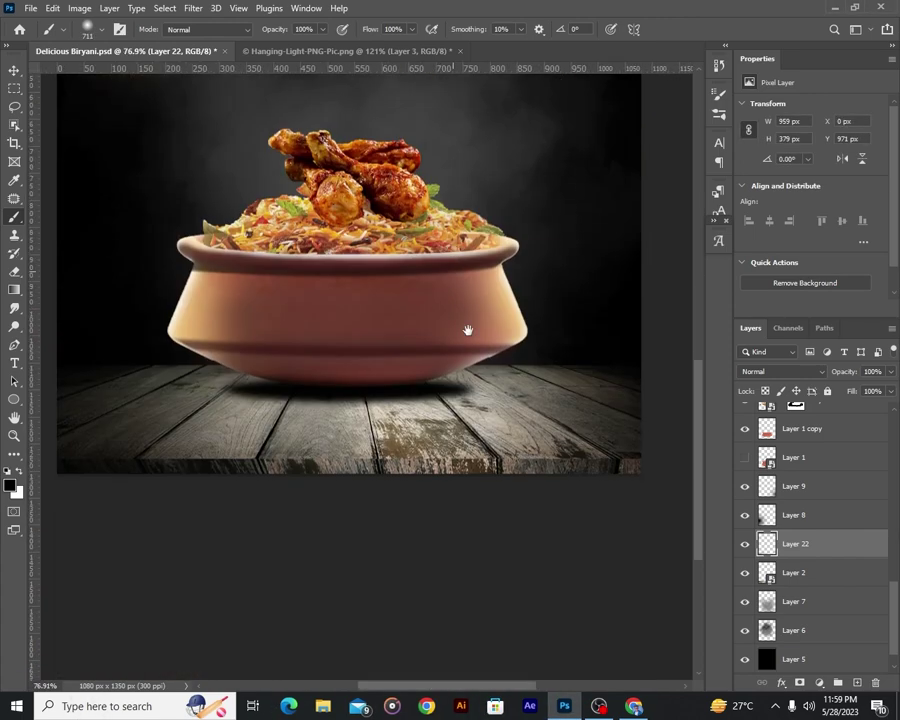
pyautogui.scroll(-2, 481, 600)
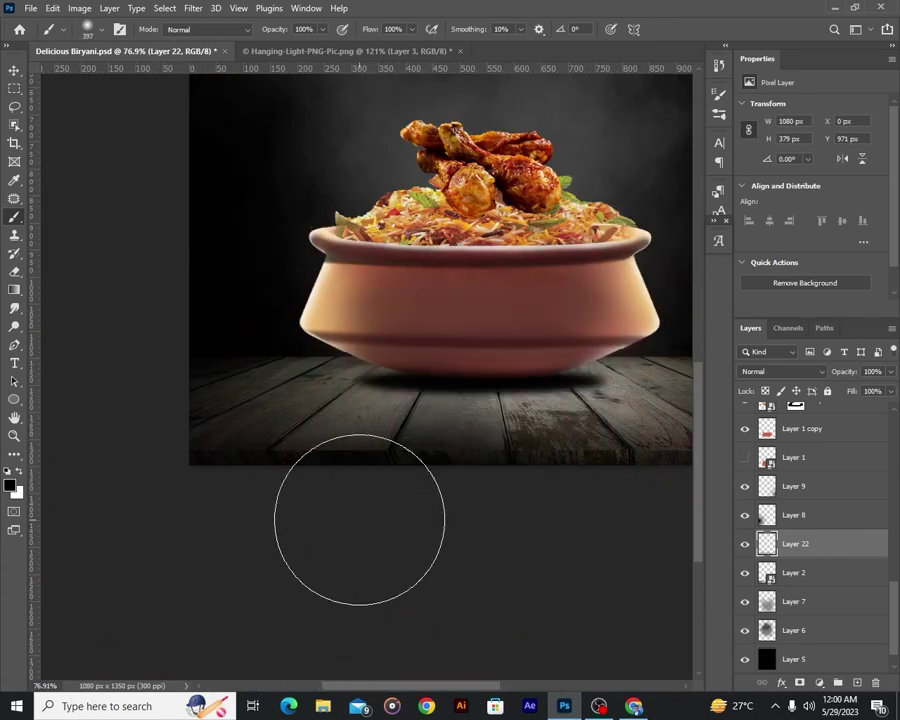
pyautogui.hscroll(2, 488, 508)
pyautogui.hscroll(-4, 300, 487)
pyautogui.scroll(-3, 300, 490)
pyautogui.hotkey('ctrl', 'z')
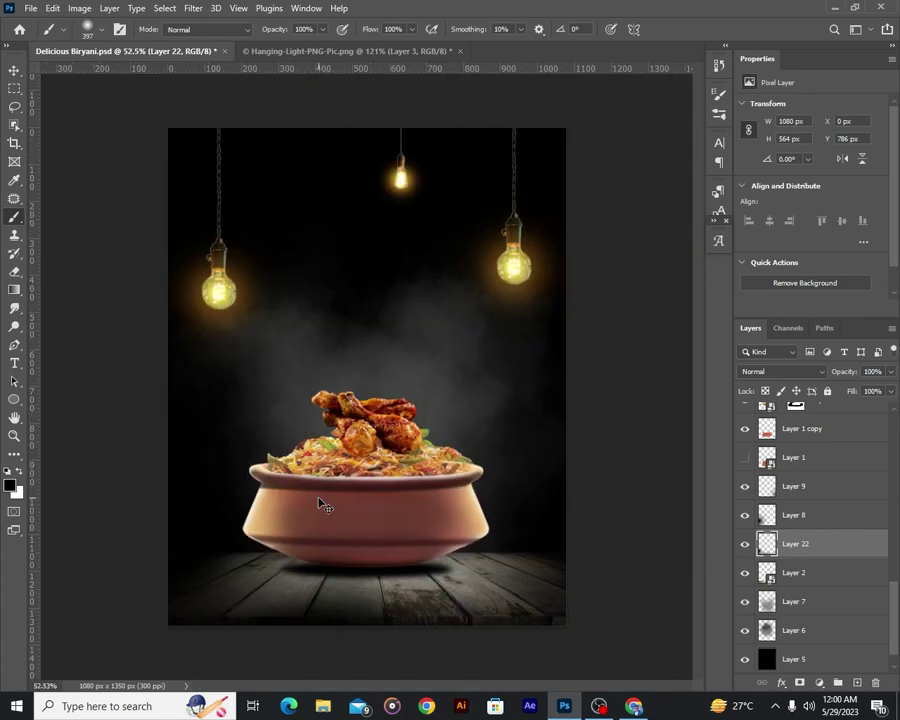
pyautogui.scroll(1, 322, 504)
pyautogui.scroll(2, 324, 508)
pyautogui.press('v')
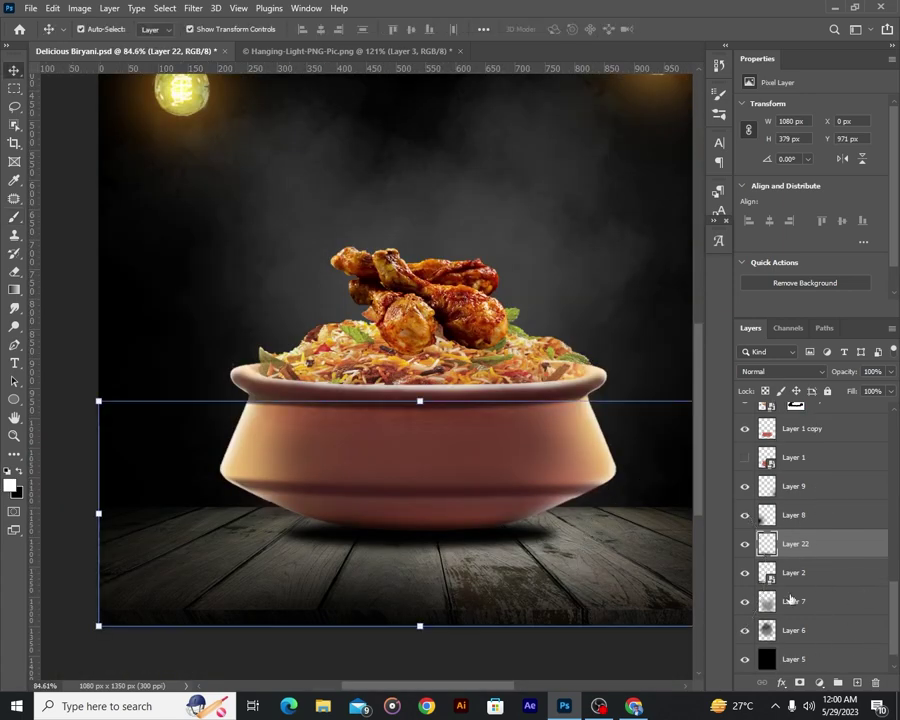
pyautogui.click(790, 572)
pyautogui.click(857, 682)
pyautogui.scroll(-1, 587, 566)
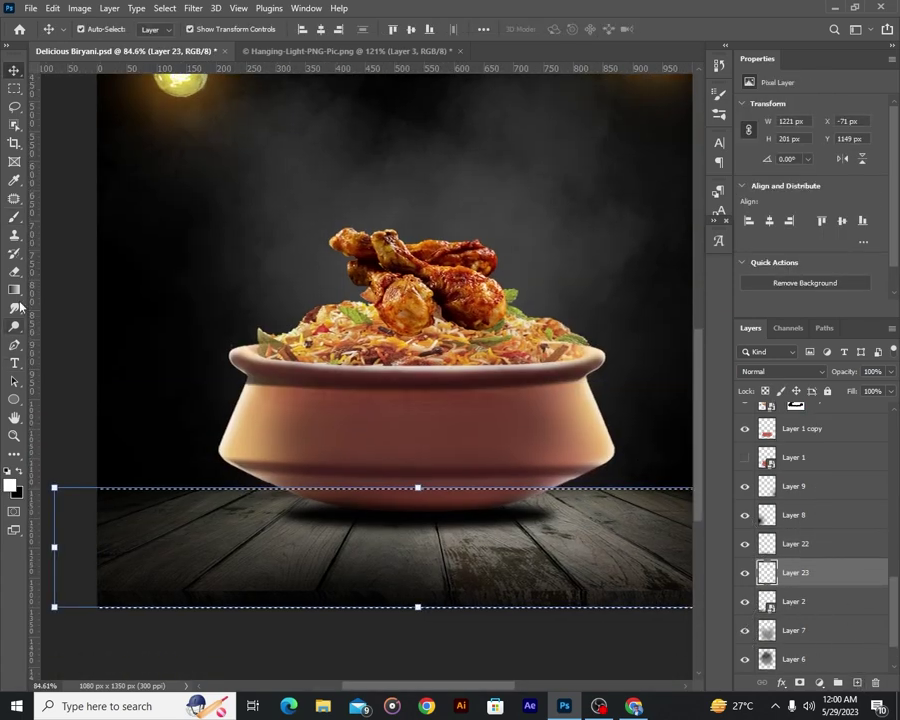
# With a large soft brush on Layer 23, paint a dark shadow on the floor beneath the pot.
pyautogui.press('o')
pyautogui.hotkey('alt', '[')
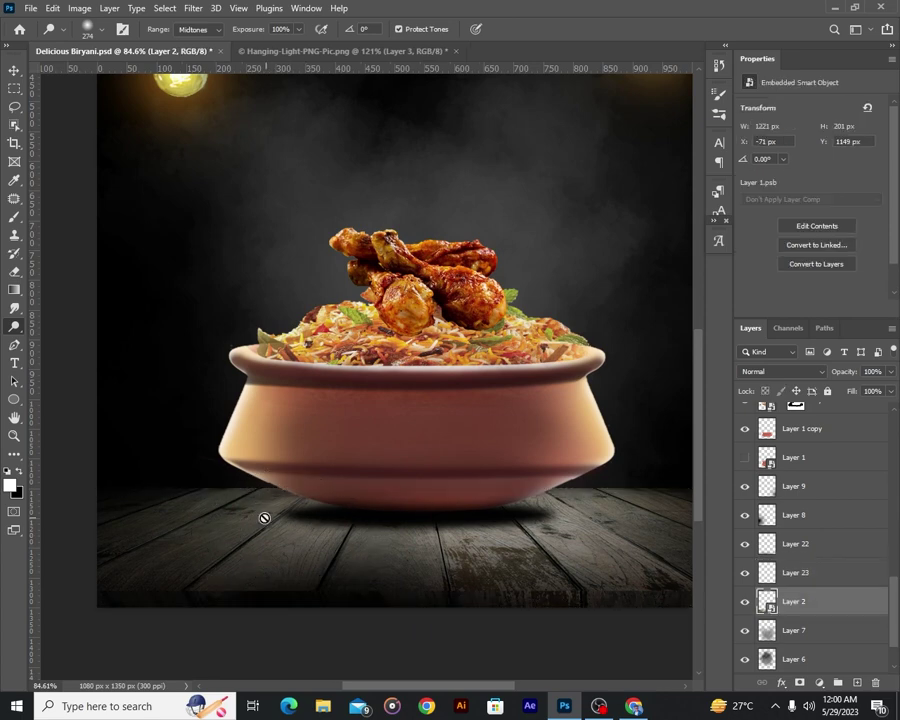
pyautogui.hotkey('alt', ']')
pyautogui.keyDown('ctrl'); pyautogui.click(767, 572); pyautogui.keyUp('ctrl')
pyautogui.press('Return')
pyautogui.keyDown('ctrl'); pyautogui.click(767, 601); pyautogui.keyUp('ctrl')
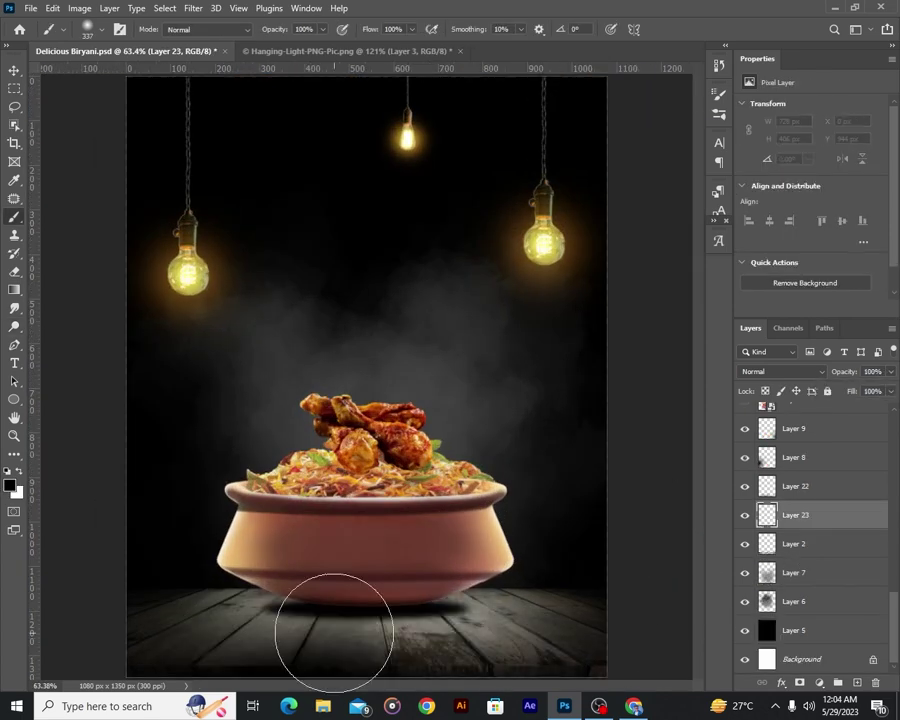
pyautogui.keyDown('alt'); pyautogui.rightClick(348, 624); pyautogui.keyUp('alt')
pyautogui.moveTo(315, 636); pyautogui.dragTo(210, 667)
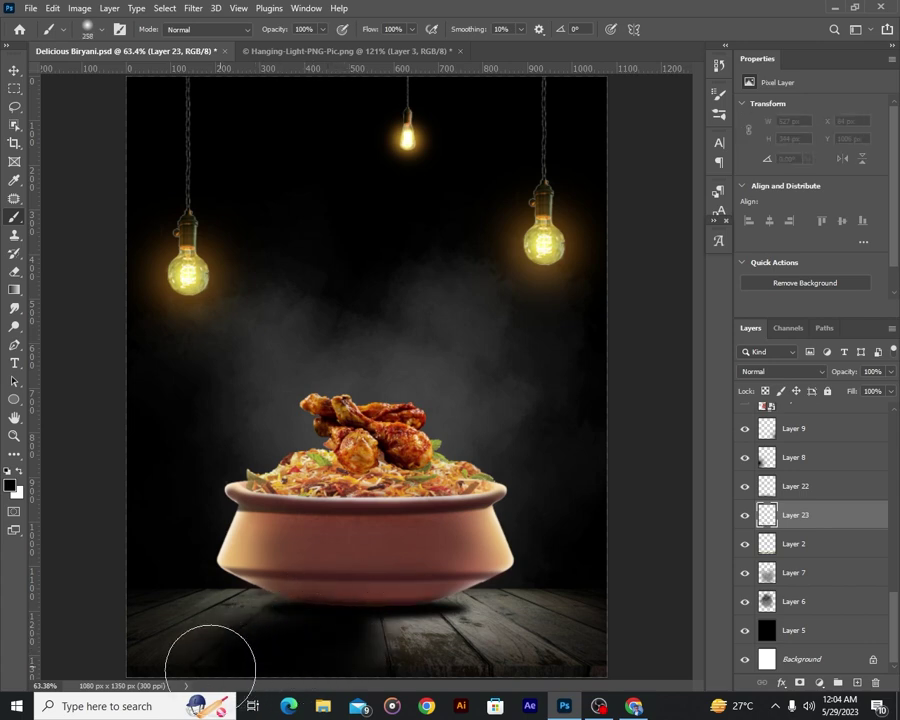
pyautogui.moveTo(320, 644); pyautogui.dragTo(333, 662)
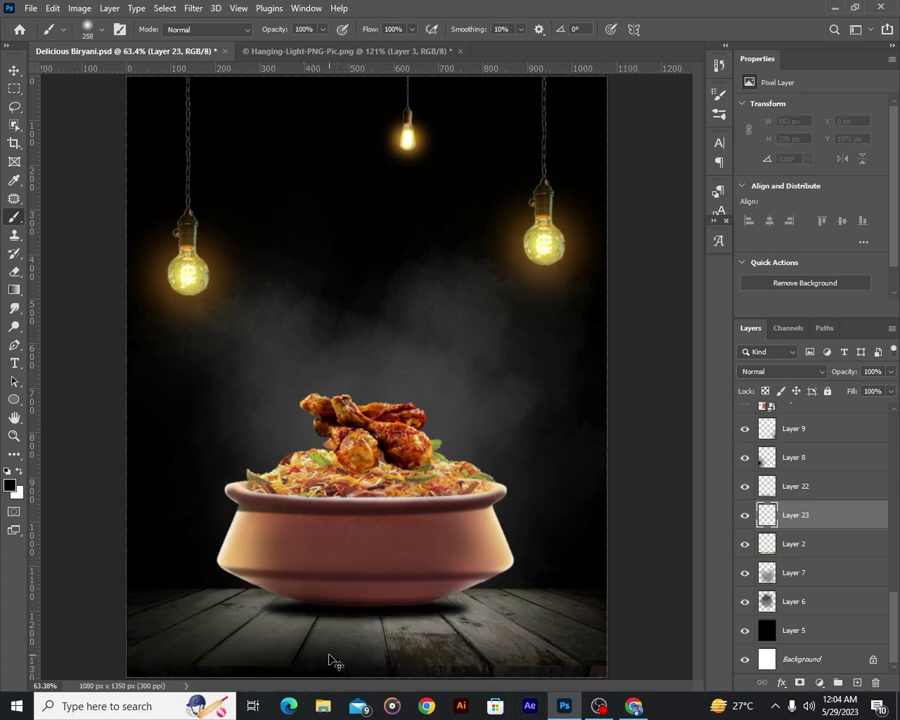
pyautogui.moveTo(295, 607); pyautogui.dragTo(44, 667)
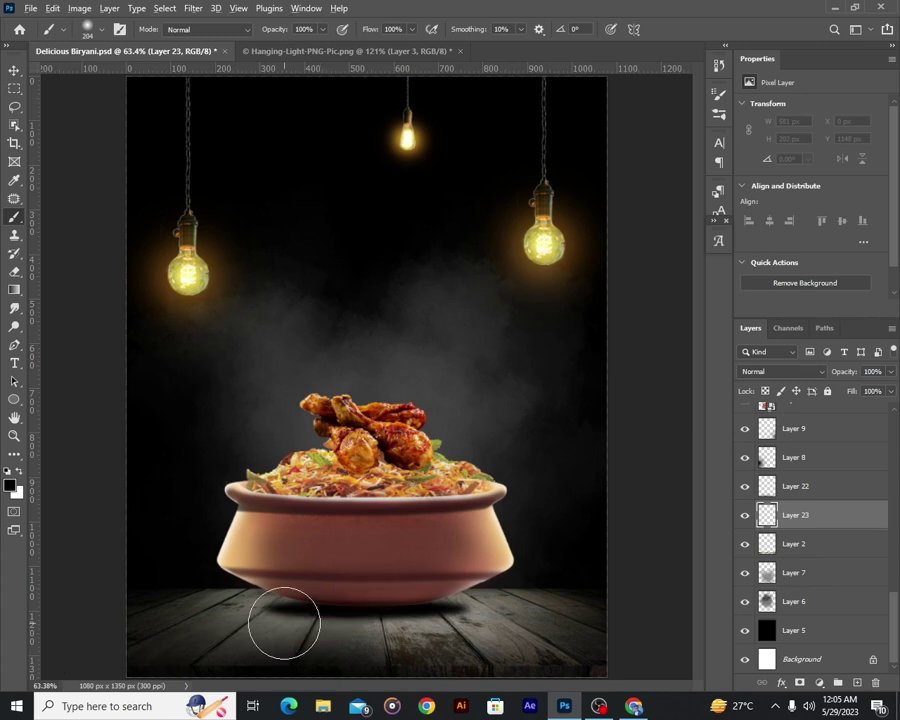
# Shift Layer 22 left and Free Transform it wider and flatter along the poster's bottom.
pyautogui.press('v')
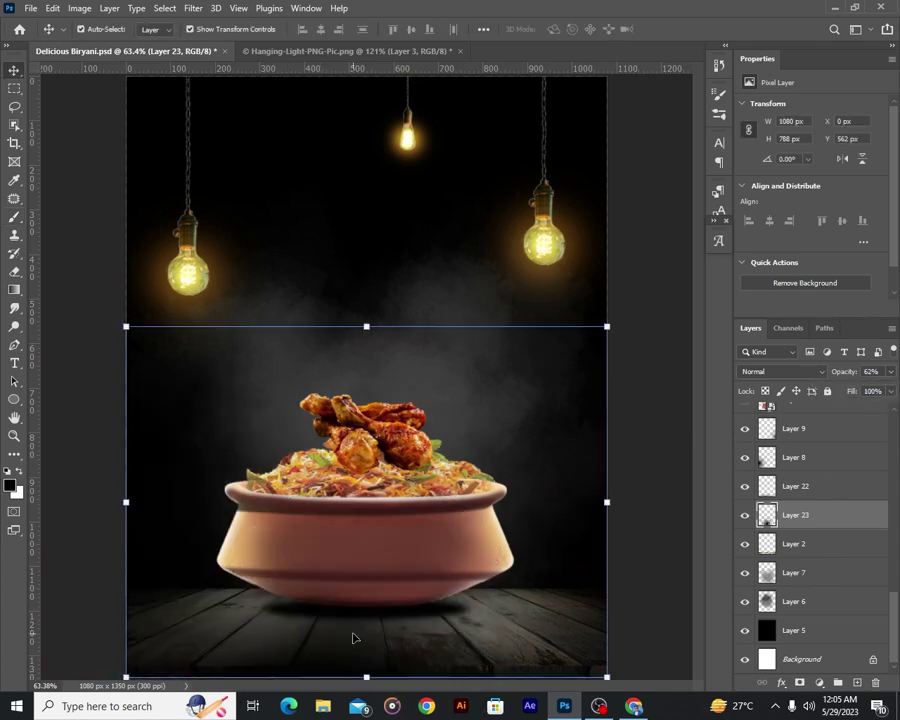
pyautogui.moveTo(352, 634); pyautogui.dragTo(282, 632)
pyautogui.hotkey('ctrl', 't')
pyautogui.moveTo(526, 593); pyautogui.dragTo(613, 596)
pyautogui.scroll(-3, 613, 596)
pyautogui.scroll(1, 532, 594)
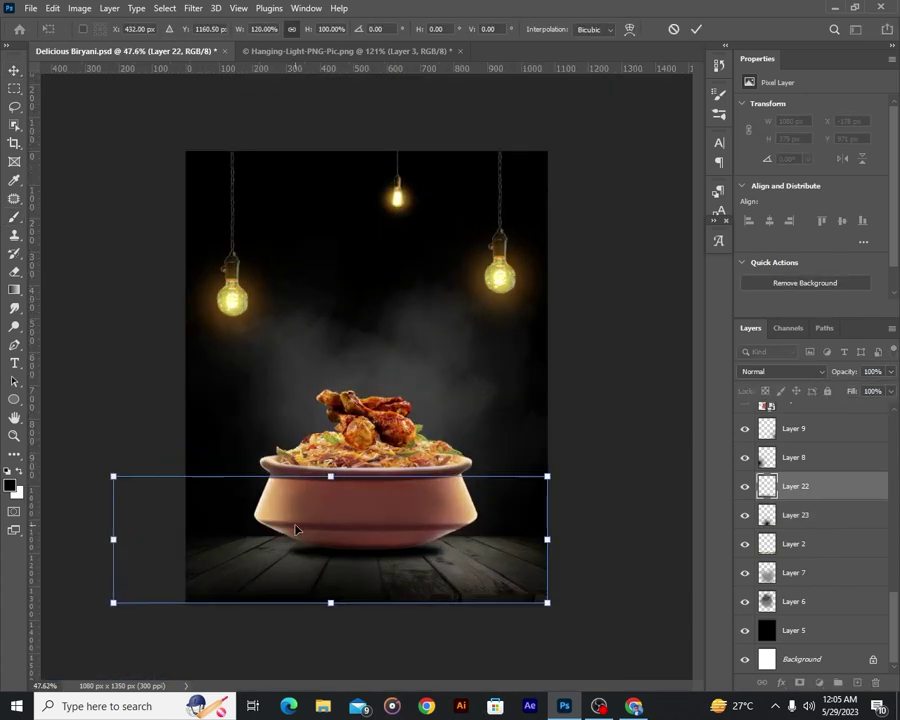
pyautogui.moveTo(329, 476)
pyautogui.mouseDown()
pyautogui.moveTo(337, 538)
pyautogui.moveTo(333, 516)
pyautogui.mouseUp()
# Confirm the Layer 22 resize and add a Levels adjustment above the Layer 1 copy pot layer.
pyautogui.press('Return')
pyautogui.scroll(-2, 570, 420)
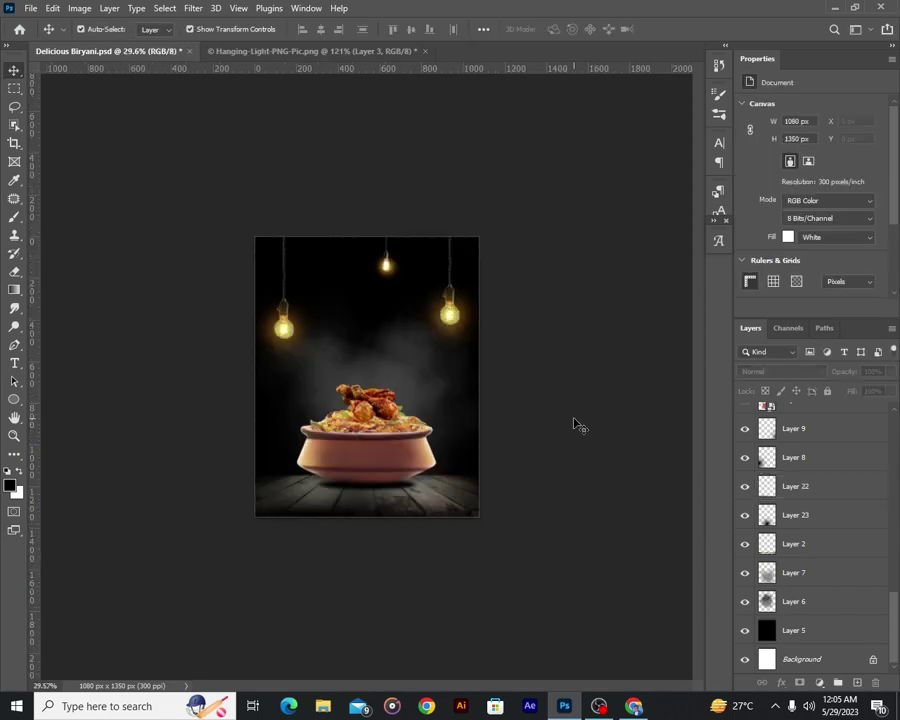
pyautogui.scroll(3, 496, 470)
pyautogui.scroll(8, 228, 516)
pyautogui.scroll(-5, 228, 516)
pyautogui.scroll(3, 400, 556)
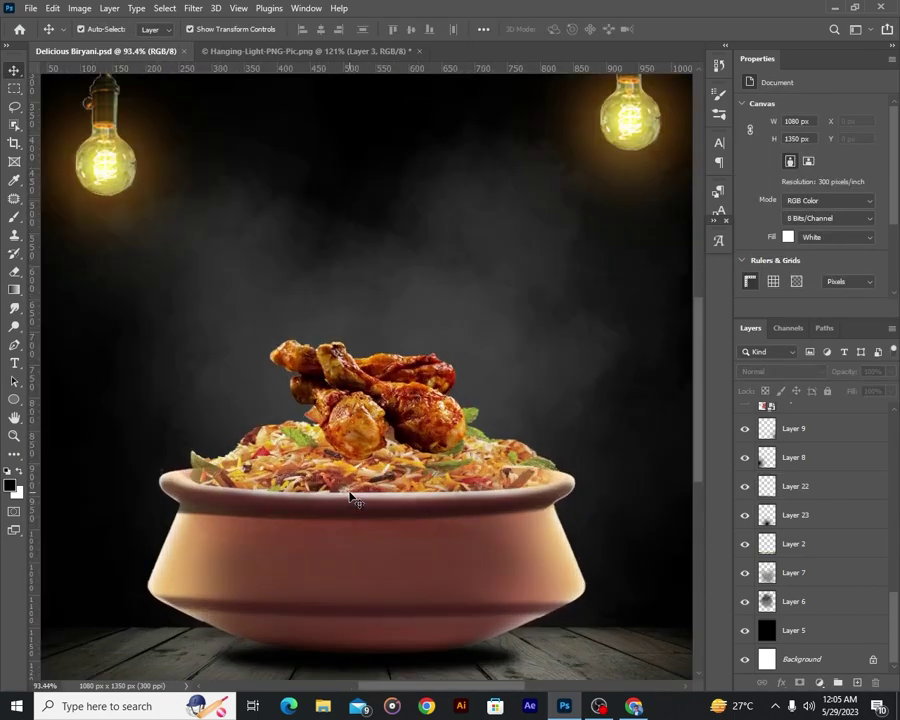
pyautogui.click(354, 494)
pyautogui.click(819, 682)
pyautogui.click(815, 484)
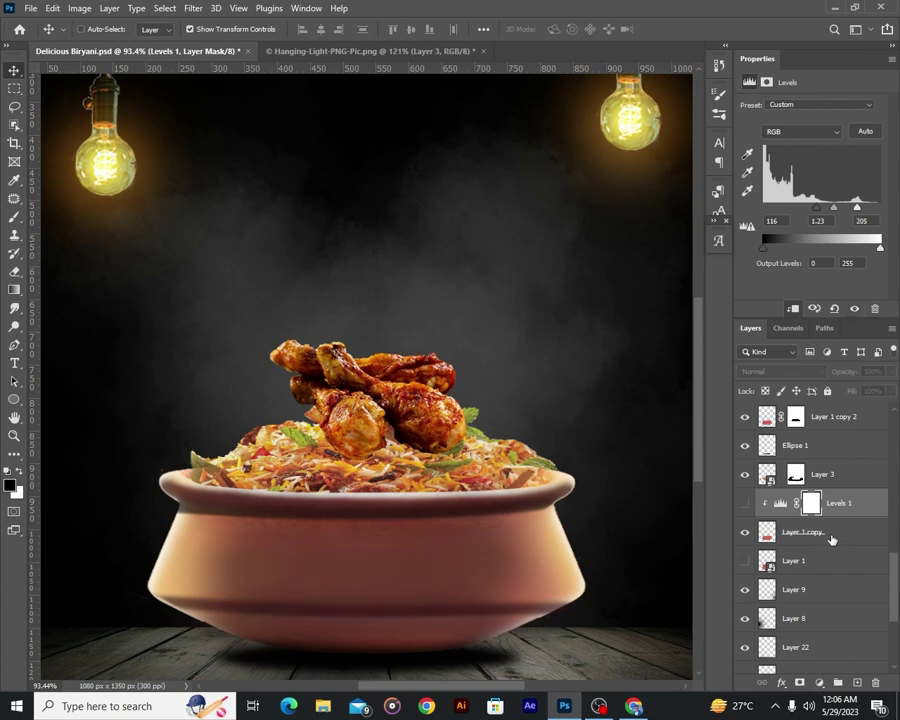
# Delete Levels 1, add a fresh Levels adjustment on Layer 1 copy 2, and start a text layer.
pyautogui.click(875, 682)
pyautogui.press('Return')
pyautogui.click(834, 416)
pyautogui.scroll(1, 745, 478)
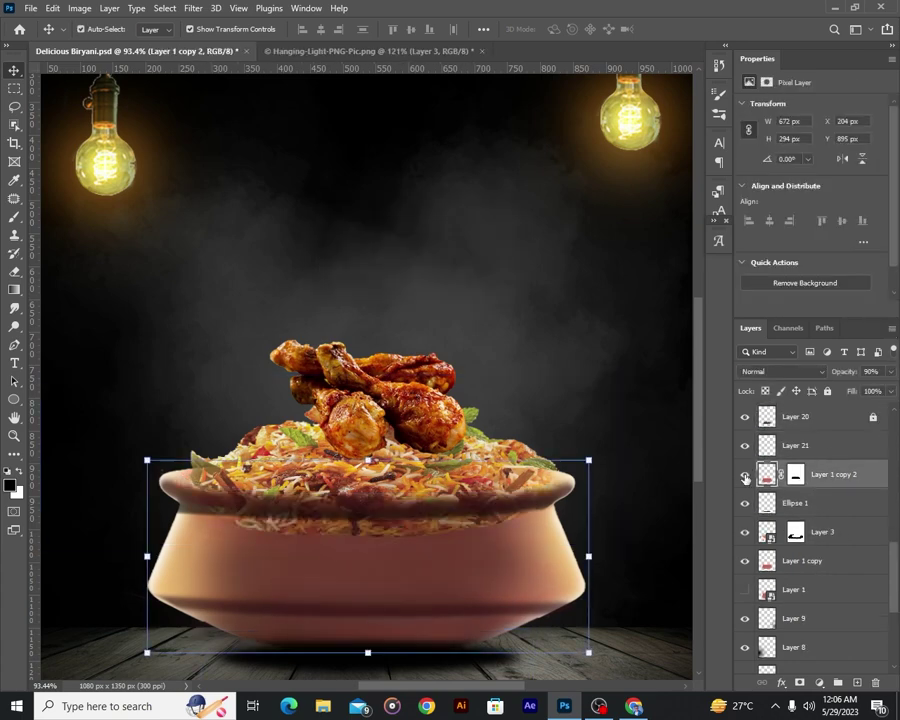
pyautogui.click(745, 478)
pyautogui.click(820, 682)
pyautogui.click(812, 486)
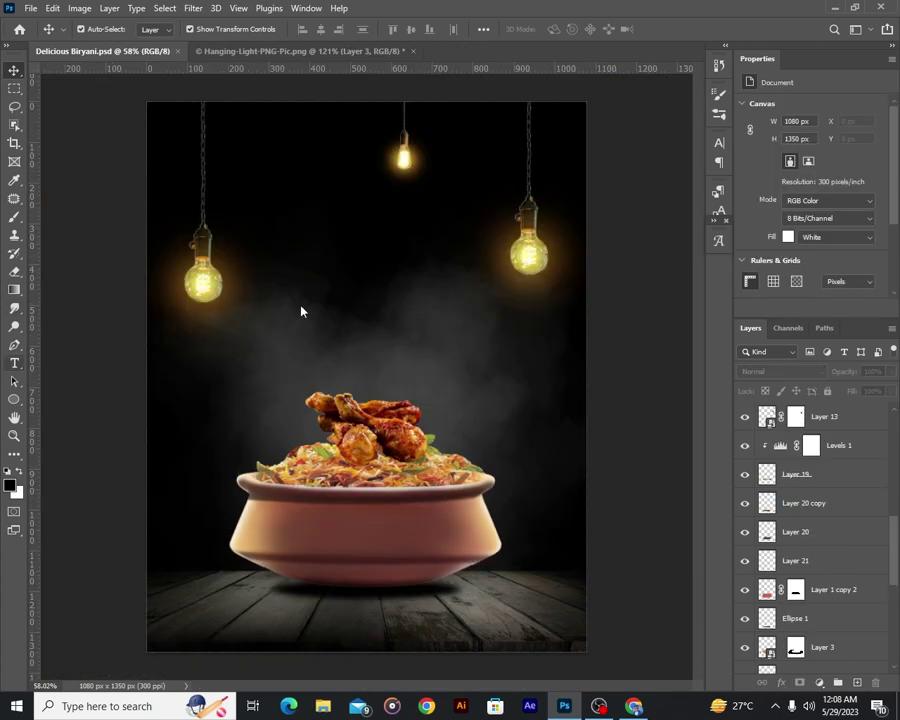
pyautogui.press('t')
pyautogui.click(299, 270)
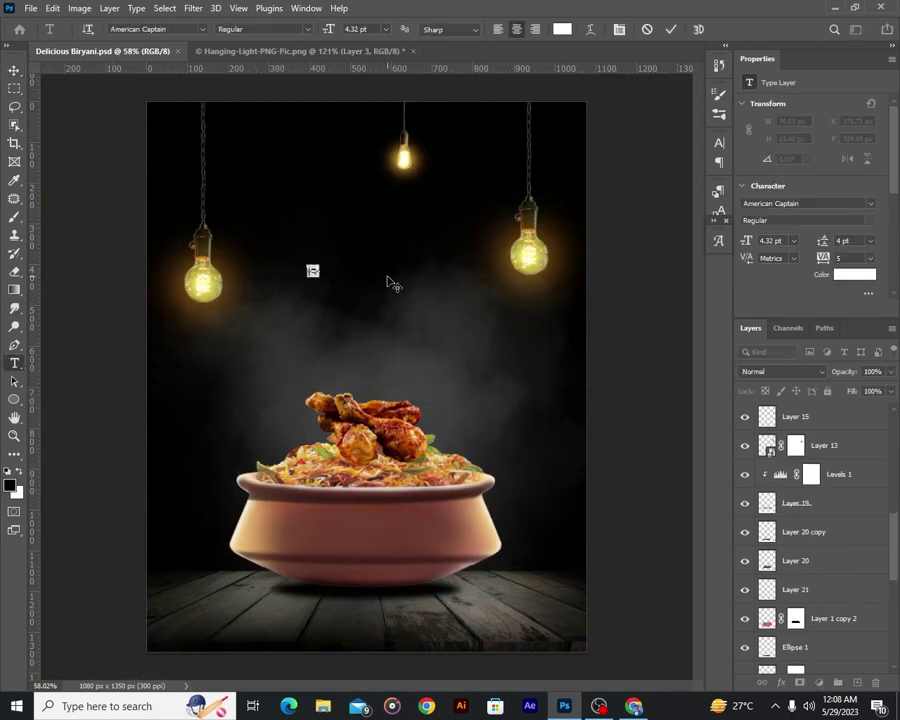
# Enlarge the YOUR LOGO text and move it to the top-left.
pyautogui.hotkey('ctrl', 't')
pyautogui.moveTo(359, 315); pyautogui.dragTo(196, 142)
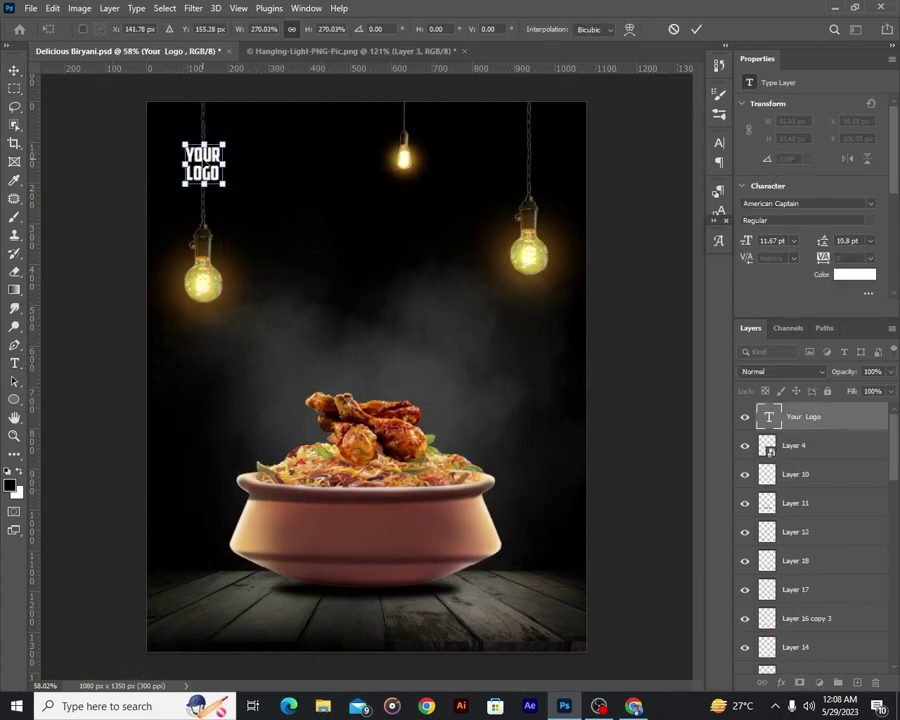
pyautogui.click(664, 127)
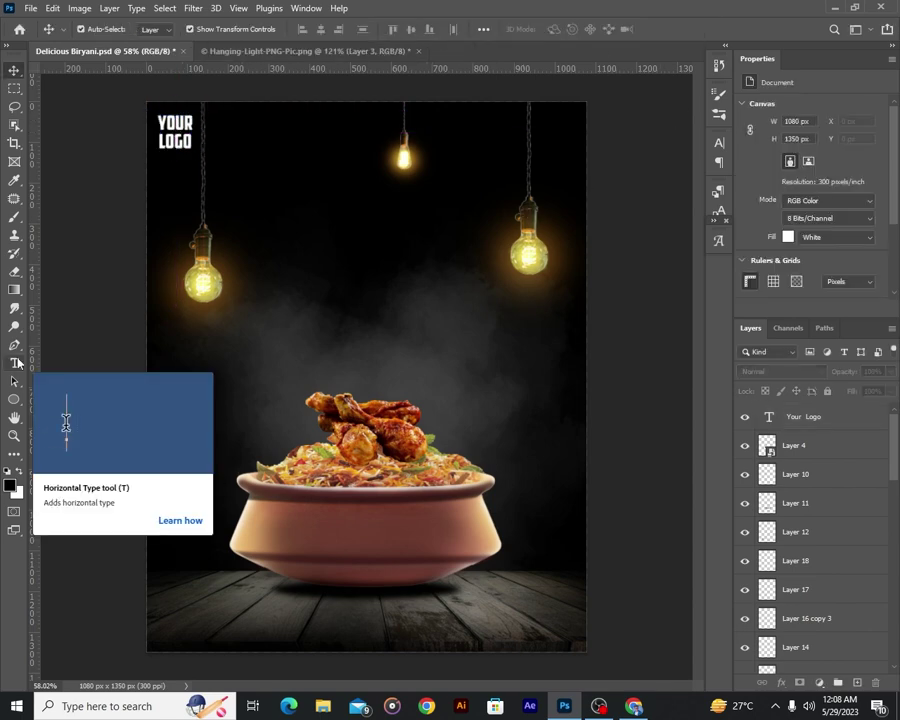
# Type the phone number 123-456-789 at 60 pt, then shrink it to the bottom-left.
pyautogui.click(16, 363)
pyautogui.click(305, 362)
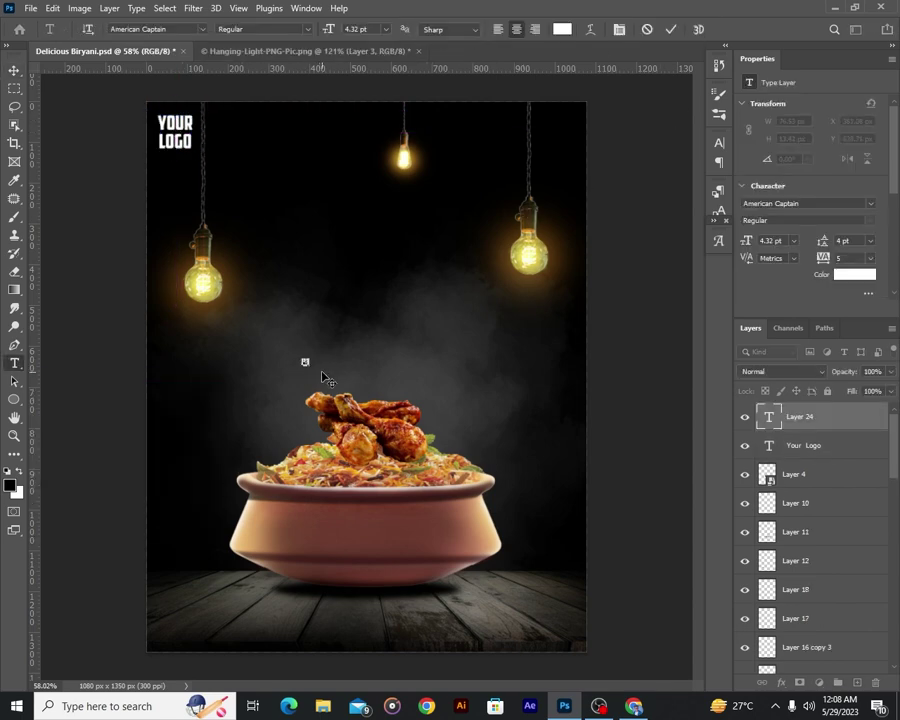
pyautogui.write('123')
pyautogui.hotkey('ctrl', 'a')
pyautogui.click(386, 29)
pyautogui.click(370, 194)
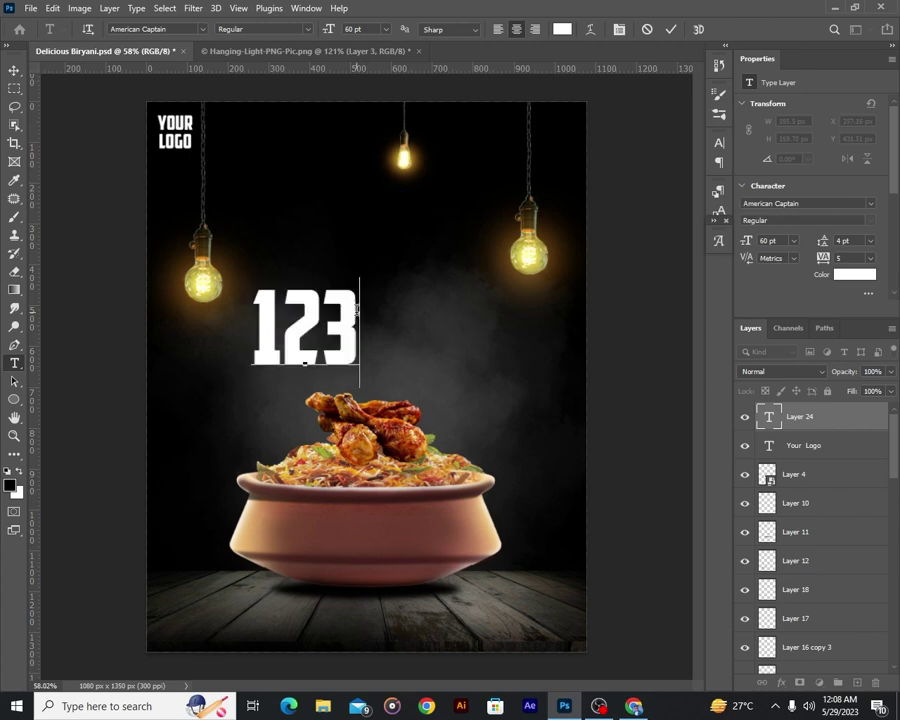
pyautogui.write('-456-789')
pyautogui.hotkey('ctrl', 'Return')
pyautogui.hotkey('ctrl', 't')
pyautogui.moveTo(96, 362)
pyautogui.mouseDown()
pyautogui.moveTo(252, 364)
pyautogui.moveTo(205, 617)
pyautogui.moveTo(268, 631)
pyautogui.mouseUp()
pyautogui.press('Return')
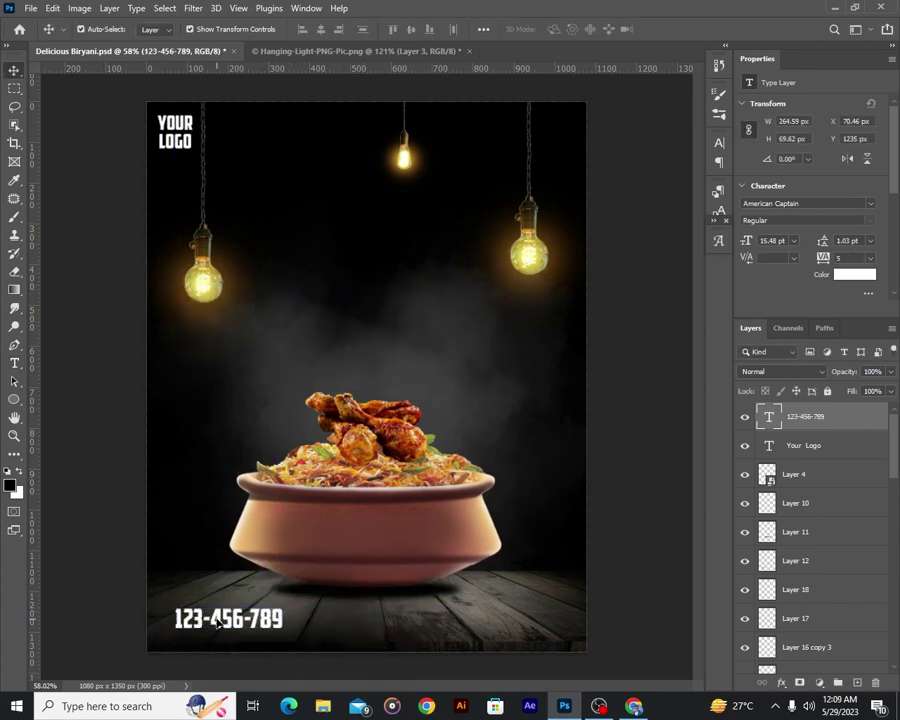
# Colour the phone number text yellow.
pyautogui.press('t')
pyautogui.click(562, 29)
pyautogui.moveTo(681, 605); pyautogui.dragTo(681, 590)
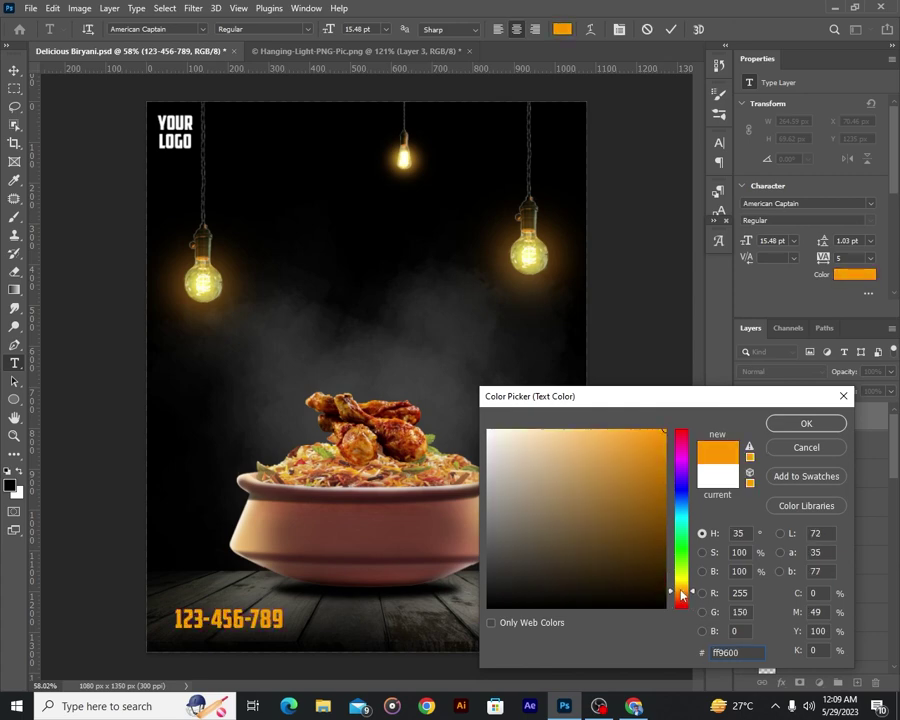
pyautogui.press('Return')
pyautogui.press('v')
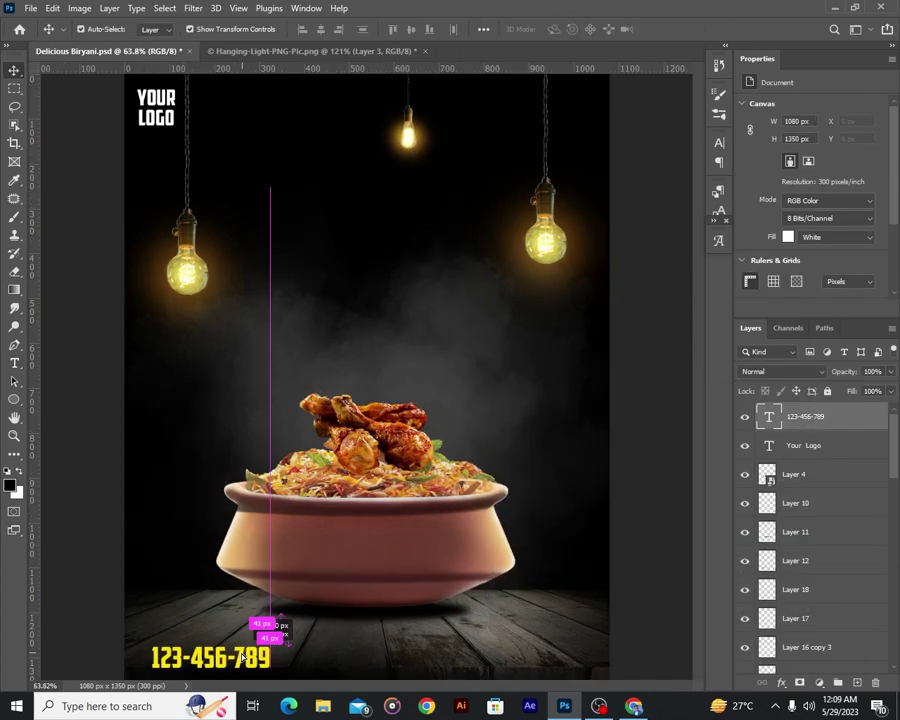
# Change the phone number's font to Bahnschrift.
pyautogui.scroll(2, 305, 497)
pyautogui.doubleClick(225, 516)
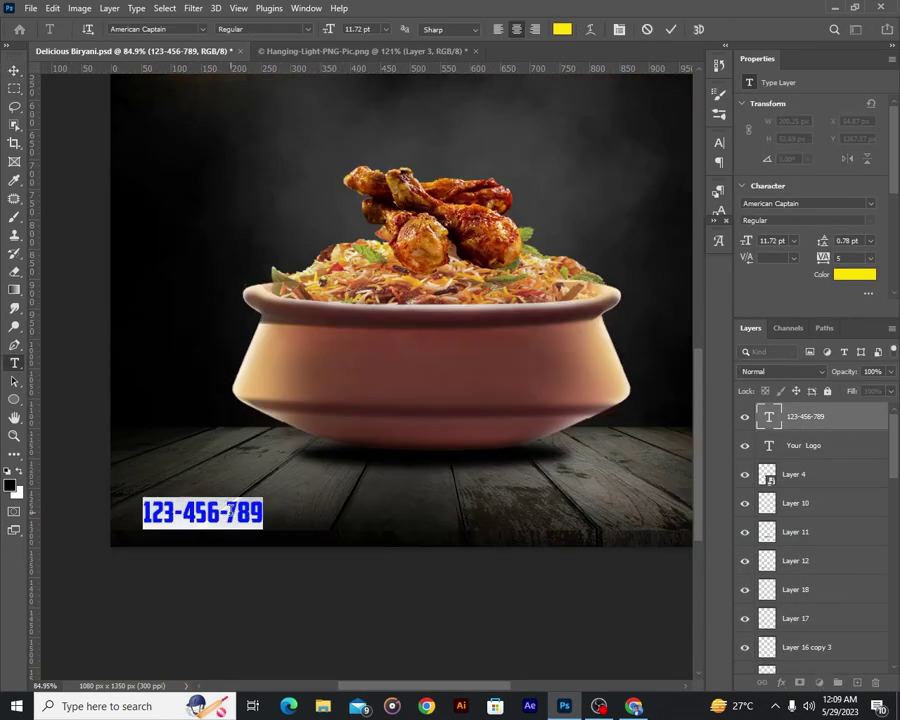
pyautogui.click(619, 29)
pyautogui.click(634, 163)
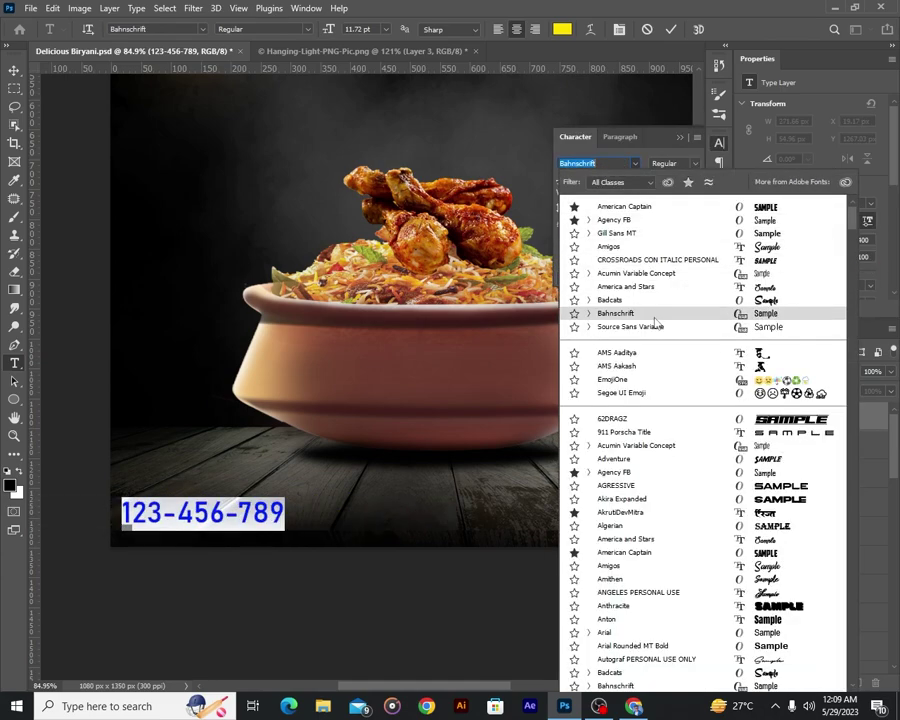
pyautogui.click(615, 313)
pyautogui.click(671, 29)
pyautogui.press('v')
pyautogui.hotkey('ctrl', '0')
# Make the phone number Bahnschrift Bold and bring the floor below the pot into view.
pyautogui.scroll(3, 333, 591)
pyautogui.doubleClick(258, 540)
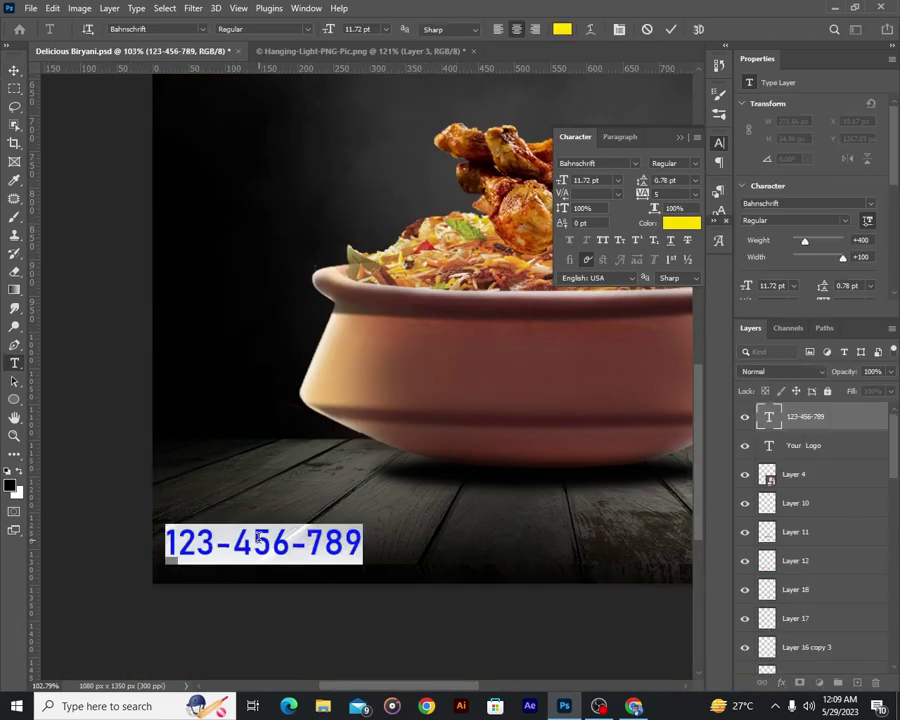
pyautogui.click(634, 163)
pyautogui.click(588, 206)
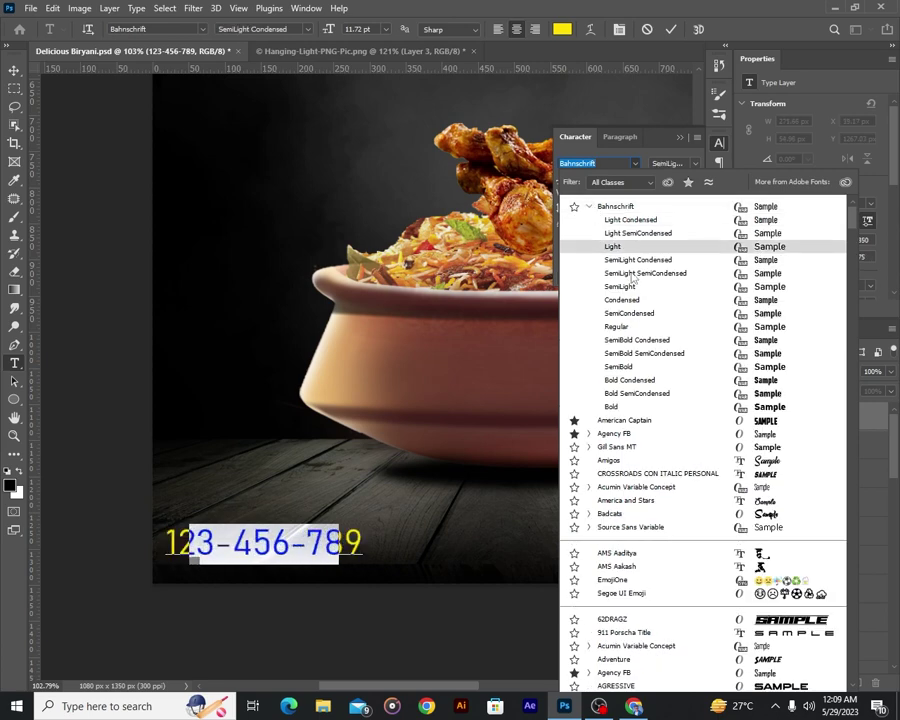
pyautogui.click(650, 406)
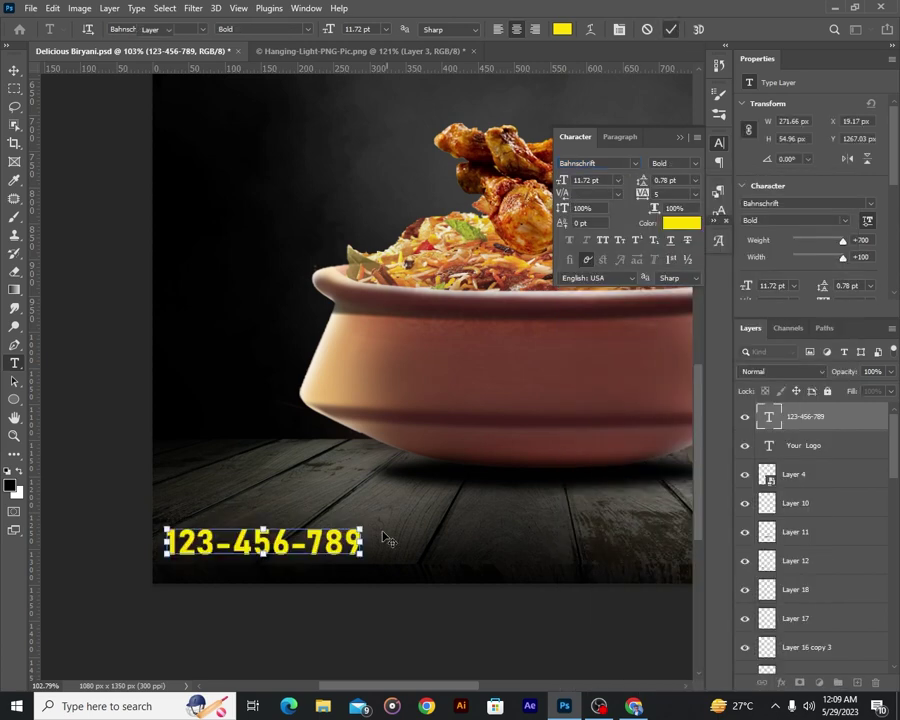
pyautogui.hotkey('ctrl', 'Return')
pyautogui.press('v')
pyautogui.hotkey('ctrl', '0')
pyautogui.scroll(1, 335, 495)
pyautogui.moveTo(325, 489); pyautogui.dragTo(297, 482)
pyautogui.rightClick(14, 399)
# Draw a black rounded-rectangle pill under the pot.
pyautogui.click(90, 424)
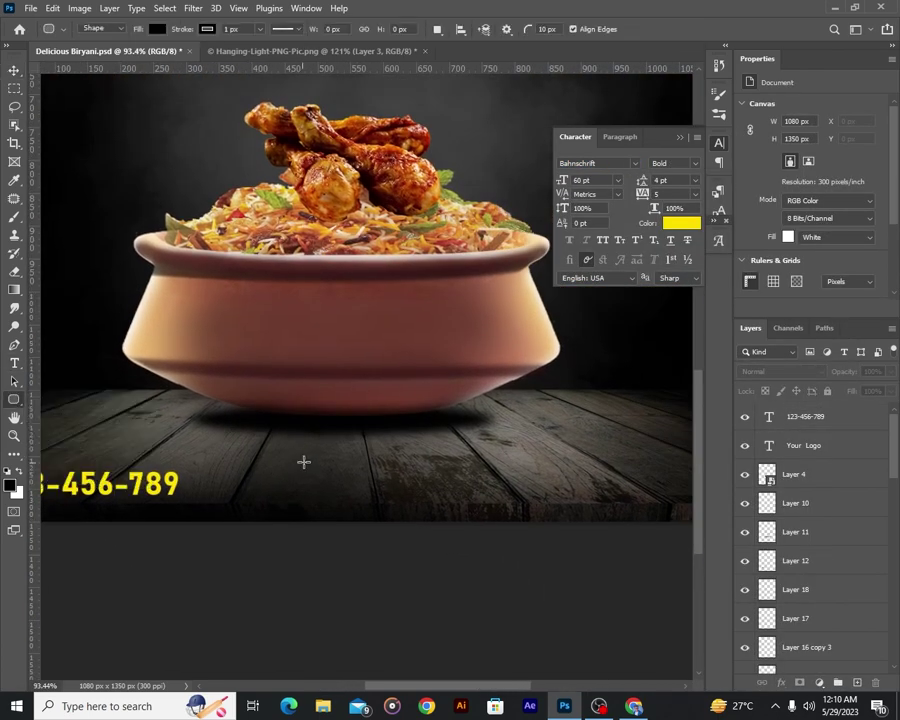
pyautogui.moveTo(461, 491); pyautogui.dragTo(461, 495)
pyautogui.scroll(8, 316, 477)
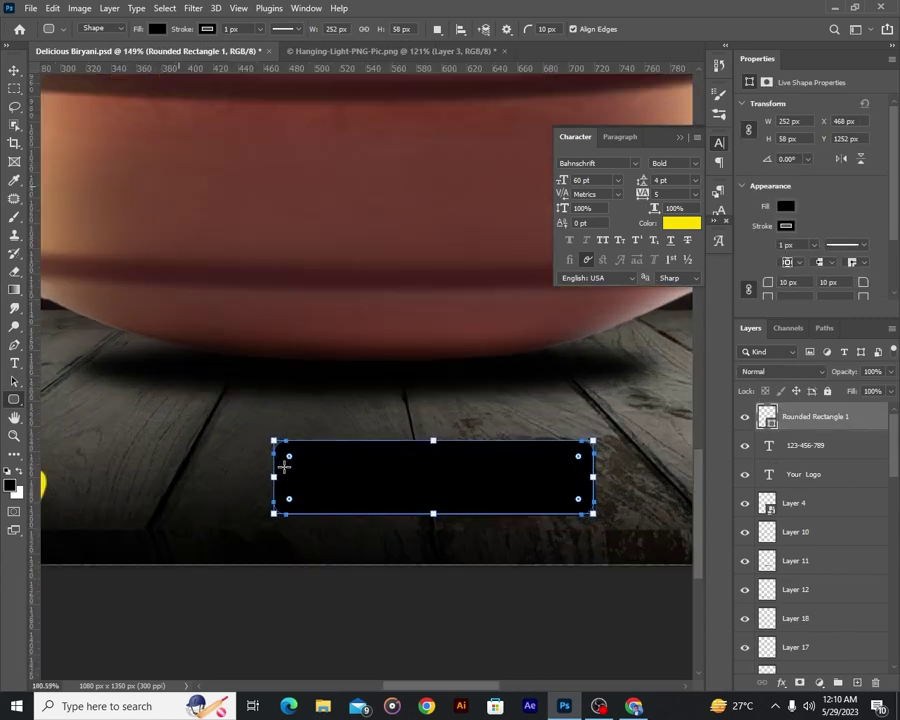
pyautogui.moveTo(276, 436); pyautogui.dragTo(300, 437)
# Type ORDER NOW as a new text layer on the poster.
pyautogui.press('v')
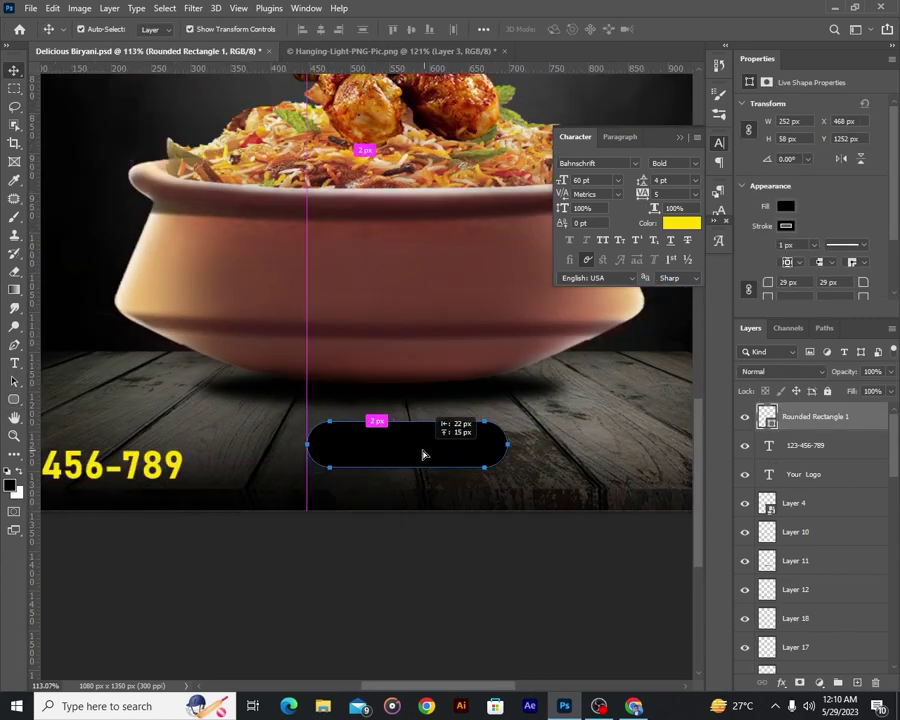
pyautogui.press('t')
pyautogui.click(558, 386)
pyautogui.hotkey('ctrl', '0')
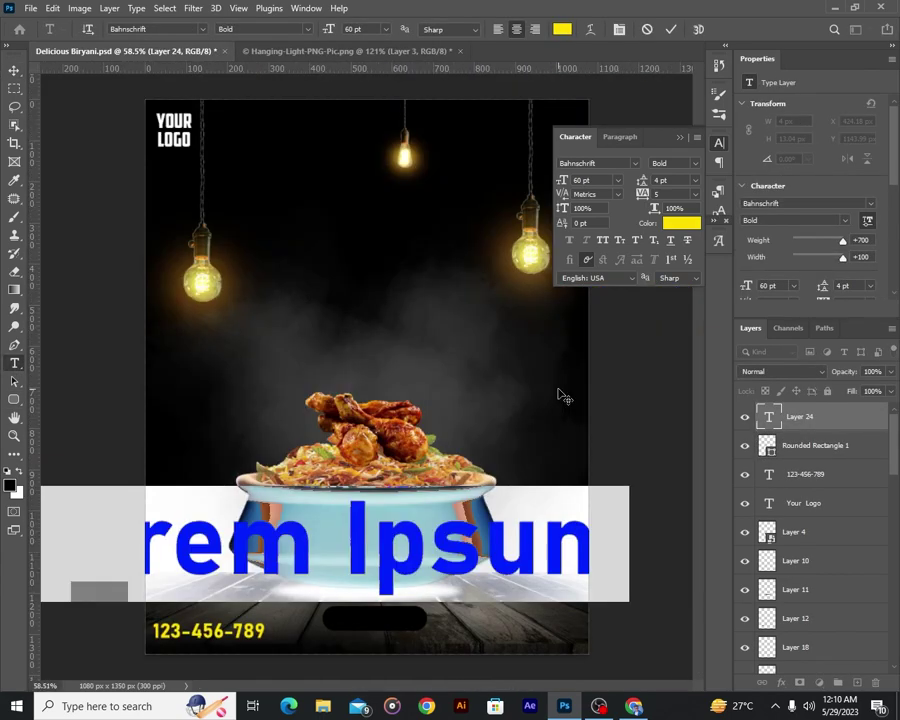
pyautogui.write('ORDER NOW')
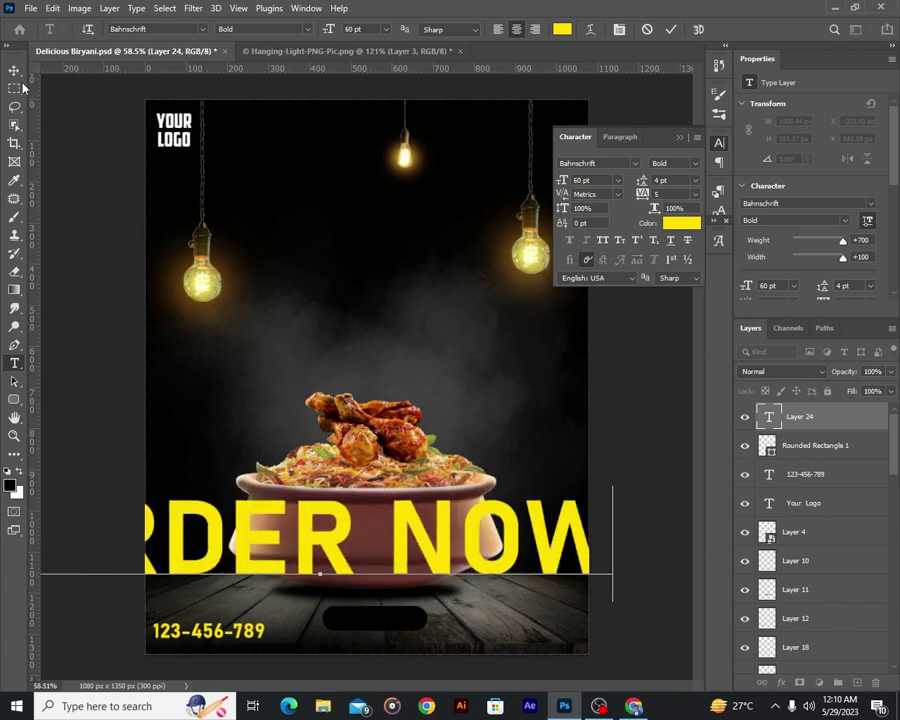
pyautogui.hotkey('ctrl', 'Return')
pyautogui.scroll(-2, 209, 456)
# Scale ORDER NOW to fit and centre it on the pill.
pyautogui.hotkey('ctrl', 't')
pyautogui.moveTo(209, 456); pyautogui.dragTo(285, 372)
pyautogui.scroll(5, 372, 512)
pyautogui.moveTo(372, 560); pyautogui.dragTo(470, 540)
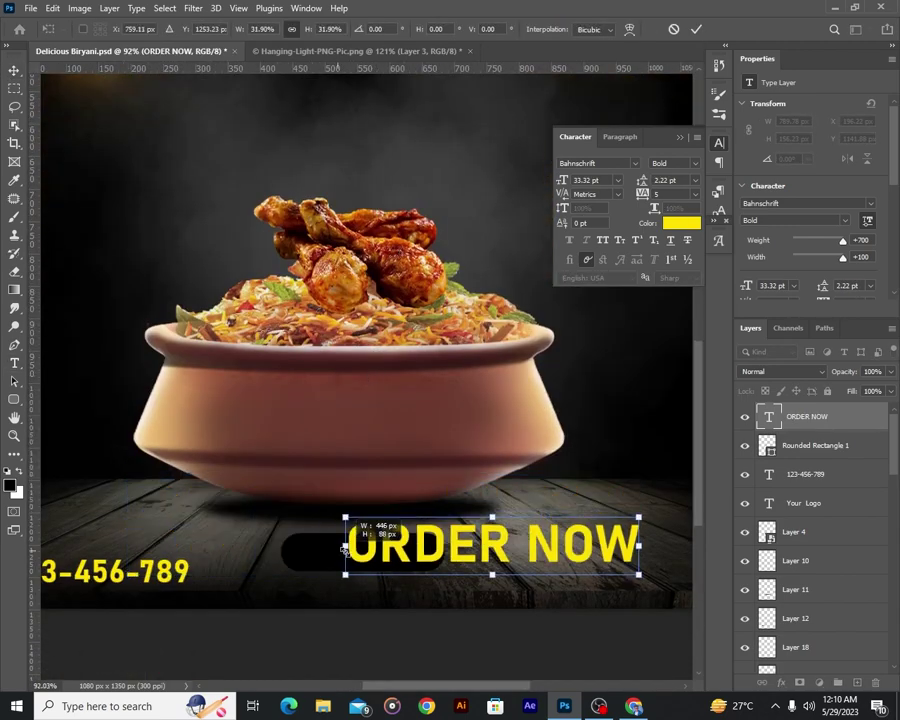
pyautogui.scroll(3, 378, 567)
pyautogui.moveTo(222, 597); pyautogui.dragTo(424, 592)
pyautogui.moveTo(532, 572); pyautogui.dragTo(346, 540)
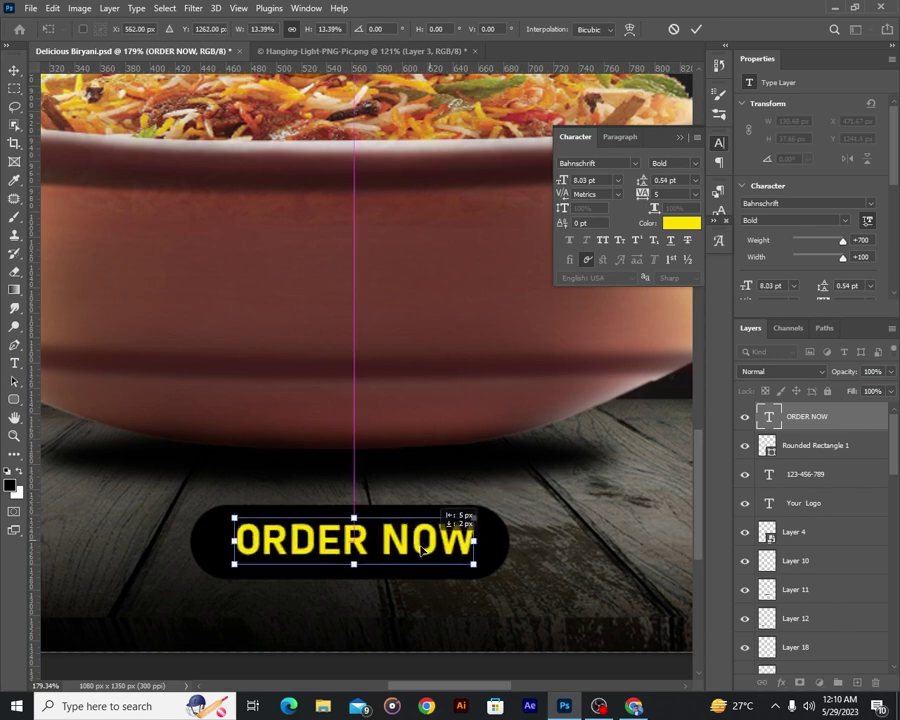
pyautogui.moveTo(456, 520); pyautogui.dragTo(478, 515)
pyautogui.scroll(-5, 478, 515)
pyautogui.press('Return')
pyautogui.scroll(6, 466, 512)
# Fill the rounded rectangle yellow and make the ORDER NOW text black.
pyautogui.click(808, 445)
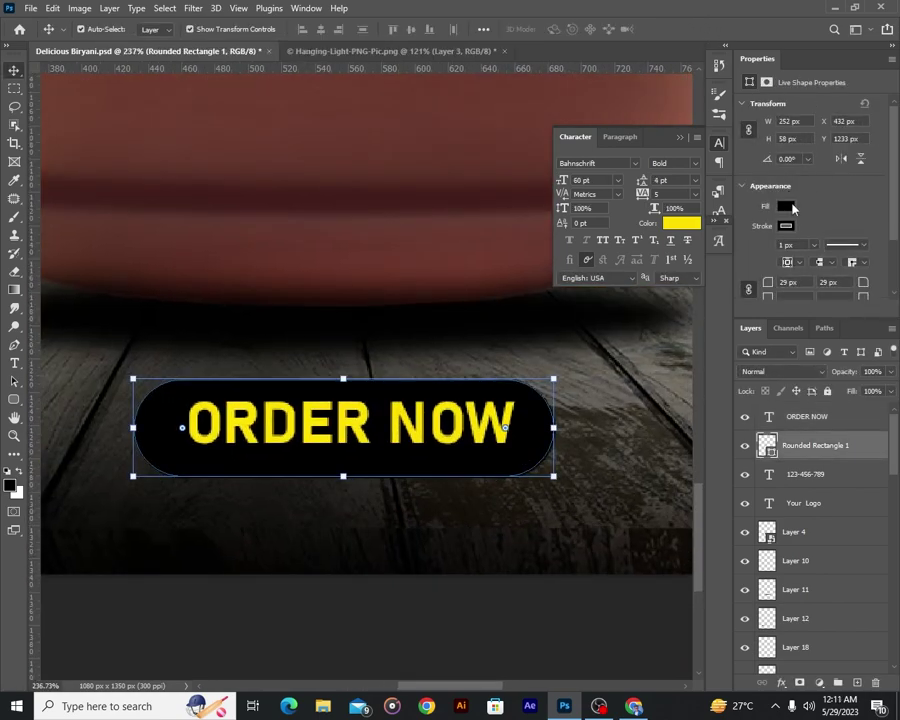
pyautogui.click(786, 206)
pyautogui.click(705, 281)
pyautogui.click(572, 382)
pyautogui.click(806, 416)
# Enlarge the ORDER NOW lettering inside the button.
pyautogui.hotkey('alt', 'BackSpace')
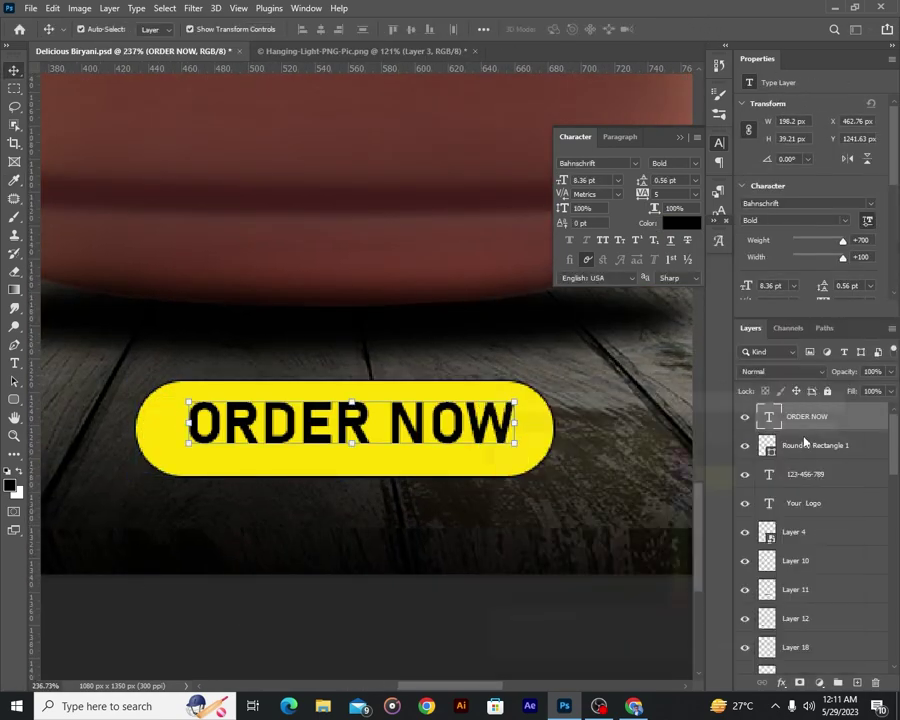
pyautogui.moveTo(481, 425); pyautogui.dragTo(527, 458)
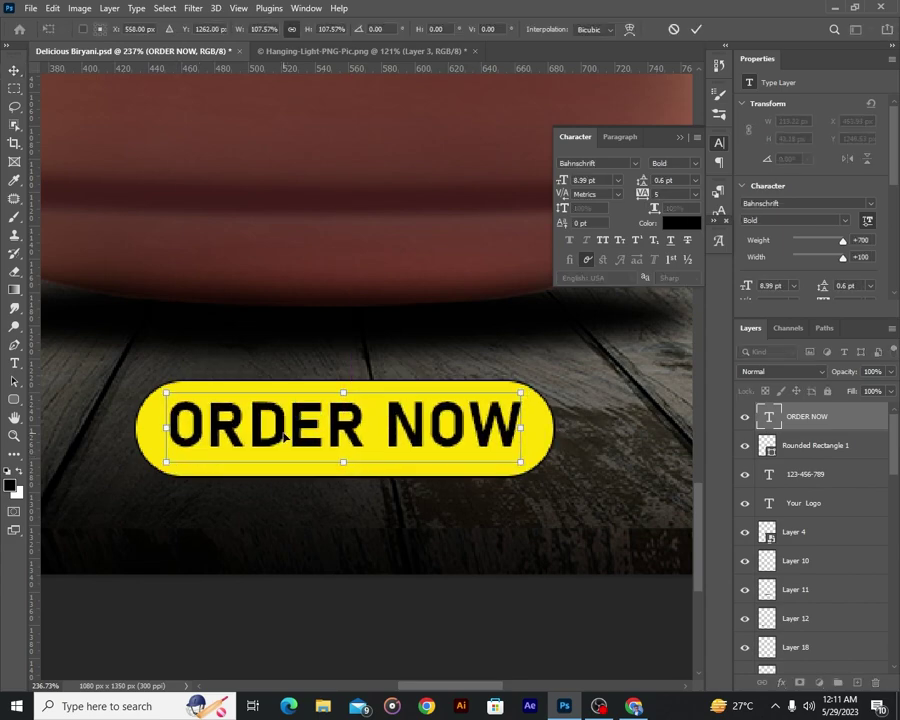
pyautogui.press('Return')
pyautogui.scroll(-3, 318, 452)
pyautogui.click(338, 592)
pyautogui.scroll(-3, 338, 592)
pyautogui.scroll(3, 444, 482)
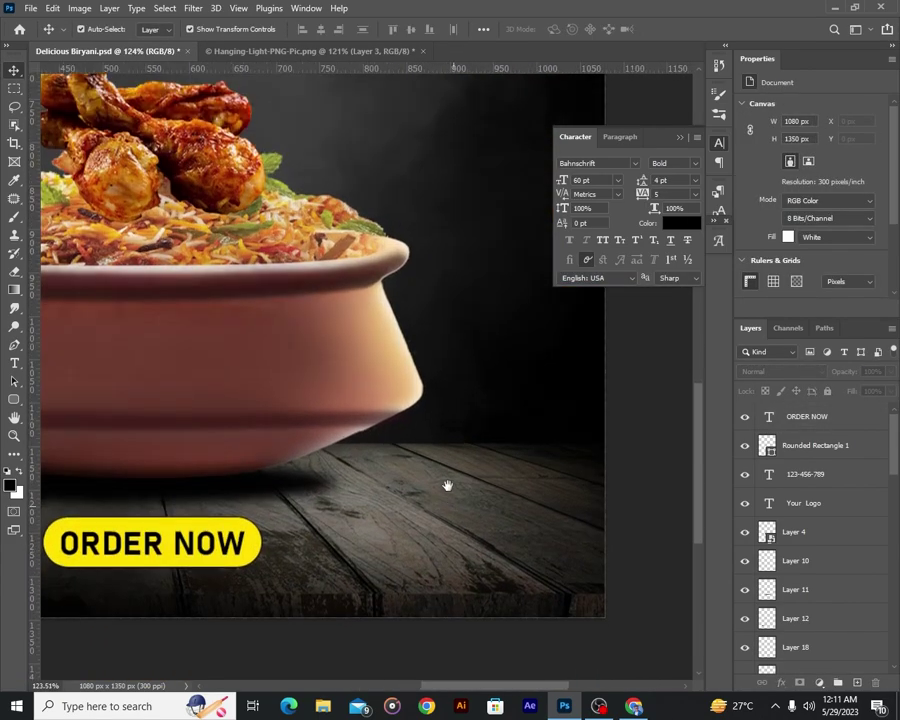
# Add yellow website text, shrunk and placed right of ORDER NOW.
pyautogui.click(680, 137)
pyautogui.click(378, 138)
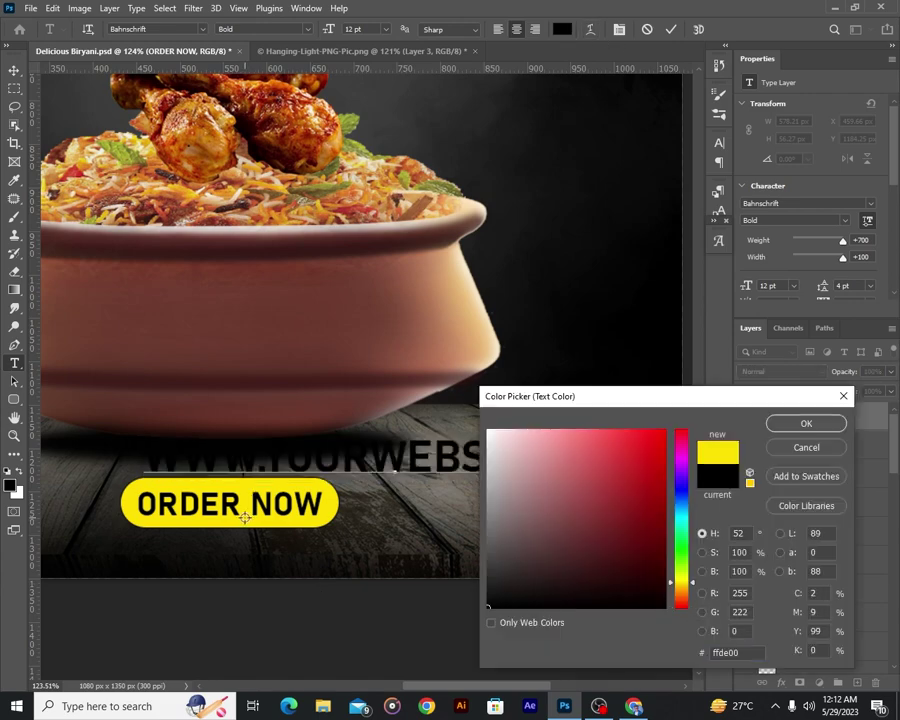
pyautogui.click(806, 423)
pyautogui.hotkey('ctrl', 'Return')
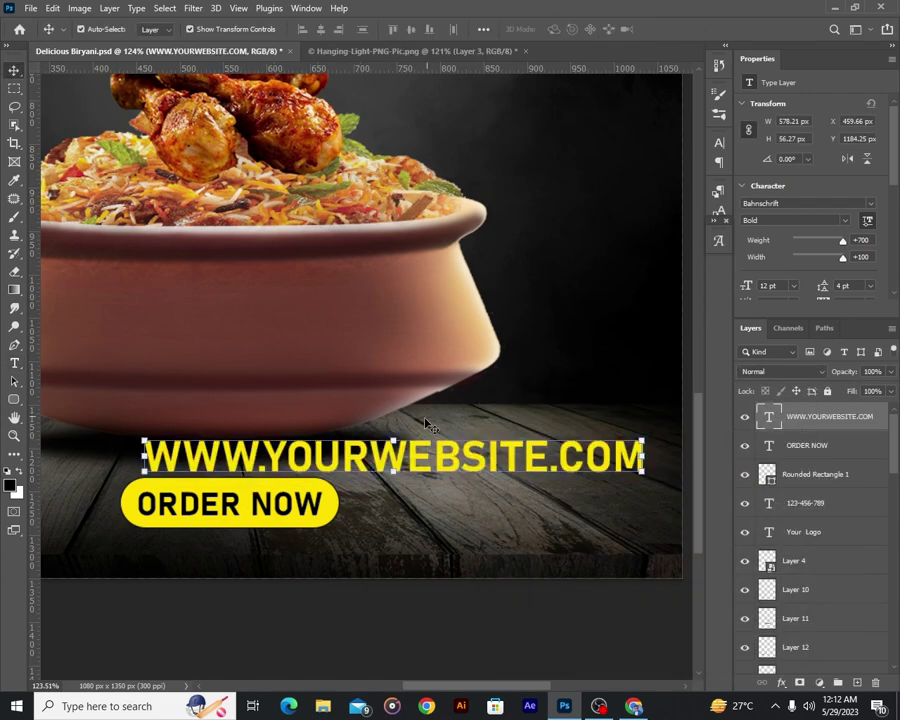
pyautogui.moveTo(140, 466); pyautogui.dragTo(330, 466)
pyautogui.moveTo(536, 476)
pyautogui.mouseDown()
pyautogui.moveTo(562, 507)
pyautogui.moveTo(575, 507)
pyautogui.mouseUp()
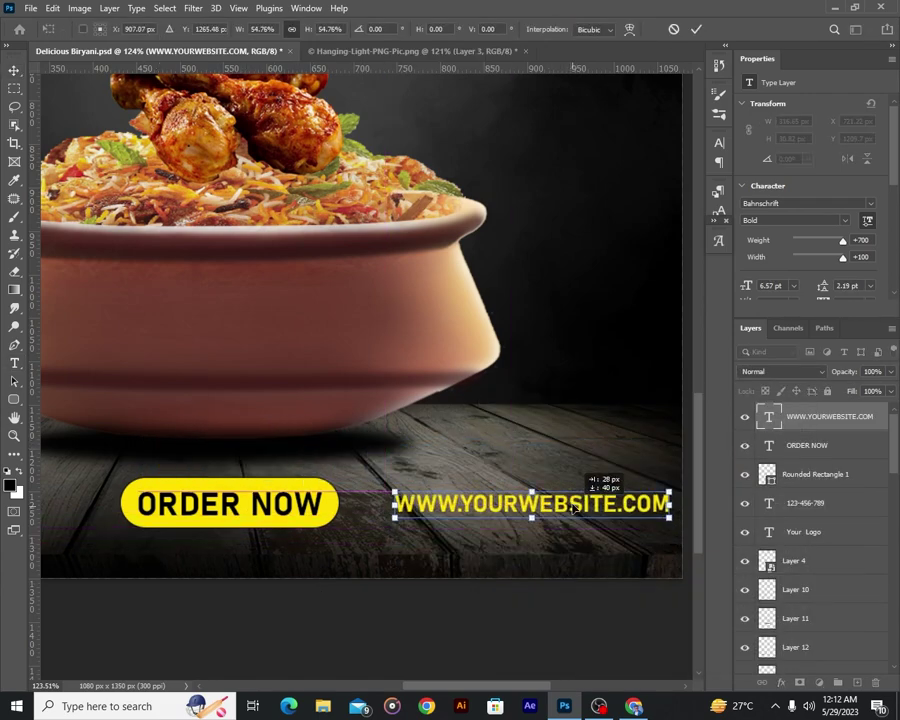
pyautogui.scroll(-3, 540, 495)
pyautogui.scroll(3, 507, 475)
pyautogui.scroll(-2, 507, 475)
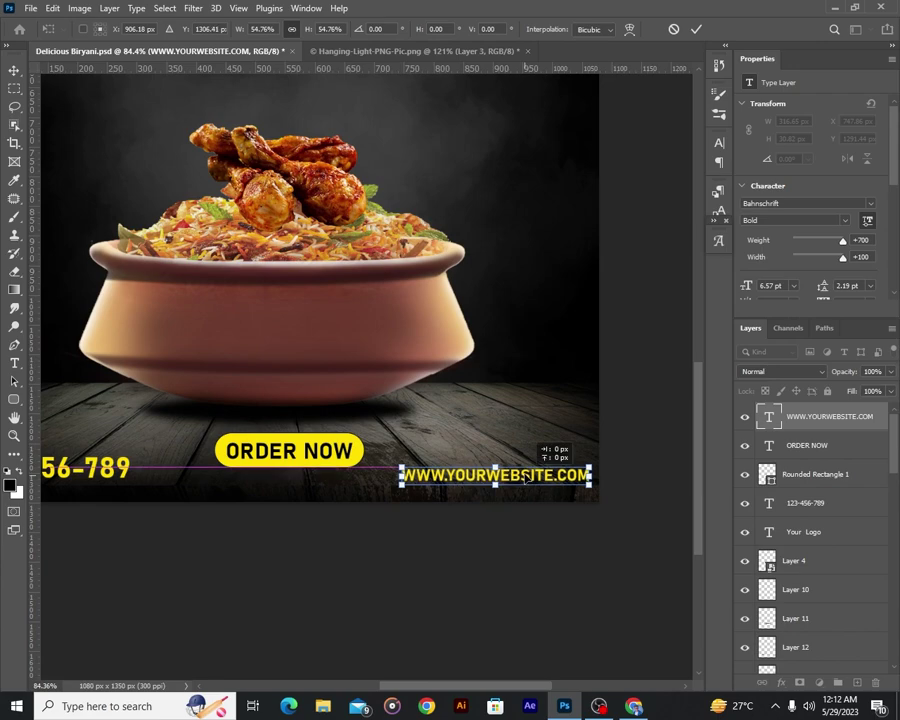
pyautogui.scroll(-2, 525, 478)
pyautogui.scroll(-1, 220, 596)
pyautogui.press('Return')
# Narrow the 123-456-789 phone number text slightly.
pyautogui.scroll(2, 290, 510)
pyautogui.click(281, 500)
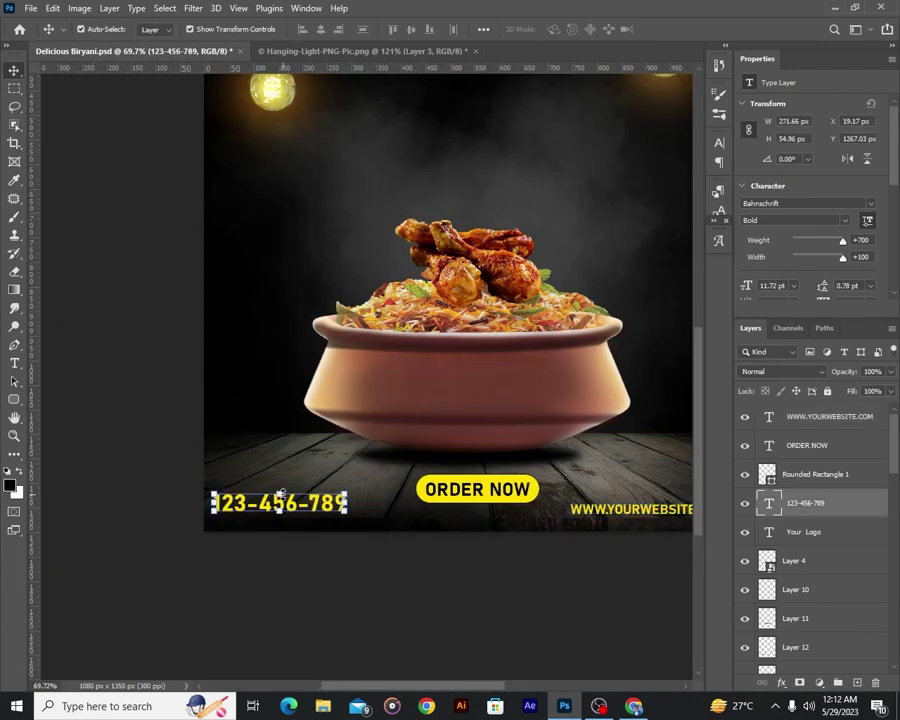
pyautogui.hotkey('ctrl', 't')
pyautogui.moveTo(212, 503); pyautogui.dragTo(227, 503)
pyautogui.press('Return')
pyautogui.scroll(-2, 300, 560)
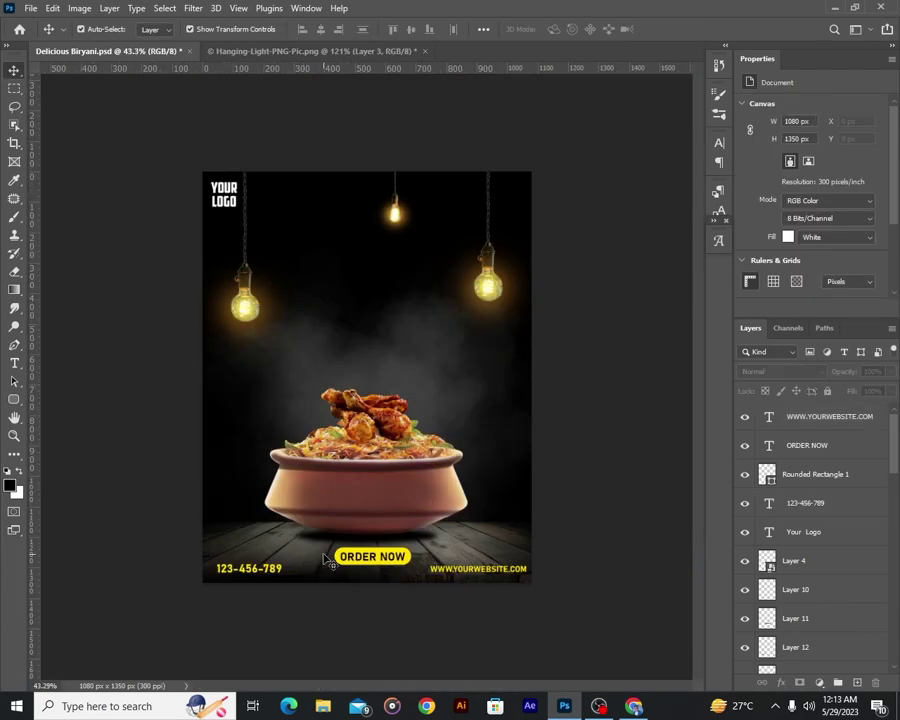
pyautogui.scroll(1, 374, 589)
pyautogui.scroll(1, 374, 589)
# Delete the white background around the arrow using the Magic Wand.
pyautogui.rightClick(14, 124)
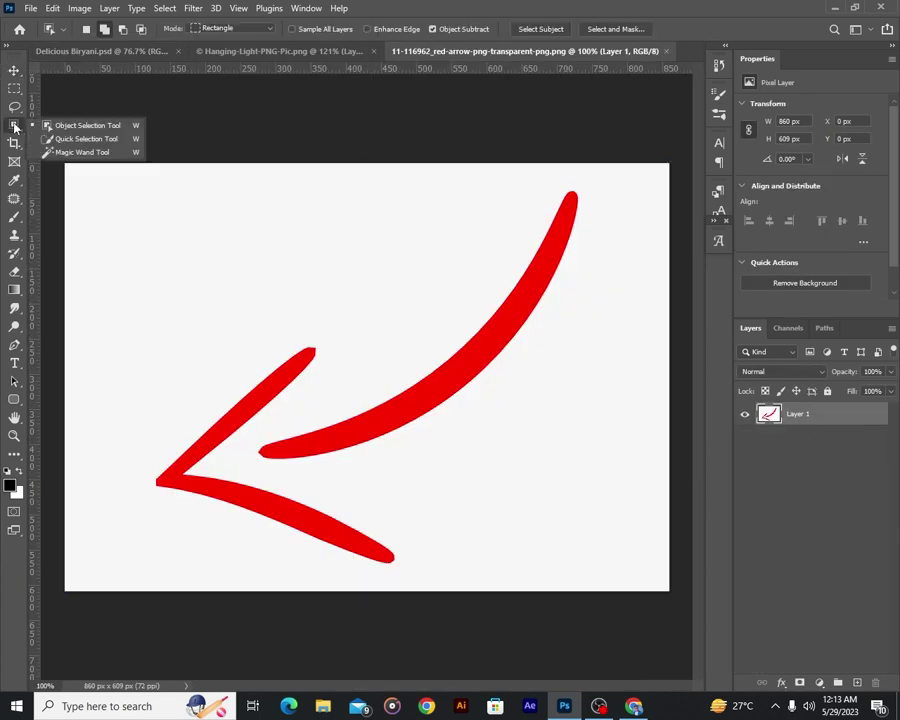
pyautogui.click(80, 150)
pyautogui.click(214, 266)
pyautogui.press('Delete')
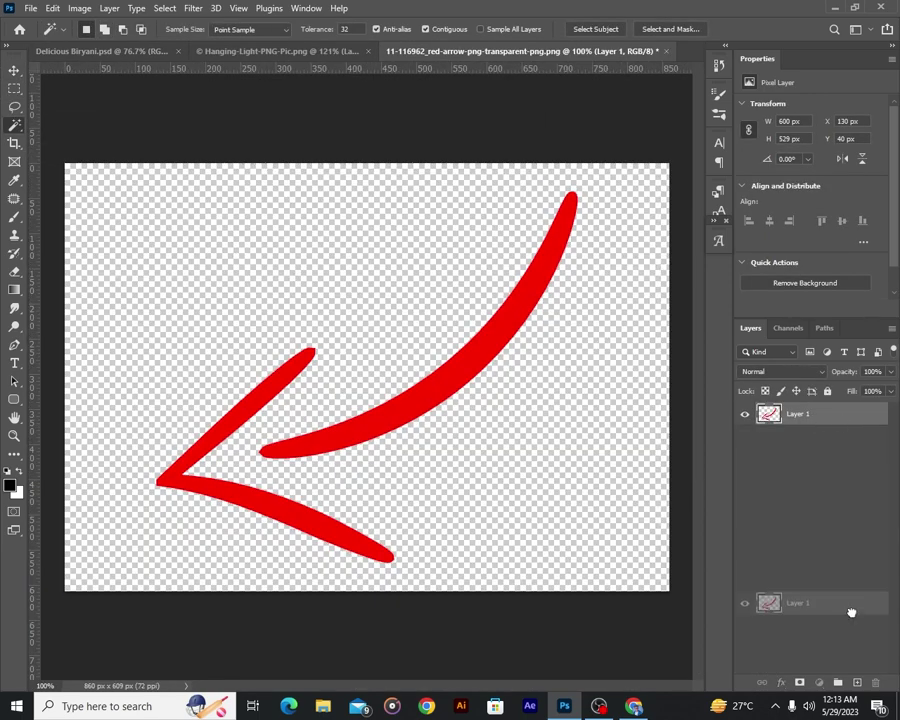
# Set the foreground painting colour to yellow #ffff00.
pyautogui.click(10, 484)
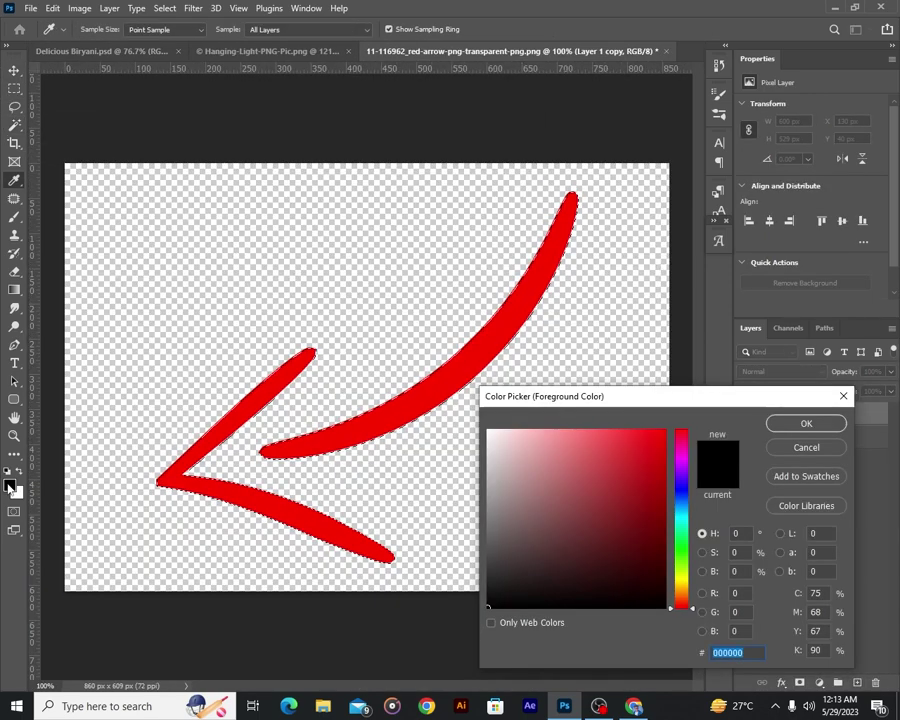
pyautogui.write('ffff00')
pyautogui.moveTo(677, 578); pyautogui.dragTo(679, 580)
pyautogui.press('Return')
# Fill the arrow yellow, bring it into the poster, and scale and rotate it to point right.
pyautogui.hotkey('alt', 'BackSpace')
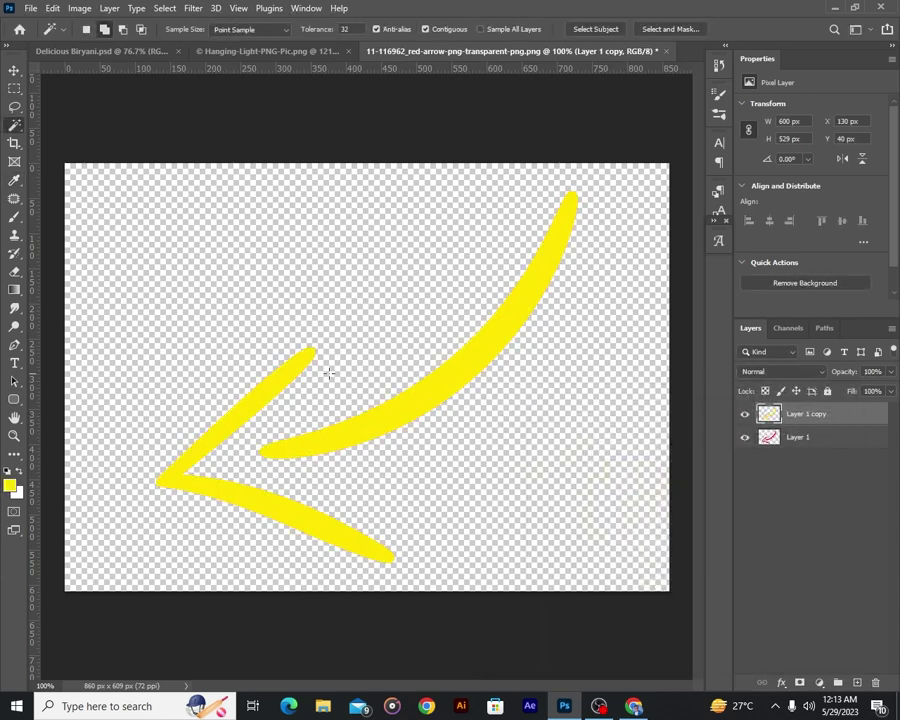
pyautogui.press('v')
pyautogui.moveTo(452, 370); pyautogui.dragTo(395, 355)
pyautogui.hotkey('ctrl', 't')
pyautogui.scroll(-3, 395, 355)
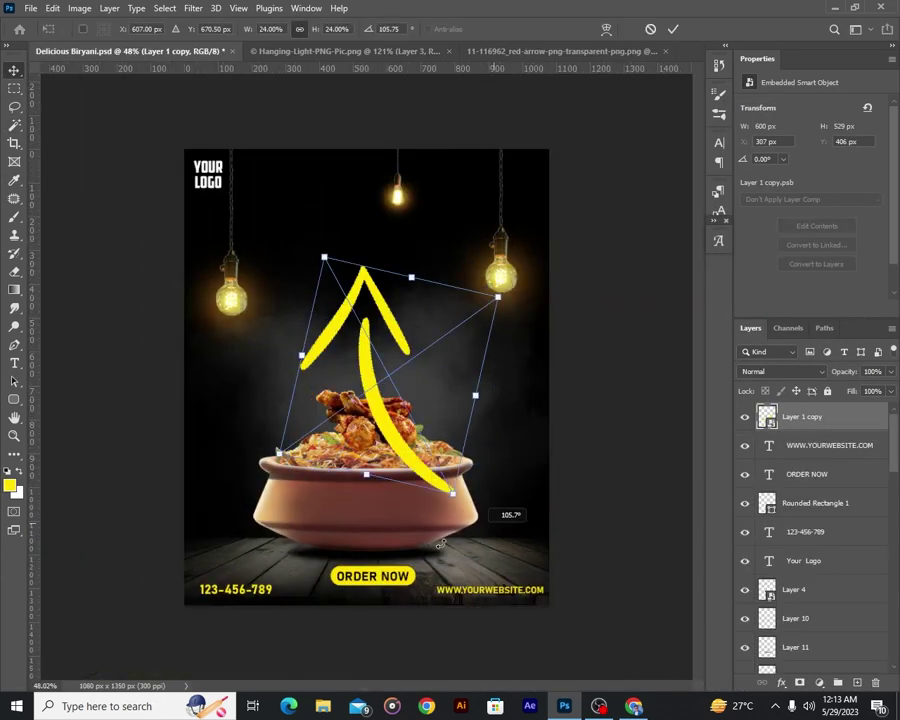
pyautogui.moveTo(492, 292); pyautogui.dragTo(512, 250)
pyautogui.moveTo(296, 470); pyautogui.dragTo(420, 440)
pyautogui.scroll(3, 535, 321)
pyautogui.moveTo(535, 321); pyautogui.dragTo(555, 378)
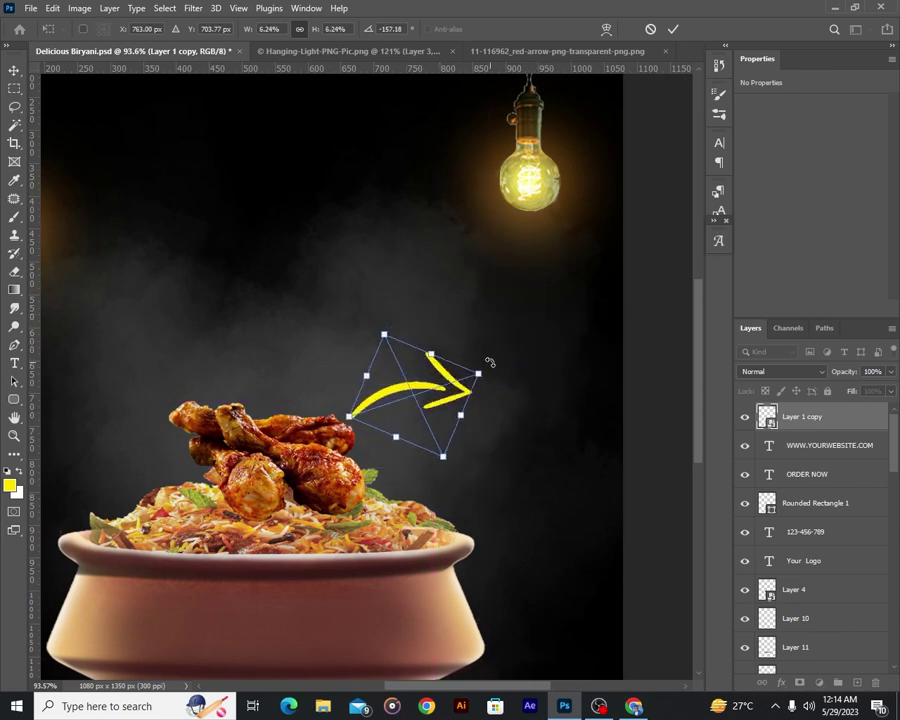
pyautogui.press('Return')
# Add a FREE HOME text line coloured white.
pyautogui.scroll(2, 528, 450)
pyautogui.scroll(-3, 528, 450)
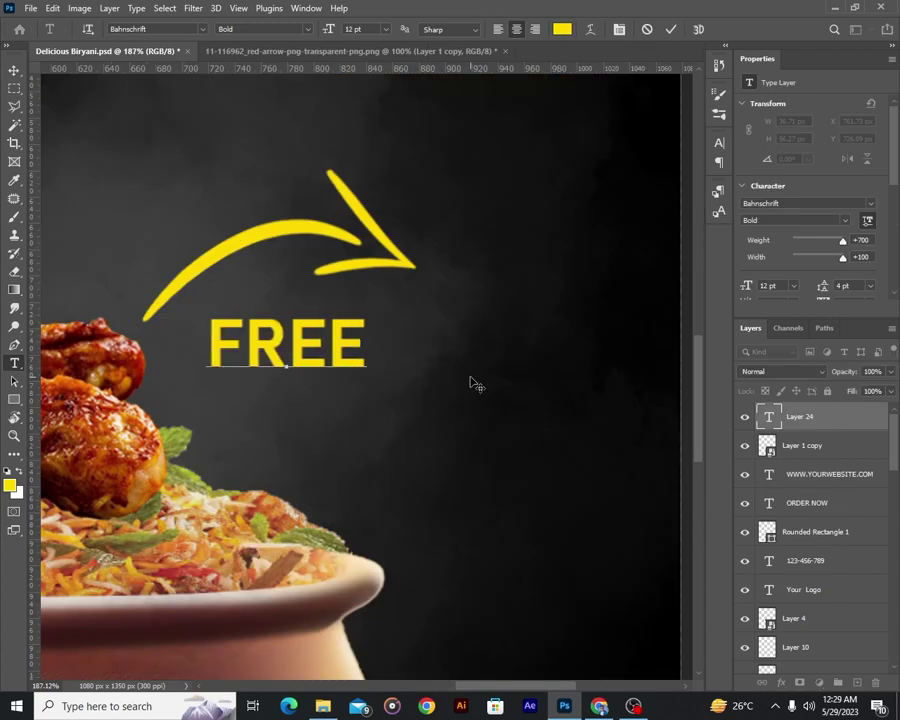
pyautogui.write('HOME')
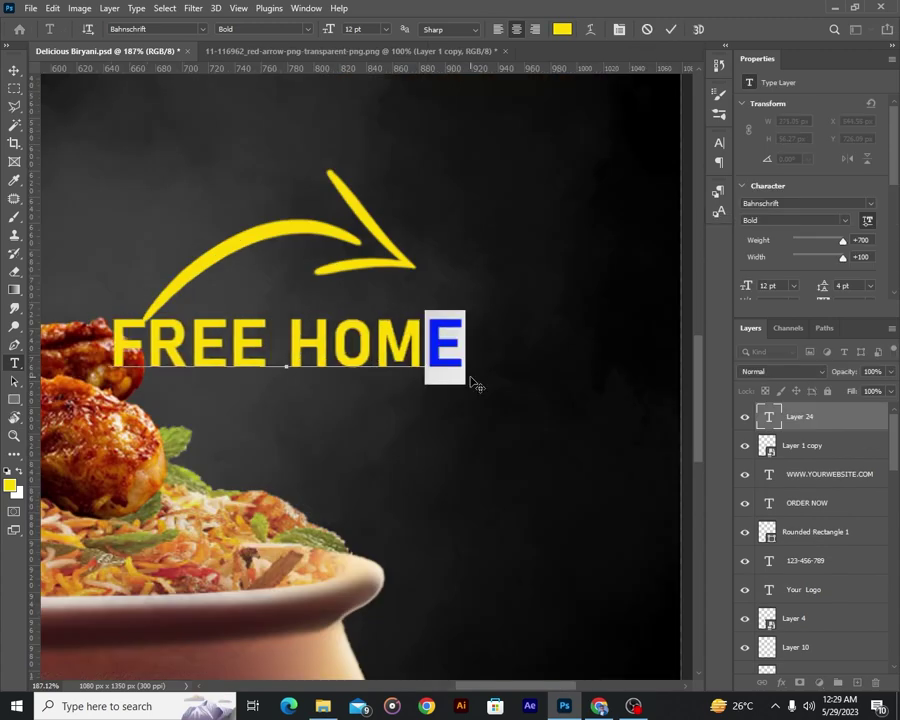
pyautogui.hotkey('ctrl', 'a')
pyautogui.click(562, 28)
pyautogui.click(693, 438)
pyautogui.click(15, 66)
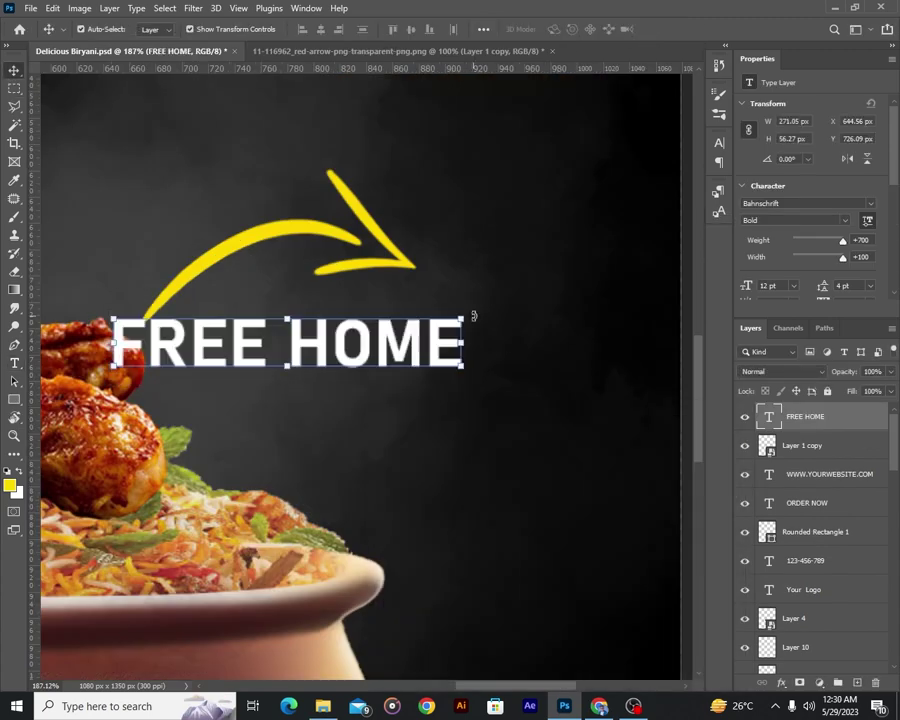
# Tilt, shrink and position the FREE HOME text beside the arrow tip.
pyautogui.hotkey('ctrl', 't')
pyautogui.moveTo(470, 322)
pyautogui.mouseDown()
pyautogui.moveTo(472, 292)
pyautogui.moveTo(540, 265)
pyautogui.mouseUp()
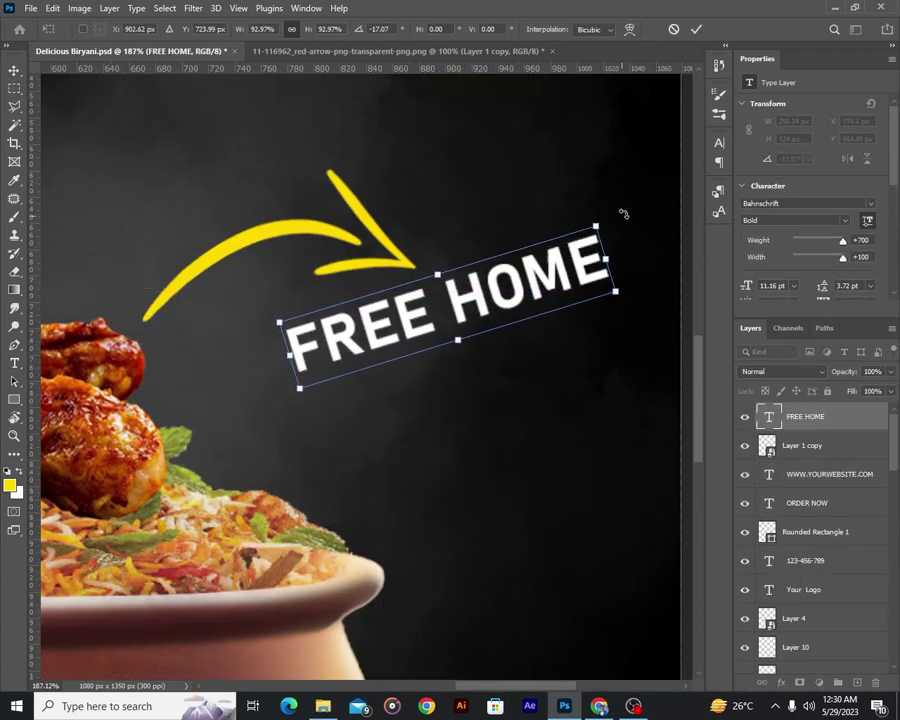
pyautogui.moveTo(623, 211); pyautogui.dragTo(615, 200)
pyautogui.moveTo(290, 372); pyautogui.dragTo(394, 366)
pyautogui.moveTo(450, 300)
pyautogui.mouseDown()
pyautogui.moveTo(395, 300)
pyautogui.moveTo(454, 336)
pyautogui.mouseUp()
pyautogui.click(697, 29)
# Change the duplicated text to DILIVERY coloured yellow, then view the whole poster.
pyautogui.doubleClick(480, 320)
pyautogui.write('DE')
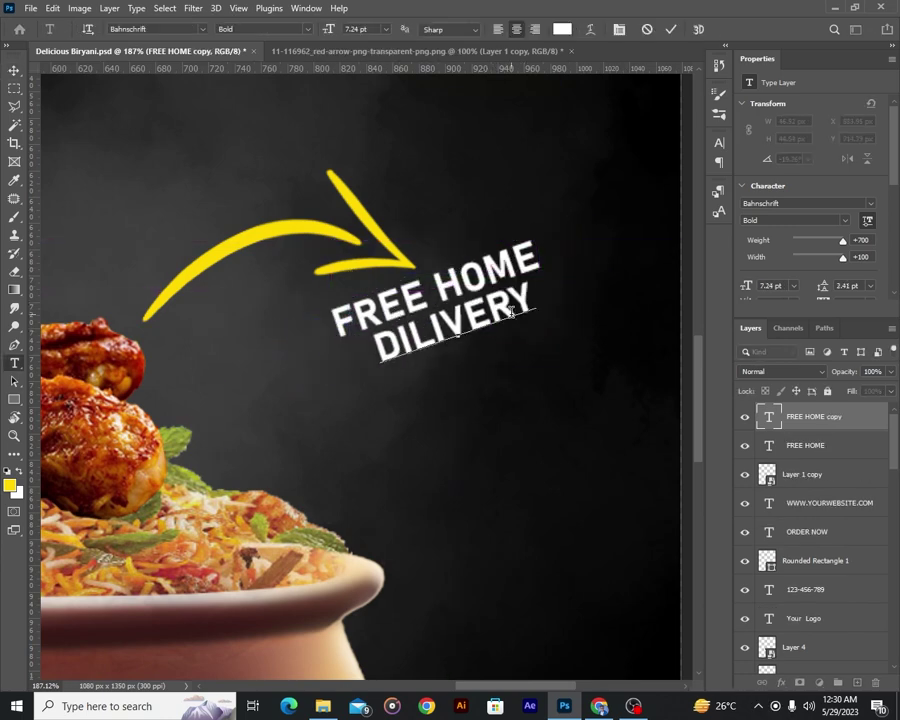
pyautogui.click(15, 70)
pyautogui.doubleClick(768, 416)
pyautogui.click(562, 29)
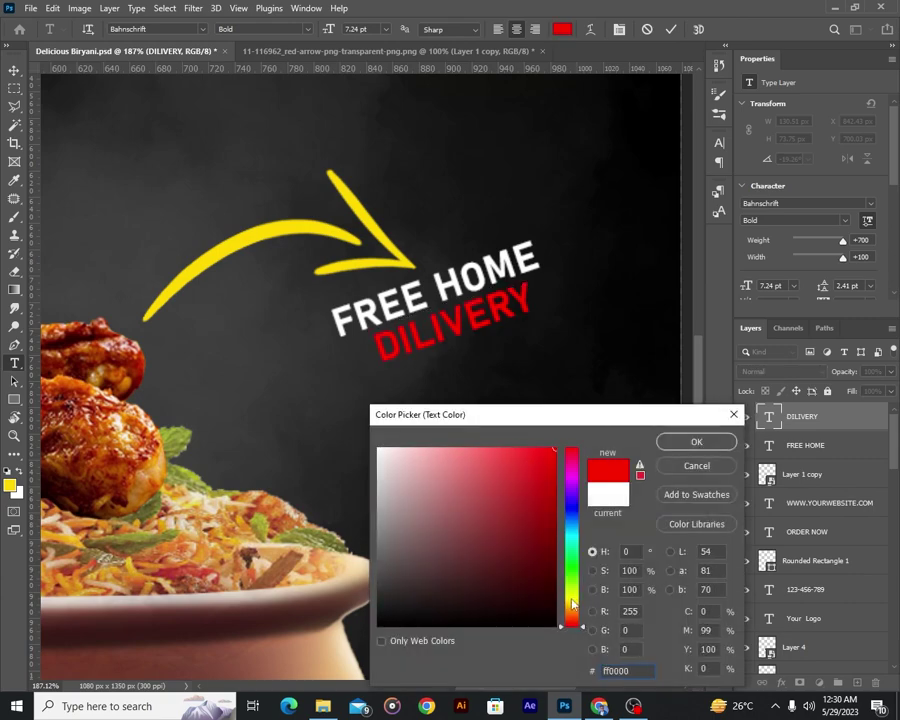
pyautogui.click(380, 262)
pyautogui.click(695, 440)
pyautogui.hotkey('ctrl', '0')
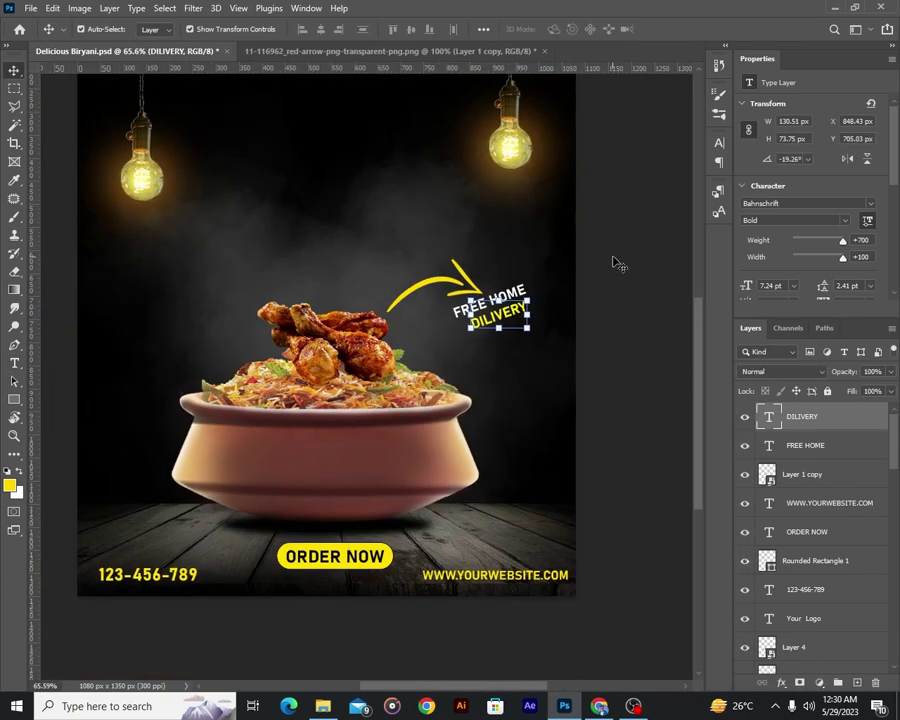
pyautogui.click(560, 318)
# Duplicate the yellow arrow and flip the copy horizontally to point left.
pyautogui.hotkey('ctrl', 't')
pyautogui.rightClick(328, 358)
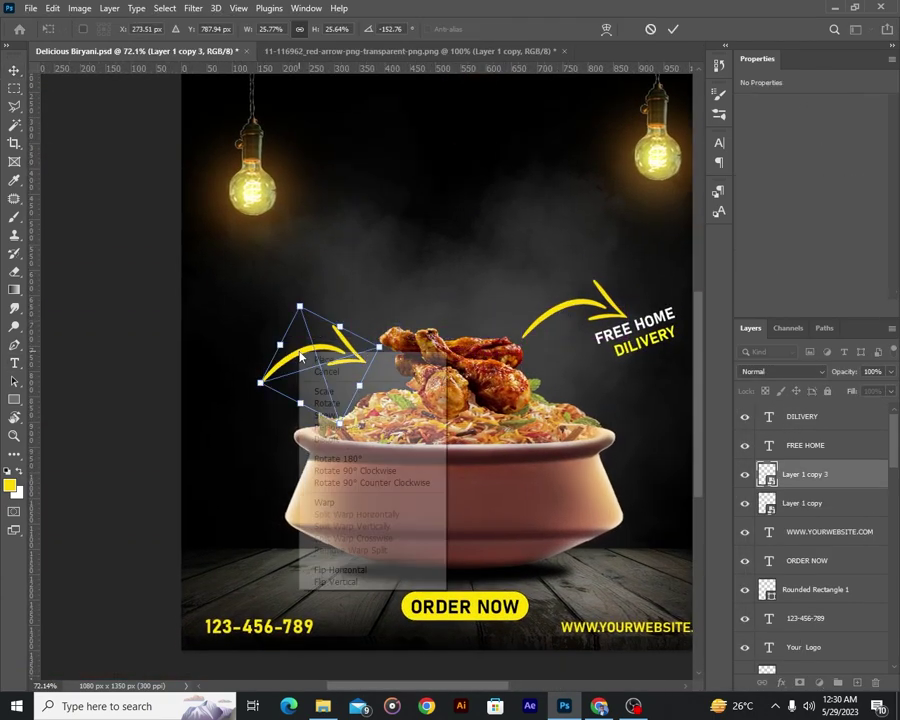
pyautogui.click(420, 620)
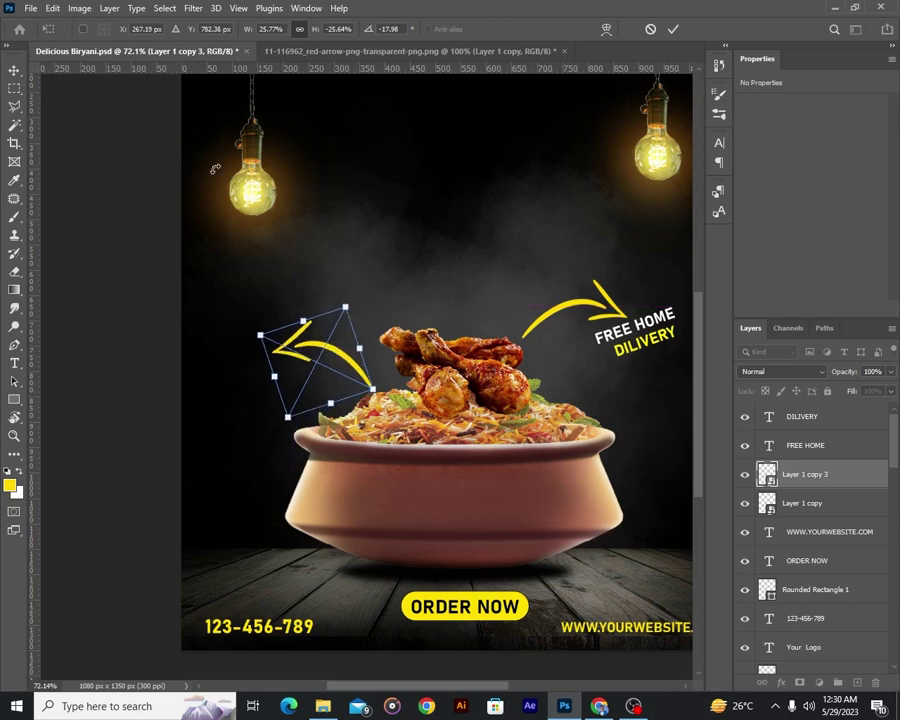
pyautogui.press('Return')
# Copy the FREE HOME text over to the left arrow and rotate it.
pyautogui.scroll(2, 255, 366)
pyautogui.scroll(-2, 120, 333)
pyautogui.scroll(-1, 657, 311)
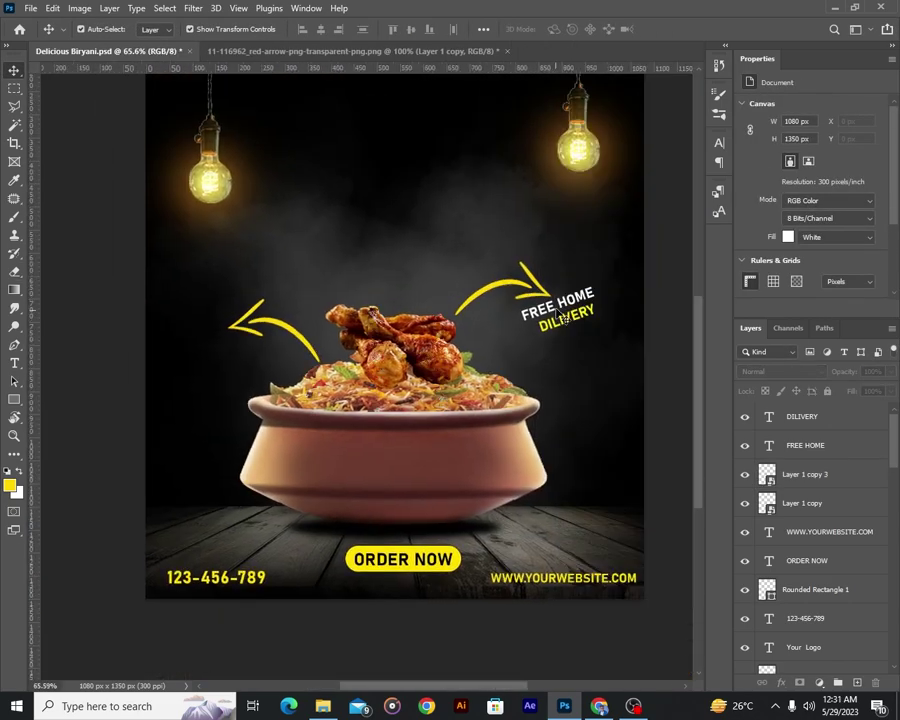
pyautogui.moveTo(563, 317); pyautogui.dragTo(222, 372)
pyautogui.scroll(3, 210, 360)
pyautogui.moveTo(352, 306)
pyautogui.mouseDown()
pyautogui.moveTo(365, 352)
pyautogui.moveTo(411, 321)
pyautogui.mouseUp()
pyautogui.press('Return')
# Change the copied text to 50%, enlarge it and place it below the left arrow tip.
pyautogui.doubleClick(404, 318)
pyautogui.write('50')
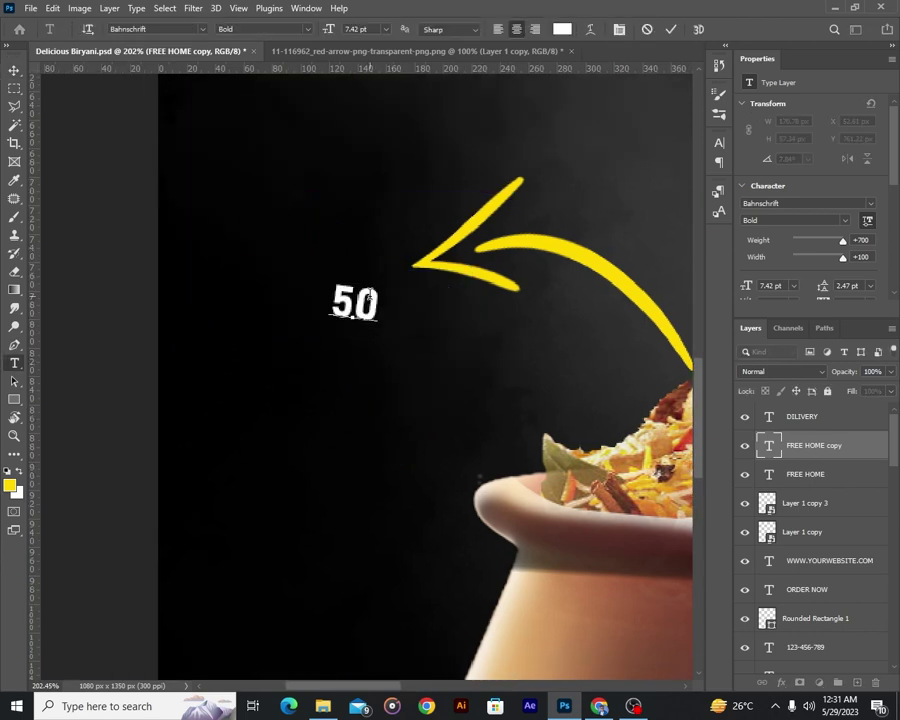
pyautogui.hotkey('ctrl', 'Return')
pyautogui.press('v')
pyautogui.moveTo(397, 324); pyautogui.dragTo(441, 376)
pyautogui.moveTo(336, 289); pyautogui.dragTo(367, 318)
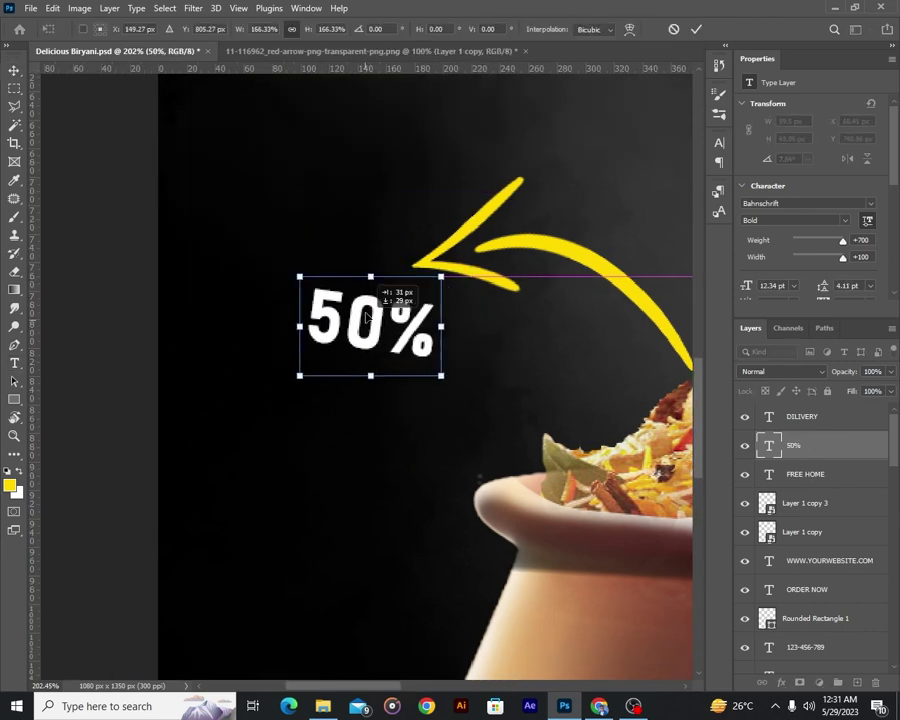
pyautogui.press('Return')
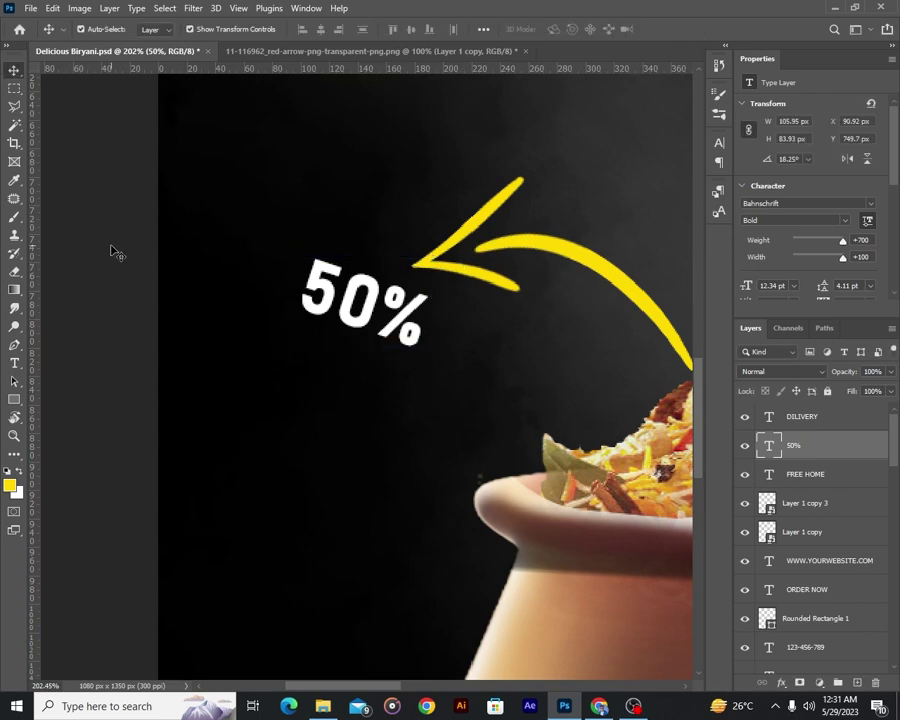
# Duplicate the yellow DILIVERY text beneath 50% and rotate it to match.
pyautogui.scroll(-5, 325, 367)
pyautogui.moveTo(670, 308); pyautogui.dragTo(270, 358)
pyautogui.scroll(5, 270, 358)
pyautogui.hotkey('ctrl', 't')
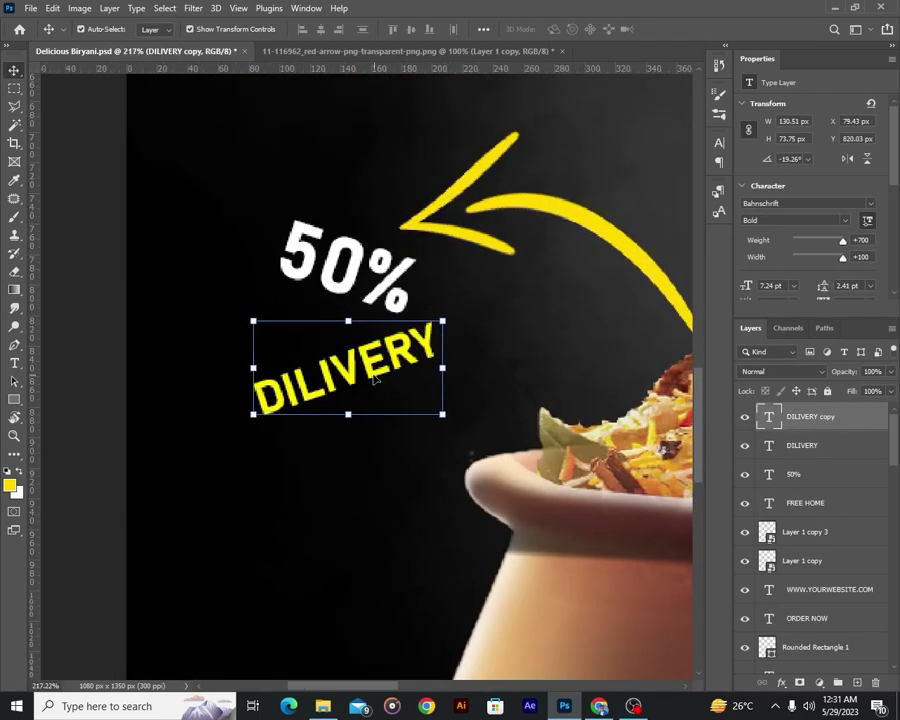
pyautogui.moveTo(445, 420); pyautogui.dragTo(458, 398)
pyautogui.moveTo(368, 313); pyautogui.dragTo(368, 322)
pyautogui.press('Return')
# Finish the copy as yellow OFF text and nudge it slightly right under 50%.
pyautogui.press('t')
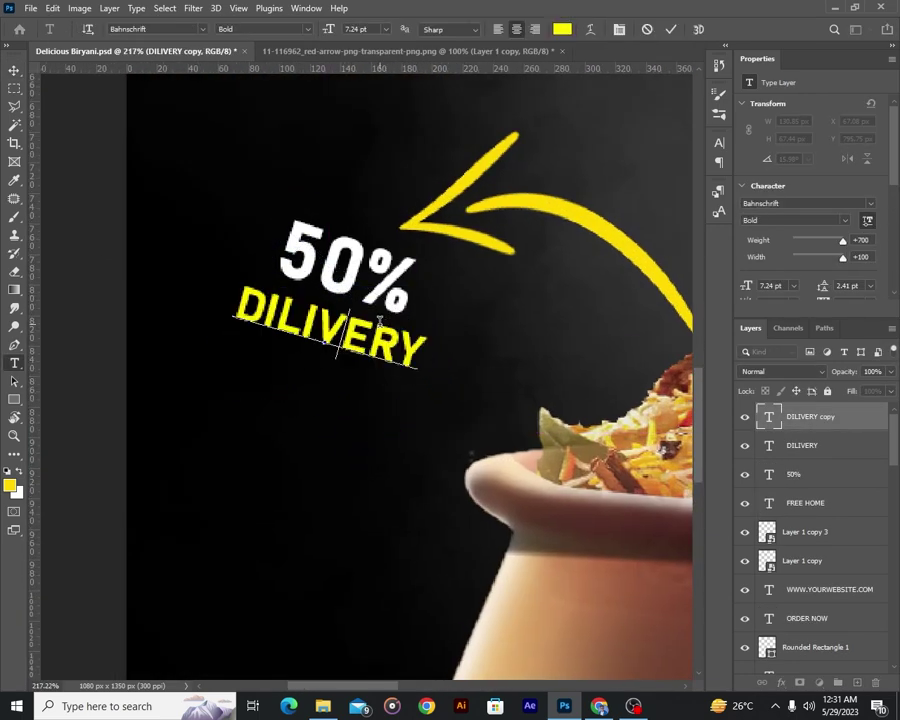
pyautogui.write('OFF')
pyautogui.hotkey('ctrl', 'Return')
pyautogui.press('v')
pyautogui.scroll(-3, 320, 325)
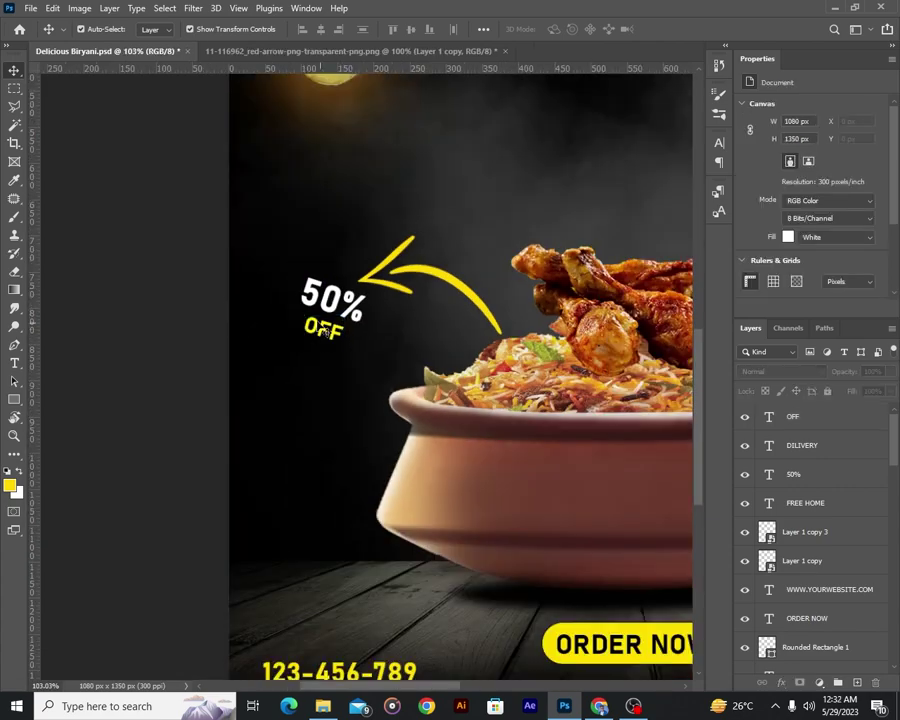
pyautogui.scroll(5, 316, 326)
pyautogui.hotkey('shift', 'Right')
pyautogui.hotkey('shift', 'Right')
pyautogui.scroll(-3, 317, 330)
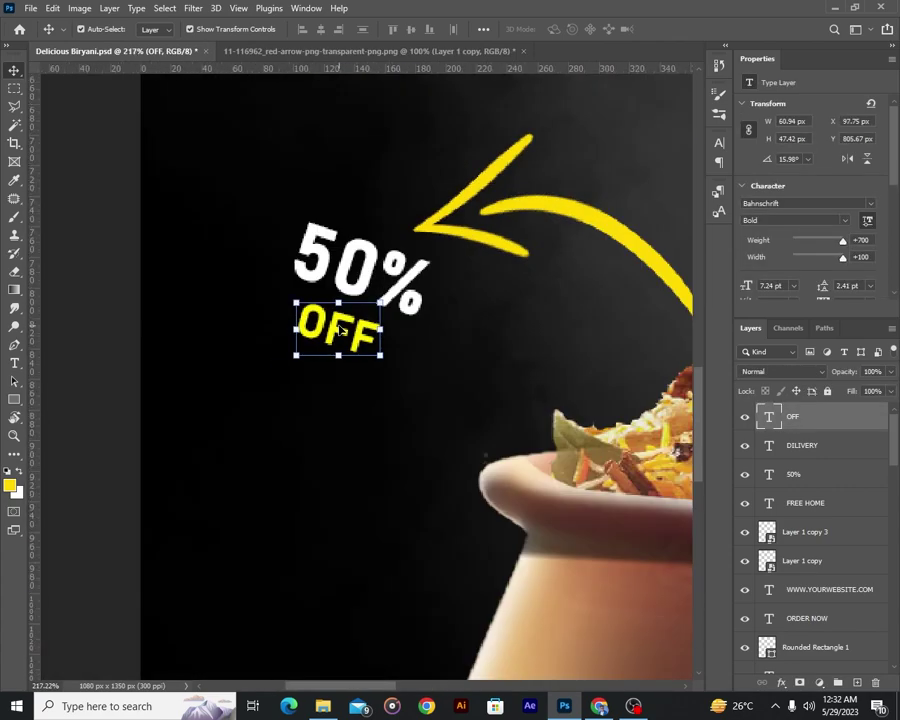
pyautogui.click(257, 315)
pyautogui.scroll(-2, 350, 278)
pyautogui.scroll(-1, 352, 279)
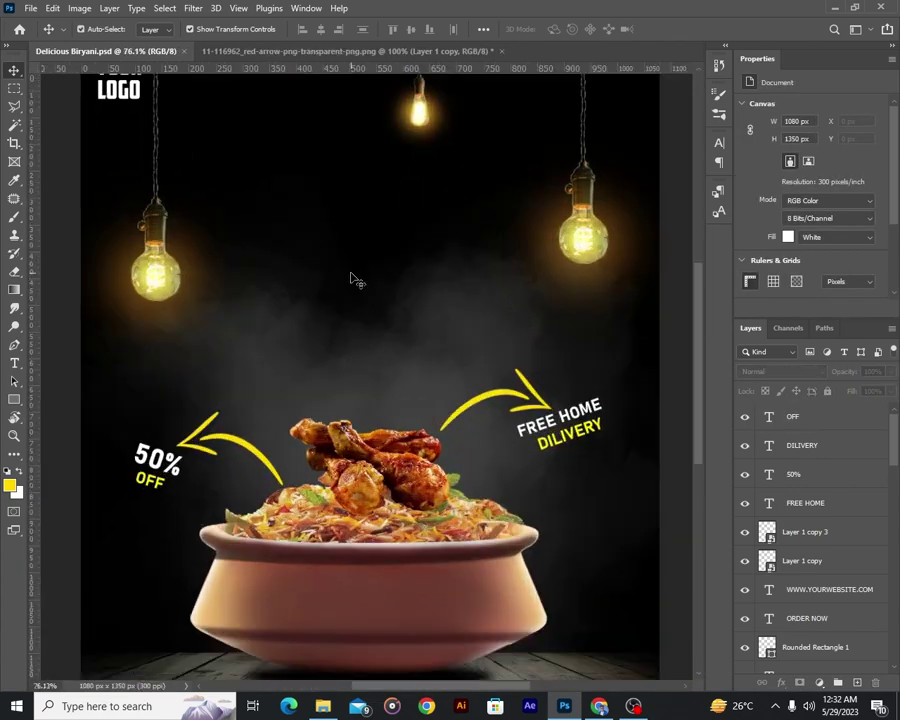
# Type the Delicious title above the food menu and set its font to Badcats.
pyautogui.click(311, 235)
pyautogui.write('dE')
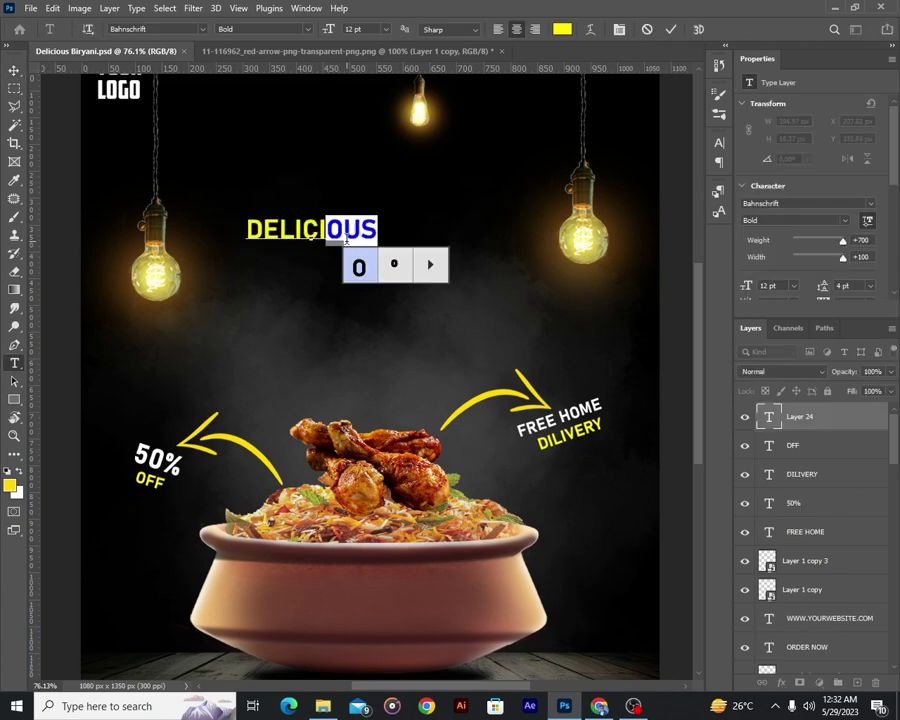
pyautogui.click(718, 143)
pyautogui.click(583, 161)
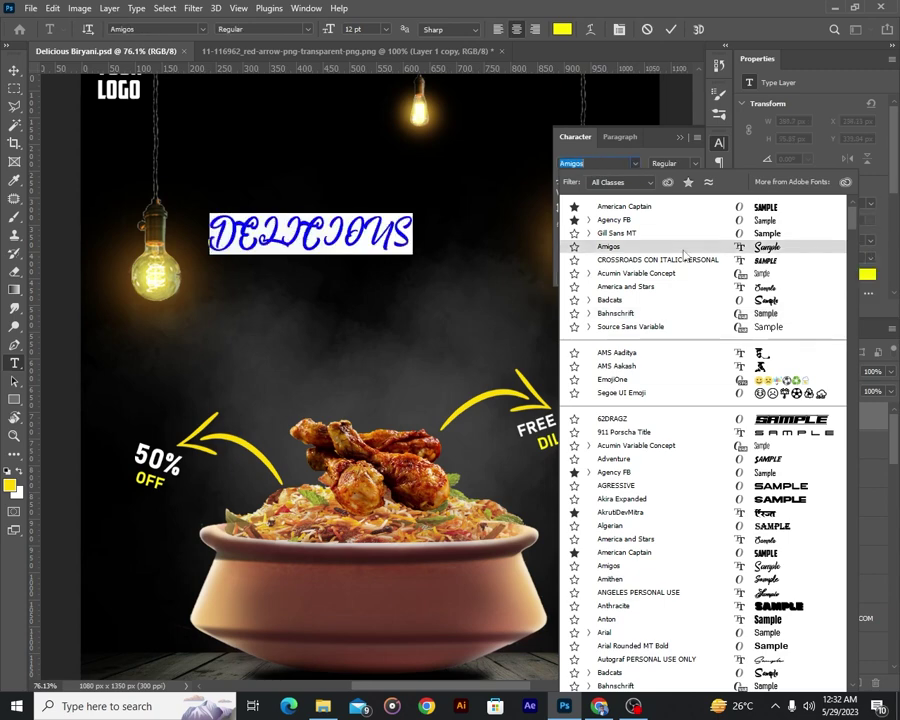
pyautogui.click(623, 297)
# Enlarge the Delicious title and position it between the bulbs.
pyautogui.moveTo(350, 214); pyautogui.dragTo(496, 118)
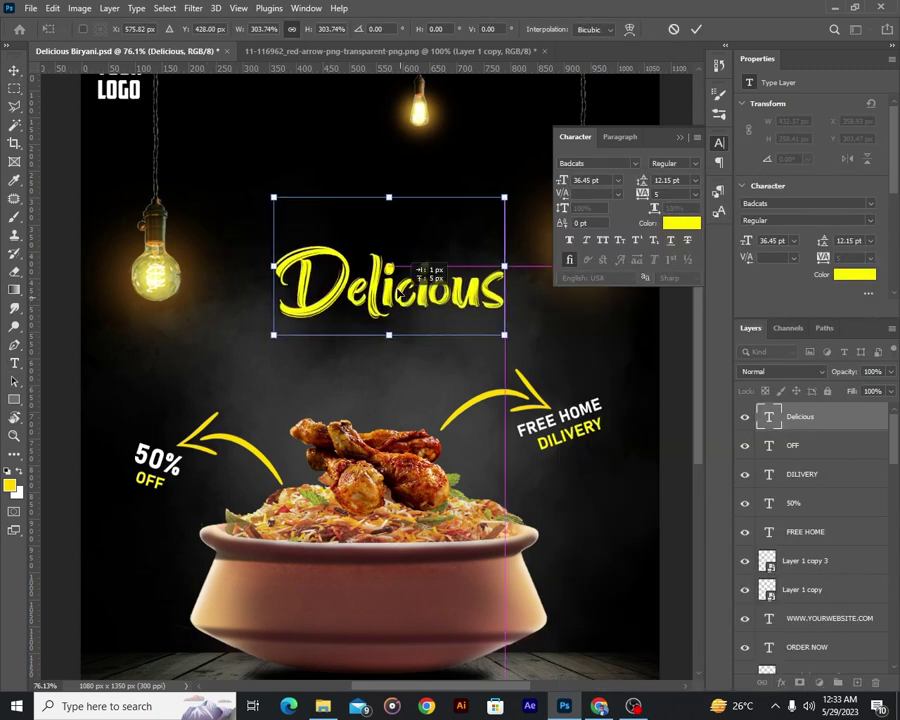
pyautogui.scroll(-2, 502, 146)
pyautogui.moveTo(416, 207); pyautogui.dragTo(385, 225)
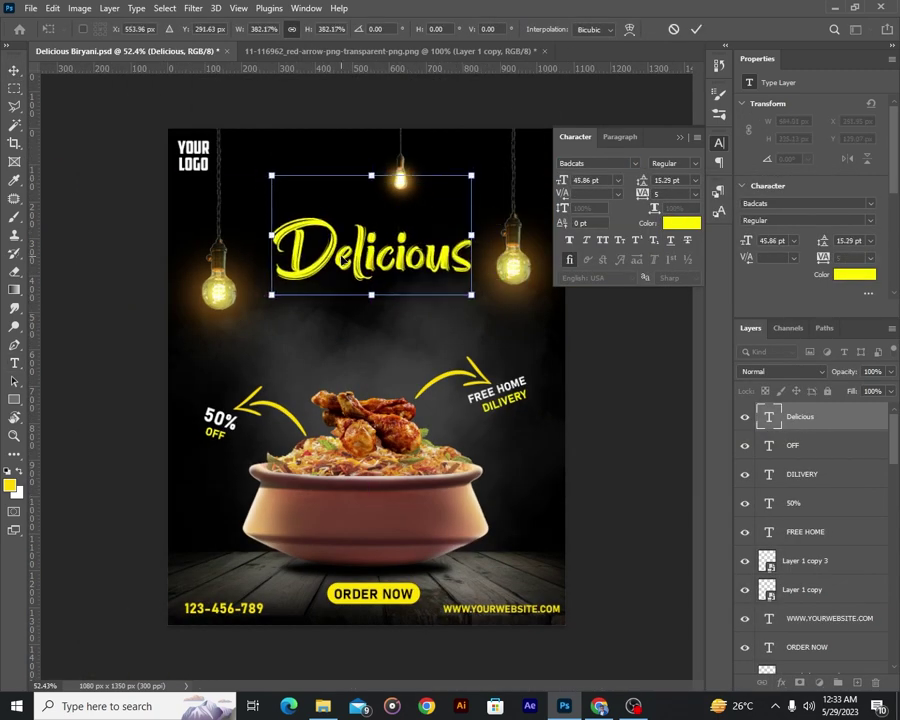
pyautogui.press('Return')
pyautogui.scroll(3, 458, 191)
# Duplicate the title, shrink the copy and change it to white (ffffff) 'food menu' text.
pyautogui.moveTo(410, 283); pyautogui.dragTo(410, 343)
pyautogui.hotkey('ctrl', 't')
pyautogui.moveTo(180, 270)
pyautogui.mouseDown()
pyautogui.moveTo(288, 313)
pyautogui.moveTo(360, 305)
pyautogui.mouseUp()
pyautogui.press('Return')
pyautogui.doubleClick(424, 280)
pyautogui.write('food menu')
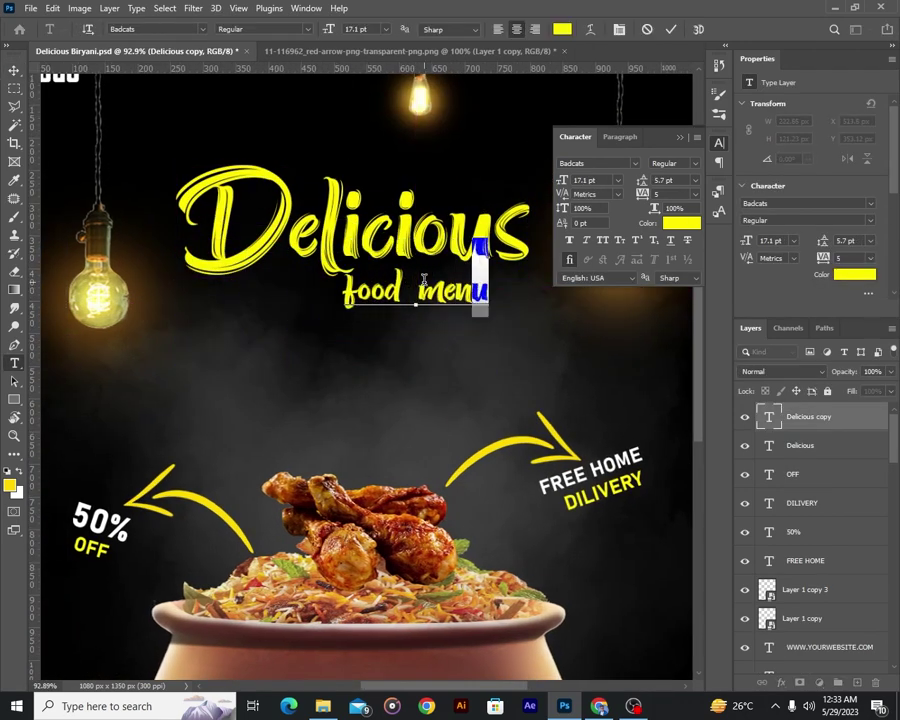
pyautogui.hotkey('ctrl', 'shift', 'Left')
pyautogui.hotkey('ctrl', 'shift', 'Left')
pyautogui.click(681, 222)
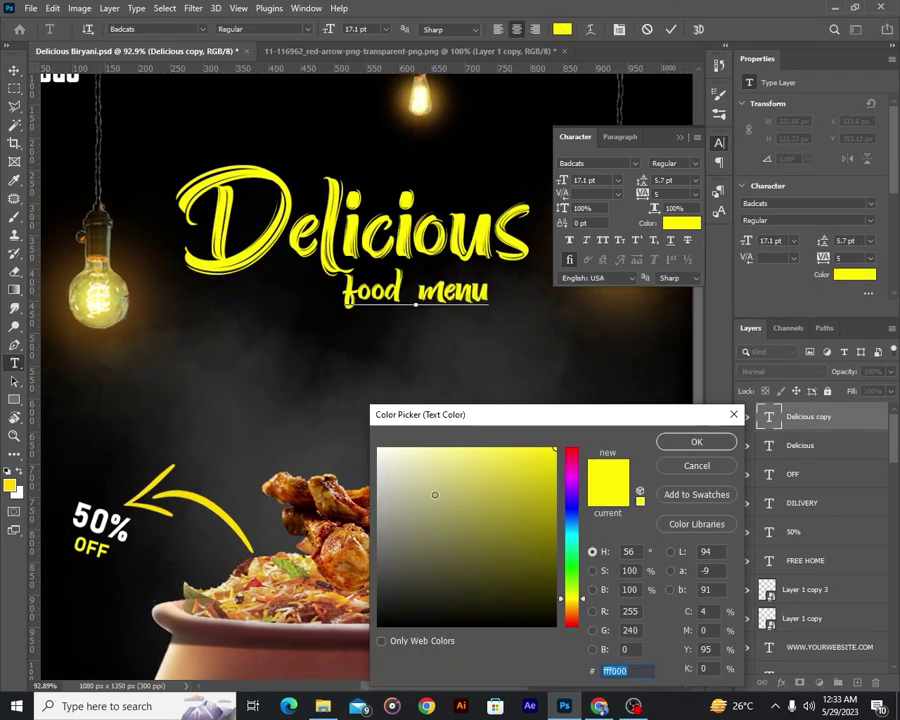
pyautogui.write('ffffff')
pyautogui.press('Return')
pyautogui.click(600, 163)
# Set the food menu font to Amigos, shrink it beneath the title, then show the arrow image.
pyautogui.click(598, 255)
pyautogui.click(14, 70)
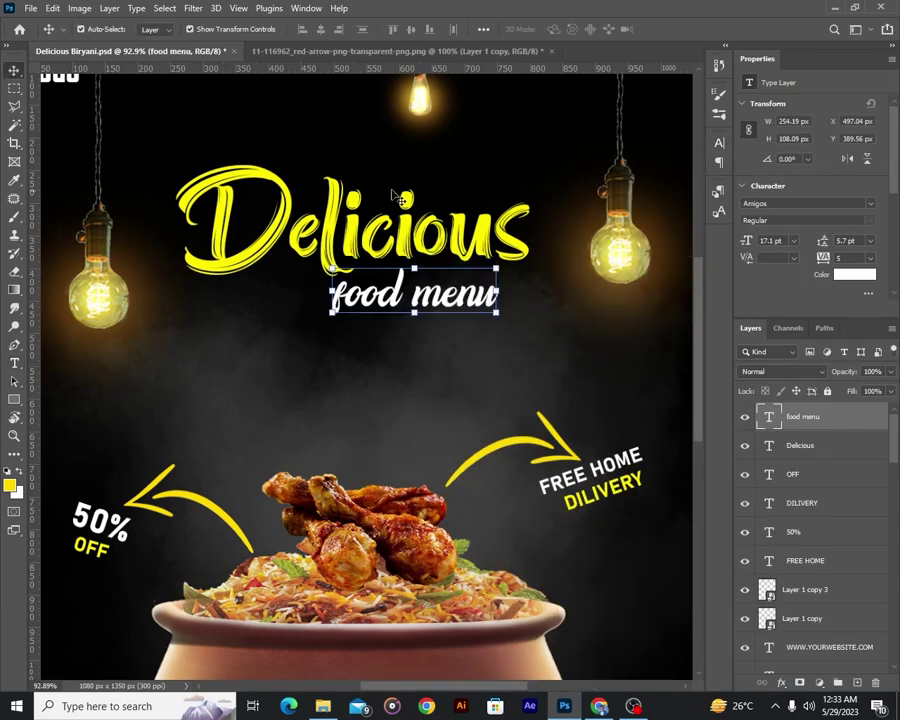
pyautogui.scroll(3, 395, 290)
pyautogui.moveTo(285, 251); pyautogui.dragTo(351, 251)
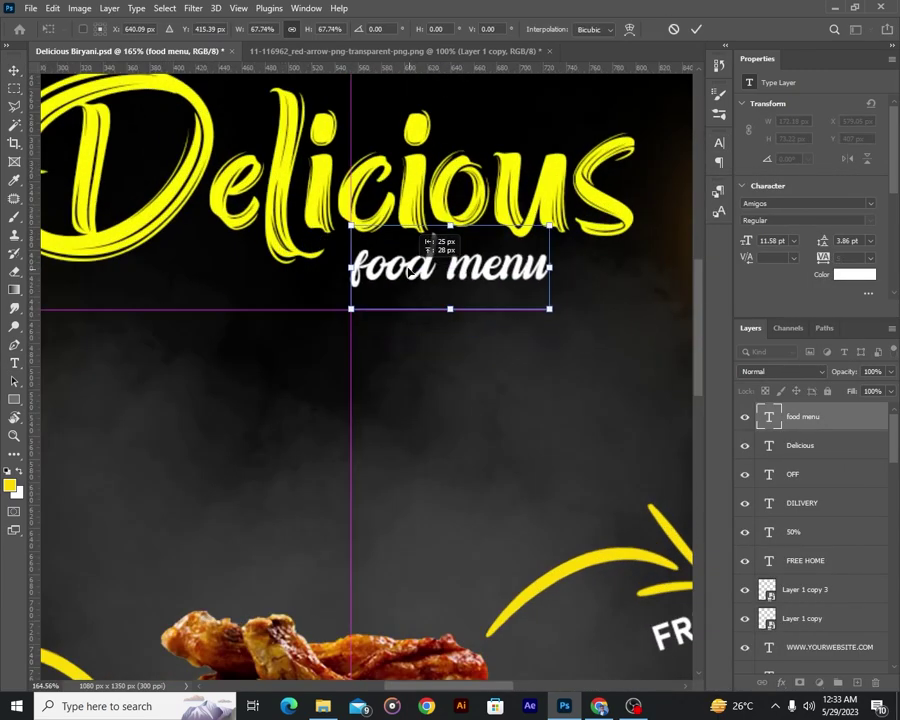
pyautogui.hotkey('ctrl', '0')
pyautogui.click(693, 30)
pyautogui.scroll(-2, 480, 300)
pyautogui.scroll(1, 484, 295)
pyautogui.scroll(1, 462, 325)
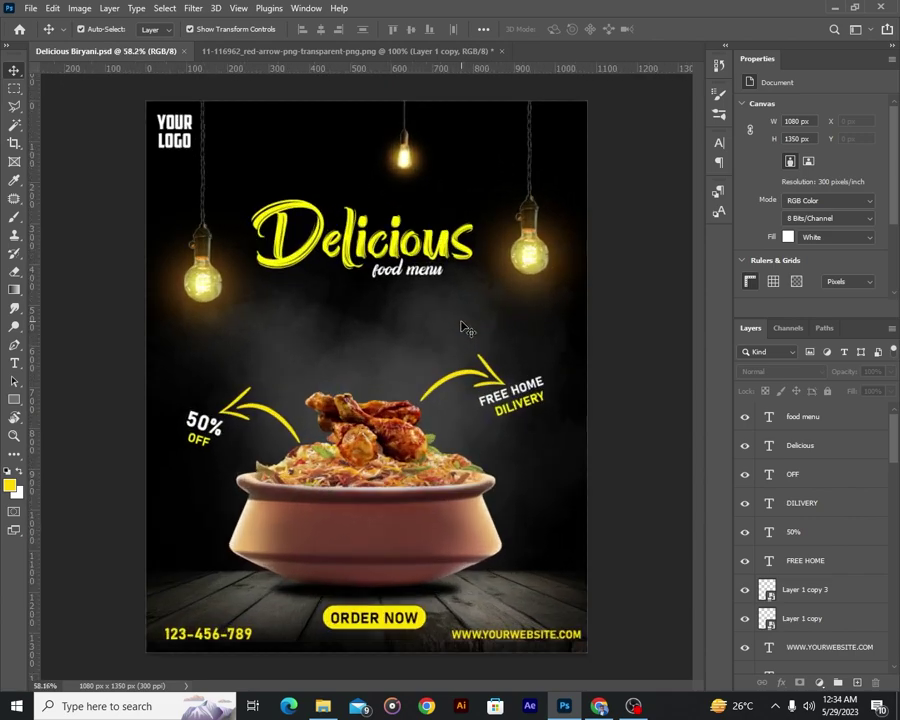
pyautogui.click(242, 51)
pyautogui.click(100, 51)
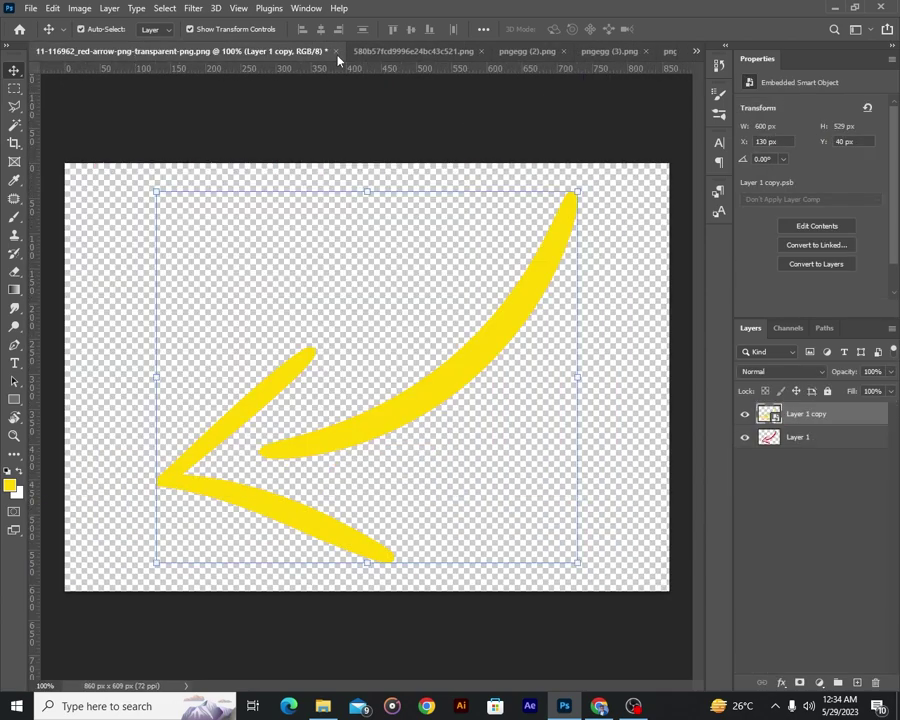
# Convert the Instagram image to a smart object and drag it into the poster.
pyautogui.click(340, 51)
pyautogui.rightClick(828, 416)
pyautogui.click(700, 290)
pyautogui.moveTo(400, 330); pyautogui.dragTo(370, 300)
# Shrink the Instagram icon to a small size at the poster's top-right corner.
pyautogui.hotkey('ctrl', 't')
pyautogui.moveTo(420, 350); pyautogui.dragTo(380, 320)
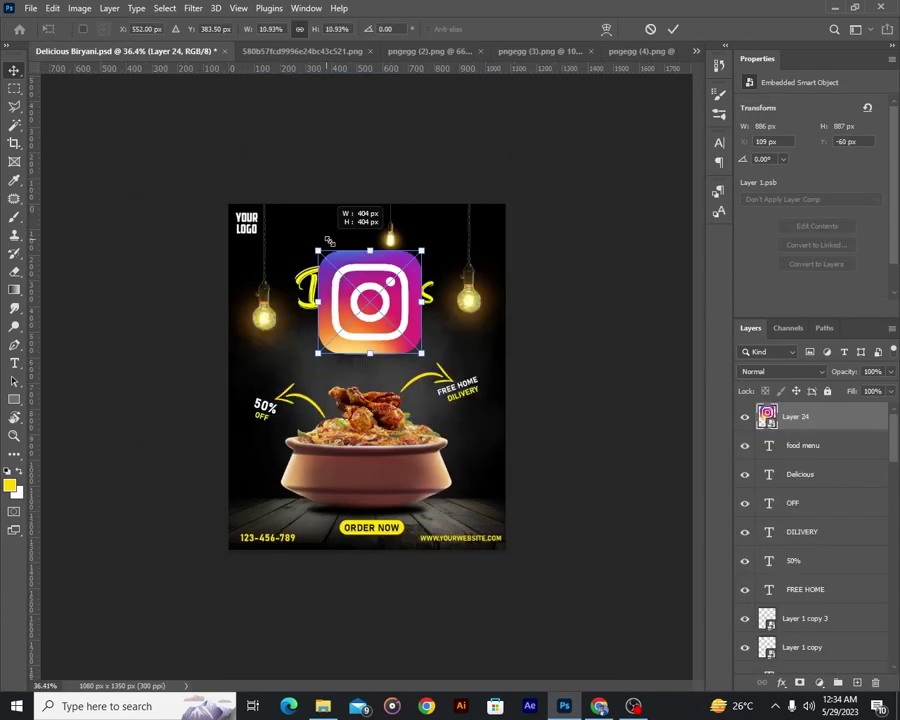
pyautogui.scroll(3, 373, 266)
pyautogui.scroll(-2, 372, 266)
pyautogui.moveTo(372, 266)
pyautogui.mouseDown()
pyautogui.moveTo(522, 172)
pyautogui.moveTo(544, 134)
pyautogui.mouseUp()
pyautogui.scroll(-2, 534, 192)
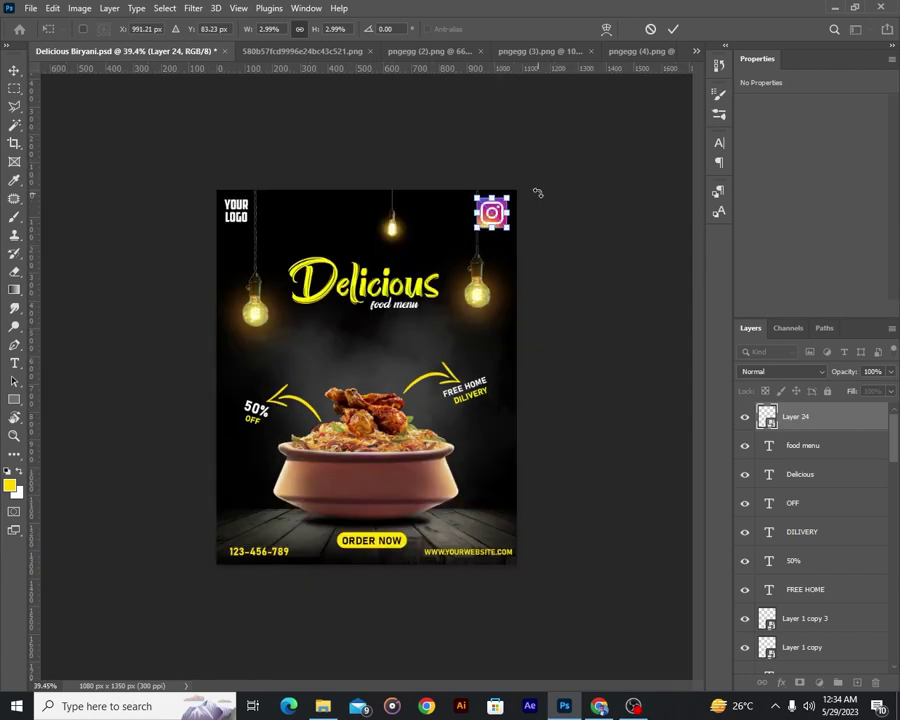
pyautogui.scroll(3, 509, 279)
pyautogui.scroll(3, 509, 279)
pyautogui.moveTo(444, 200); pyautogui.dragTo(414, 256)
pyautogui.scroll(3, 462, 194)
pyautogui.scroll(-2, 553, 245)
pyautogui.scroll(2, 553, 245)
pyautogui.moveTo(450, 300); pyautogui.dragTo(452, 273)
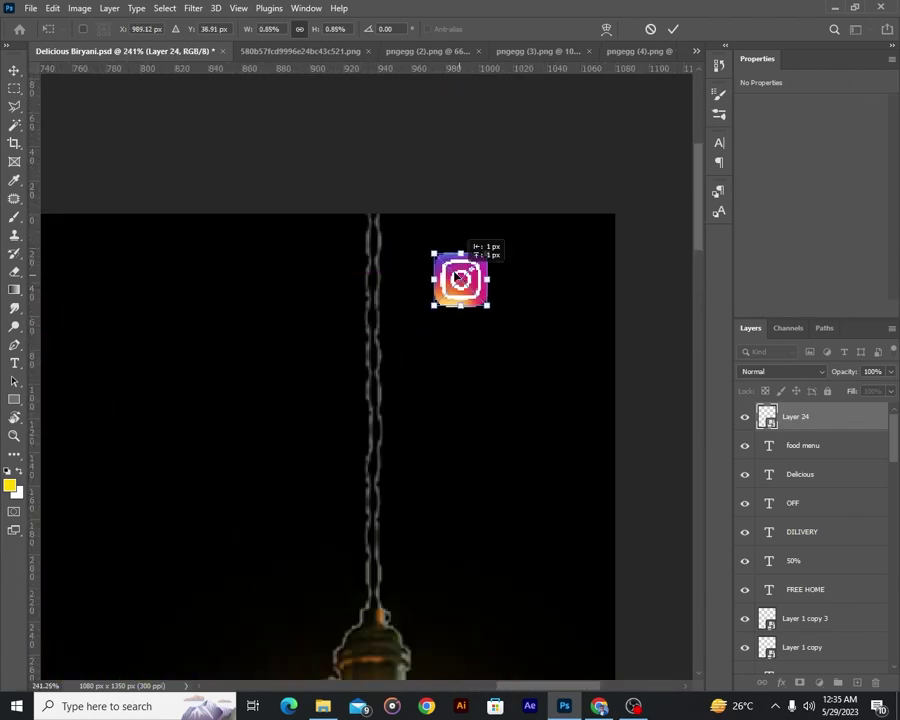
pyautogui.press('Return')
# Bring the WhatsApp image into the poster as a small icon beside Instagram.
pyautogui.click(420, 50)
pyautogui.moveTo(380, 364); pyautogui.dragTo(465, 293)
pyautogui.scroll(-5, 465, 293)
pyautogui.moveTo(316, 350); pyautogui.dragTo(500, 164)
pyautogui.scroll(4, 560, 170)
pyautogui.scroll(2, 604, 128)
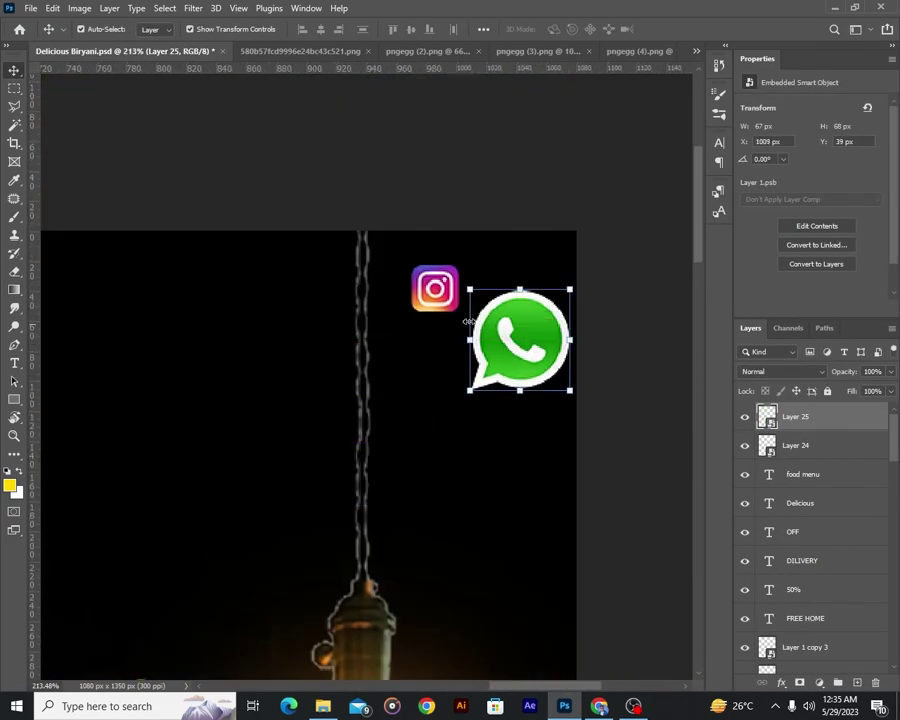
pyautogui.moveTo(466, 321); pyautogui.dragTo(530, 326)
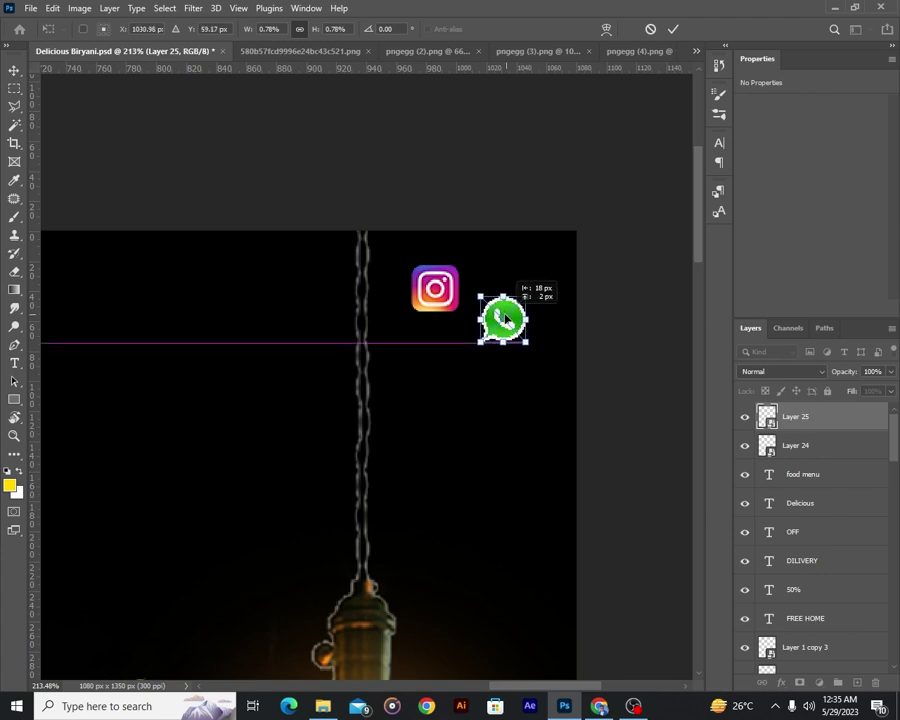
pyautogui.press('Return')
# Close the Instagram and WhatsApp source files without saving changes.
pyautogui.click(367, 50)
pyautogui.click(434, 262)
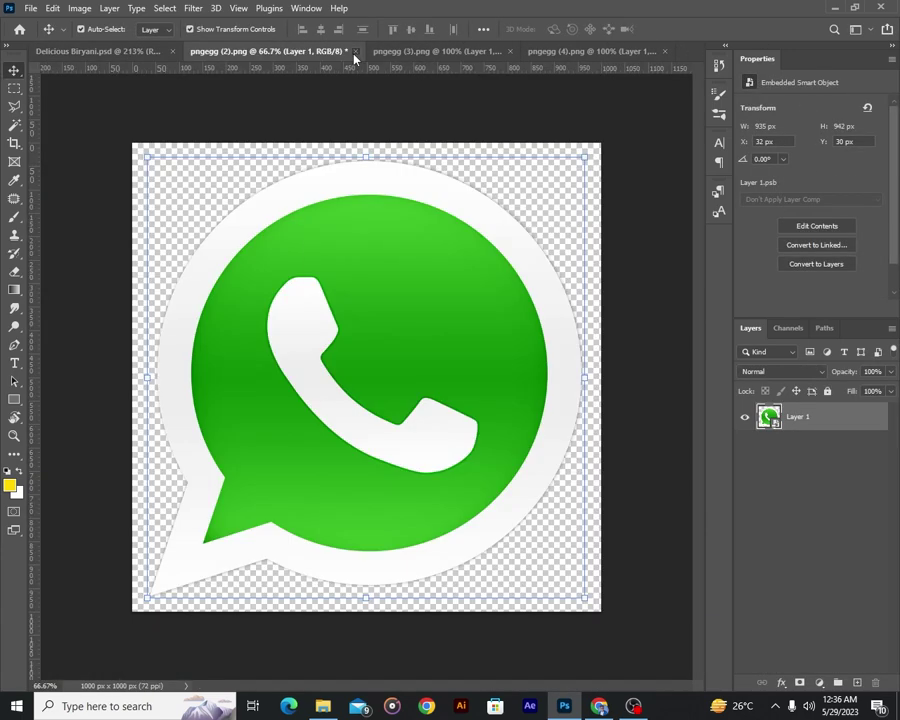
pyautogui.click(357, 50)
pyautogui.click(450, 264)
# Add a small Twitter icon below Instagram, with WhatsApp moved beside it.
pyautogui.moveTo(533, 365); pyautogui.dragTo(410, 279)
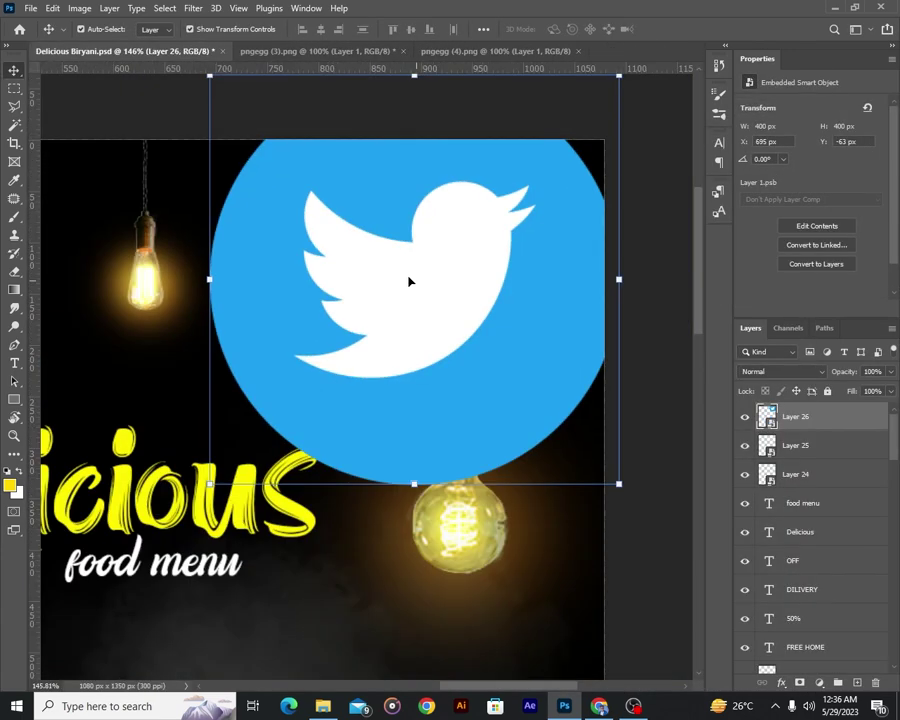
pyautogui.moveTo(413, 100); pyautogui.dragTo(419, 232)
pyautogui.scroll(5, 333, 321)
pyautogui.moveTo(580, 280)
pyautogui.mouseDown()
pyautogui.moveTo(545, 228)
pyautogui.moveTo(556, 236)
pyautogui.mouseUp()
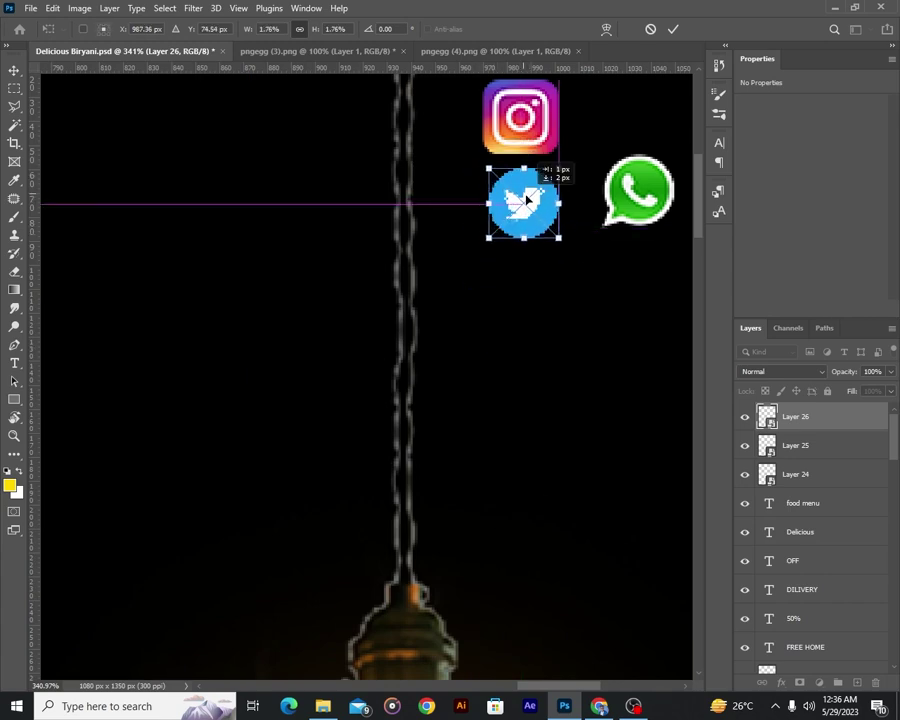
pyautogui.press('Return')
pyautogui.moveTo(638, 190); pyautogui.dragTo(614, 200)
pyautogui.scroll(-2, 434, 92)
# Convert the Facebook image to a smart object and drag it into the poster.
pyautogui.click(496, 50)
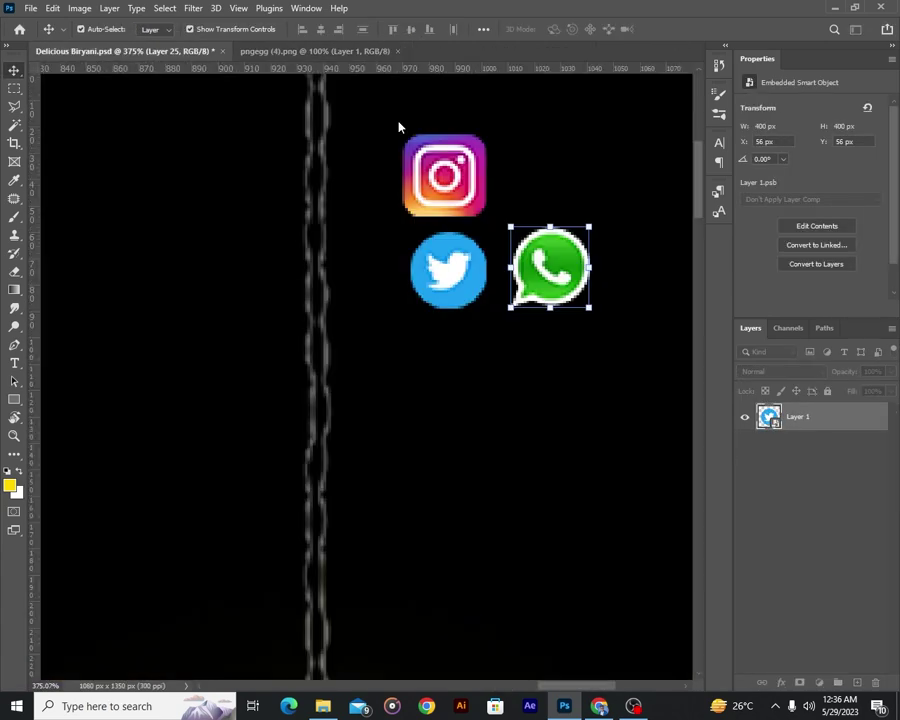
pyautogui.rightClick(790, 416)
pyautogui.click(682, 291)
pyautogui.moveTo(373, 341); pyautogui.dragTo(292, 203)
# Shrink the Facebook icon and align it with Instagram, above WhatsApp, completing the grid.
pyautogui.hotkey('ctrl', 't')
pyautogui.moveTo(130, 568); pyautogui.dragTo(312, 336)
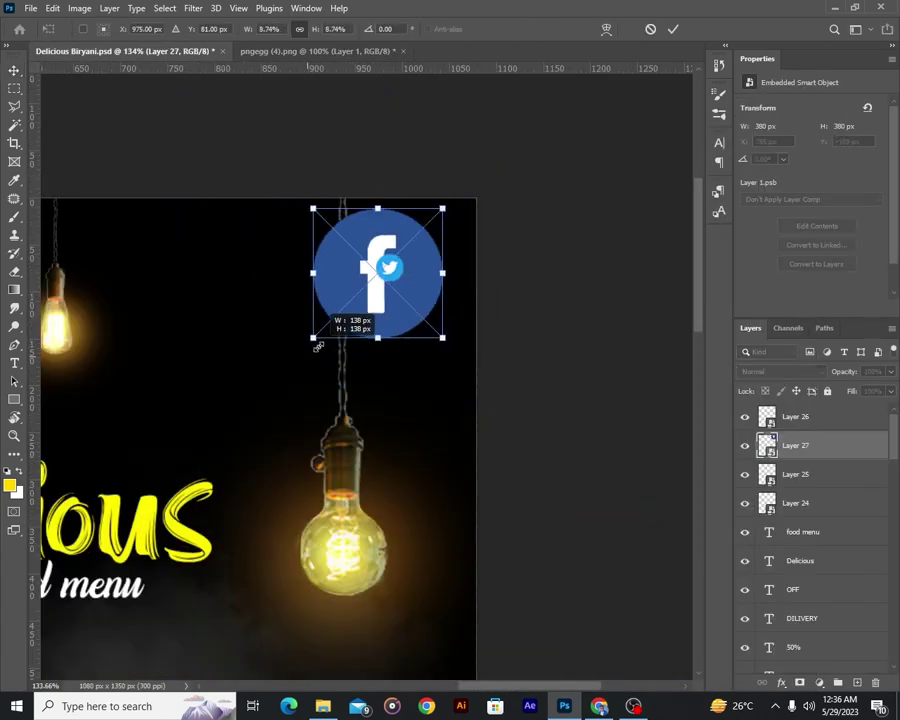
pyautogui.scroll(3, 418, 292)
pyautogui.moveTo(230, 420); pyautogui.dragTo(309, 340)
pyautogui.moveTo(342, 307)
pyautogui.mouseDown()
pyautogui.moveTo(433, 269)
pyautogui.moveTo(430, 252)
pyautogui.mouseUp()
pyautogui.scroll(2, 344, 176)
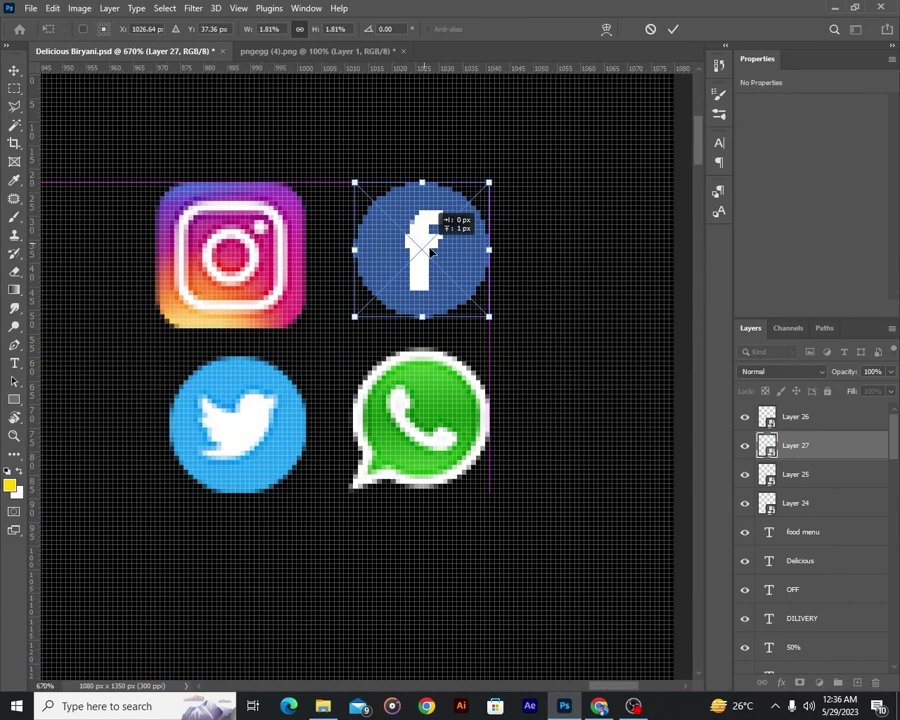
pyautogui.scroll(-2, 476, 309)
pyautogui.press('Return')
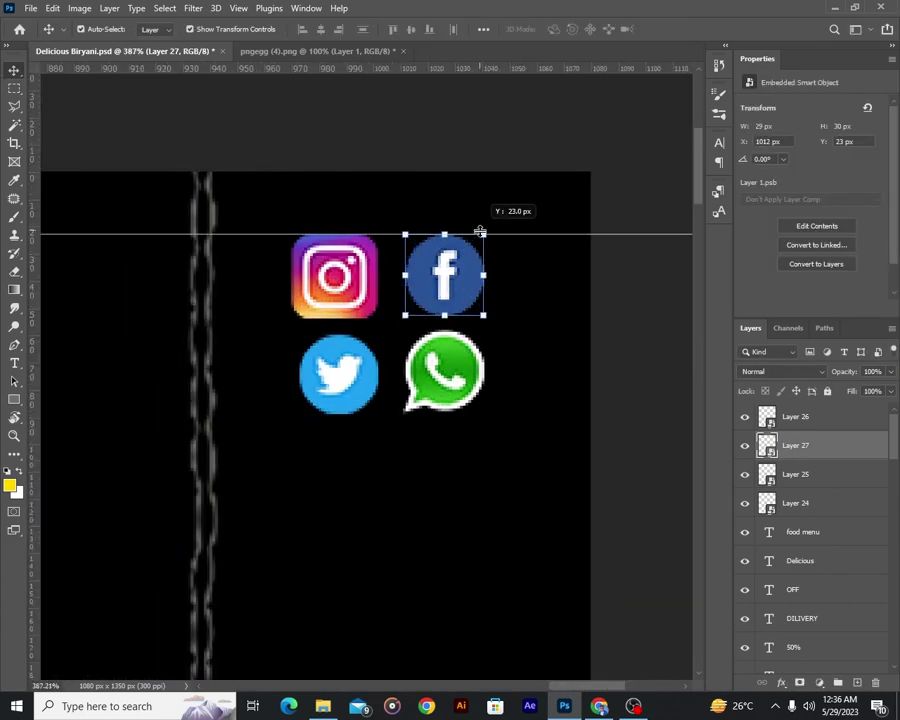
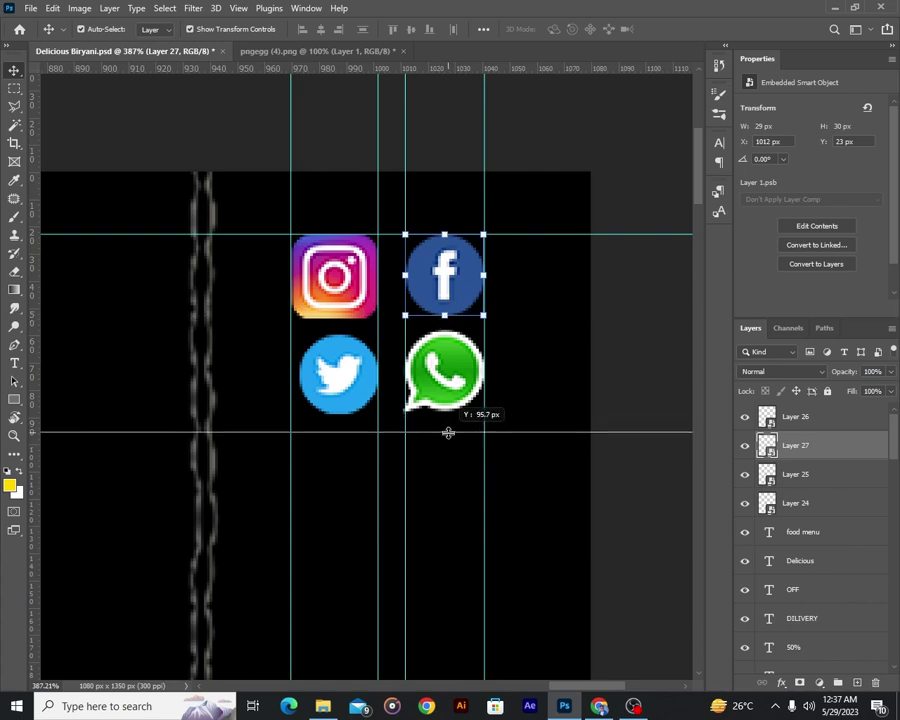
# Scale the Instagram icon up to fill its space within the guides.
pyautogui.scroll(2, 368, 370)
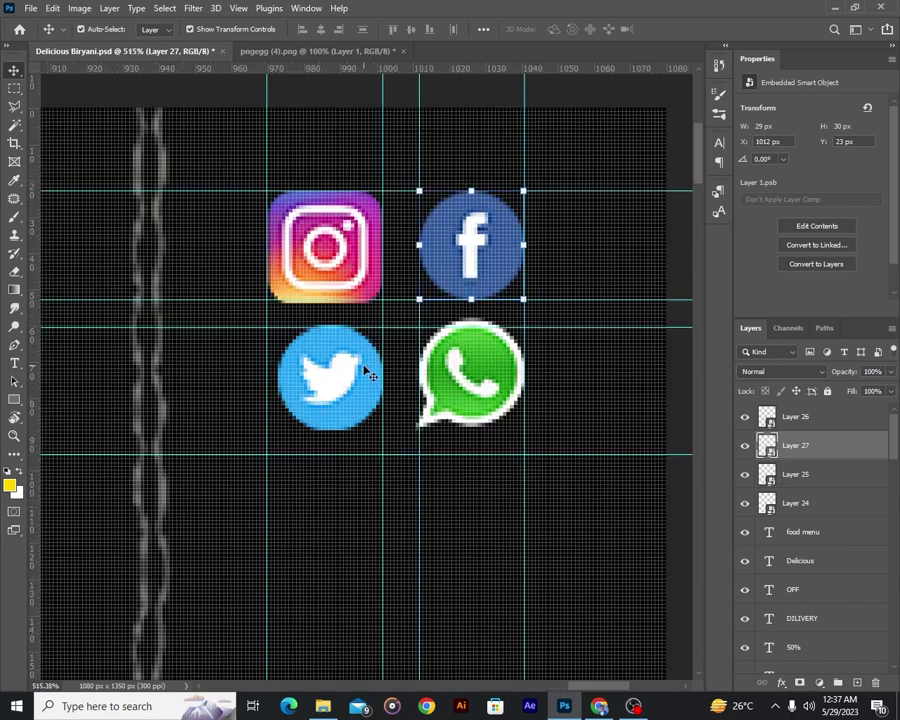
pyautogui.click(320, 245)
pyautogui.moveTo(325, 189); pyautogui.dragTo(330, 190)
pyautogui.press('Return')
pyautogui.click(472, 200)
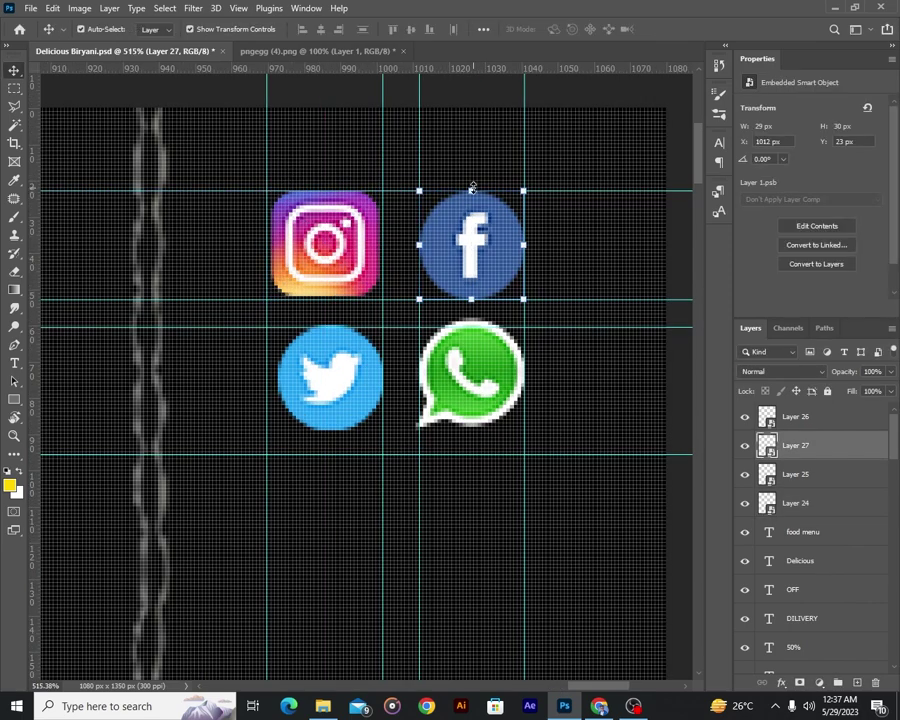
pyautogui.click(472, 298)
pyautogui.press('Return')
pyautogui.click(316, 254)
pyautogui.moveTo(378, 245); pyautogui.dragTo(382, 245)
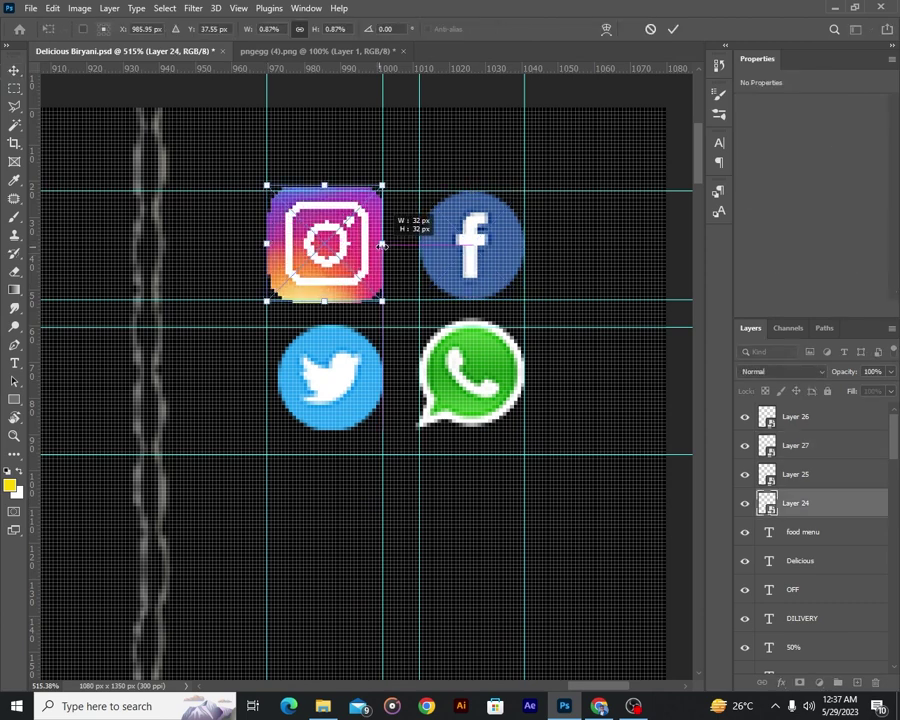
pyautogui.press('Return')
# Resize and position the Twitter and WhatsApp icons to fit the lower guides.
pyautogui.click(345, 371)
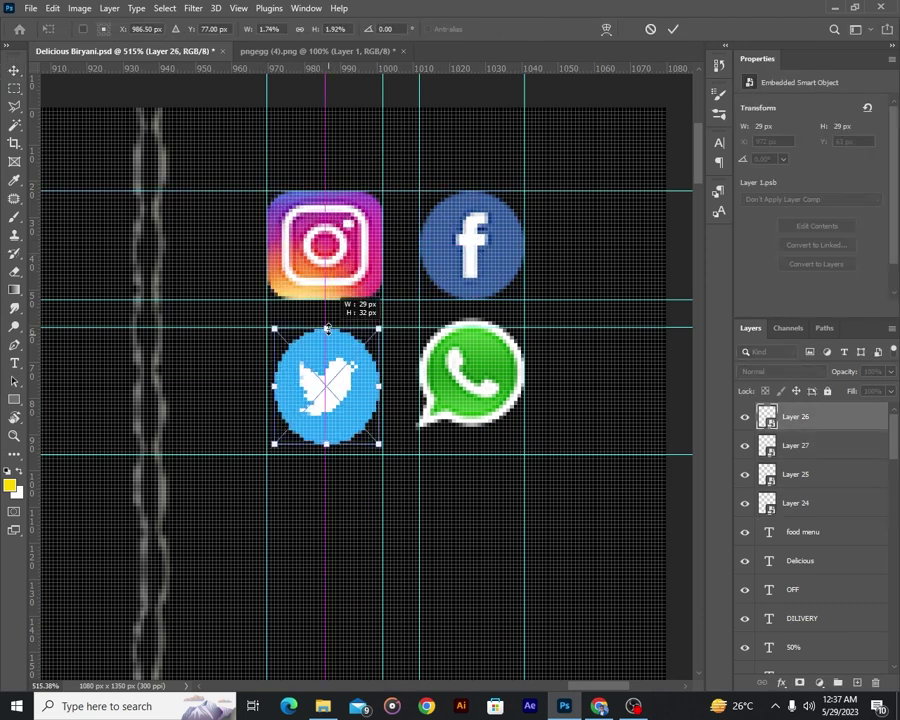
pyautogui.moveTo(327, 430); pyautogui.dragTo(327, 449)
pyautogui.press('Return')
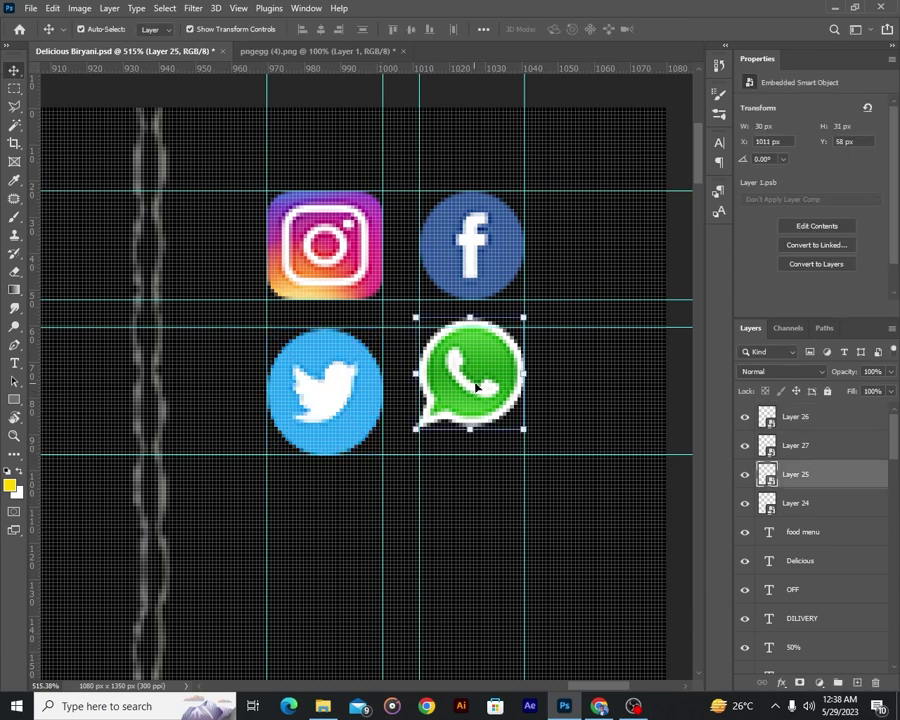
pyautogui.moveTo(473, 388)
pyautogui.mouseDown()
pyautogui.moveTo(473, 403)
pyautogui.moveTo(526, 420)
pyautogui.mouseUp()
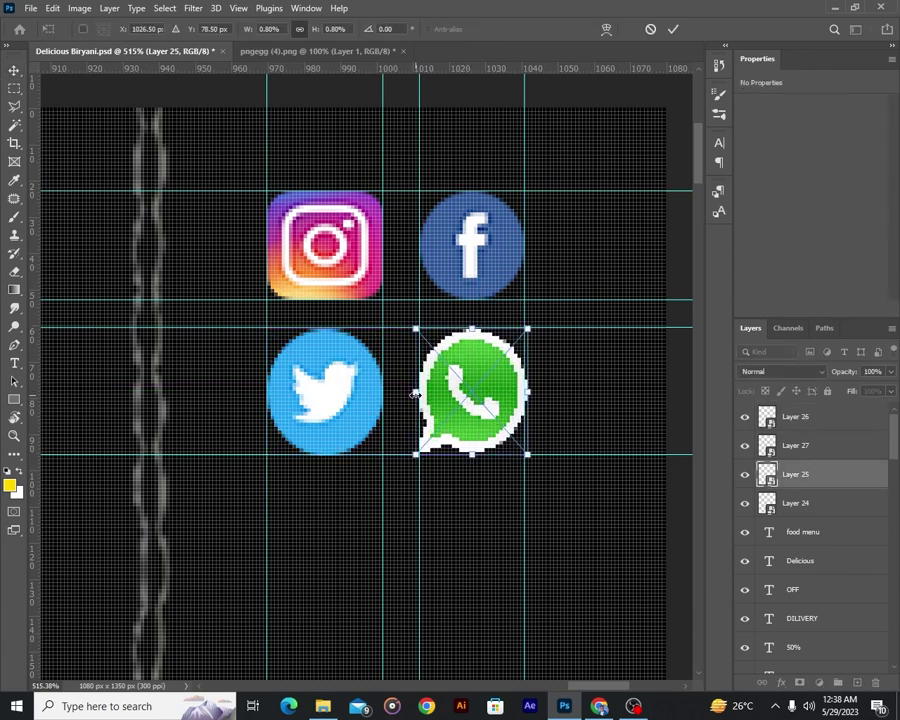
pyautogui.scroll(-3, 414, 395)
pyautogui.scroll(3, 414, 395)
pyautogui.moveTo(461, 366); pyautogui.dragTo(461, 367)
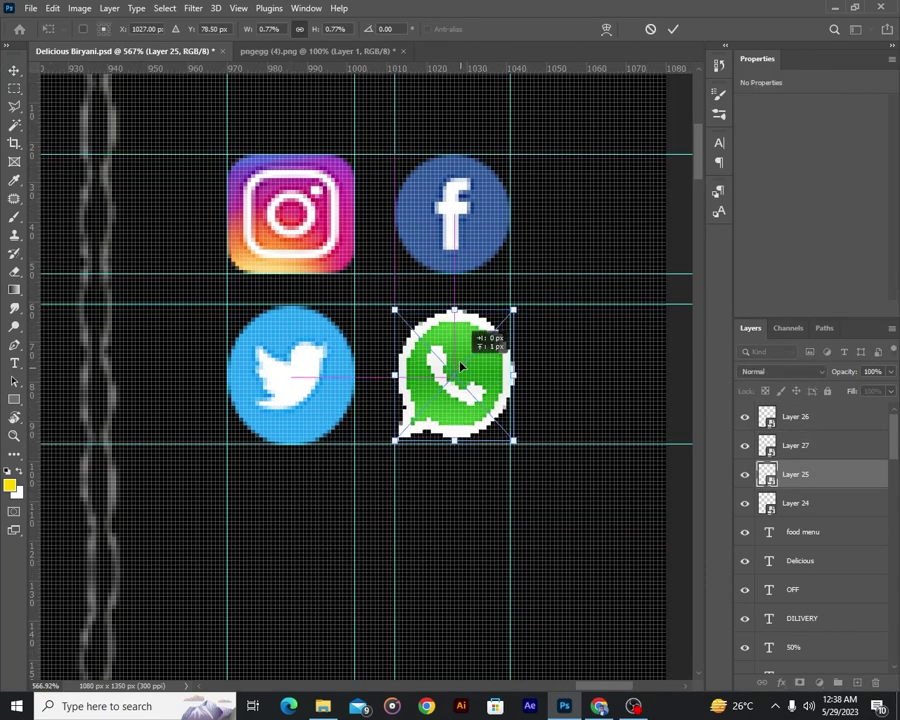
pyautogui.moveTo(511, 420); pyautogui.dragTo(530, 430)
pyautogui.press('Return')
pyautogui.click(300, 426)
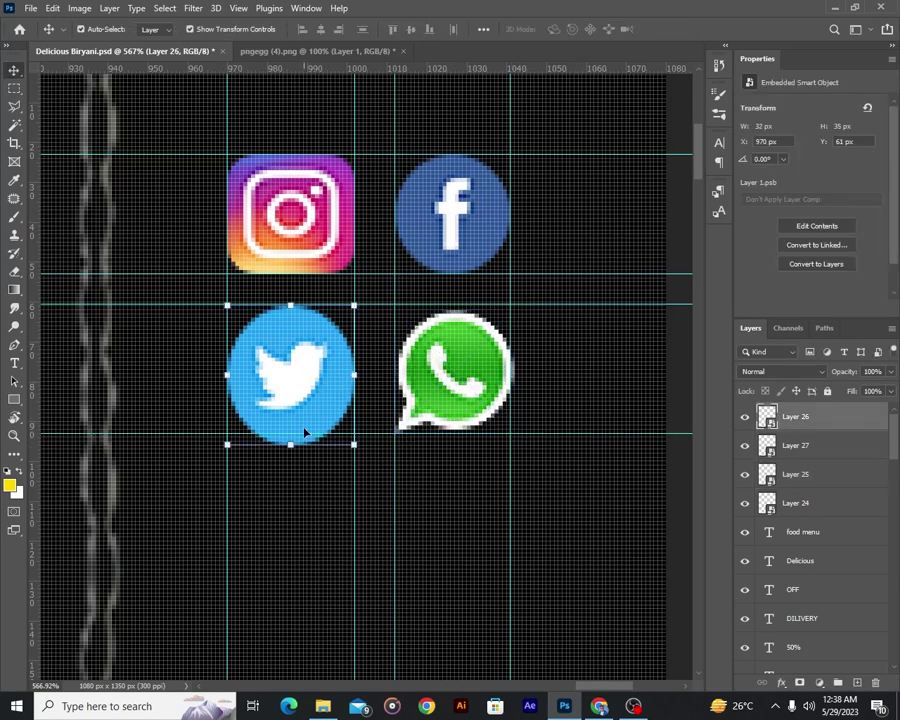
pyautogui.hotkey('ctrl', 't')
pyautogui.press('Return')
# Group the four icon layers (Layers 24–27) as 'Social media icon'.
pyautogui.scroll(-1, 425, 330)
pyautogui.scroll(-1, 425, 330)
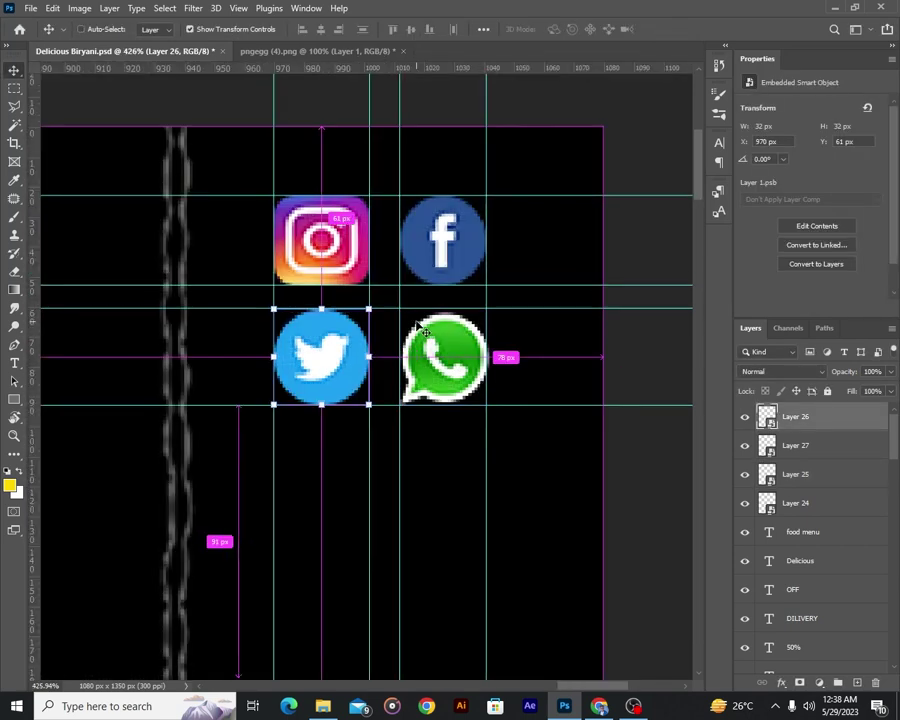
pyautogui.scroll(-3, 420, 325)
pyautogui.scroll(3, 418, 320)
pyautogui.scroll(1, 418, 320)
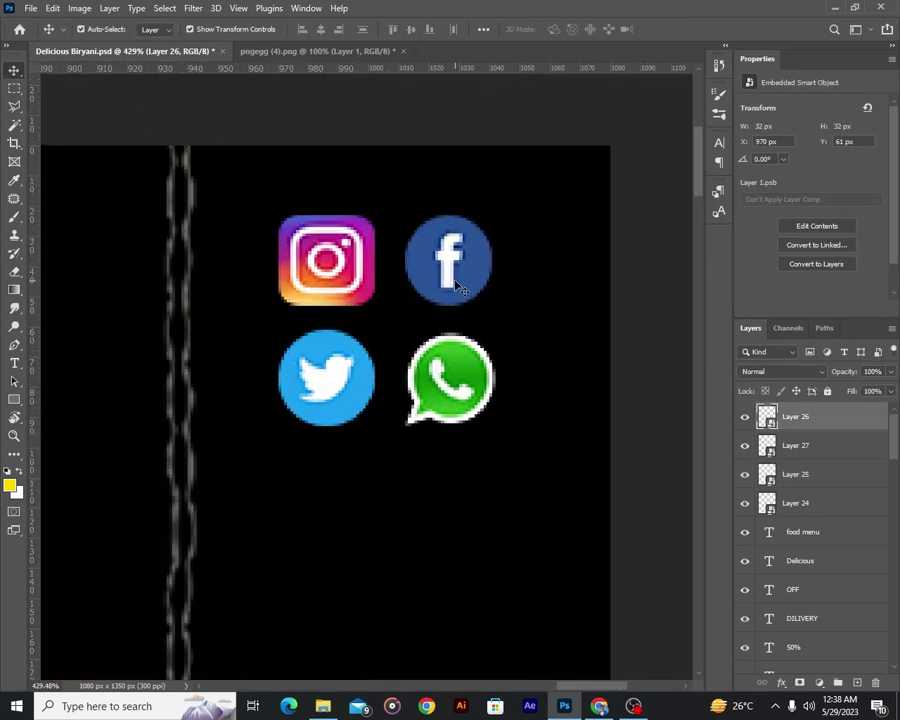
pyautogui.keyDown('shift'); pyautogui.click(795, 503); pyautogui.keyUp('shift')
pyautogui.hotkey('ctrl', 'g')
# Add a Hue/Saturation adjustment layer with Saturation set to -100.
pyautogui.click(819, 682)
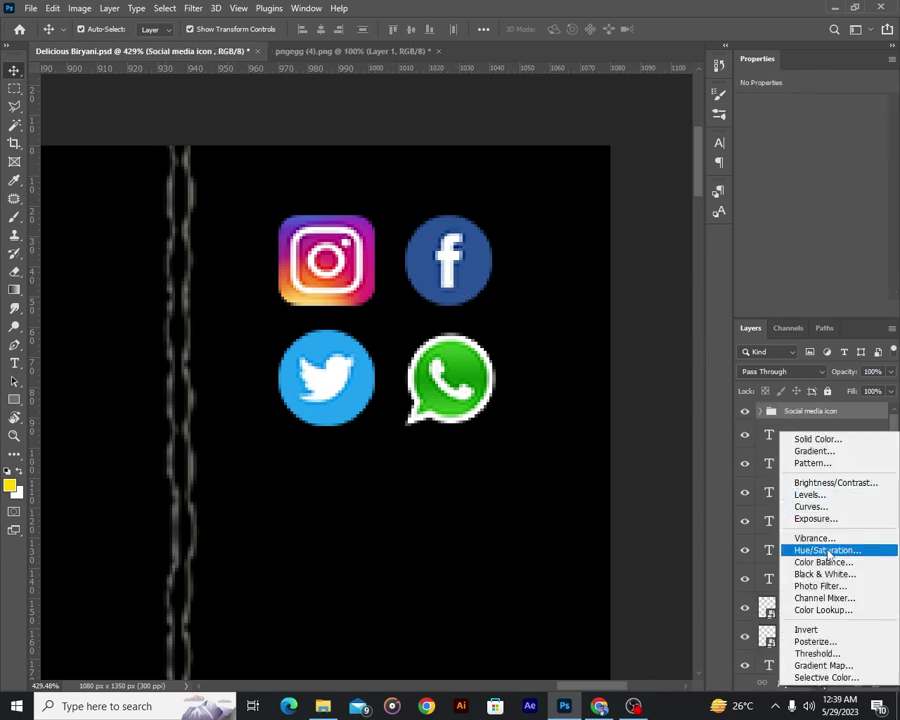
pyautogui.click(790, 514)
pyautogui.moveTo(811, 186); pyautogui.dragTo(743, 186)
pyautogui.scroll(2, 455, 268)
pyautogui.click(455, 268)
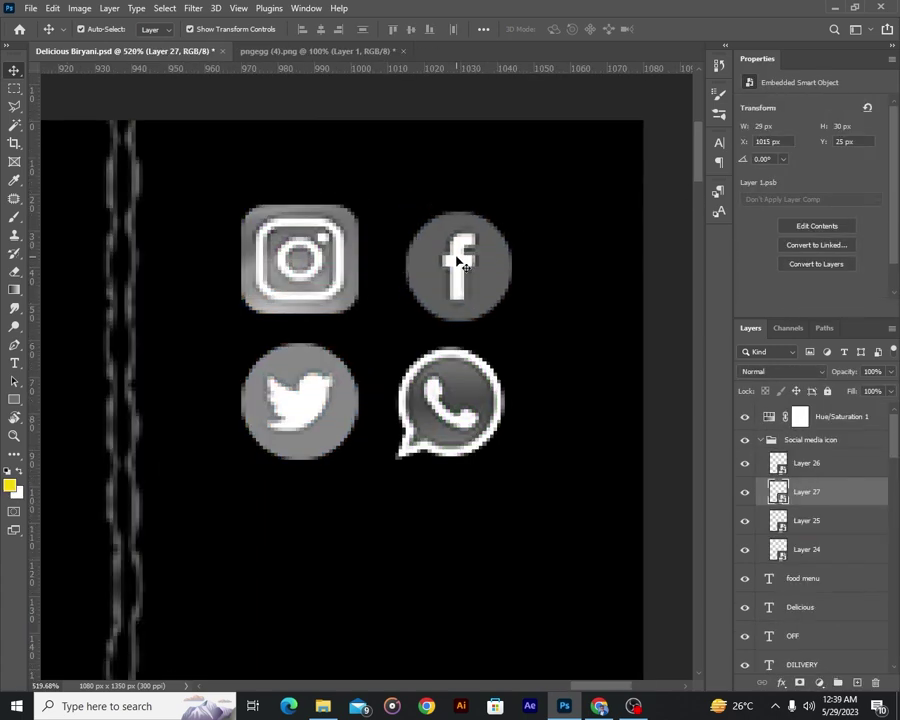
pyautogui.hotkey('ctrl', 't')
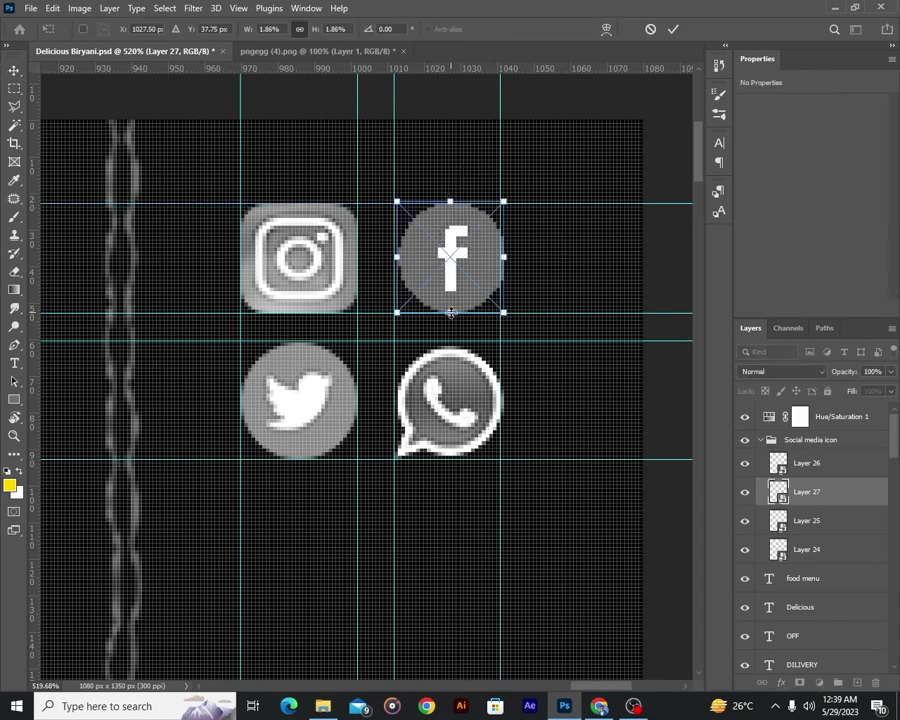
pyautogui.press('Return')
# Clip the Hue/Saturation layer to the Social media icon group so only the icons turn grey.
pyautogui.scroll(-3, 506, 280)
pyautogui.scroll(-3, 486, 304)
pyautogui.scroll(-2, 486, 300)
pyautogui.click(830, 416)
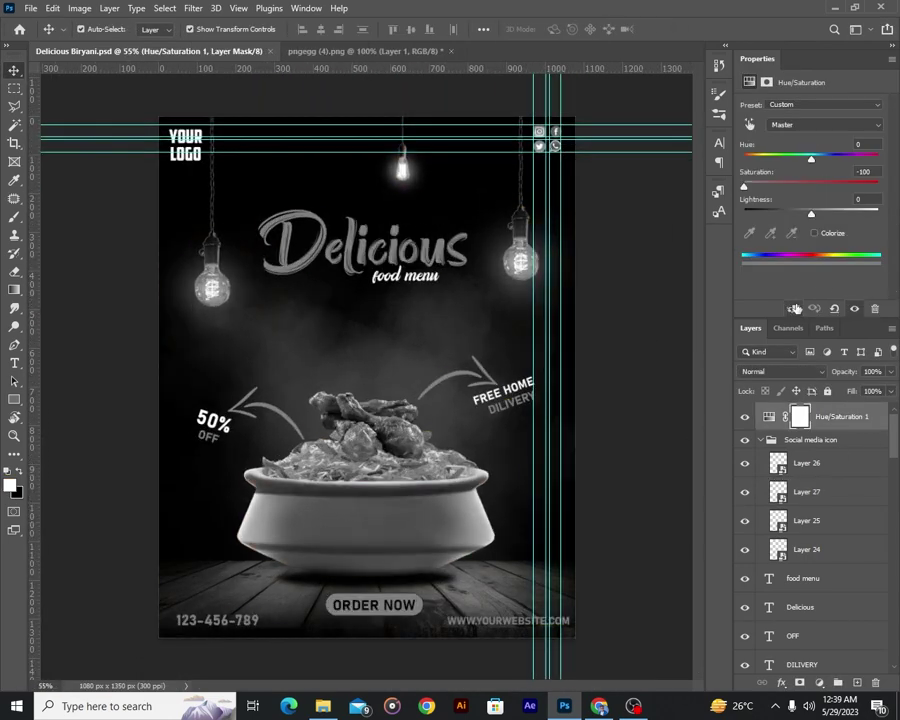
pyautogui.click(795, 309)
pyautogui.scroll(2, 433, 316)
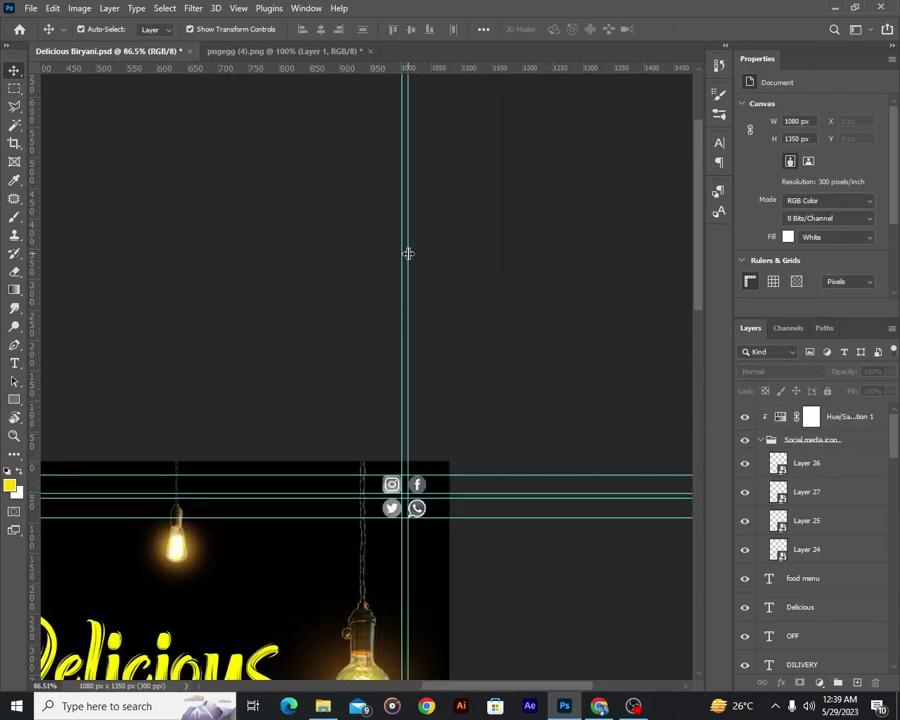
pyautogui.scroll(1, 505, 489)
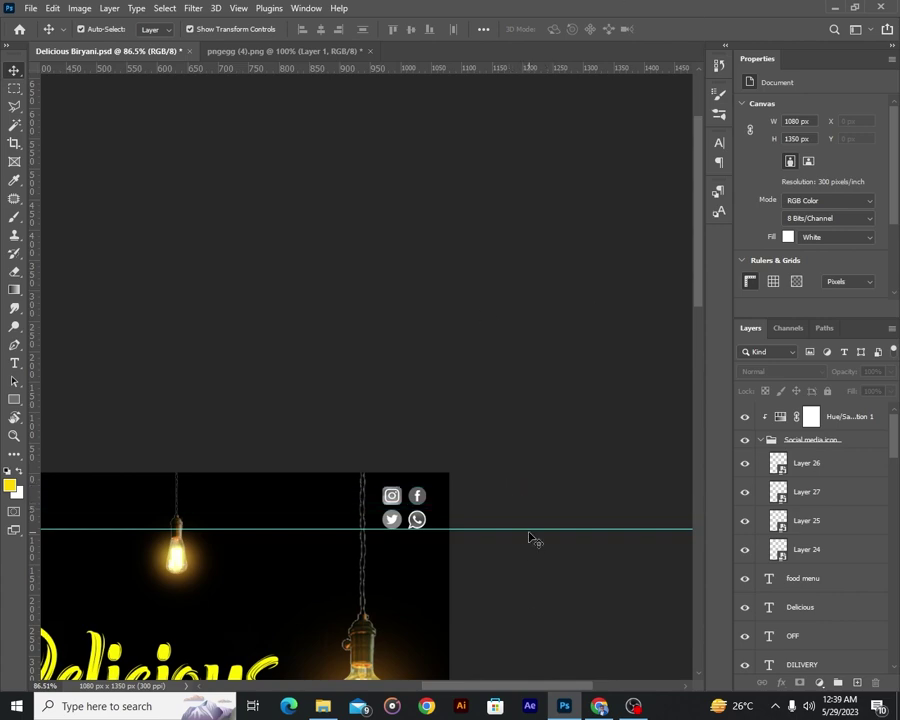
pyautogui.scroll(-3, 510, 320)
pyautogui.scroll(1, 510, 320)
pyautogui.scroll(1, 496, 322)
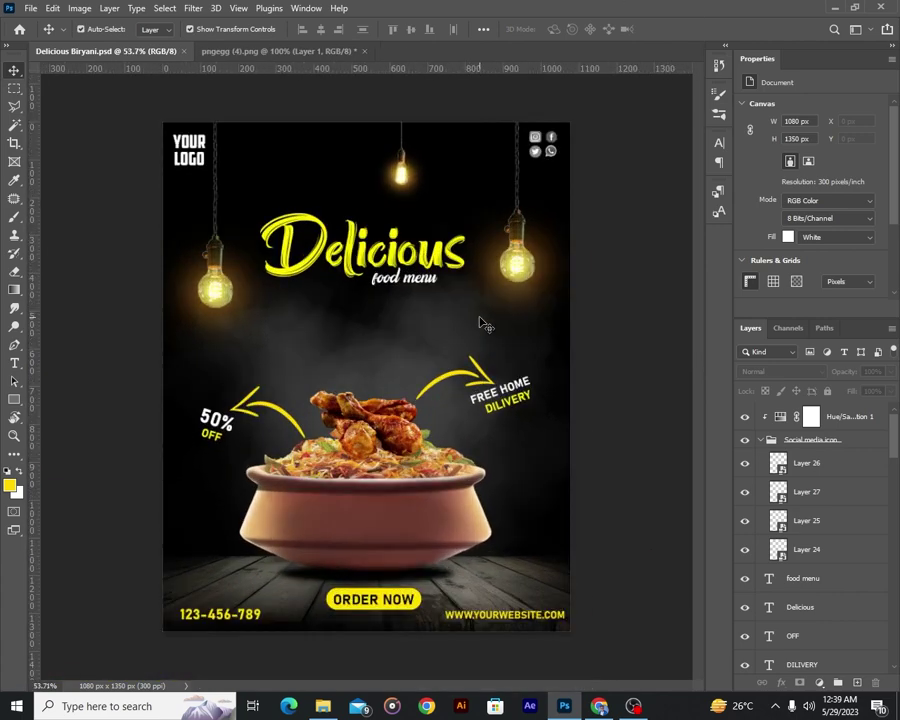
pyautogui.scroll(2, 440, 335)
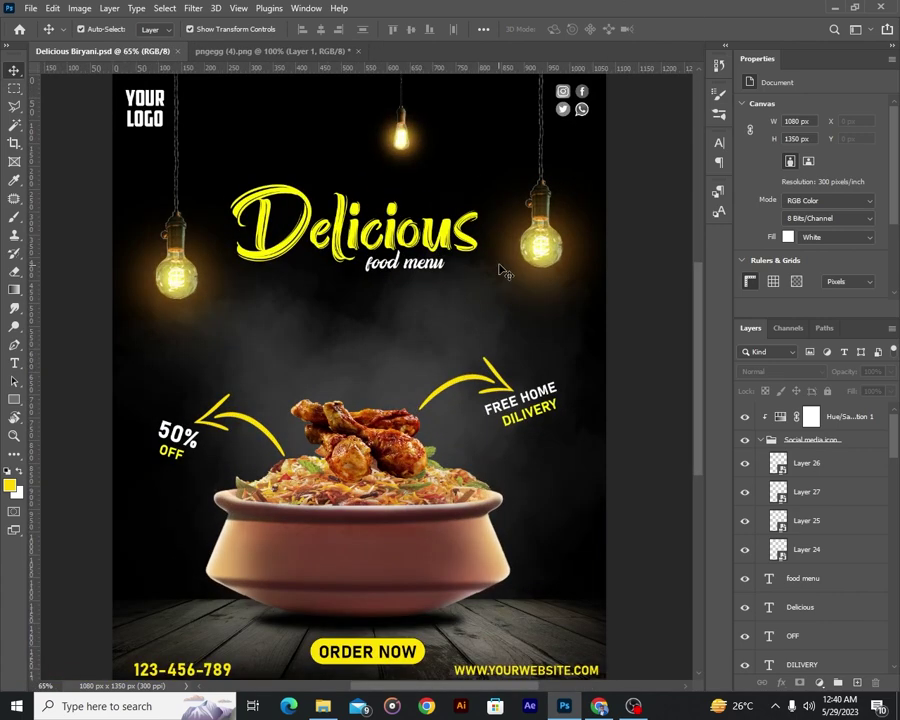
pyautogui.scroll(1, 400, 420)
pyautogui.scroll(2, 366, 597)
pyautogui.scroll(1, 200, 510)
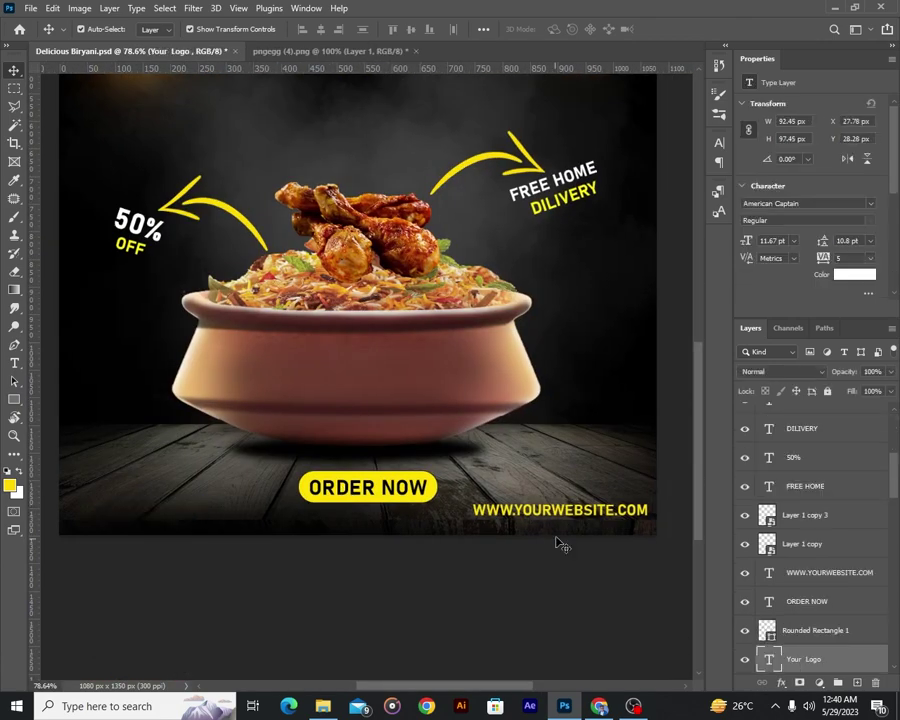
# Copy the website text to the bottom-left and change it to the phone number.
pyautogui.moveTo(556, 512); pyautogui.dragTo(167, 509)
pyautogui.doubleClick(203, 507)
pyautogui.write('123-456-7890')
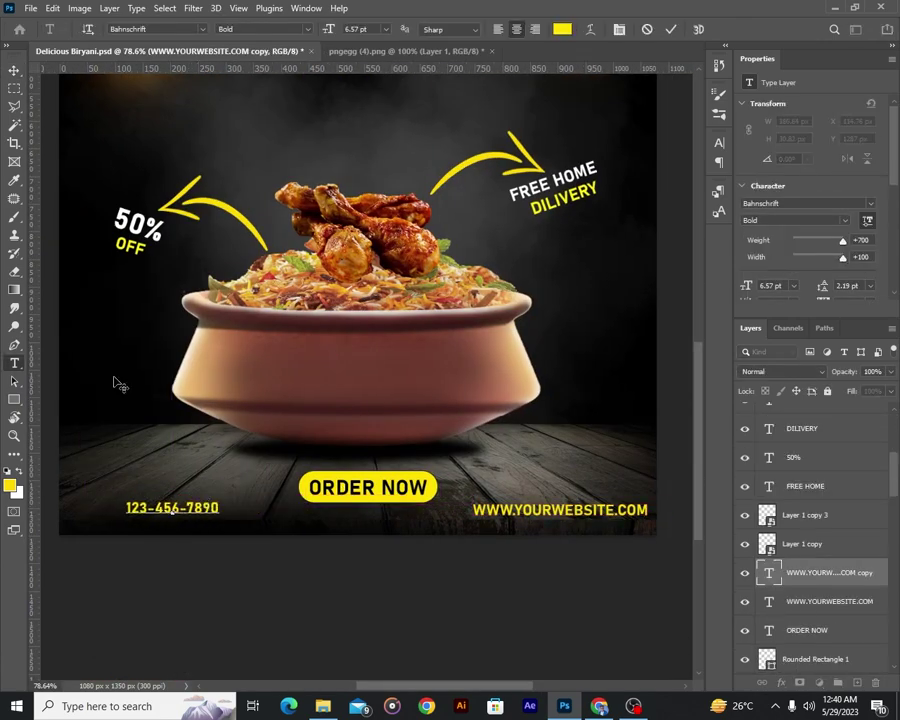
pyautogui.hotkey('ctrl', 'Return')
pyautogui.press('v')
pyautogui.moveTo(150, 508); pyautogui.dragTo(127, 508)
pyautogui.hotkey('ctrl', 't')
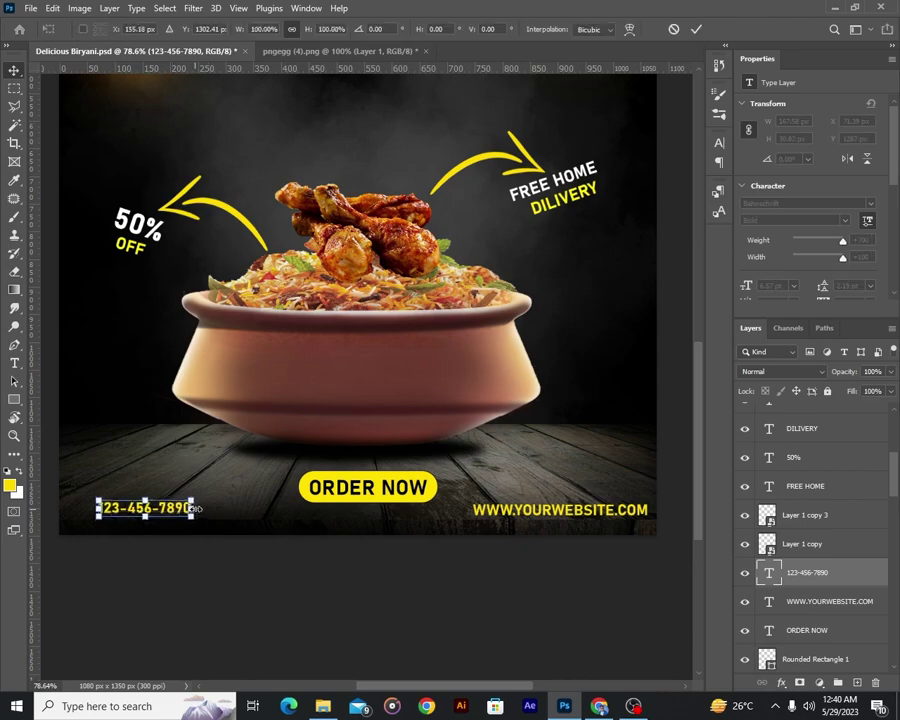
pyautogui.press('Return')
# Enlarge the Ellipse 1 shadow under the biryani pot to about 655 × 147 px.
pyautogui.scroll(-4, 310, 644)
pyautogui.scroll(1, 380, 290)
pyautogui.scroll(3, 392, 324)
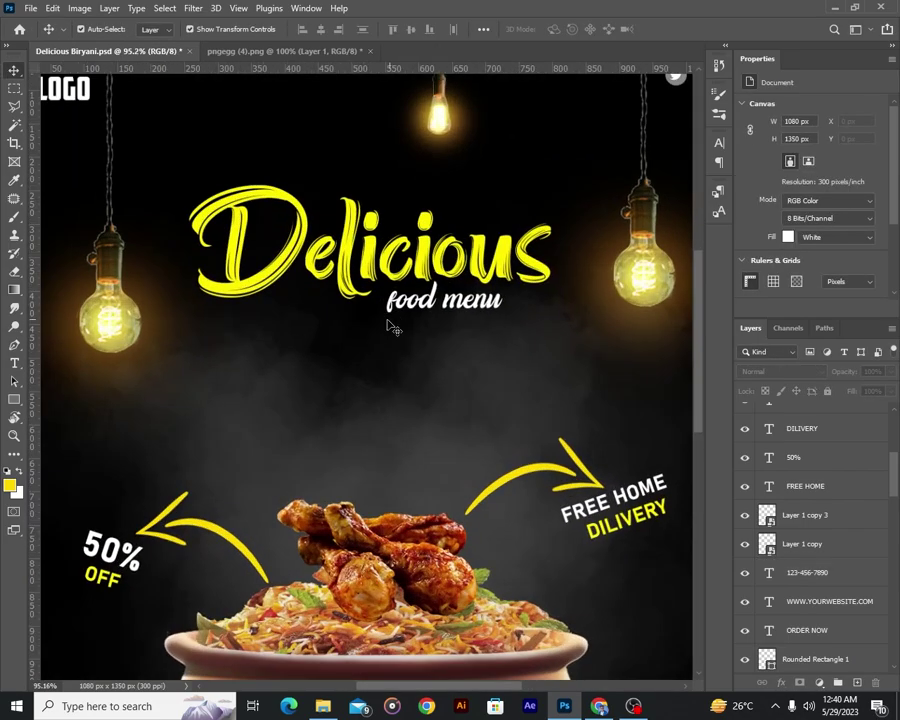
pyautogui.scroll(2, 380, 328)
pyautogui.scroll(-4, 380, 328)
pyautogui.scroll(2, 376, 322)
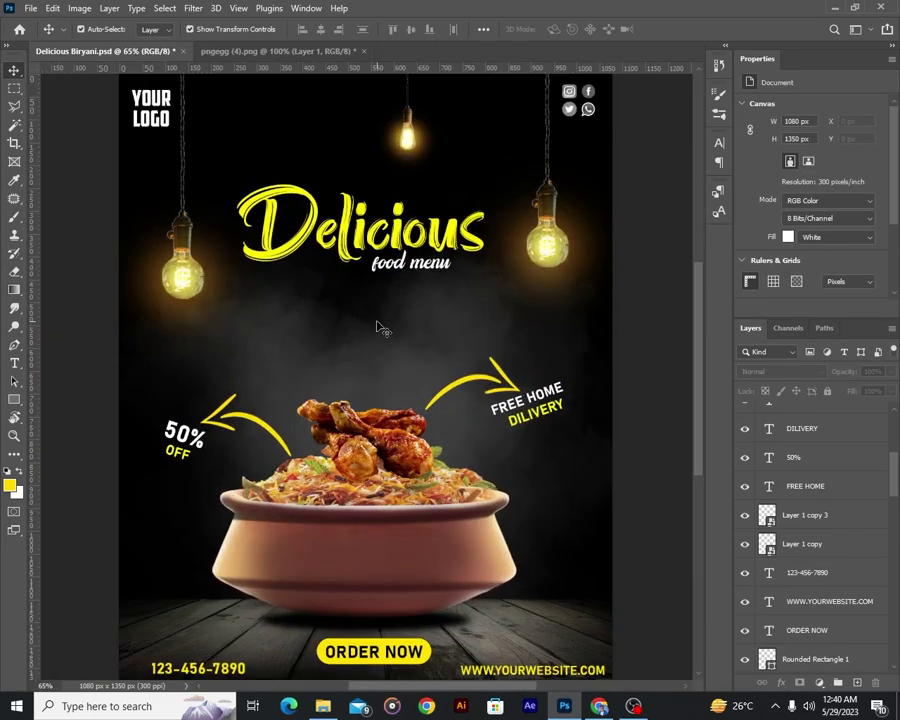
pyautogui.scroll(2, 428, 458)
pyautogui.click(428, 455)
pyautogui.moveTo(183, 436); pyautogui.dragTo(124, 436)
pyautogui.scroll(-2, 378, 597)
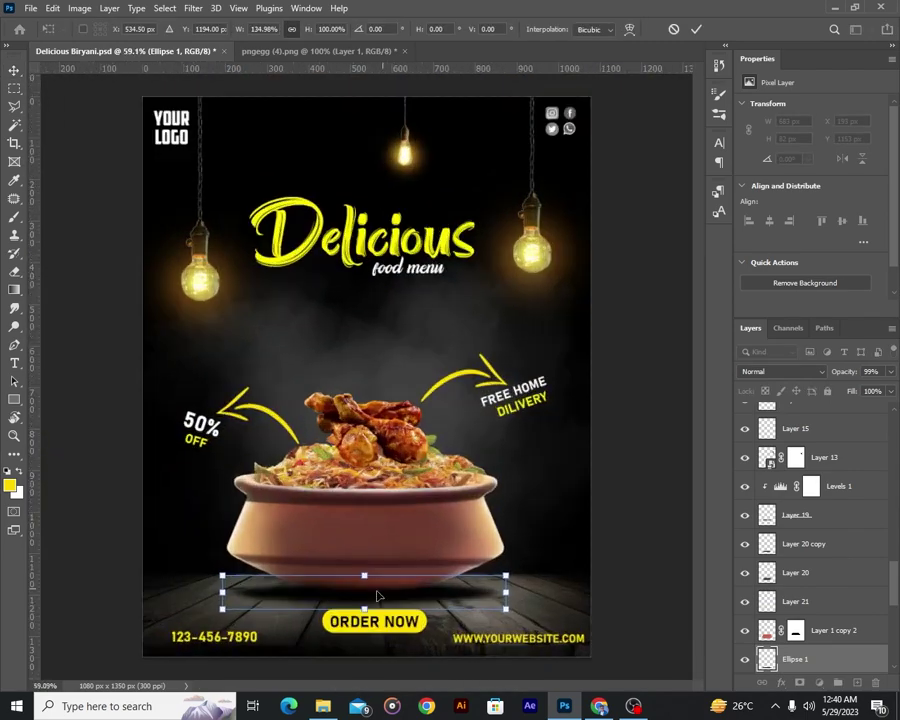
pyautogui.moveTo(362, 609); pyautogui.dragTo(362, 621)
pyautogui.scroll(-1, 369, 567)
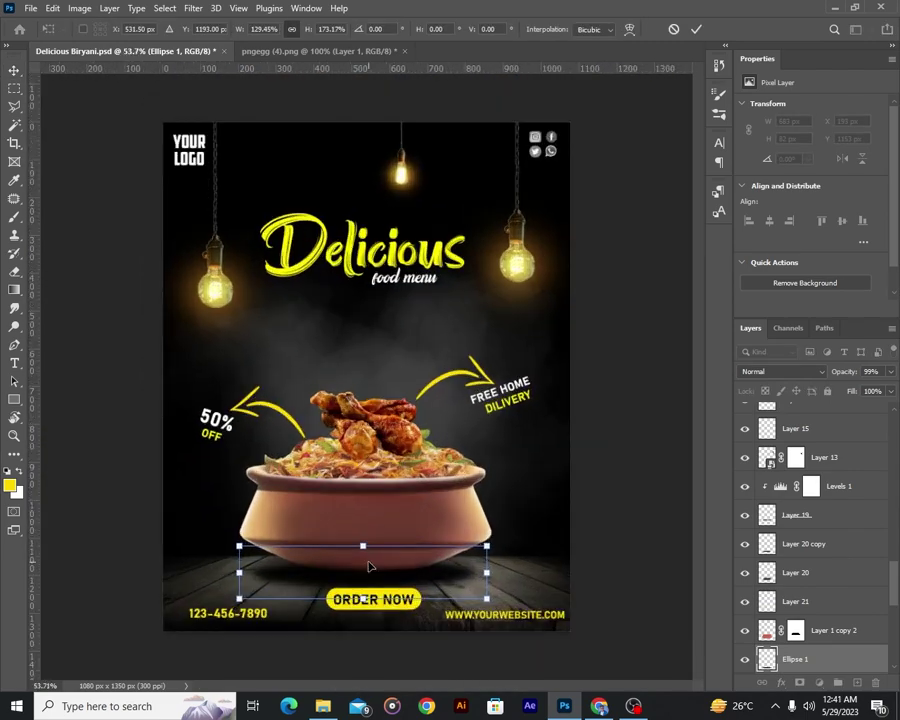
pyautogui.click(697, 30)
pyautogui.scroll(3, 462, 635)
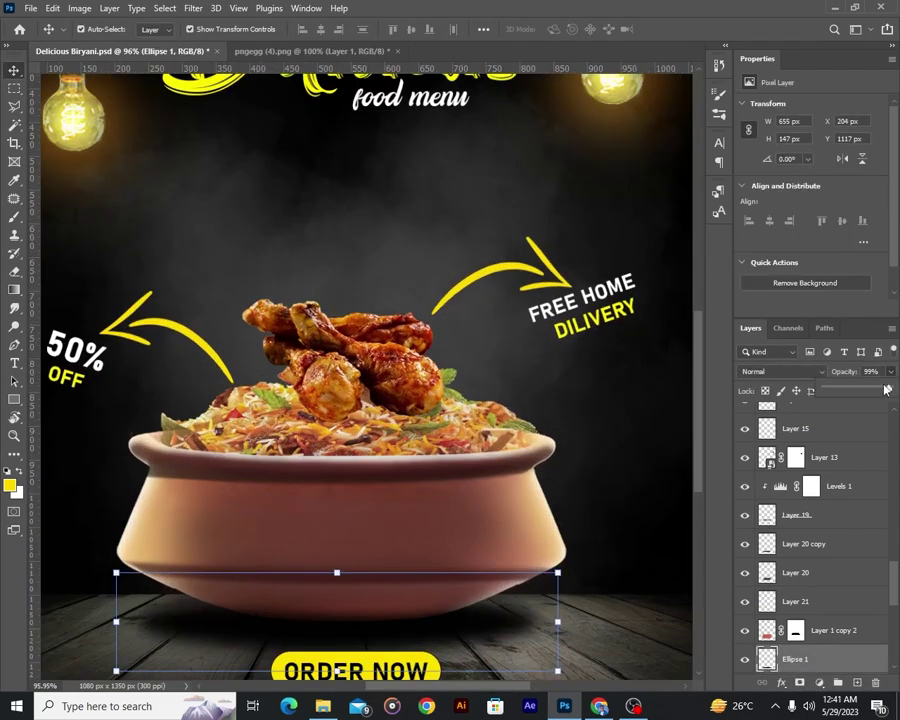
pyautogui.scroll(-3, 508, 518)
pyautogui.scroll(-2, 385, 487)
pyautogui.scroll(3, 385, 487)
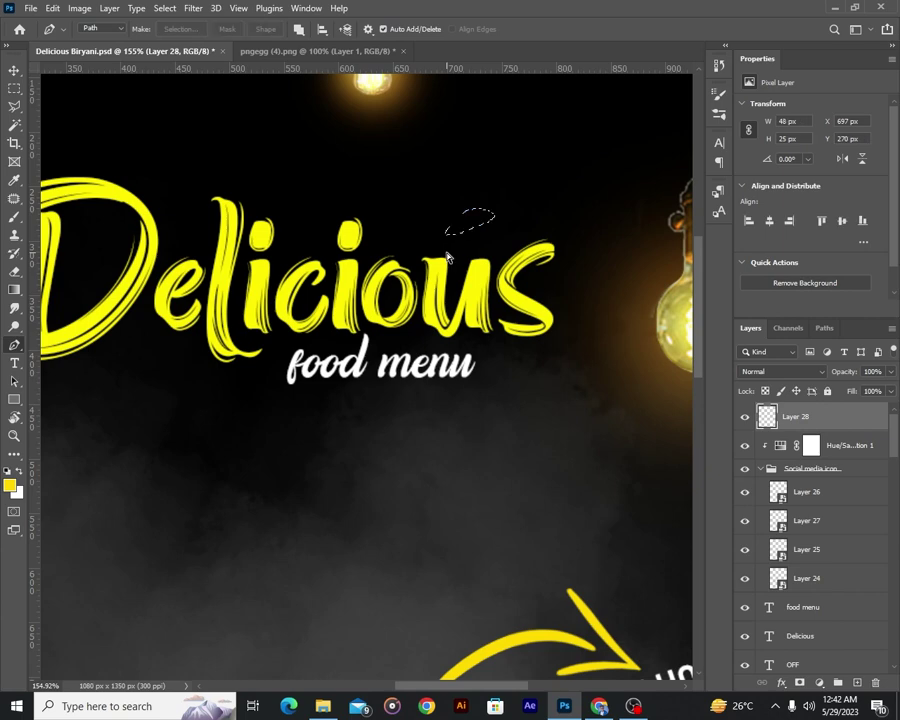
# Duplicate the orange leaf shape and rotate and shrink the copy.
pyautogui.press('Return')
pyautogui.scroll(3, 556, 219)
pyautogui.hotkey('ctrl', 'j')
pyautogui.hotkey('ctrl', 't')
pyautogui.moveTo(460, 224); pyautogui.dragTo(457, 256)
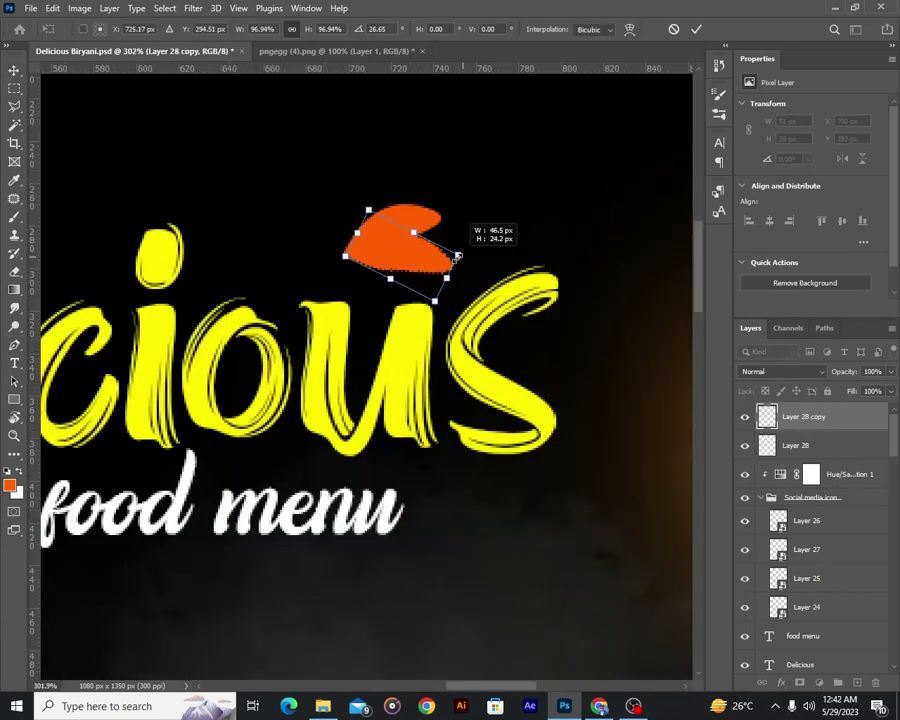
pyautogui.press('Return')
# Rotate both orange leaf layers together beside the Delicious title.
pyautogui.scroll(-3, 510, 217)
pyautogui.scroll(-2, 538, 254)
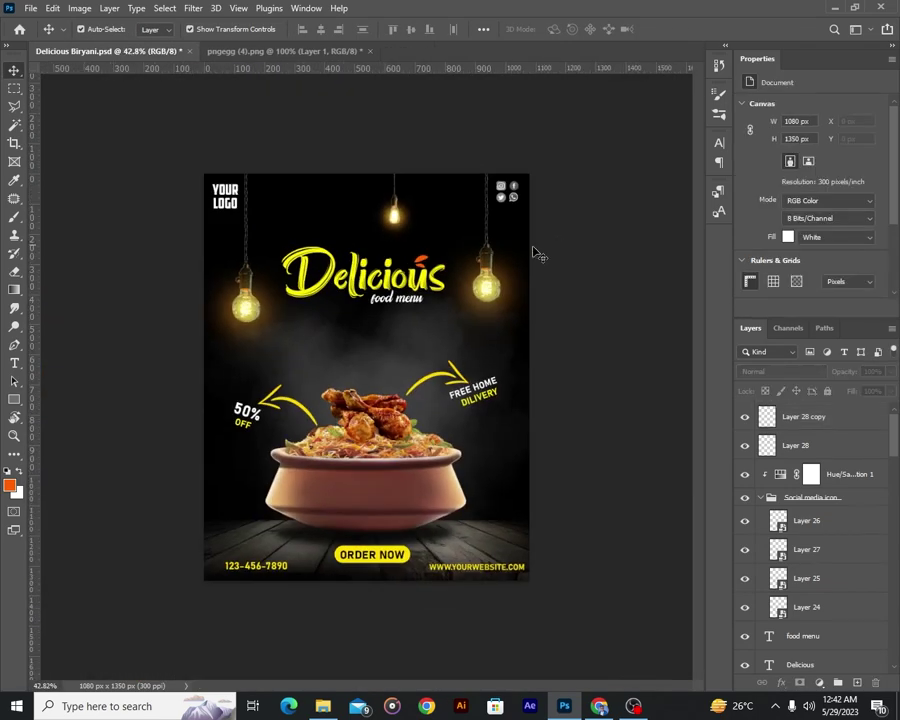
pyautogui.scroll(3, 478, 235)
pyautogui.click(800, 446)
pyautogui.keyDown('shift'); pyautogui.click(800, 416); pyautogui.keyUp('shift')
pyautogui.scroll(-1, 582, 382)
pyautogui.scroll(-1, 582, 382)
pyautogui.hotkey('ctrl', 't')
pyautogui.moveTo(512, 240); pyautogui.dragTo(507, 245)
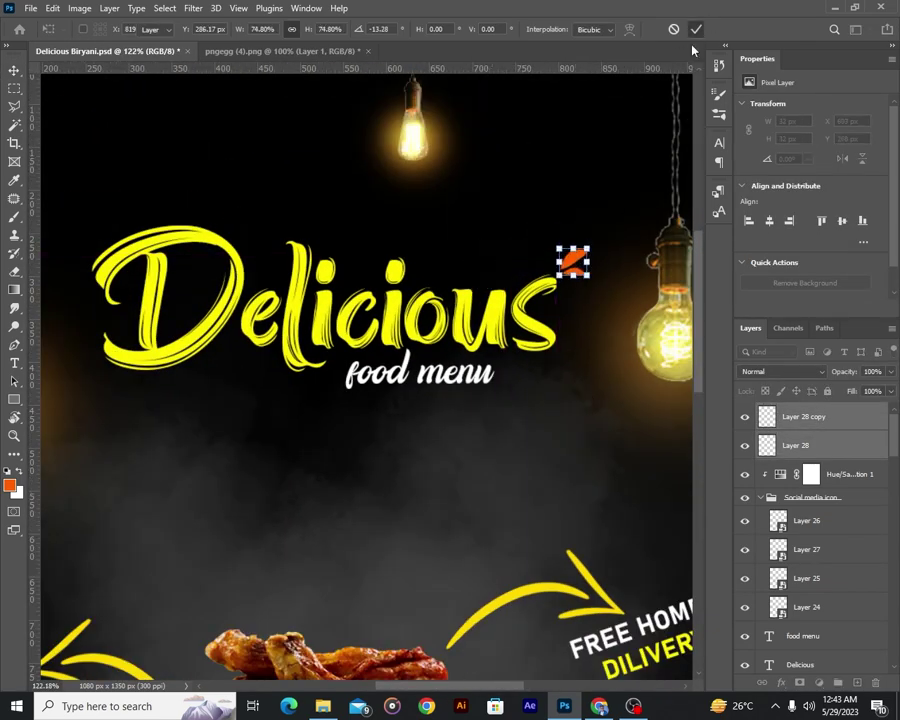
pyautogui.click(696, 29)
# Place a rotated leaf copy under the left end of the Delicious title.
pyautogui.moveTo(573, 262)
pyautogui.mouseDown()
pyautogui.moveTo(237, 373)
pyautogui.moveTo(284, 390)
pyautogui.mouseUp()
pyautogui.hotkey('ctrl', 't')
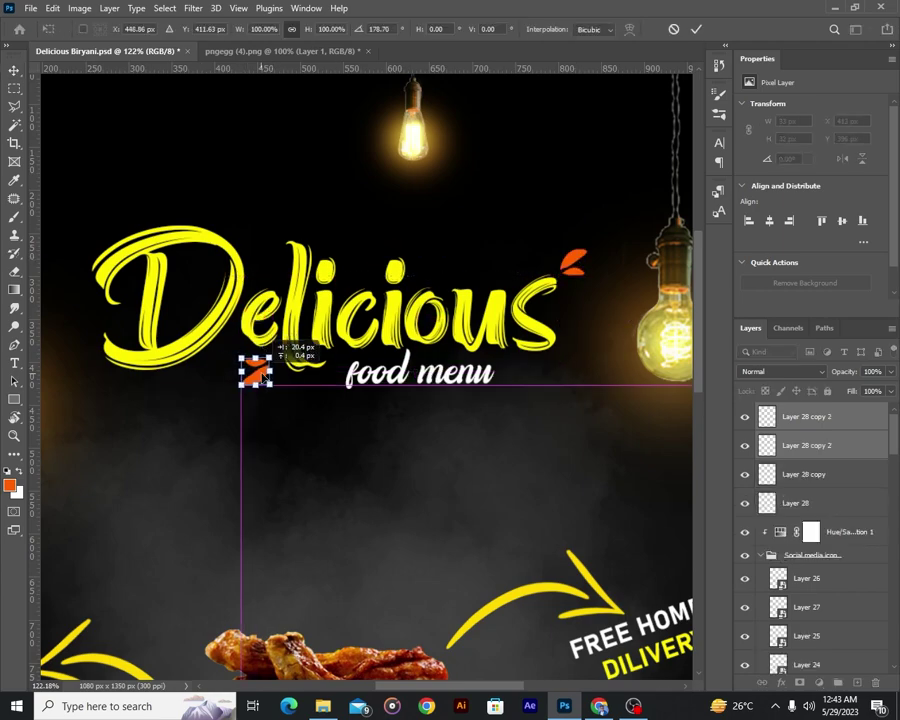
pyautogui.press('Return')
pyautogui.scroll(-3, 270, 378)
pyautogui.scroll(1, 456, 330)
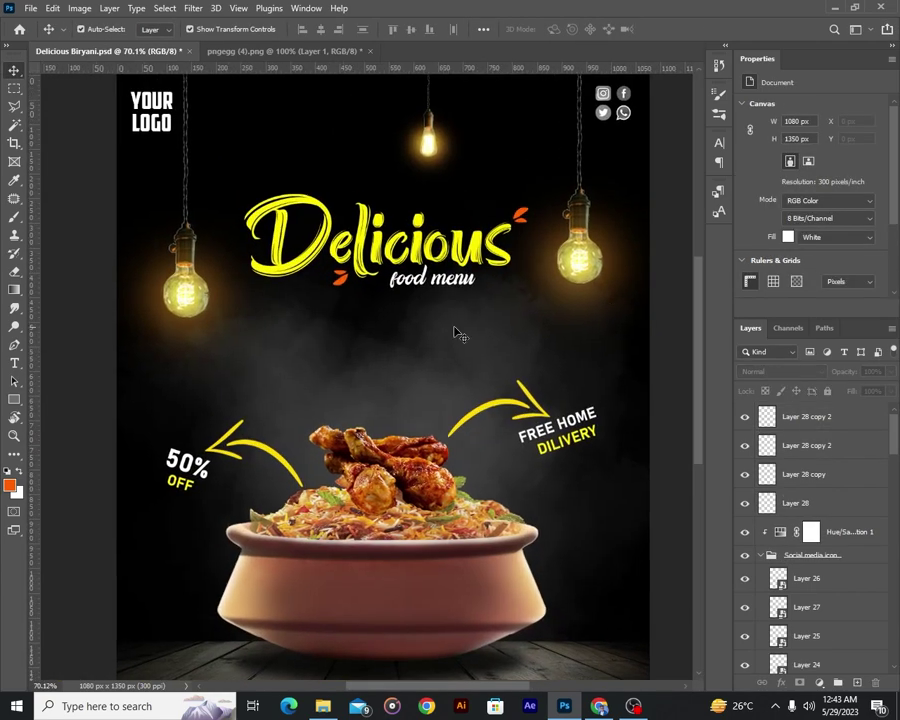
pyautogui.scroll(1, 315, 369)
# Draw a small orange circle with the Ellipse tool on the left side.
pyautogui.scroll(1, 313, 369)
pyautogui.rightClick(14, 400)
pyautogui.click(90, 426)
pyautogui.scroll(2, 132, 330)
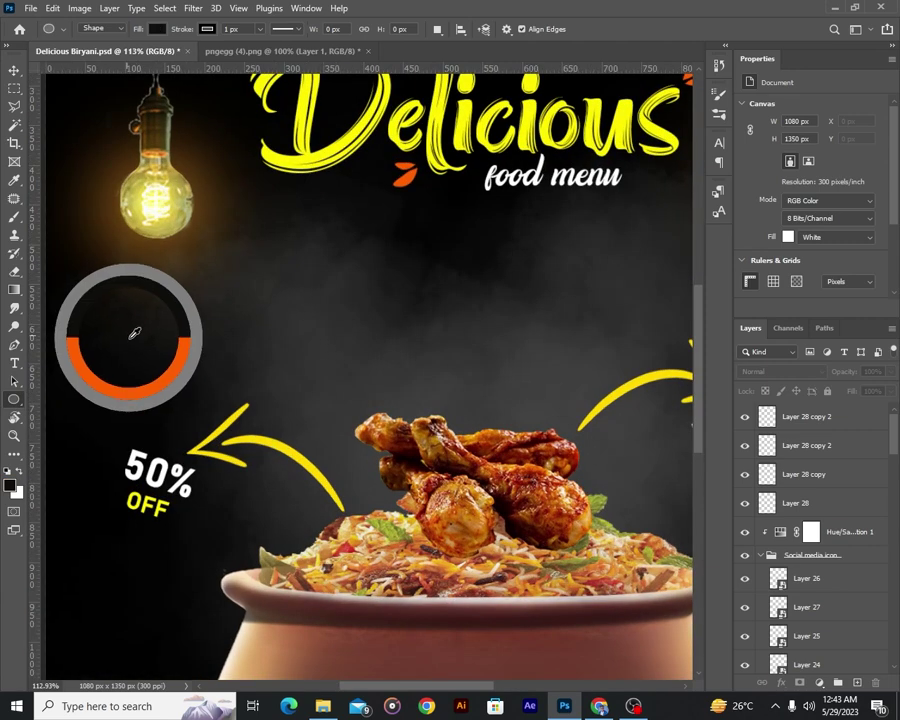
pyautogui.moveTo(119, 318); pyautogui.dragTo(121, 321)
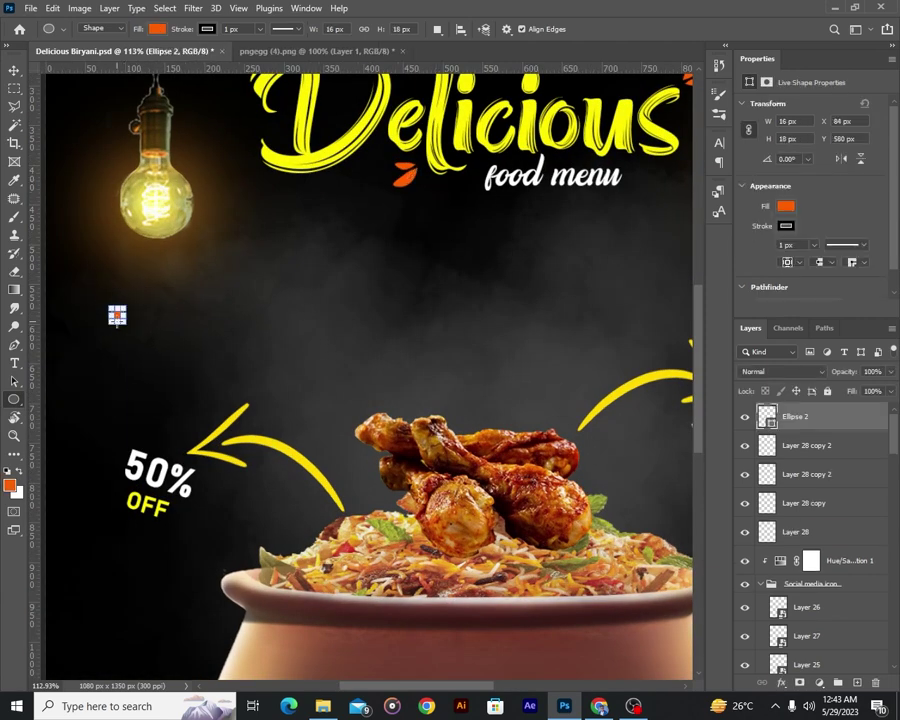
# Duplicate the dot into a row, then copy the row downward to form a grid.
pyautogui.press('v')
pyautogui.scroll(3, 118, 320)
pyautogui.moveTo(237, 348); pyautogui.dragTo(347, 348)
pyautogui.moveTo(347, 348); pyautogui.dragTo(391, 349)
pyautogui.moveTo(199, 320); pyautogui.dragTo(430, 368)
pyautogui.scroll(-3, 300, 345)
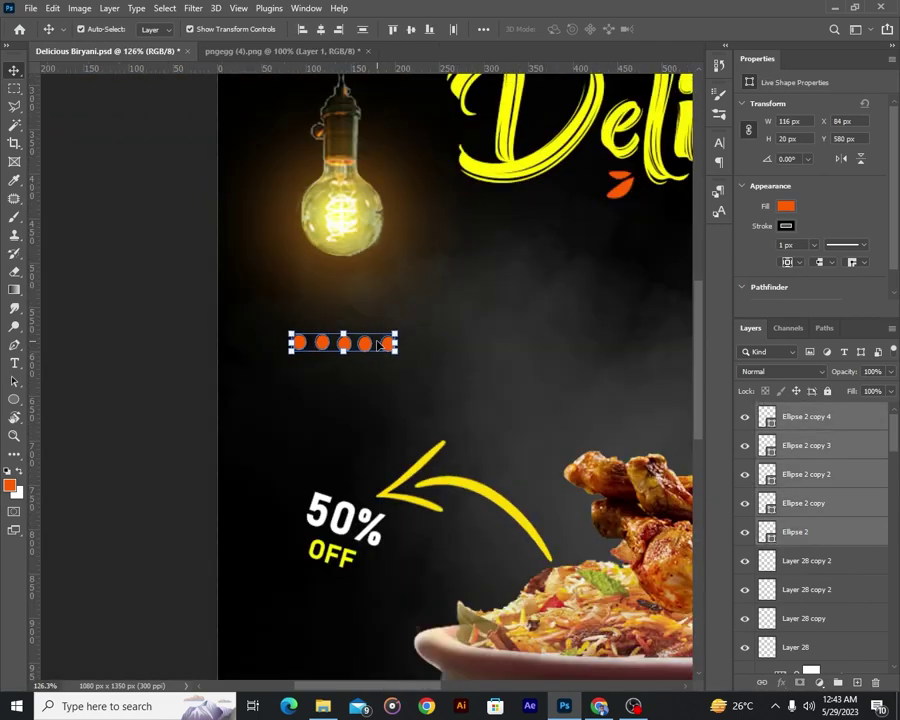
pyautogui.scroll(2, 330, 345)
pyautogui.moveTo(335, 344); pyautogui.dragTo(337, 460)
pyautogui.scroll(-5, 372, 418)
pyautogui.scroll(2, 300, 380)
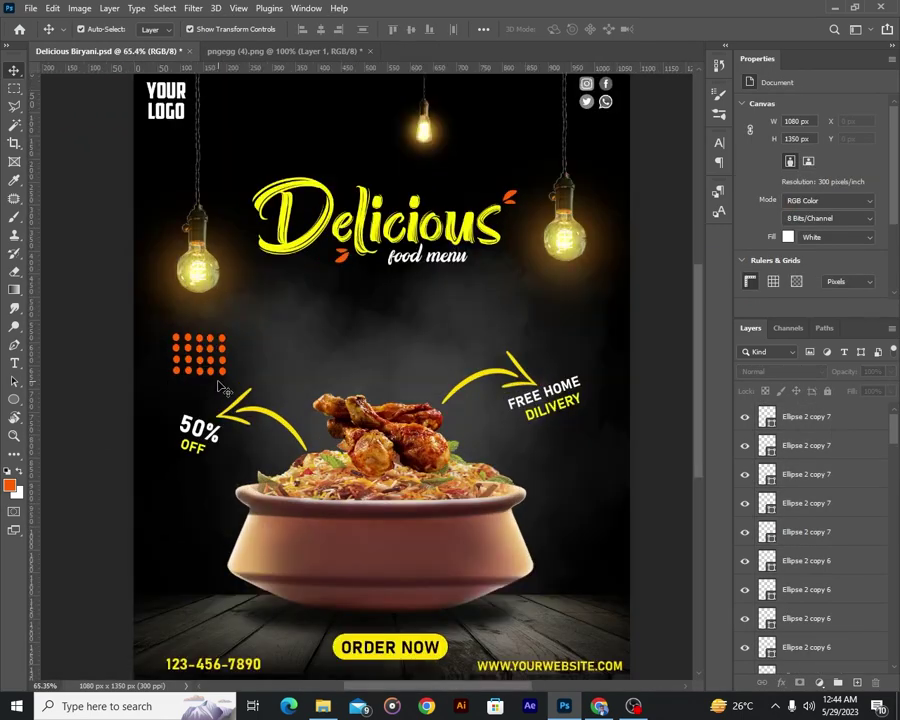
pyautogui.scroll(3, 300, 380)
# Group all the dot layers into Group 1.
pyautogui.click(810, 418)
pyautogui.scroll(-2, 828, 471)
pyautogui.keyDown('shift'); pyautogui.click(831, 531); pyautogui.keyUp('shift')
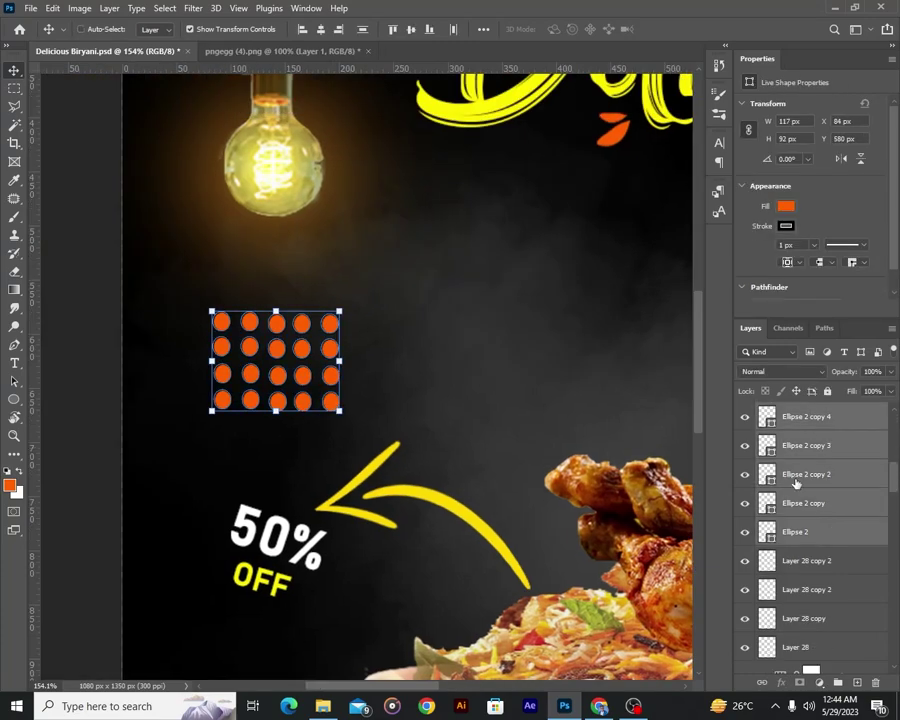
pyautogui.hotkey('ctrl', 'g')
# Scale the dot grid down so it sits above the 50% OFF arrow.
pyautogui.hotkey('ctrl', 't')
pyautogui.moveTo(336, 310); pyautogui.dragTo(304, 330)
pyautogui.scroll(-2, 284, 317)
pyautogui.press('Return')
pyautogui.scroll(-3, 225, 394)
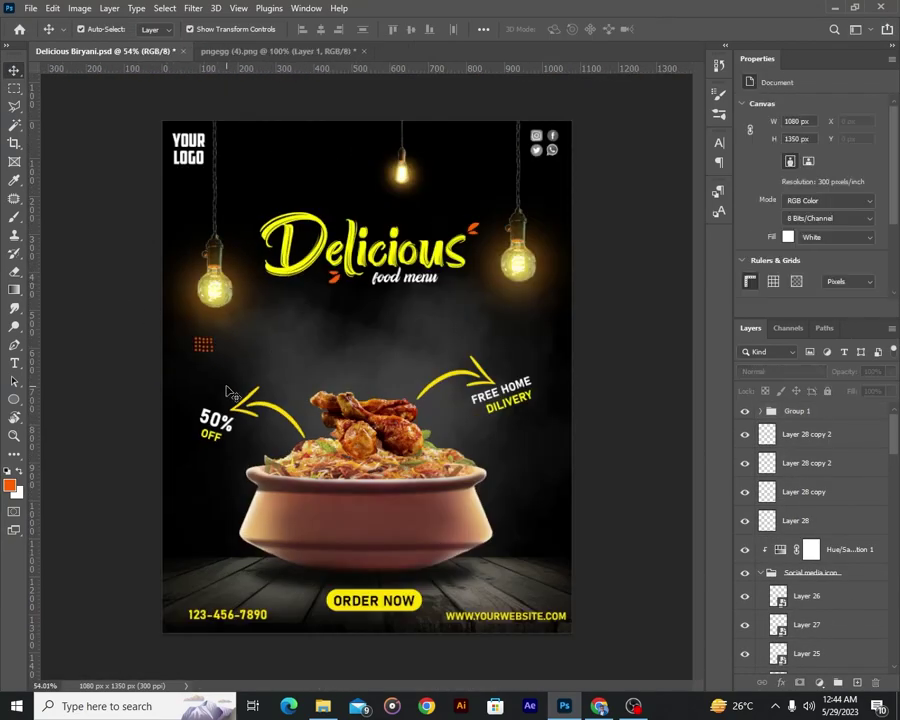
pyautogui.scroll(4, 183, 357)
pyautogui.scroll(3, 218, 293)
pyautogui.scroll(-3, 218, 293)
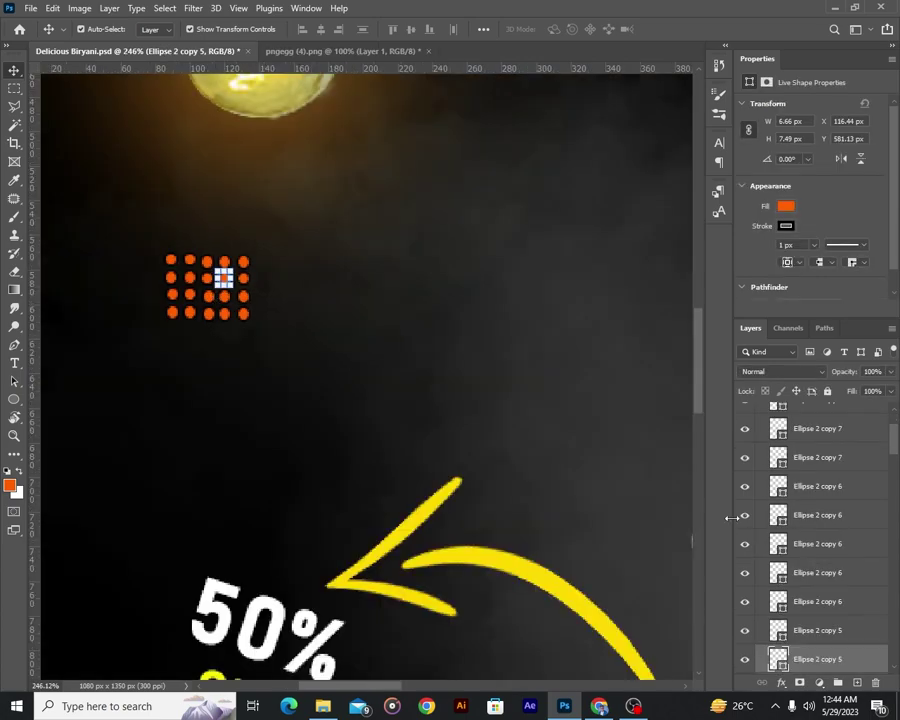
pyautogui.scroll(3, 218, 293)
pyautogui.click(787, 414)
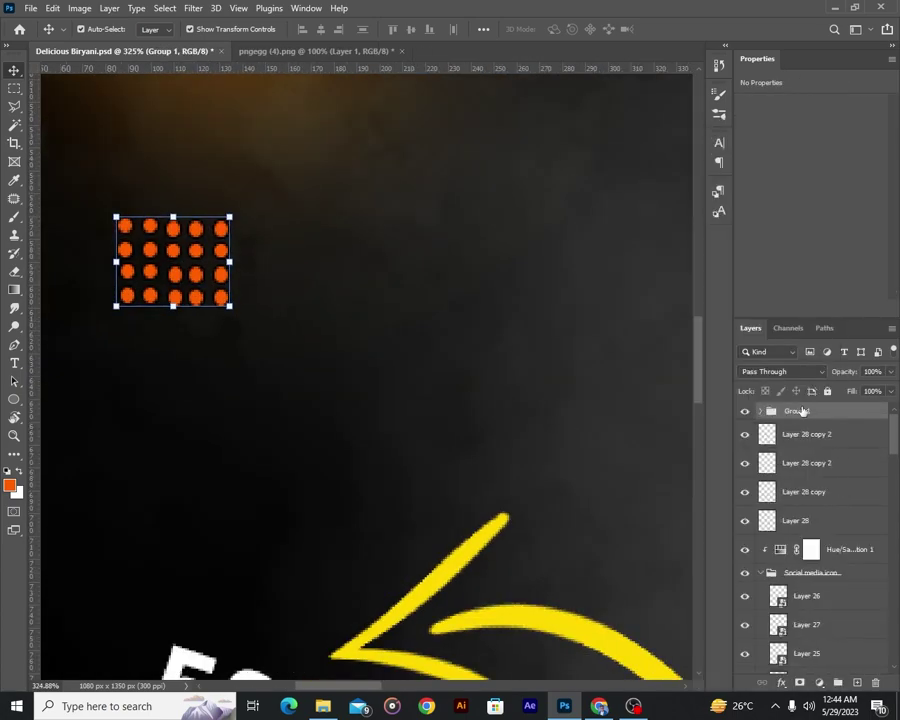
# Ungroup the dot layers and merge all the dots into one shape.
pyautogui.rightClick(787, 414)
pyautogui.click(680, 193)
pyautogui.rightClick(812, 420)
pyautogui.click(661, 512)
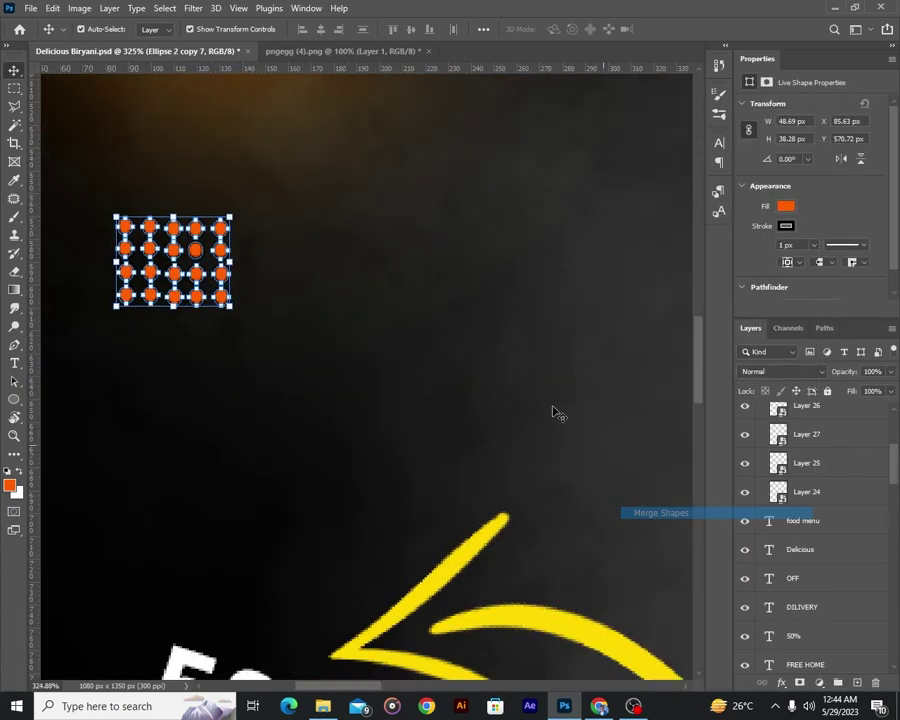
pyautogui.scroll(-5, 276, 296)
pyautogui.scroll(2, 250, 296)
pyautogui.scroll(2, 250, 296)
pyautogui.scroll(3, 831, 470)
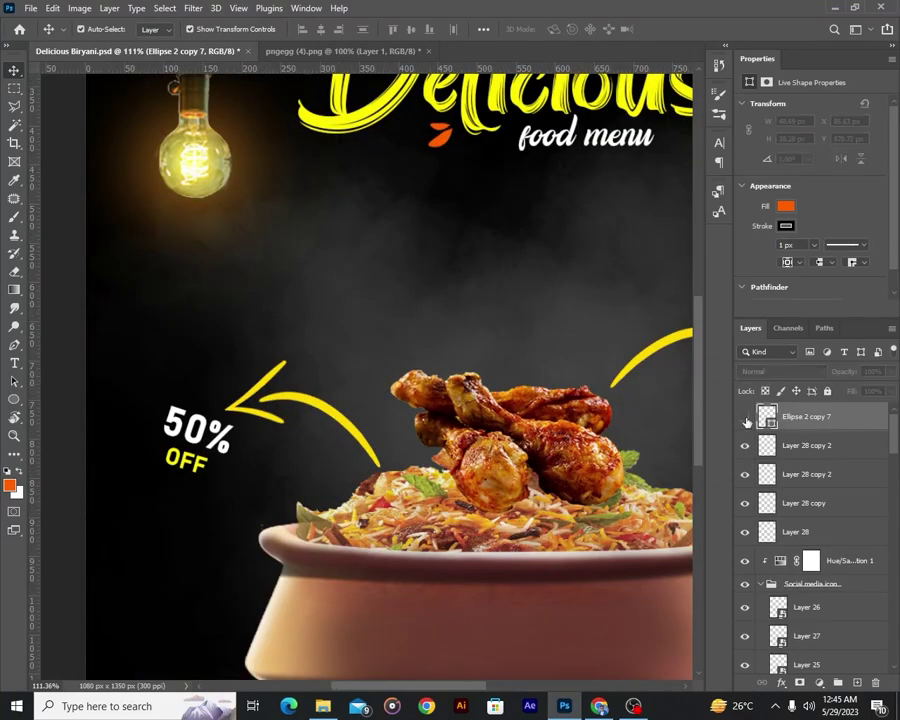
pyautogui.scroll(-3, 450, 380)
pyautogui.scroll(4, 440, 418)
pyautogui.scroll(-3, 440, 418)
# Duplicate the dot grid and place a copy on the right above the delivery arrow.
pyautogui.hotkey('alt', 'shift', 'Right')
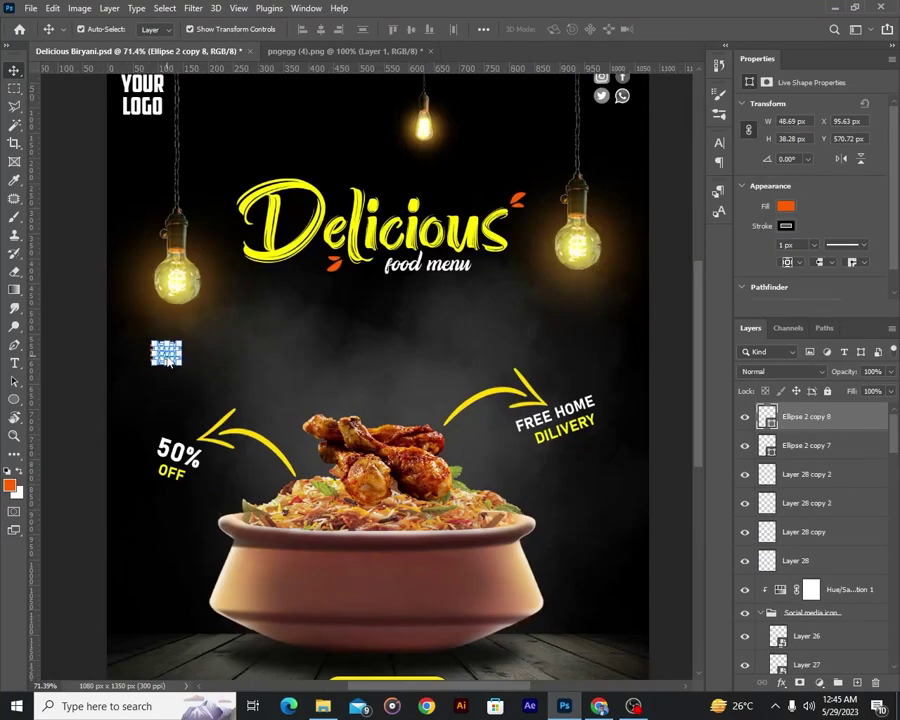
pyautogui.hotkey('shift', 'Right')
pyautogui.hotkey('shift', 'Right')
pyautogui.hotkey('shift', 'Right')
pyautogui.scroll(2, 293, 356)
pyautogui.scroll(2, 446, 261)
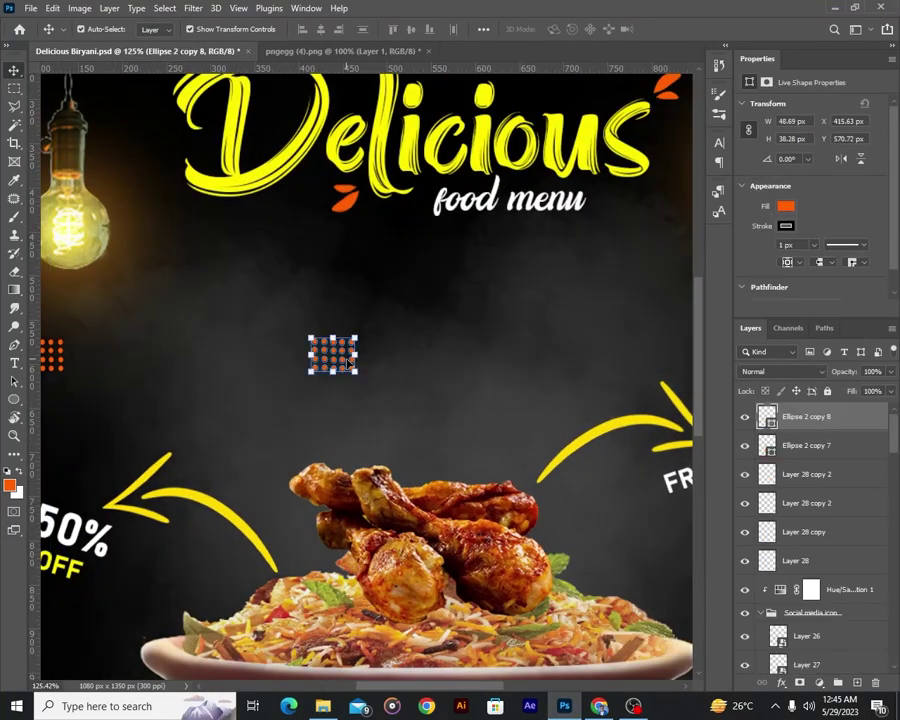
pyautogui.scroll(-5, 352, 374)
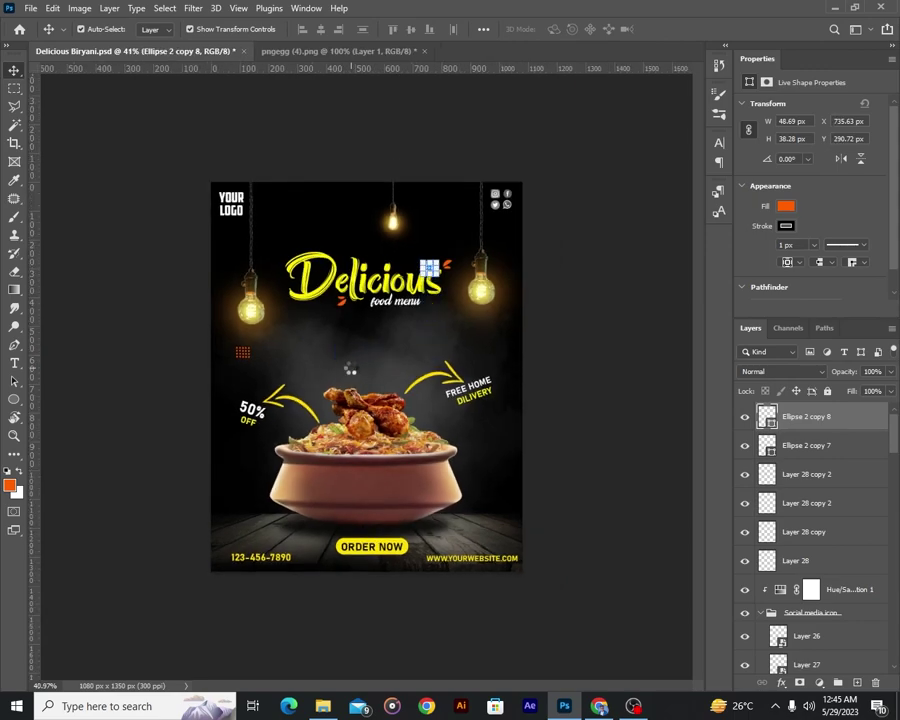
pyautogui.scroll(1, 451, 244)
pyautogui.scroll(3, 451, 244)
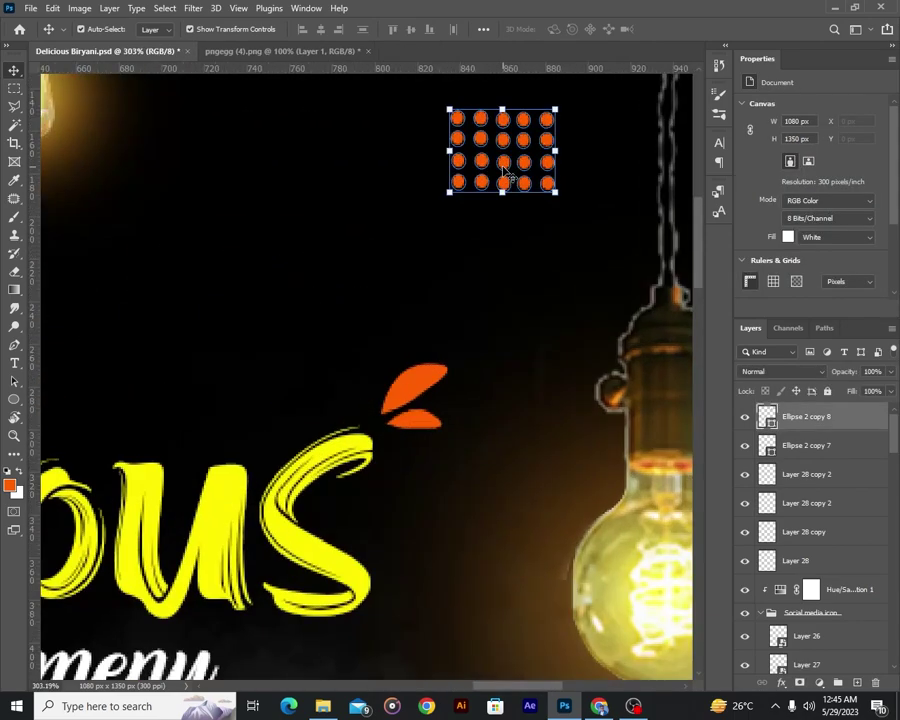
pyautogui.click(786, 206)
pyautogui.scroll(-4, 474, 243)
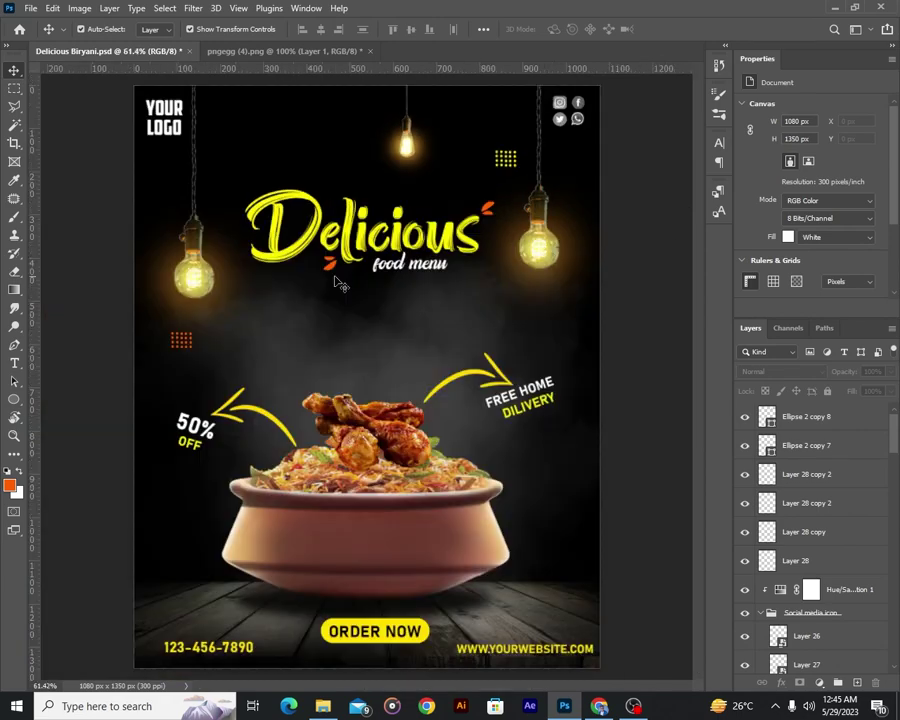
pyautogui.scroll(-3, 183, 341)
pyautogui.scroll(3, 300, 258)
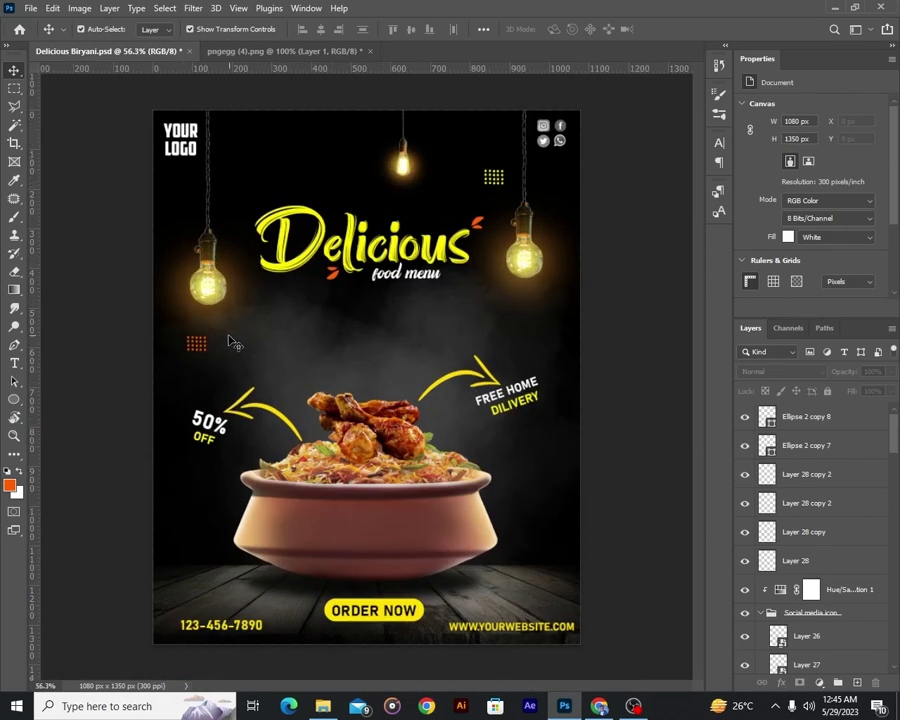
pyautogui.moveTo(197, 345)
pyautogui.mouseDown()
pyautogui.moveTo(550, 400)
pyautogui.moveTo(555, 427)
pyautogui.mouseUp()
# Change the yellow dot grid near the logo to an orange fill.
pyautogui.scroll(3, 550, 400)
pyautogui.click(786, 206)
pyautogui.press('Escape')
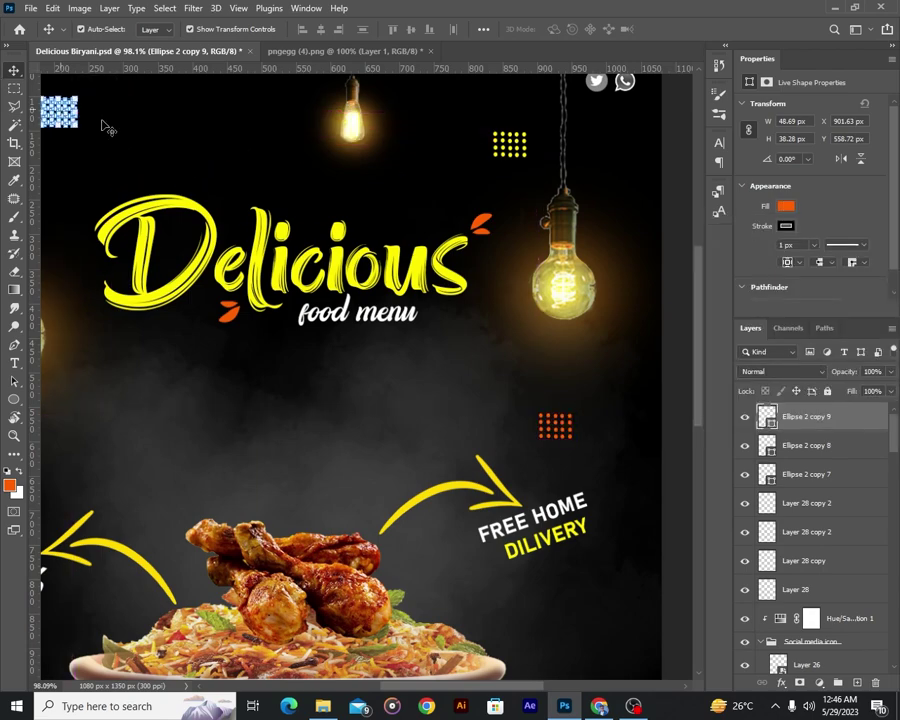
pyautogui.hscroll(-5, 300, 300)
pyautogui.click(786, 206)
pyautogui.hotkey('ctrl', '0')
pyautogui.keyDown('alt'); pyautogui.scroll(-2, 530, 362); pyautogui.keyUp('alt')
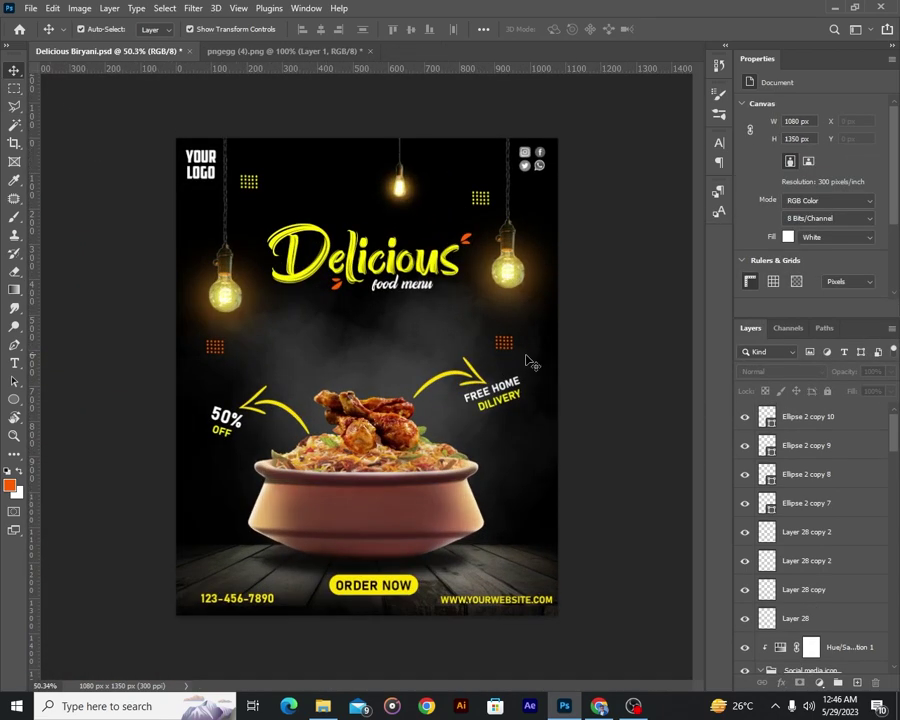
pyautogui.keyDown('alt'); pyautogui.scroll(3, 240, 213); pyautogui.keyUp('alt')
pyautogui.click(336, 236)
pyautogui.keyDown('alt'); pyautogui.scroll(3, 336, 236); pyautogui.keyUp('alt')
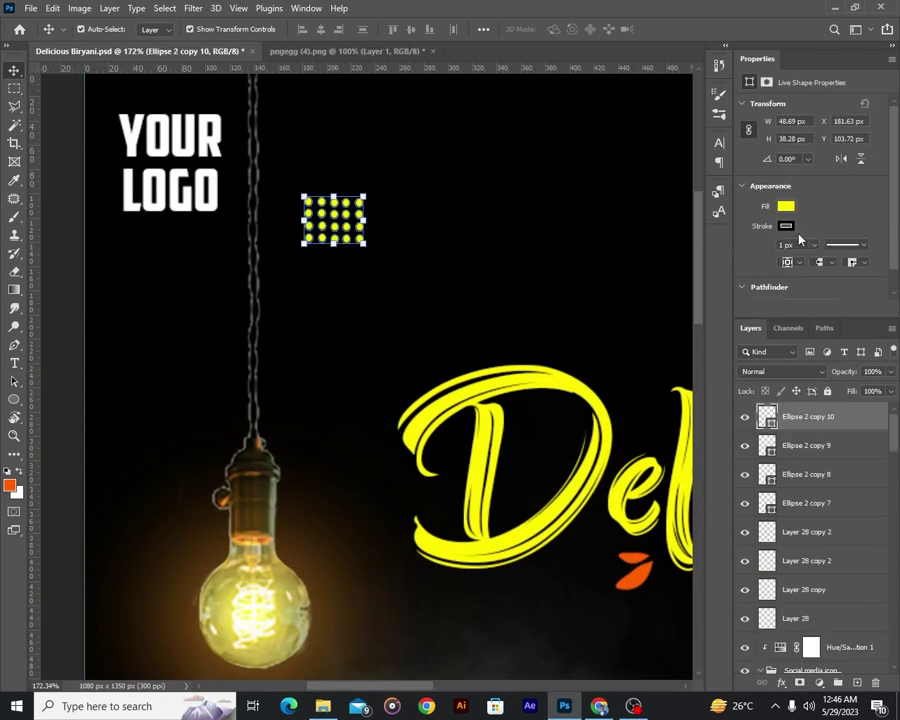
pyautogui.click(786, 206)
pyautogui.click(722, 280)
# Select the orange dot grid on the right and review the layout.
pyautogui.scroll(-5, 268, 518)
pyautogui.keyDown('alt'); pyautogui.scroll(-3, 274, 370); pyautogui.keyUp('alt')
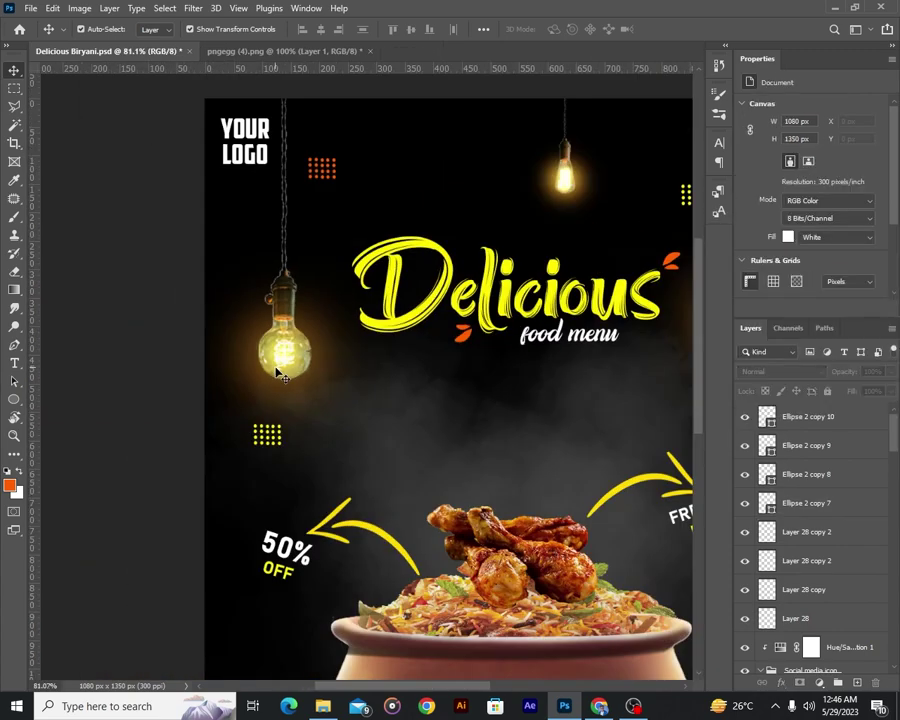
pyautogui.keyDown('alt'); pyautogui.scroll(-2, 456, 440); pyautogui.keyUp('alt')
pyautogui.keyDown('alt'); pyautogui.scroll(1, 500, 385); pyautogui.keyUp('alt')
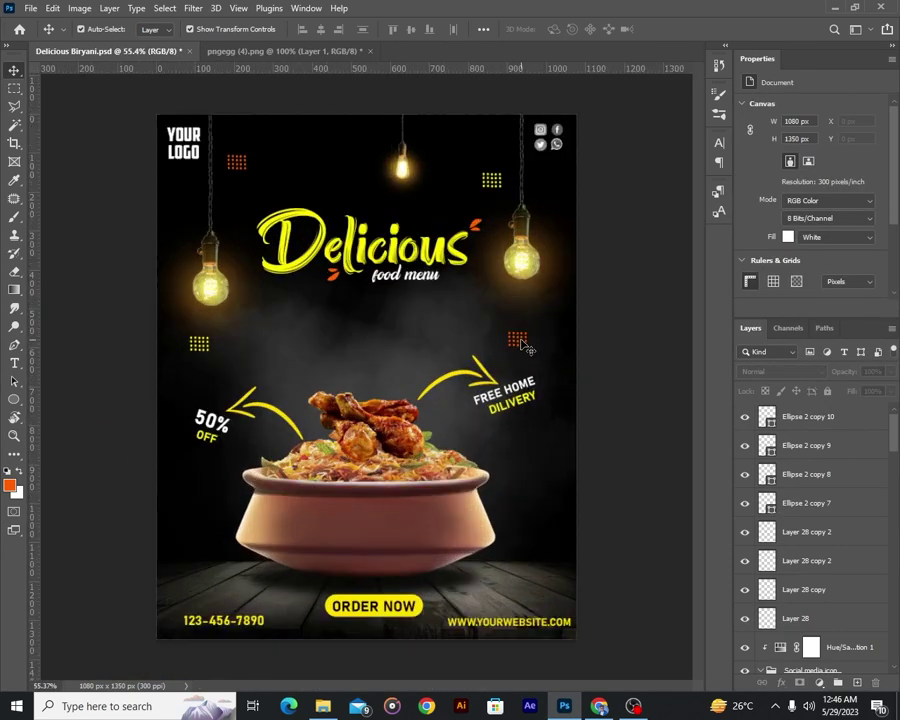
pyautogui.click(521, 344)
pyautogui.keyDown('alt'); pyautogui.scroll(4, 521, 344); pyautogui.keyUp('alt')
pyautogui.keyDown('alt'); pyautogui.scroll(-2, 572, 372); pyautogui.keyUp('alt')
pyautogui.keyDown('alt'); pyautogui.scroll(-1, 306, 336); pyautogui.keyUp('alt')
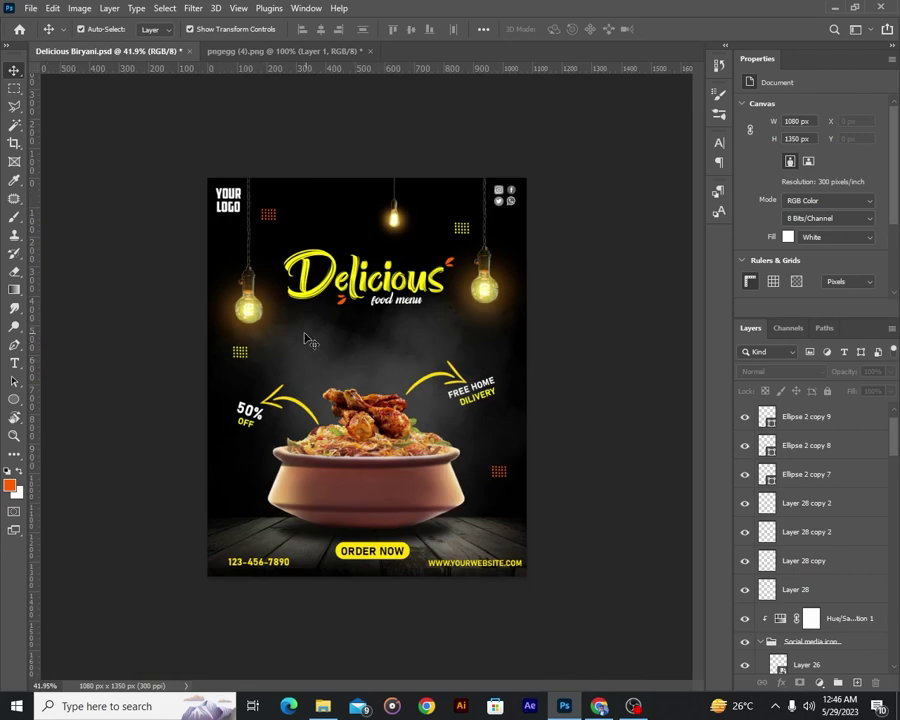
pyautogui.keyDown('alt'); pyautogui.scroll(-2, 424, 344); pyautogui.keyUp('alt')
pyautogui.keyDown('alt'); pyautogui.scroll(2, 425, 345); pyautogui.keyUp('alt')
pyautogui.keyDown('alt'); pyautogui.scroll(1, 424, 344); pyautogui.keyUp('alt')
pyautogui.keyDown('alt'); pyautogui.scroll(4, 400, 330); pyautogui.keyUp('alt')
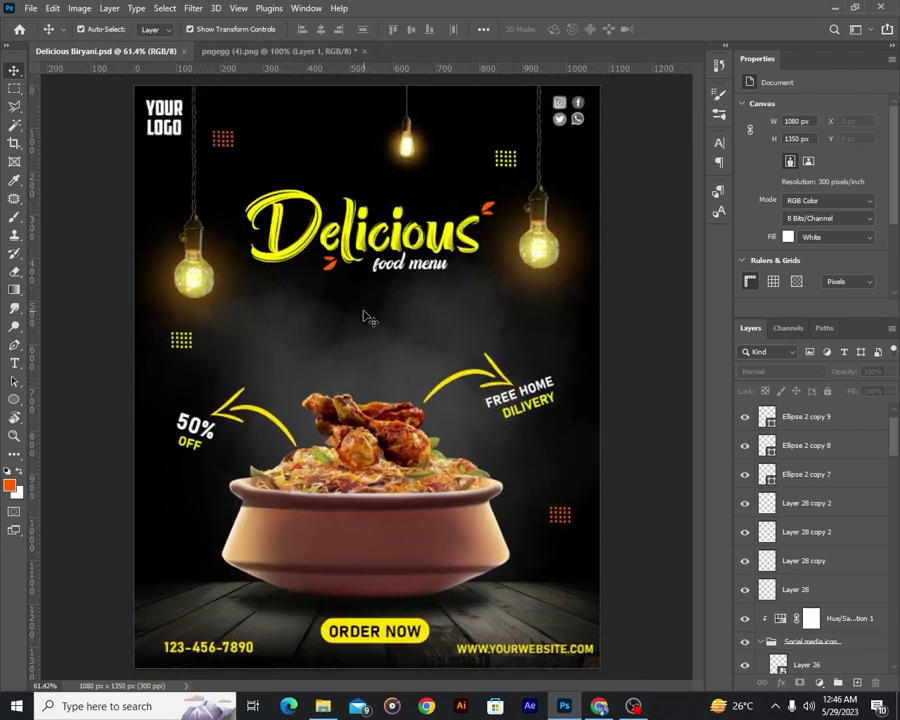
pyautogui.keyDown('alt'); pyautogui.scroll(-5, 410, 330); pyautogui.keyUp('alt')
pyautogui.keyDown('alt'); pyautogui.scroll(4, 420, 308); pyautogui.keyUp('alt')
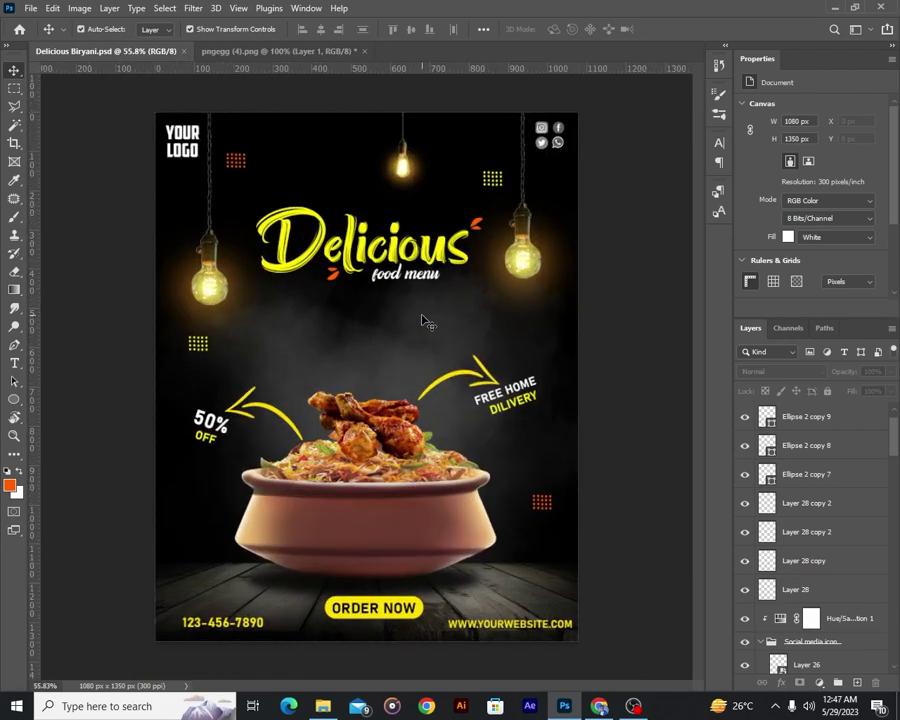
pyautogui.keyDown('alt'); pyautogui.scroll(-1, 428, 323); pyautogui.keyUp('alt')
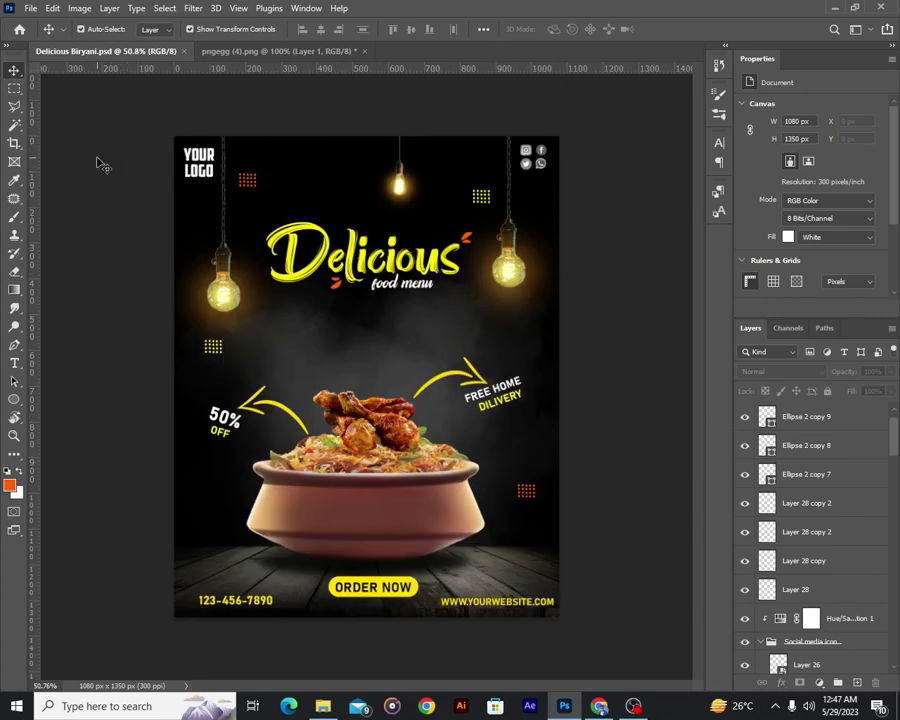
pyautogui.hotkey('ctrl', 'Tab')
# Enlarge and centre the credit line under ORDER NOW, and move the button up.
pyautogui.hotkey('ctrl', 'w')
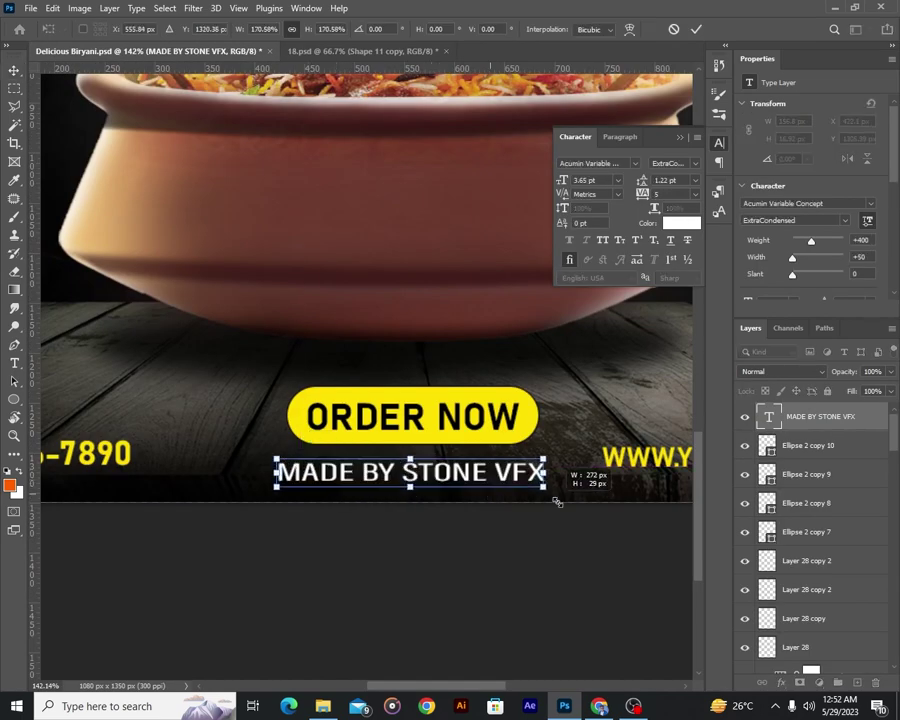
pyautogui.moveTo(557, 502); pyautogui.dragTo(563, 488)
pyautogui.moveTo(410, 474); pyautogui.dragTo(410, 480)
pyautogui.press('Return')
pyautogui.press('v')
pyautogui.moveTo(437, 414); pyautogui.dragTo(441, 403)
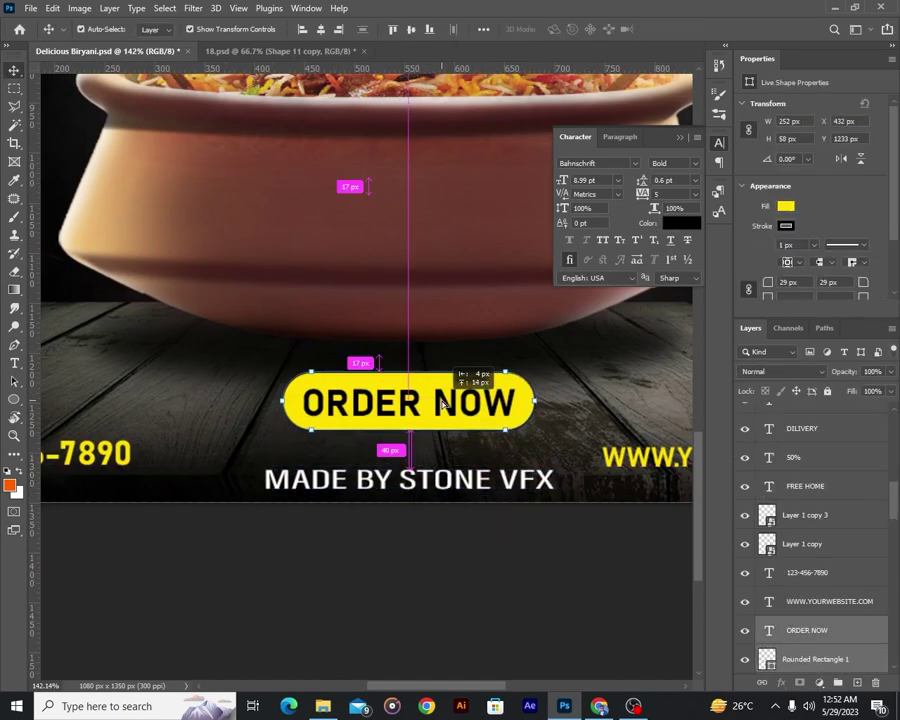
pyautogui.click(467, 546)
pyautogui.hotkey('ctrl', '0')
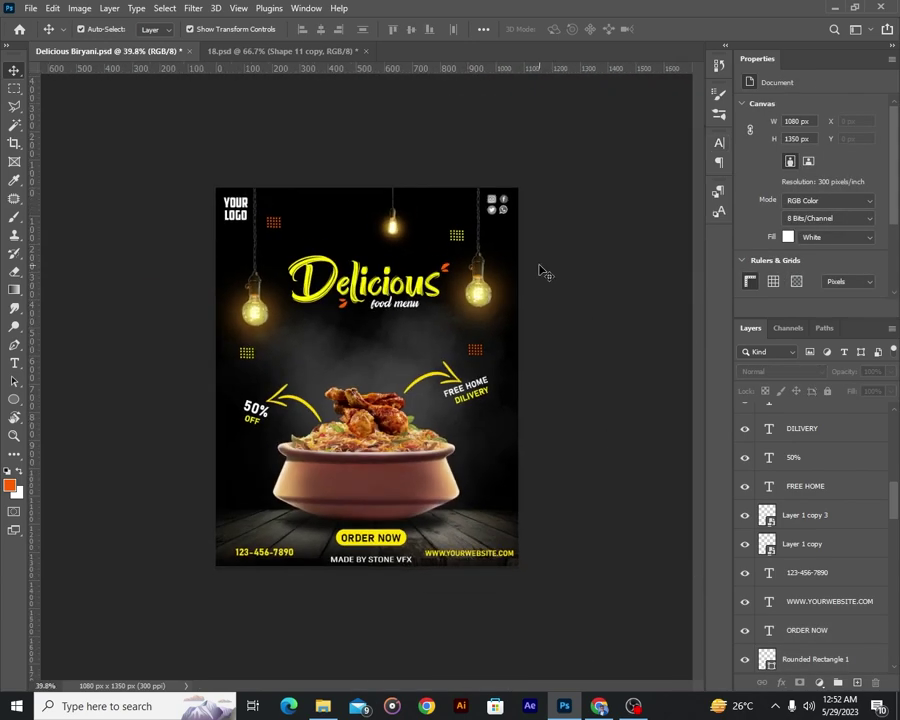
# Add a Levels adjustment darkening a lower layer's midtones, then save the flyer.
pyautogui.hotkey('alt', 'f')
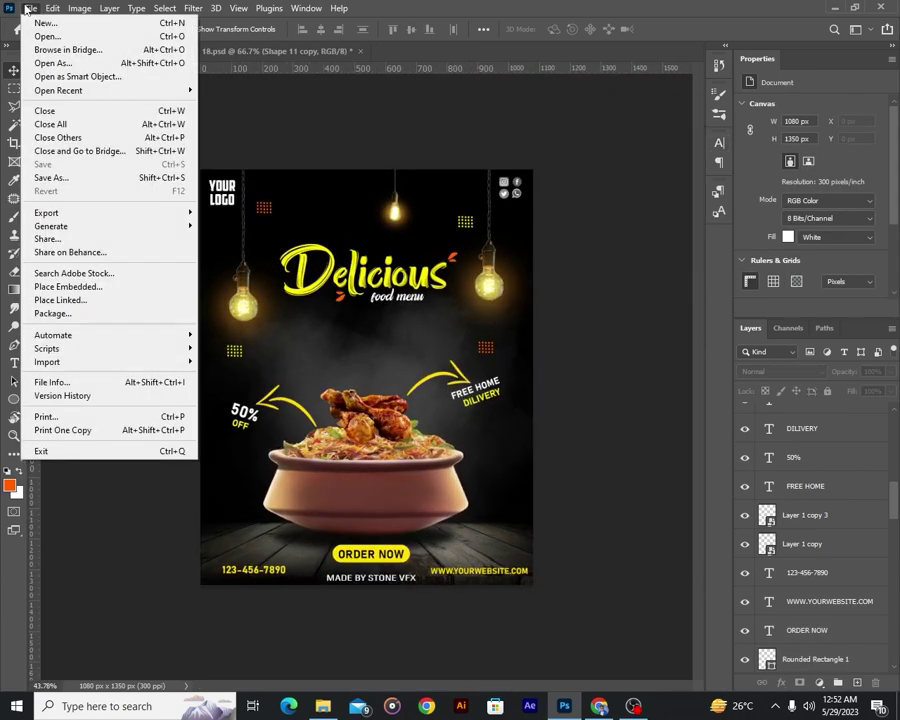
pyautogui.press('Escape')
pyautogui.scroll(2, 483, 553)
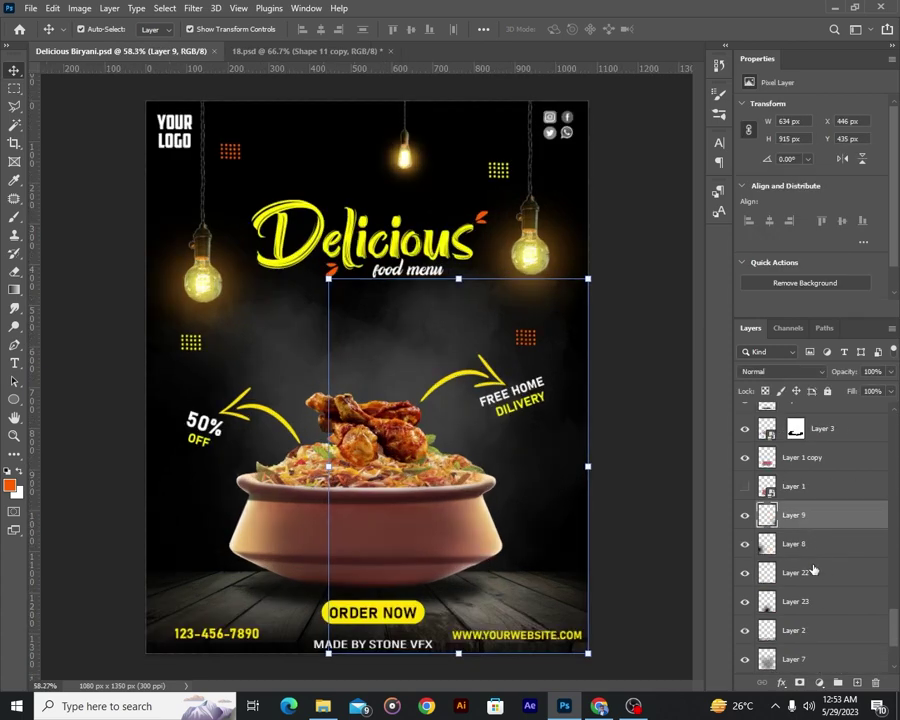
pyautogui.click(800, 628)
pyautogui.click(818, 683)
pyautogui.click(804, 481)
pyautogui.moveTo(821, 207); pyautogui.dragTo(827, 207)
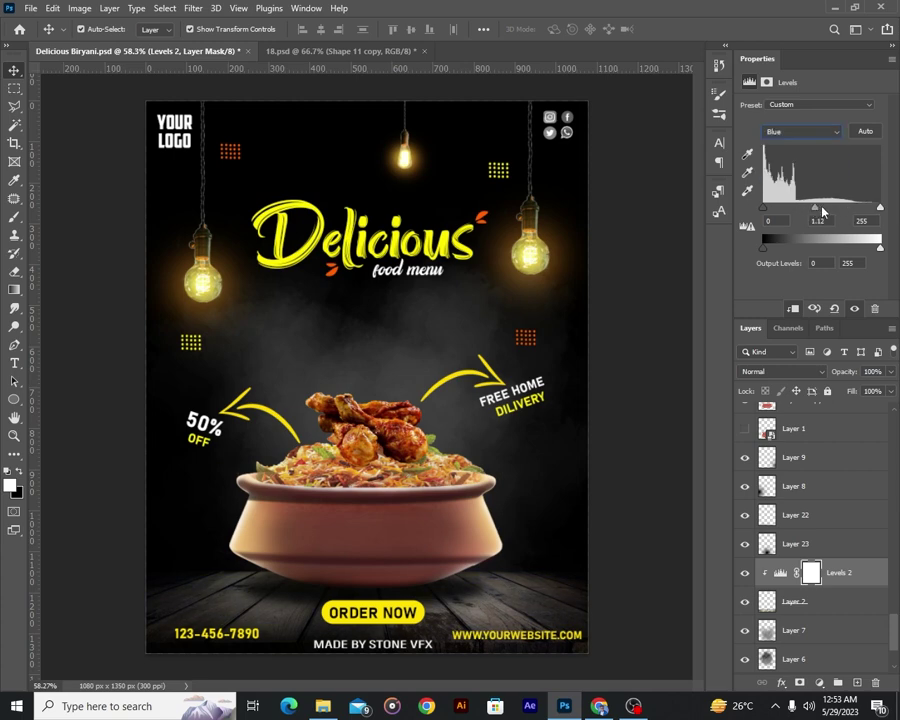
pyautogui.click(376, 349)
pyautogui.scroll(-1, 376, 349)
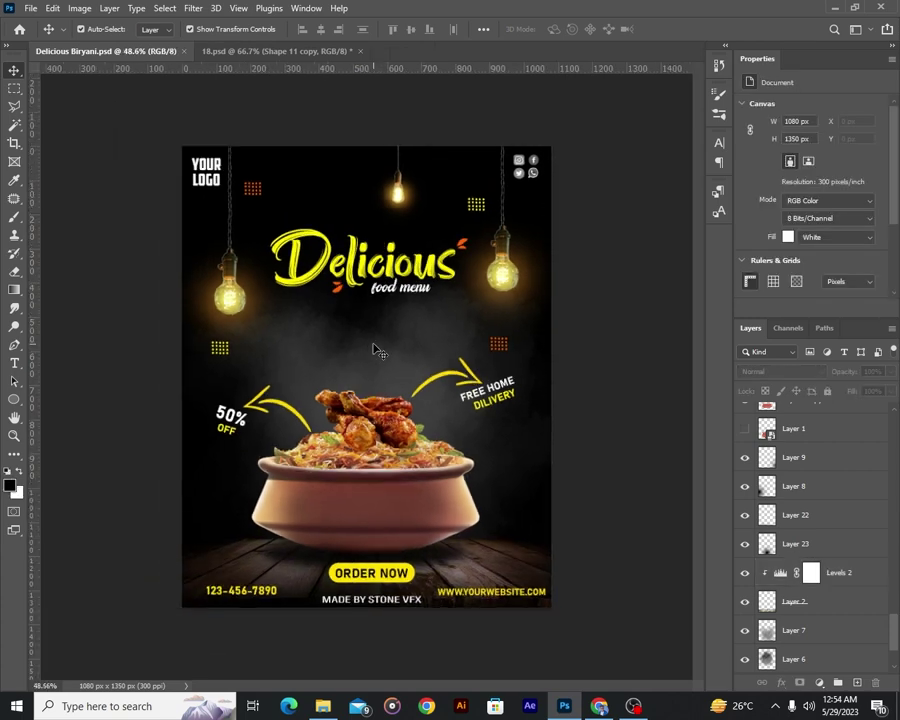
pyautogui.click(31, 10)
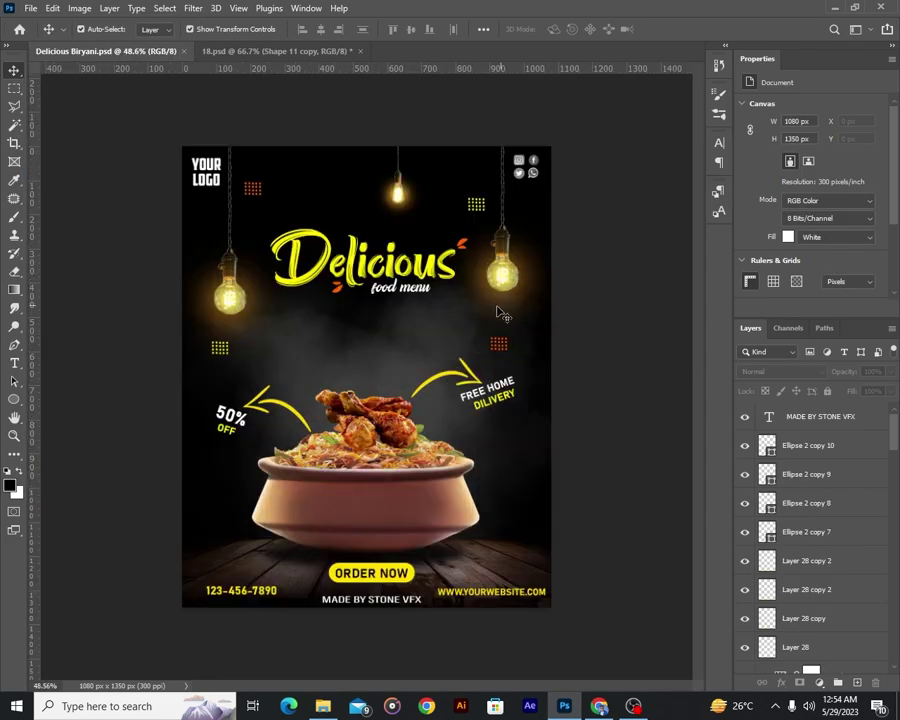
# Open both pngegg coriander images.
pyautogui.hotkey('ctrl', 'o')
pyautogui.click(285, 281)
pyautogui.keyDown('shift'); pyautogui.click(372, 281); pyautogui.keyUp('shift')
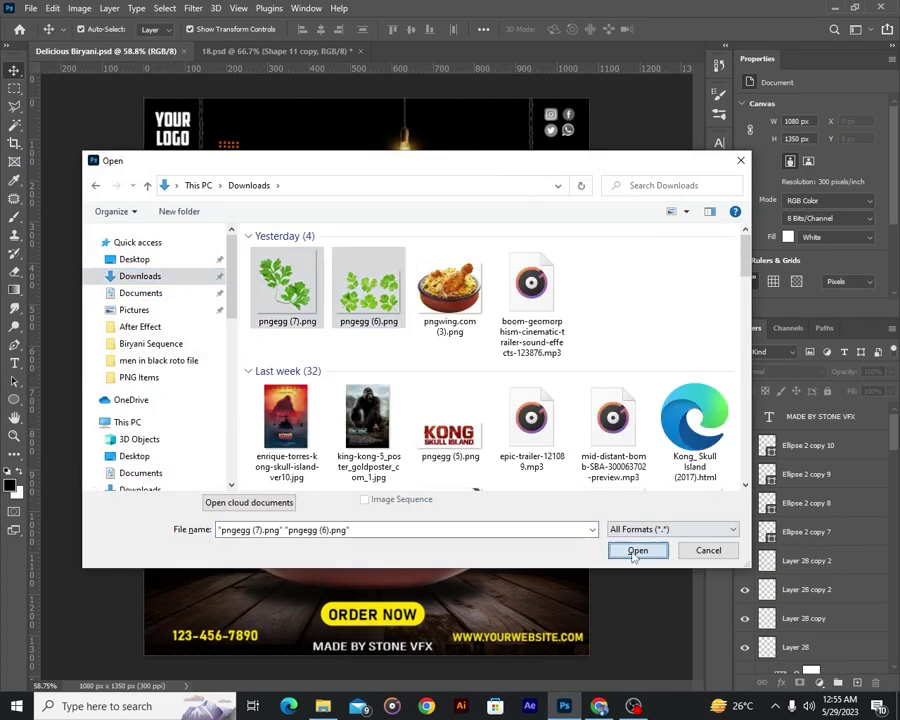
pyautogui.click(635, 548)
# Lasso the upper coriander sprig and drag it into the Delicious Biryani flyer.
pyautogui.click(396, 52)
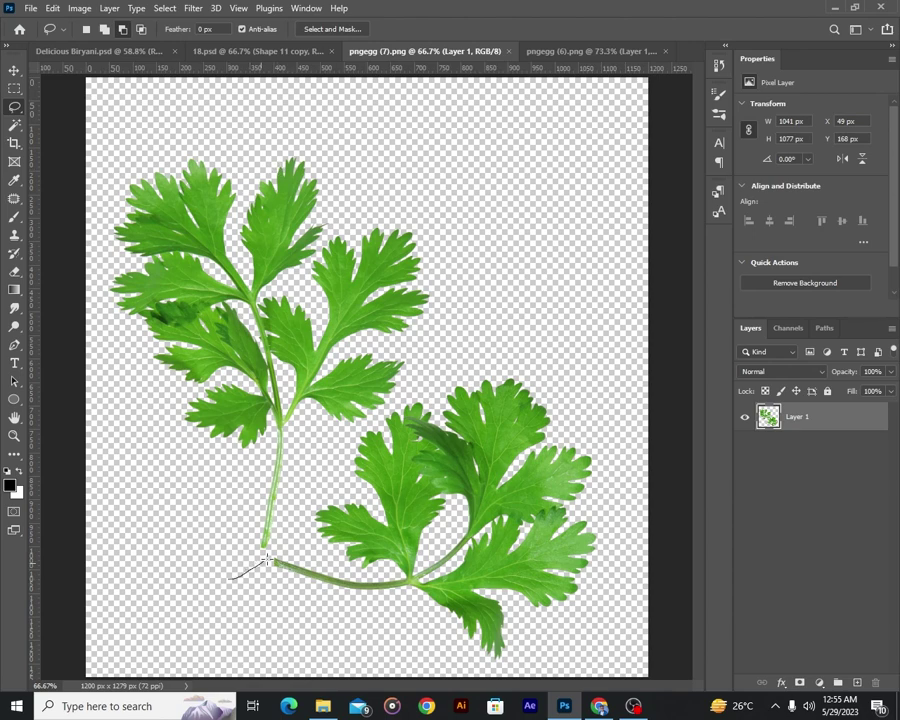
pyautogui.moveTo(176, 530); pyautogui.dragTo(176, 532)
pyautogui.press('v')
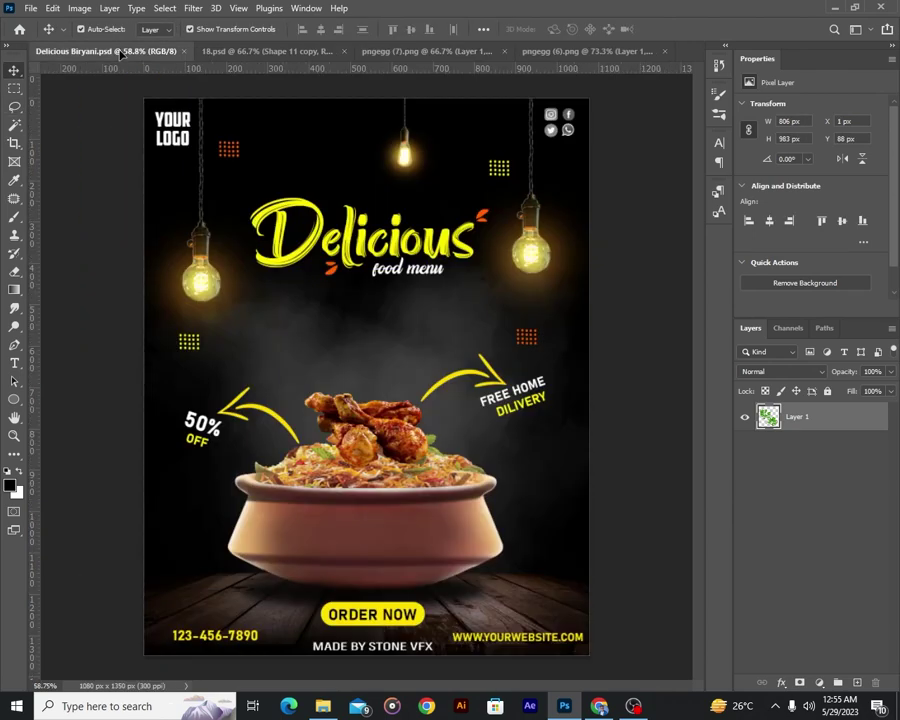
pyautogui.moveTo(236, 310); pyautogui.dragTo(380, 430)
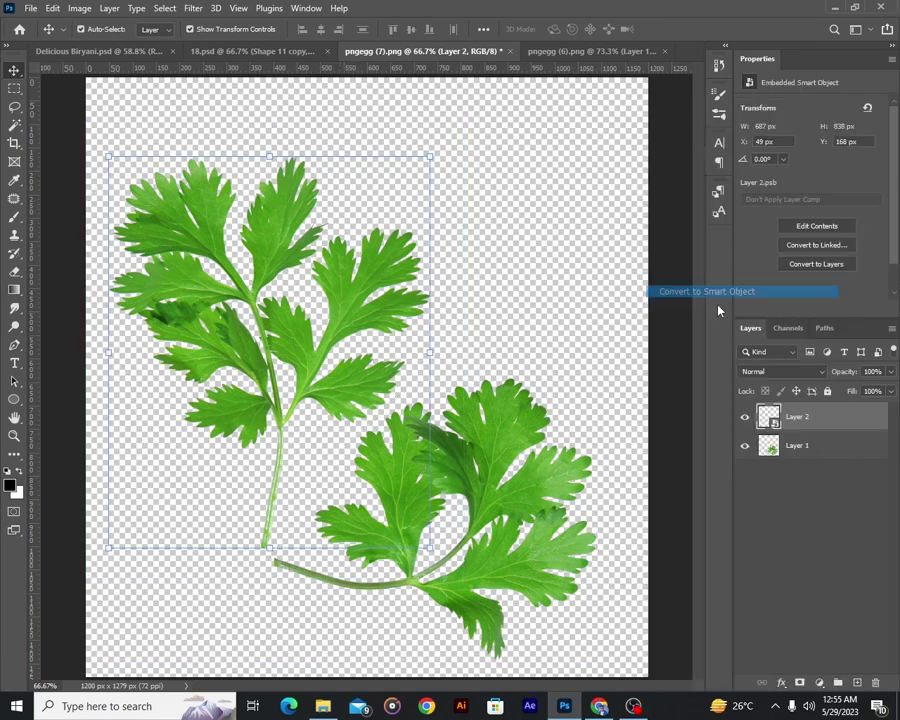
pyautogui.moveTo(340, 316); pyautogui.dragTo(208, 170)
# Shrink and rotate the sprig onto the biryani pot.
pyautogui.hotkey('ctrl', 't')
pyautogui.scroll(3, 208, 170)
pyautogui.scroll(3, 300, 300)
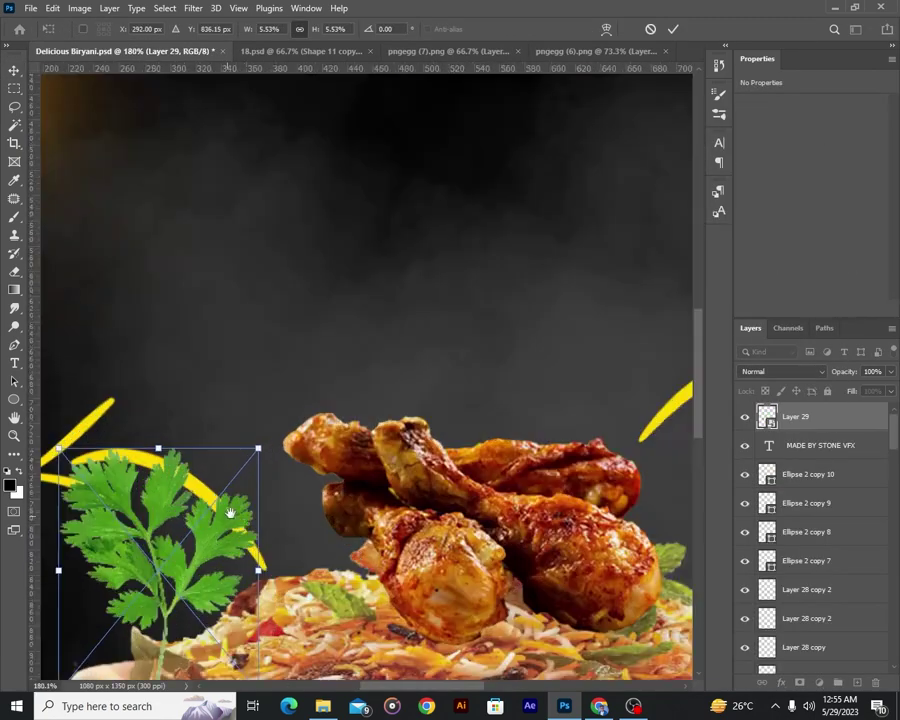
pyautogui.moveTo(216, 369); pyautogui.dragTo(288, 420)
pyautogui.moveTo(212, 314); pyautogui.dragTo(250, 426)
pyautogui.scroll(-3, 260, 440)
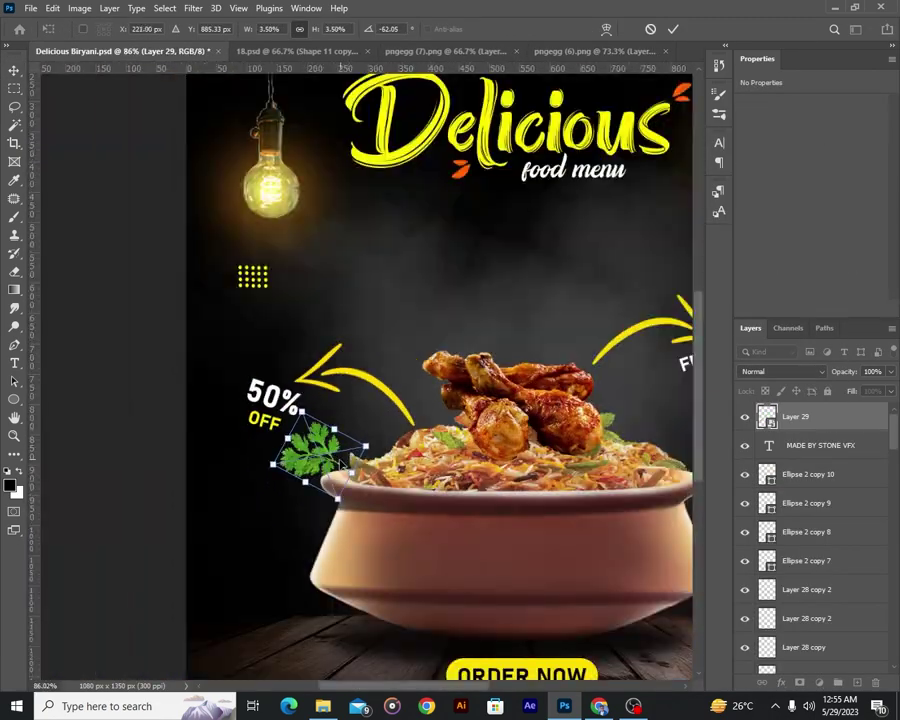
pyautogui.scroll(2, 260, 430)
pyautogui.scroll(1, 255, 453)
pyautogui.press('Return')
# Bend the sprig over the pot's left rim with Warp and Puppet Warp.
pyautogui.hotkey('ctrl', 't')
pyautogui.rightClick(270, 414)
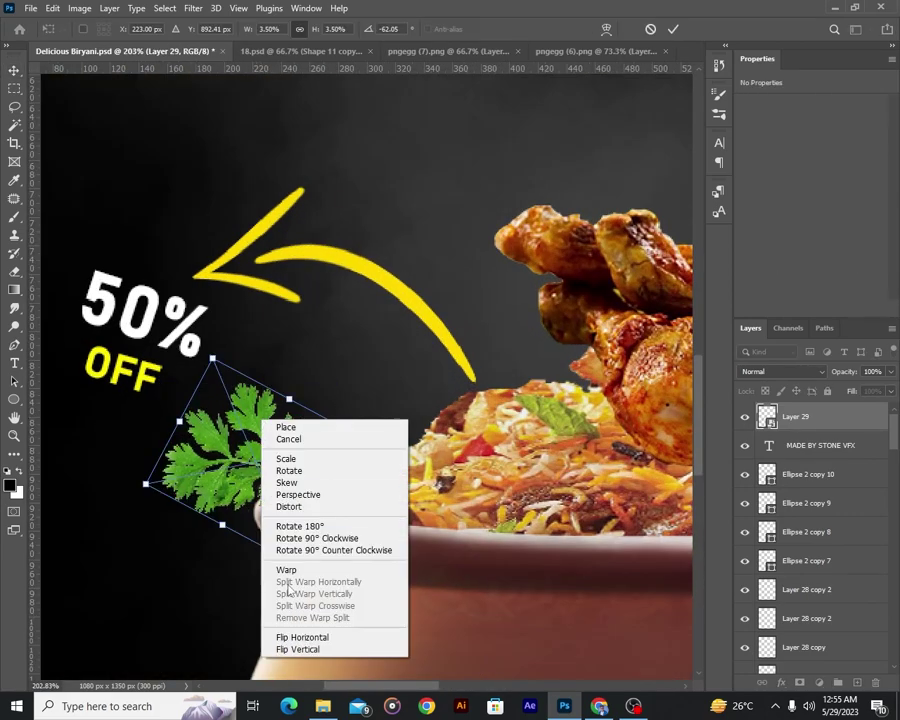
pyautogui.click(320, 510)
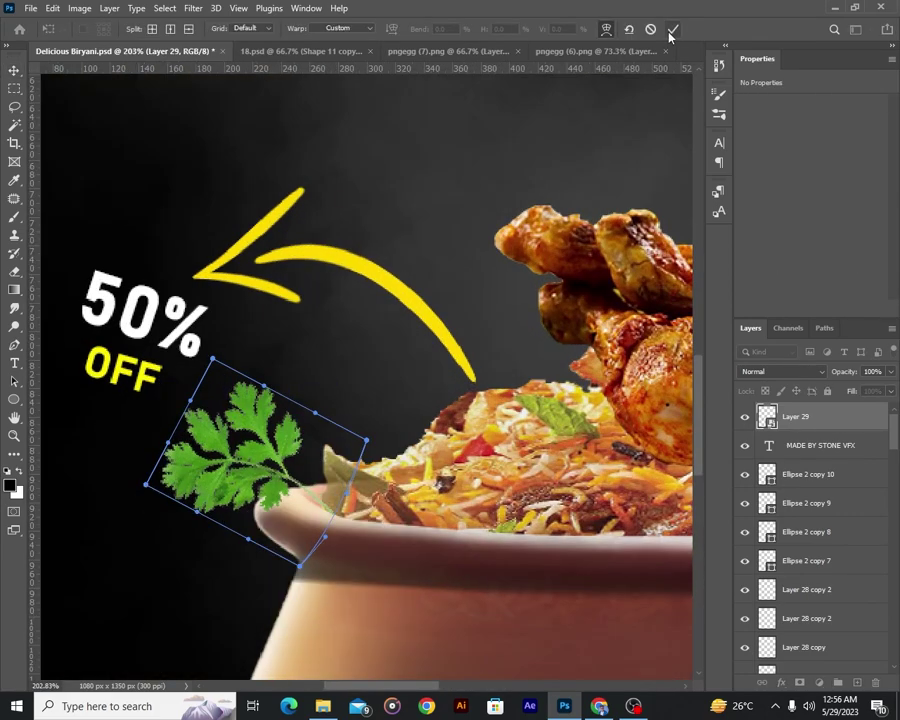
pyautogui.click(672, 30)
pyautogui.click(54, 9)
pyautogui.click(90, 286)
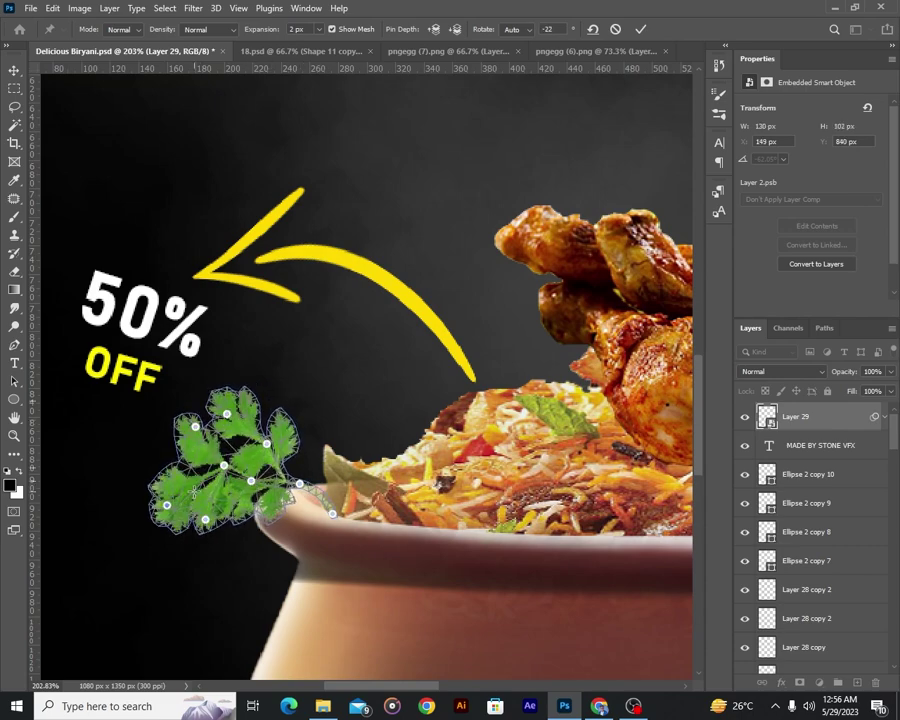
pyautogui.press('Return')
pyautogui.scroll(-5, 257, 372)
pyautogui.scroll(-5, 257, 372)
pyautogui.scroll(-2, 257, 500)
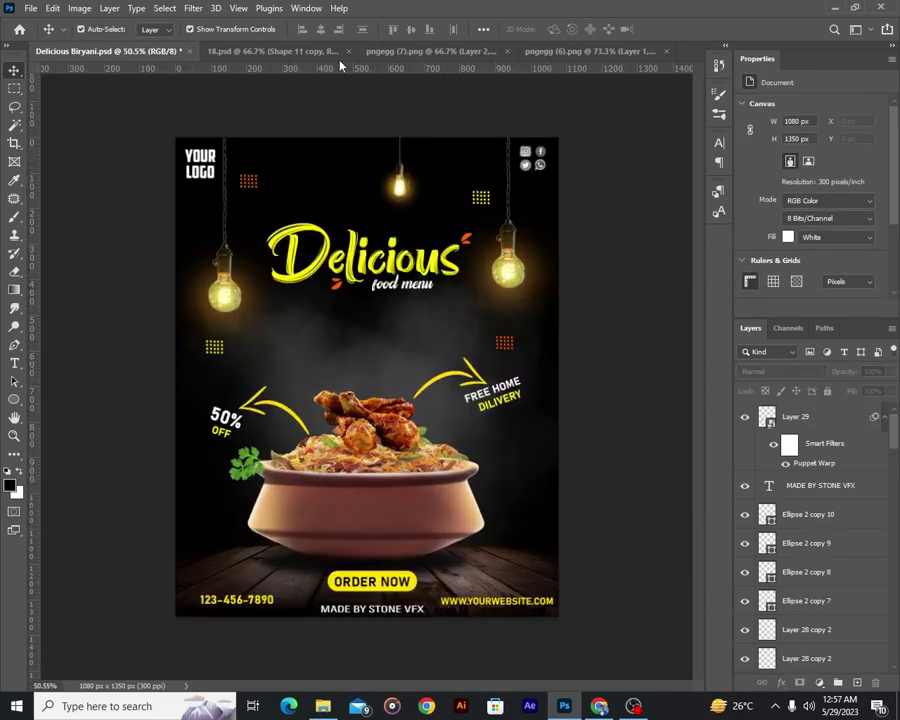
# Close 18.psd without saving and drag a sprig from the two-sprig coriander image into the flyer.
pyautogui.click(346, 51)
pyautogui.click(446, 262)
pyautogui.click(438, 50)
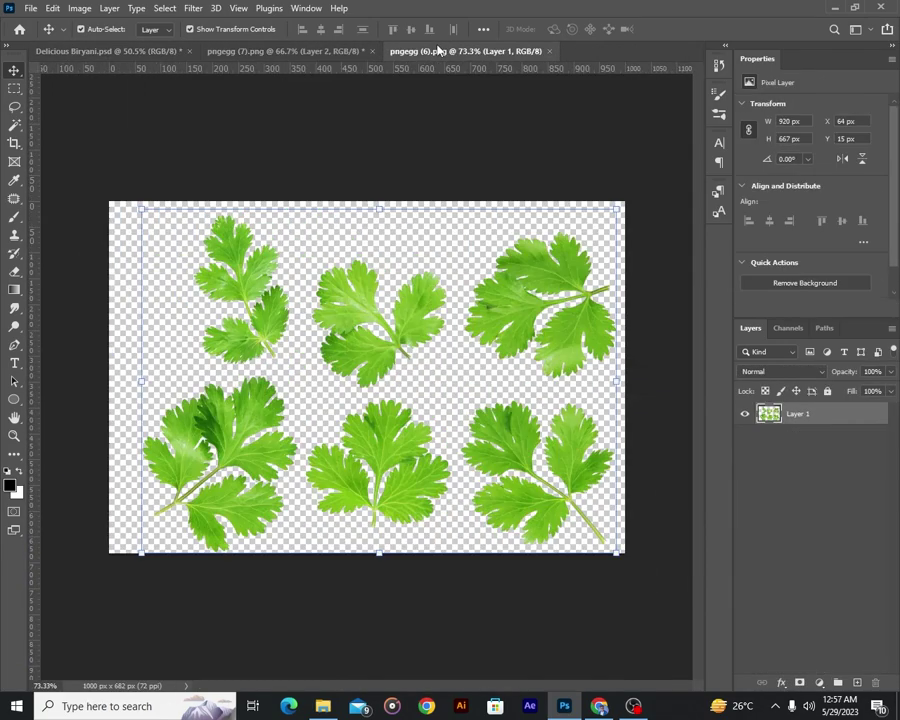
pyautogui.click(285, 51)
pyautogui.moveTo(337, 320); pyautogui.dragTo(420, 300)
# Shrink and rotate the sprig, place it above the chicken, and add a copy to its left.
pyautogui.hotkey('ctrl', 't')
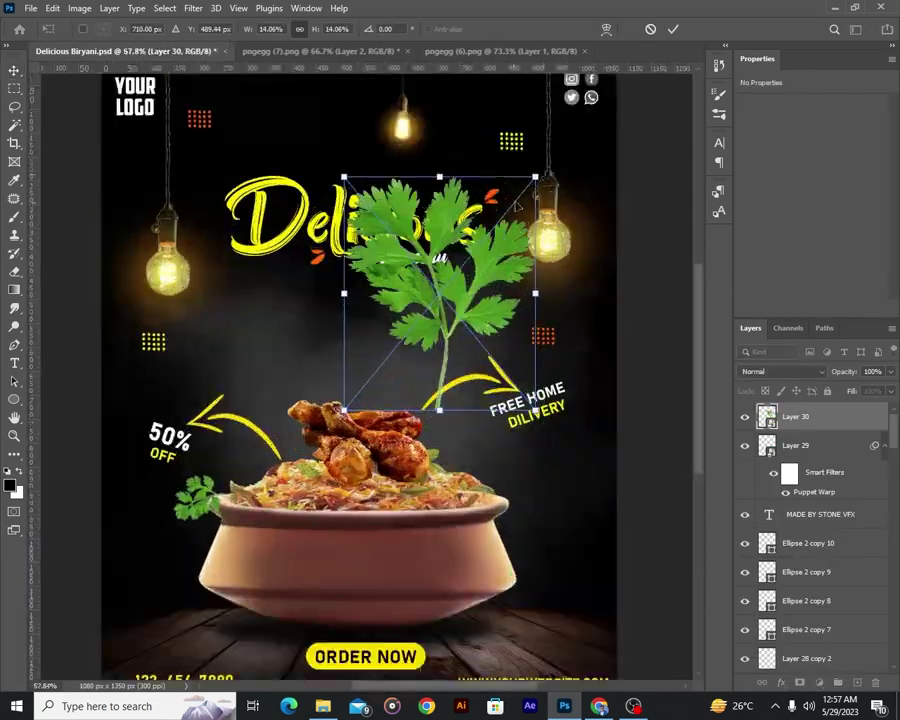
pyautogui.moveTo(516, 206)
pyautogui.mouseDown()
pyautogui.moveTo(416, 300)
pyautogui.moveTo(520, 262)
pyautogui.moveTo(590, 290)
pyautogui.moveTo(552, 470)
pyautogui.moveTo(370, 395)
pyautogui.mouseUp()
pyautogui.scroll(3, 400, 370)
pyautogui.moveTo(444, 424); pyautogui.dragTo(426, 420)
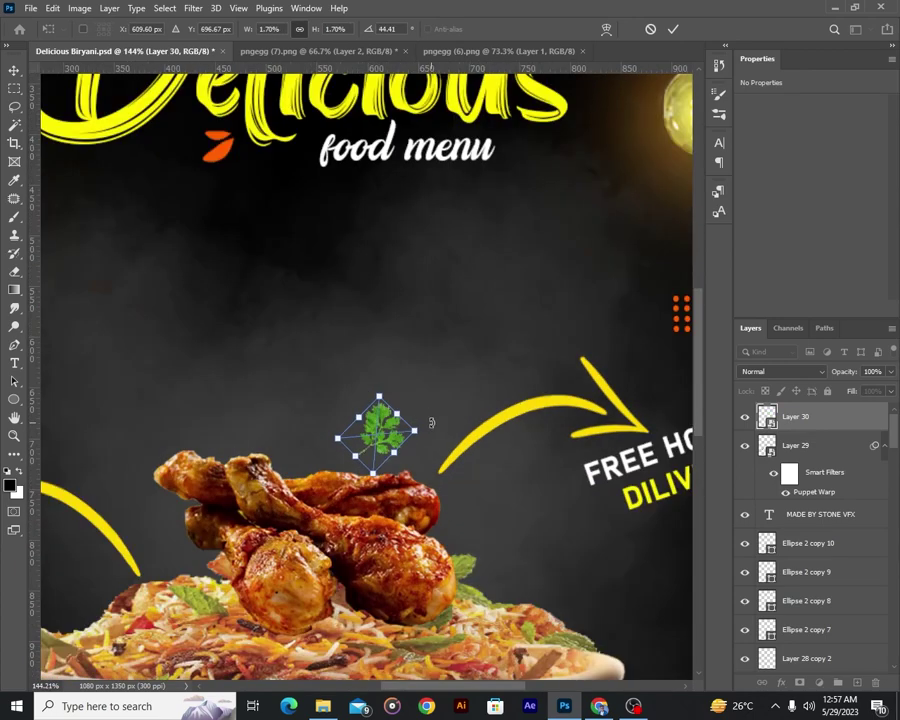
pyautogui.scroll(2, 452, 367)
pyautogui.press('Return')
pyautogui.scroll(-2, 452, 367)
pyautogui.moveTo(415, 375); pyautogui.dragTo(333, 348)
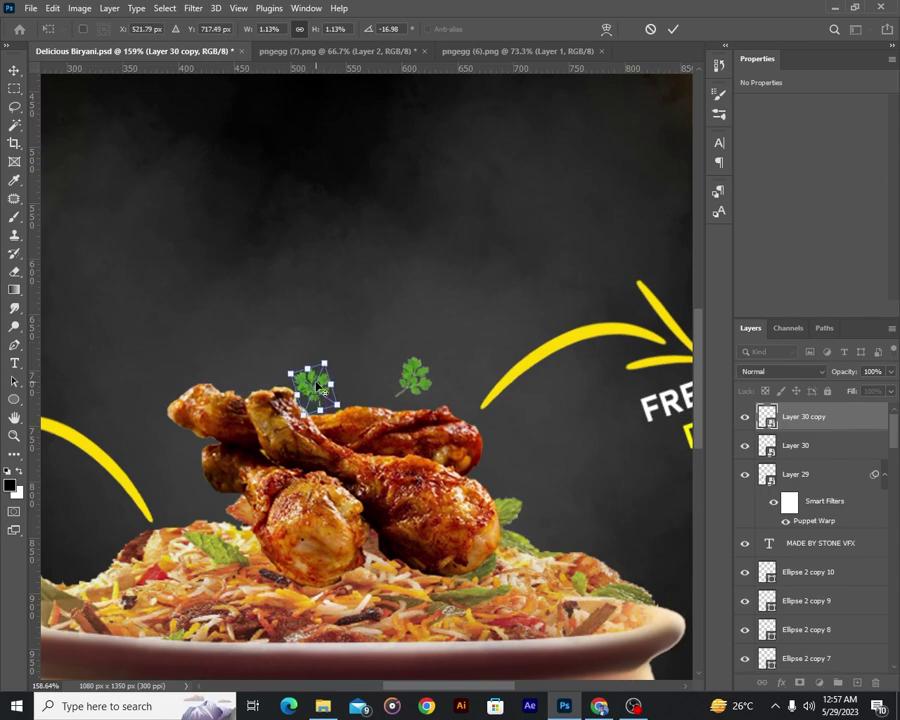
pyautogui.press('Return')
# Try moving an extra sprig copy upward, then cancel and undo it.
pyautogui.moveTo(312, 388); pyautogui.dragTo(356, 336)
pyautogui.hotkey('ctrl', 't')
pyautogui.press('Escape')
pyautogui.hotkey('ctrl', 'z')
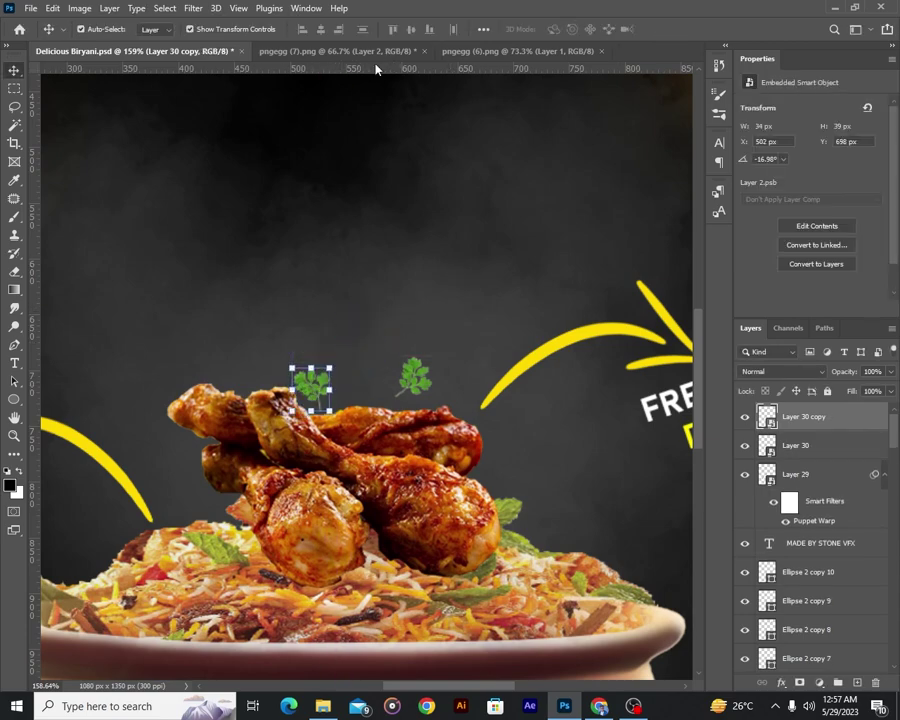
# Copy a sprig from the six-sprig coriander image into the flyer and shrink it to about a third.
pyautogui.hotkey('ctrl', 'Tab')
pyautogui.hotkey('ctrl', 'shift', 'Tab')
pyautogui.hotkey('ctrl', 'shift', 'Tab')
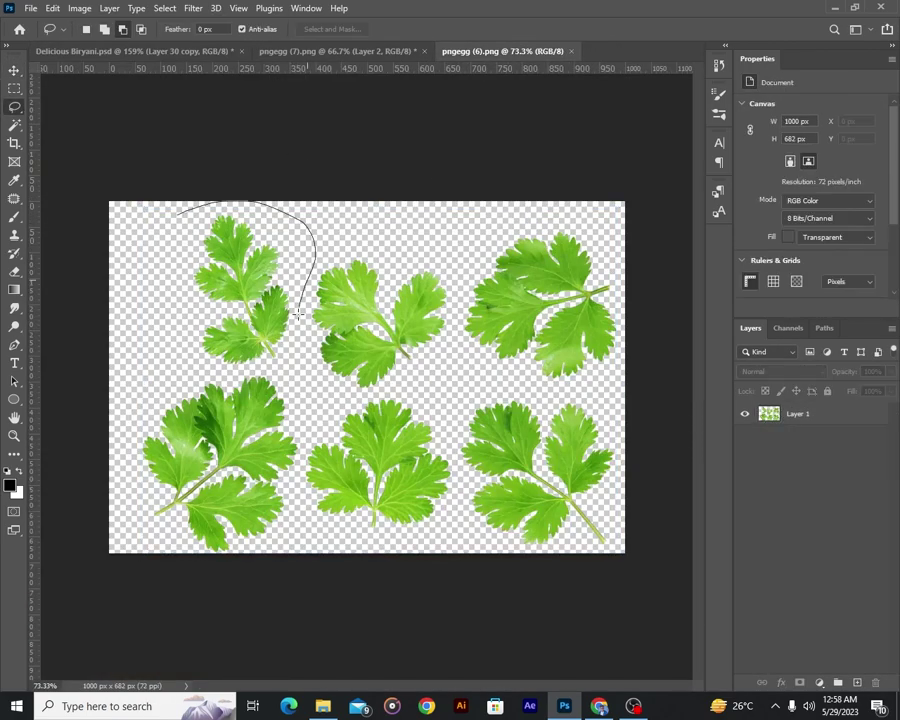
pyautogui.hotkey('ctrl', 'c')
pyautogui.hotkey('ctrl', 'Tab')
pyautogui.hotkey('ctrl', 'v')
pyautogui.hotkey('ctrl', 't')
pyautogui.moveTo(436, 528); pyautogui.dragTo(387, 350)
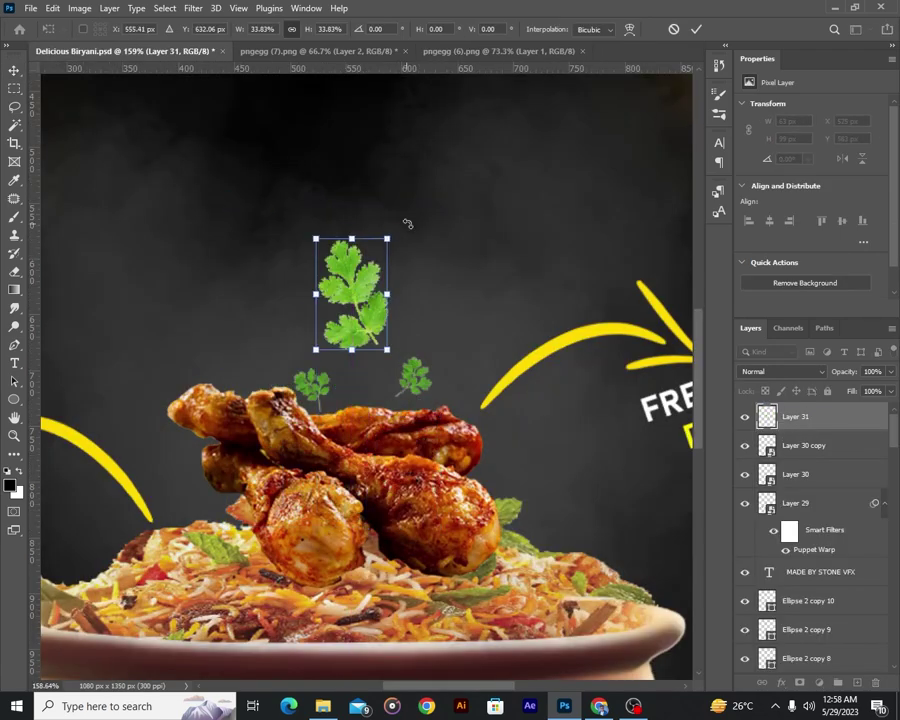
pyautogui.press('Return')
# Place a copy of the small sprig further to the left.
pyautogui.scroll(-5, 360, 322)
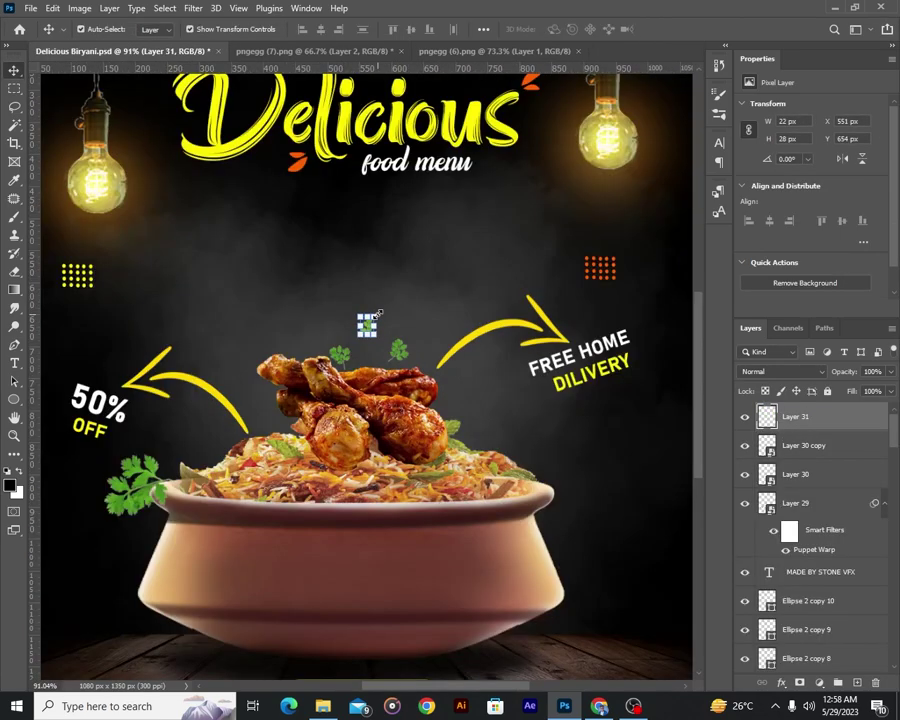
pyautogui.scroll(2, 375, 330)
pyautogui.scroll(3, 382, 336)
pyautogui.moveTo(381, 336); pyautogui.dragTo(261, 330)
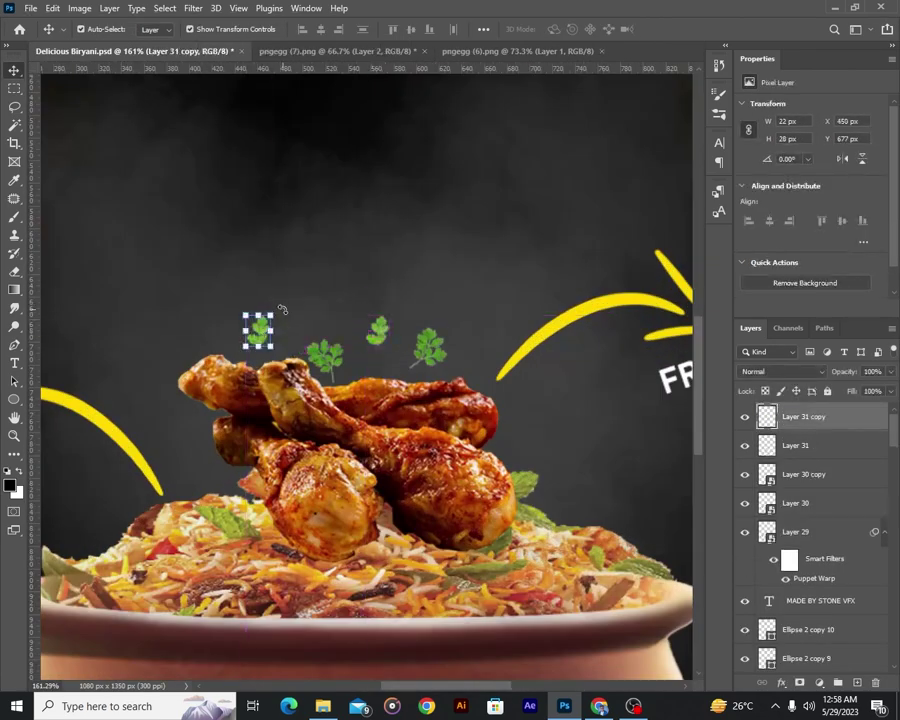
pyautogui.hotkey('ctrl', 't')
pyautogui.press('Return')
# Lasso the top-middle sprig, paste it into the flyer, and size it below the Delicious title.
pyautogui.hotkey('ctrl', 'shift', 'Tab')
pyautogui.press('l')
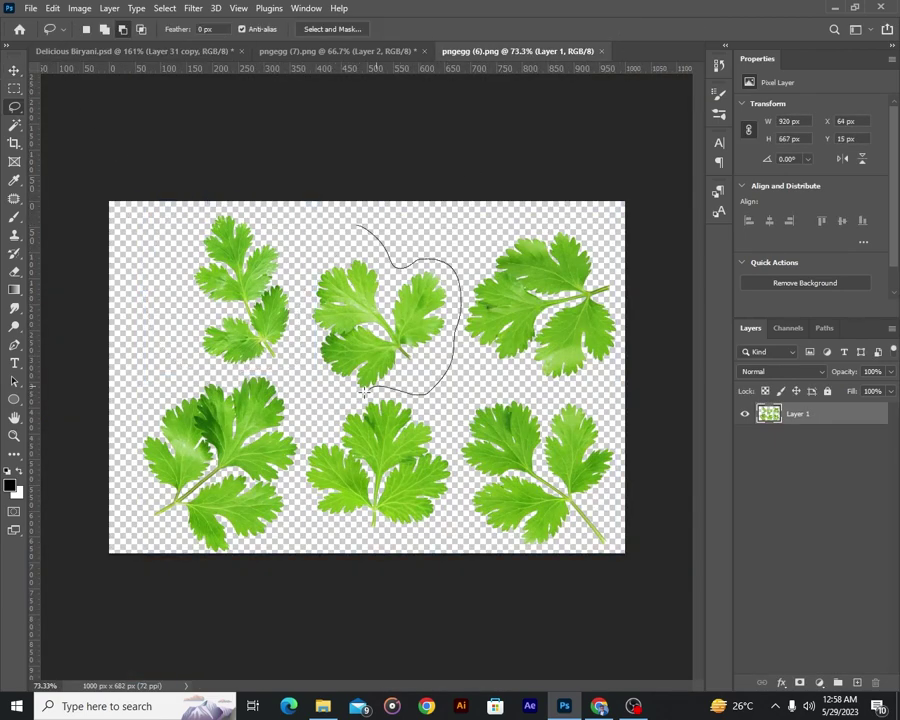
pyautogui.moveTo(365, 392); pyautogui.dragTo(355, 228)
pyautogui.hotkey('ctrl', 'c')
pyautogui.hotkey('ctrl', 'Tab')
pyautogui.hotkey('ctrl', 'v')
pyautogui.hotkey('ctrl', 't')
pyautogui.moveTo(482, 382); pyautogui.dragTo(478, 340)
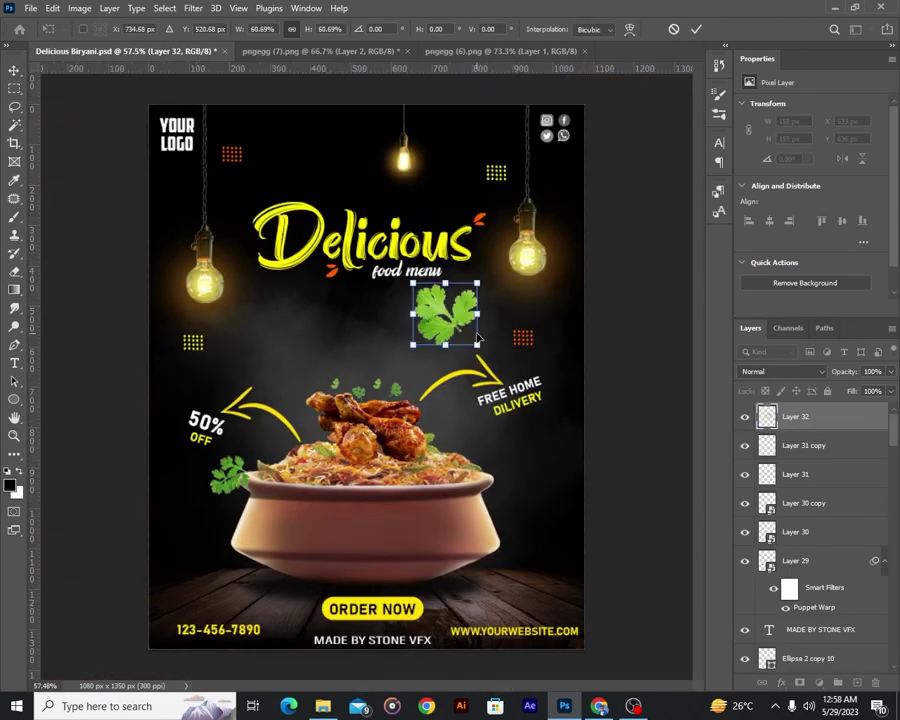
pyautogui.press('Return')
# Carry another sprig from the six-sprig image into the flyer, shrink it, and set it on the rice.
pyautogui.scroll(-2, 492, 327)
pyautogui.scroll(2, 492, 327)
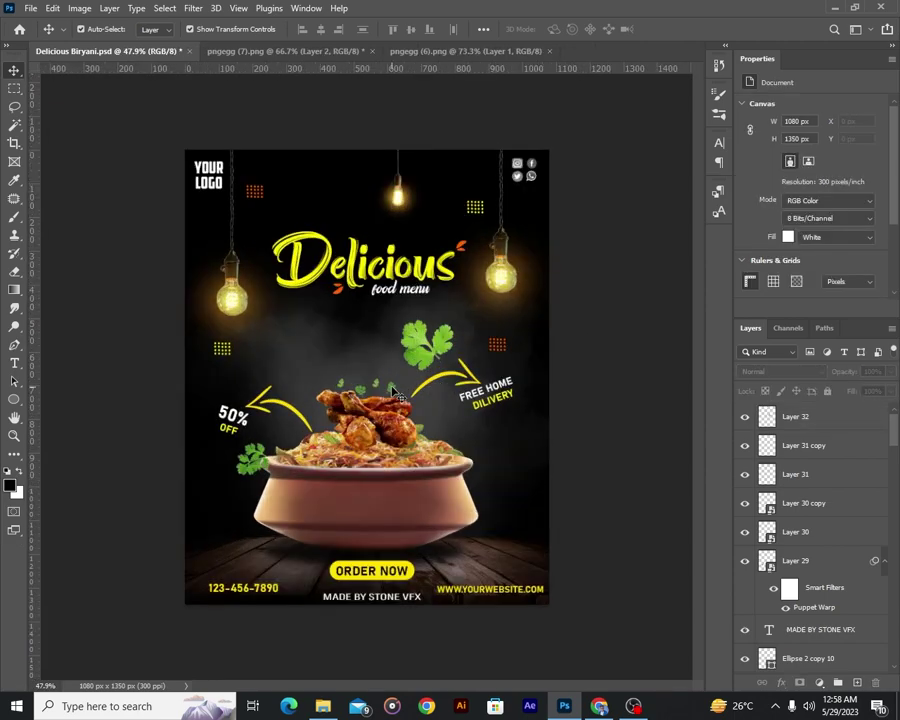
pyautogui.scroll(3, 492, 327)
pyautogui.hotkey('ctrl', 'shift', 'Tab')
pyautogui.press('l')
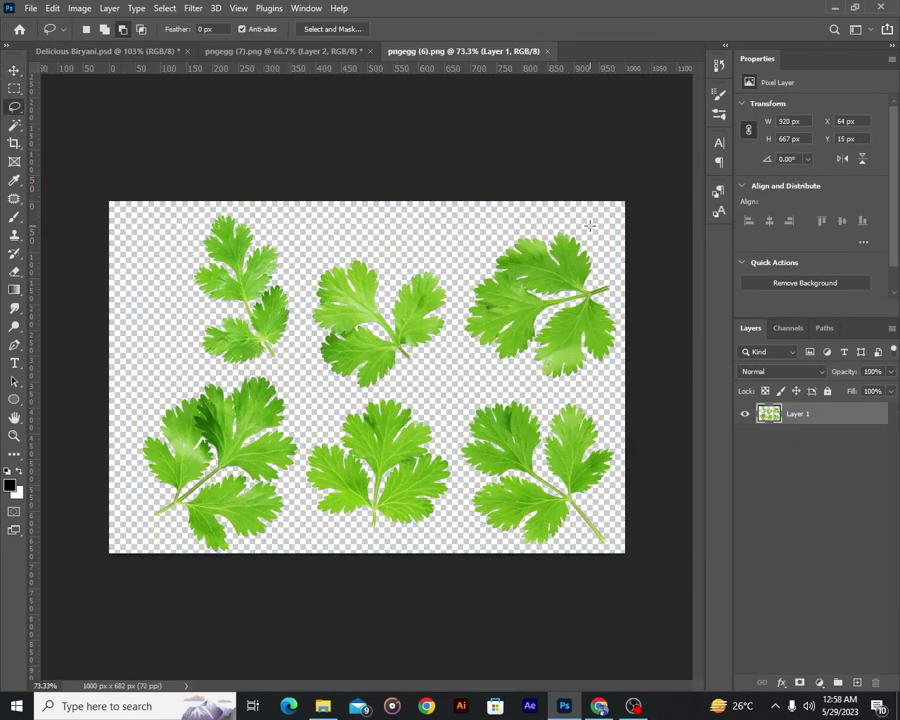
pyautogui.press('v')
pyautogui.moveTo(540, 300); pyautogui.dragTo(330, 480)
pyautogui.hotkey('ctrl', 't')
pyautogui.moveTo(420, 600); pyautogui.dragTo(360, 540)
pyautogui.moveTo(330, 470); pyautogui.dragTo(314, 508)
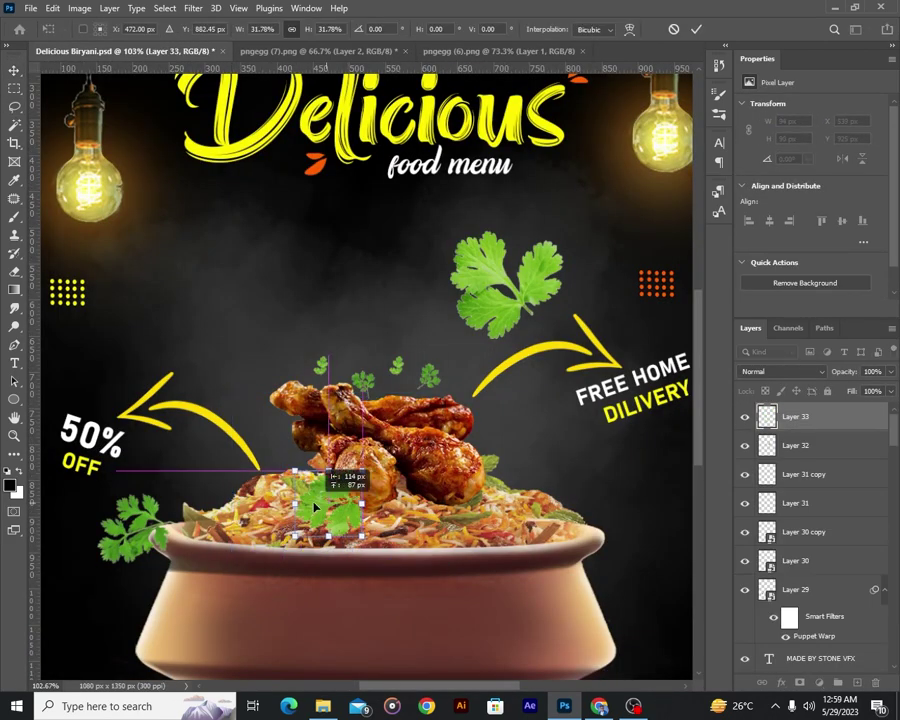
pyautogui.press('Return')
# Lasso one more sprig on the leaf sheet, bring it above the bowl, and shrink it.
pyautogui.hotkey('ctrl', '0')
pyautogui.hotkey('ctrl', 'shift', 'Tab')
pyautogui.hotkey('ctrl', 'd')
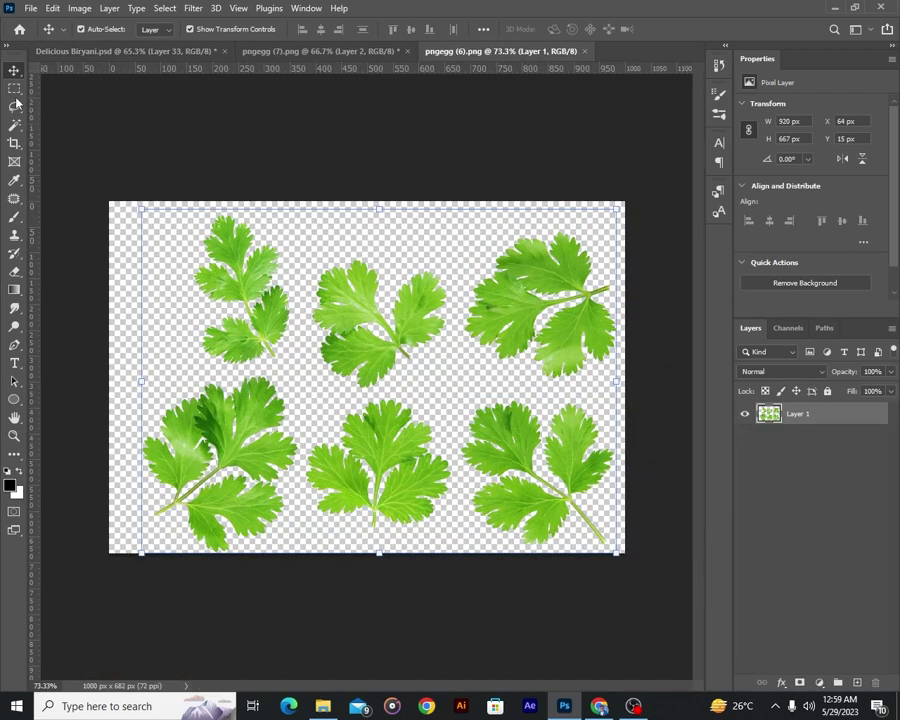
pyautogui.press('l')
pyautogui.moveTo(308, 428); pyautogui.dragTo(366, 395)
pyautogui.moveTo(293, 476); pyautogui.dragTo(306, 432)
pyautogui.press('v')
pyautogui.moveTo(380, 470); pyautogui.dragTo(430, 420)
pyautogui.hotkey('ctrl', 't')
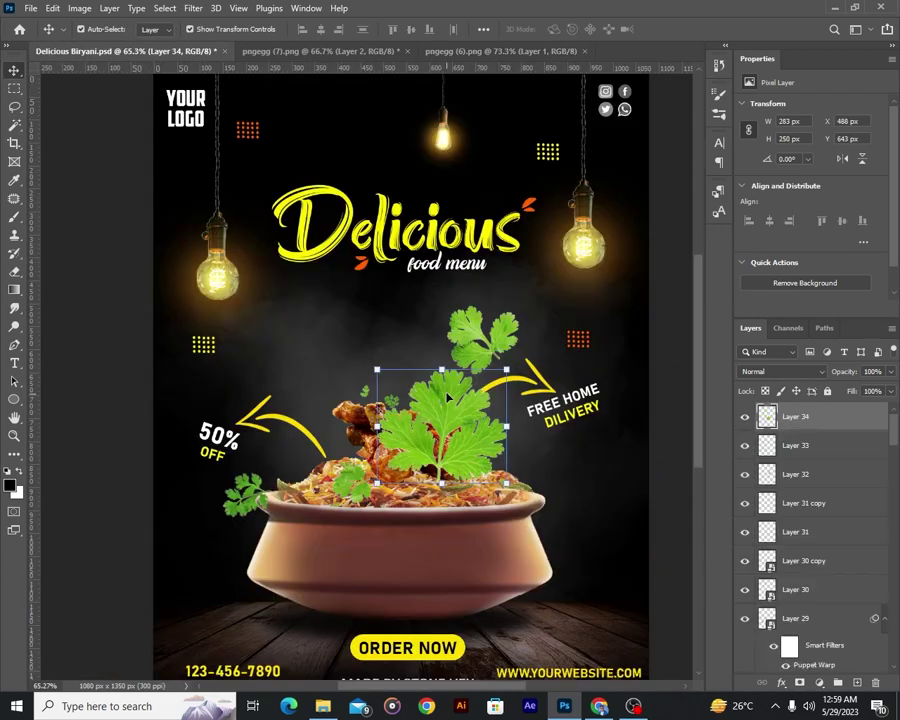
pyautogui.moveTo(376, 368); pyautogui.dragTo(368, 408)
# Move the small sprig down onto the rice and nudge another sprig beside the chicken.
pyautogui.keyDown('alt'); pyautogui.scroll(5, 363, 343); pyautogui.keyUp('alt')
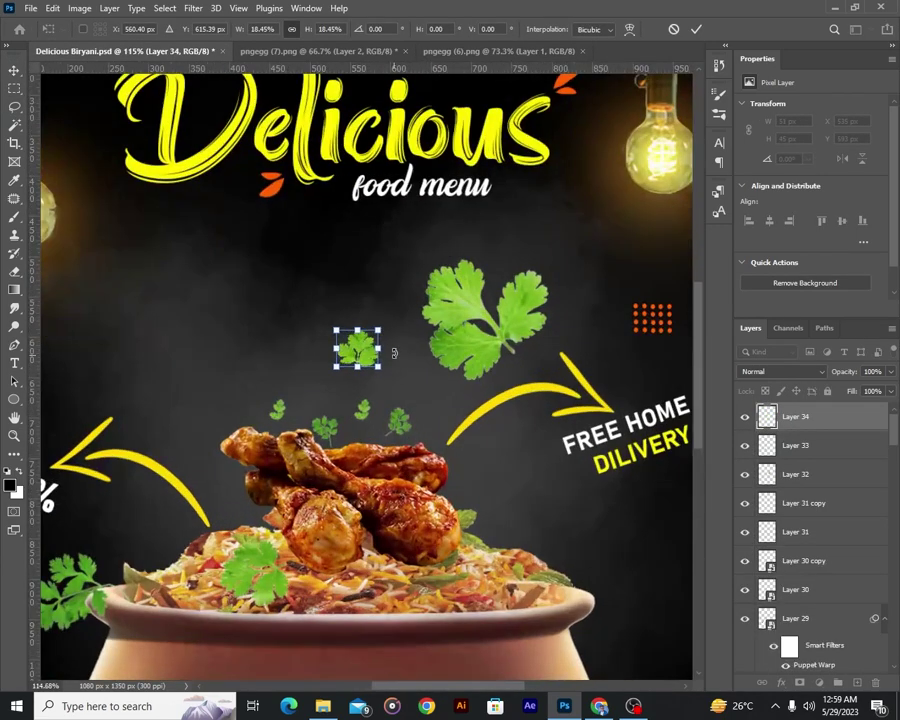
pyautogui.keyDown('alt'); pyautogui.scroll(-4, 338, 378); pyautogui.keyUp('alt')
pyautogui.keyDown('alt'); pyautogui.scroll(-4, 338, 378); pyautogui.keyUp('alt')
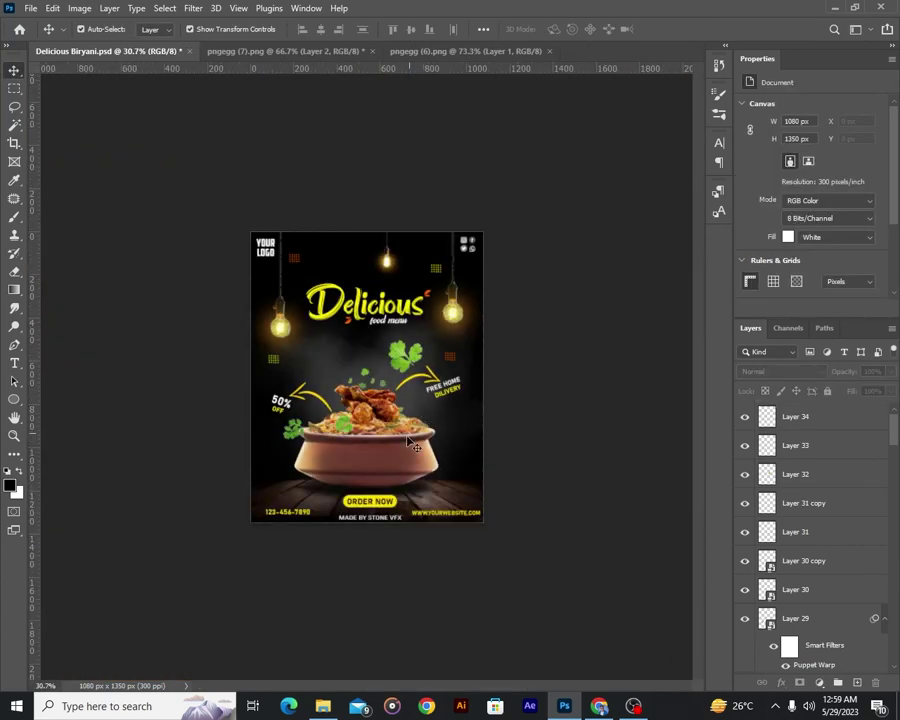
pyautogui.keyDown('alt'); pyautogui.scroll(7, 338, 378); pyautogui.keyUp('alt')
pyautogui.moveTo(385, 322); pyautogui.dragTo(490, 480)
pyautogui.press('Return')
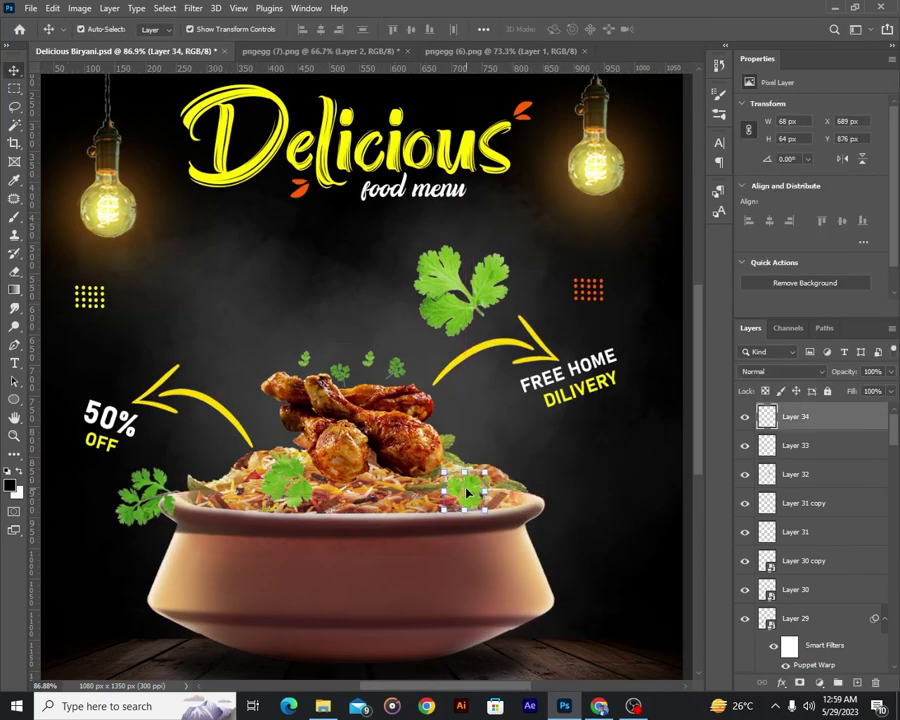
pyautogui.keyDown('alt'); pyautogui.scroll(-5, 510, 416); pyautogui.keyUp('alt')
pyautogui.keyDown('alt'); pyautogui.scroll(4, 482, 414); pyautogui.keyUp('alt')
pyautogui.keyDown('alt'); pyautogui.scroll(3, 281, 377); pyautogui.keyUp('alt')
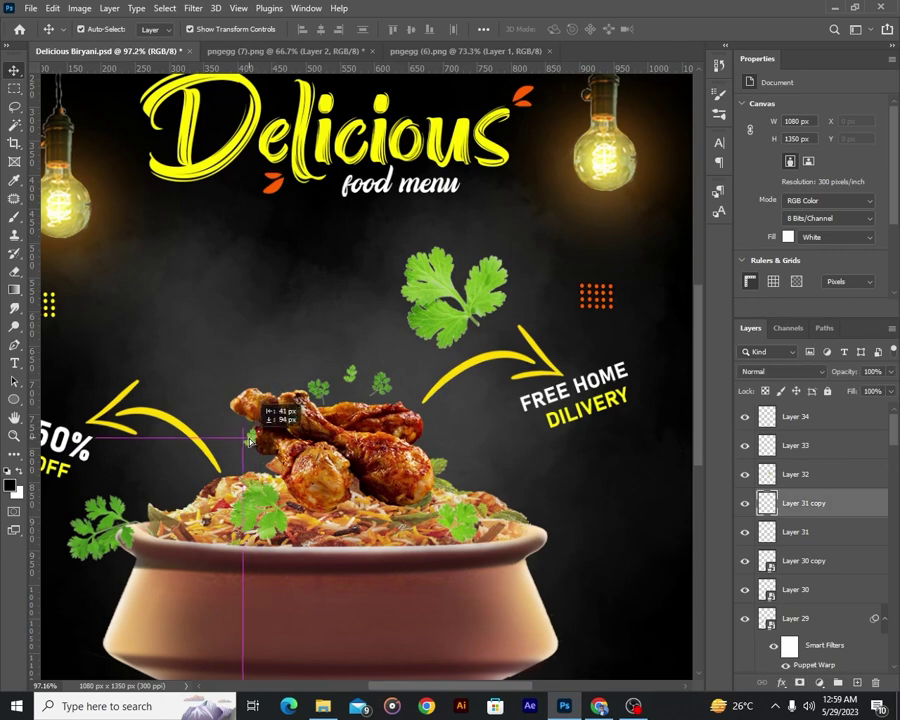
pyautogui.moveTo(250, 441); pyautogui.dragTo(237, 431)
pyautogui.keyDown('alt'); pyautogui.scroll(-3, 237, 431); pyautogui.keyUp('alt')
pyautogui.keyDown('alt'); pyautogui.scroll(-1, 456, 208); pyautogui.keyUp('alt')
# Lasso and cut the lower-right sprig from the leaf sheet, paste it as Layer 35, and shrink it.
pyautogui.hotkey('ctrl', 'shift', 'Tab')
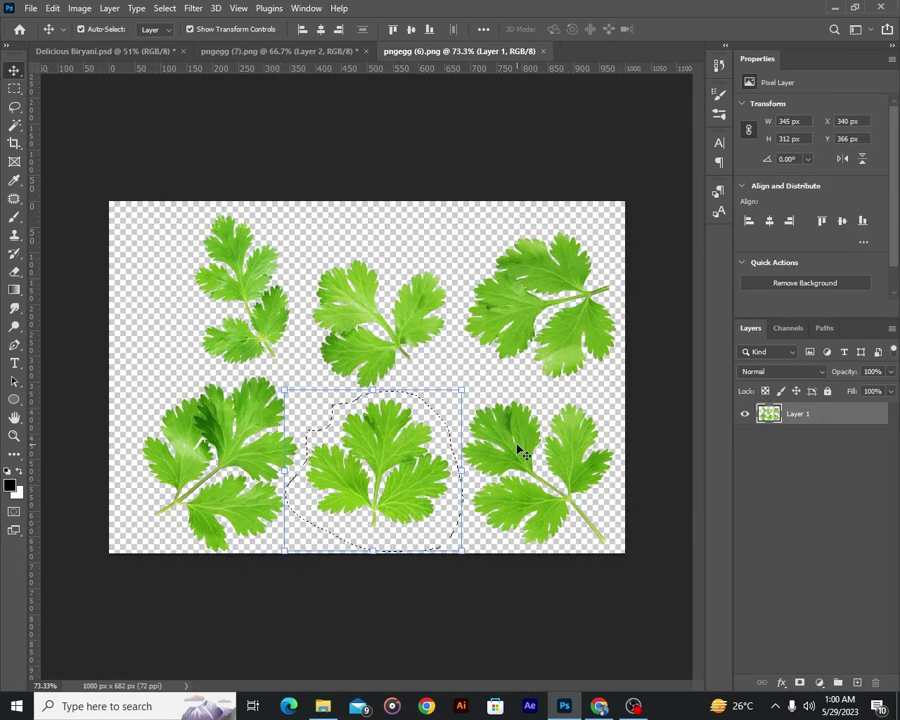
pyautogui.click(14, 106)
pyautogui.moveTo(459, 416); pyautogui.dragTo(525, 393)
pyautogui.moveTo(463, 507); pyautogui.dragTo(459, 416)
pyautogui.press('v')
pyautogui.hotkey('ctrl', 'x')
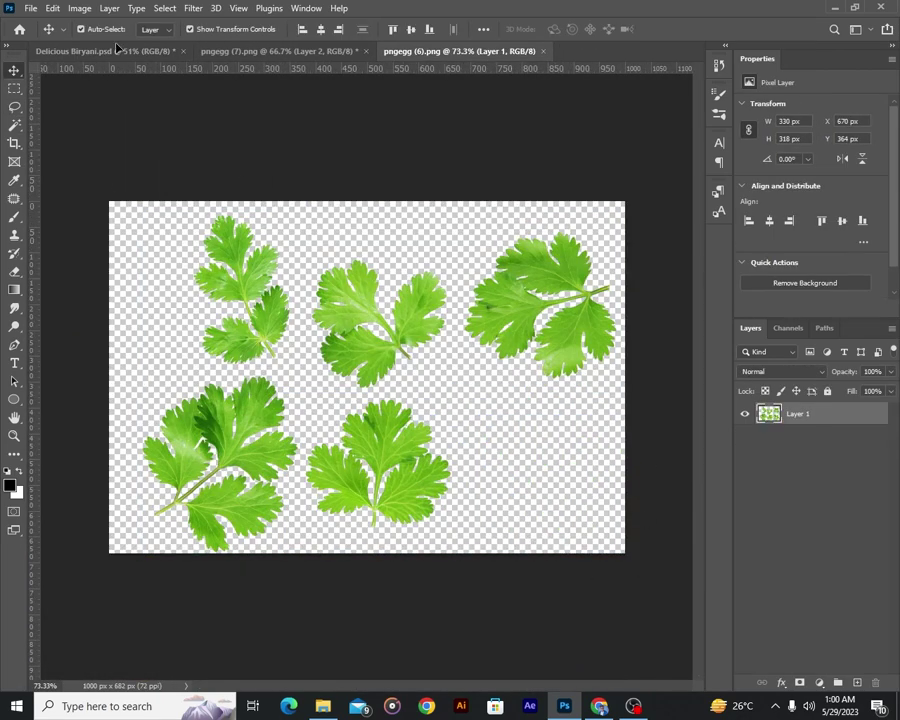
pyautogui.hotkey('ctrl', 'Tab')
pyautogui.hotkey('ctrl', 'v')
pyautogui.moveTo(255, 500)
pyautogui.mouseDown()
pyautogui.moveTo(240, 541)
pyautogui.moveTo(211, 314)
pyautogui.moveTo(240, 530)
pyautogui.mouseUp()
pyautogui.press('Return')
# Duplicate the sprig, flip the copy horizontally, and move it to the bottom-right.
pyautogui.keyDown('alt'); pyautogui.scroll(-2, 604, 378); pyautogui.keyUp('alt')
pyautogui.keyDown('alt'); pyautogui.scroll(2, 604, 378); pyautogui.keyUp('alt')
pyautogui.hotkey('ctrl', 't')
pyautogui.rightClick(238, 517)
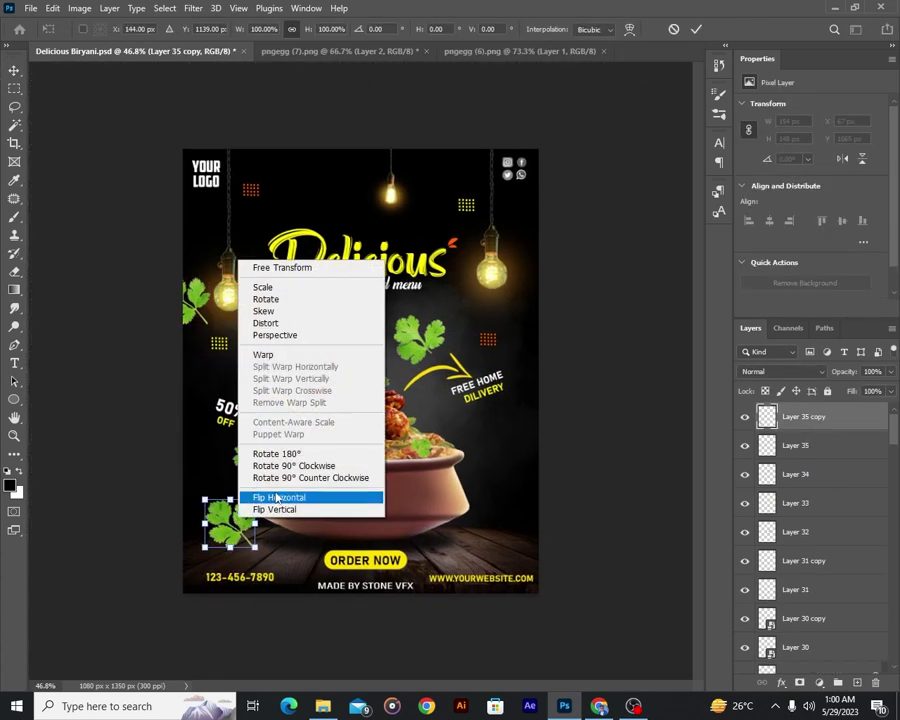
pyautogui.click(276, 497)
pyautogui.press('Return')
pyautogui.keyDown('alt'); pyautogui.scroll(-1, 450, 340); pyautogui.keyUp('alt')
pyautogui.moveTo(274, 516); pyautogui.dragTo(468, 510)
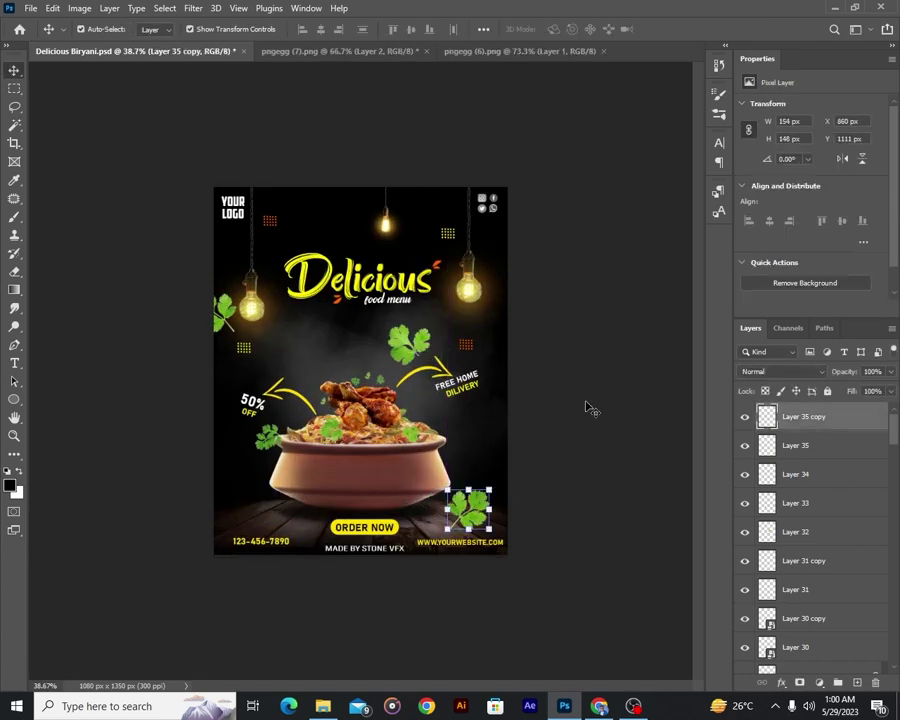
# Place a sprig at the bottom-left and push the bottom-right sprig toward the right edge.
pyautogui.keyDown('alt'); pyautogui.scroll(1, 590, 408); pyautogui.keyUp('alt')
pyautogui.keyDown('alt'); pyautogui.moveTo(417, 338); pyautogui.dragTo(255, 520); pyautogui.keyUp('alt')
pyautogui.hotkey('ctrl', 't')
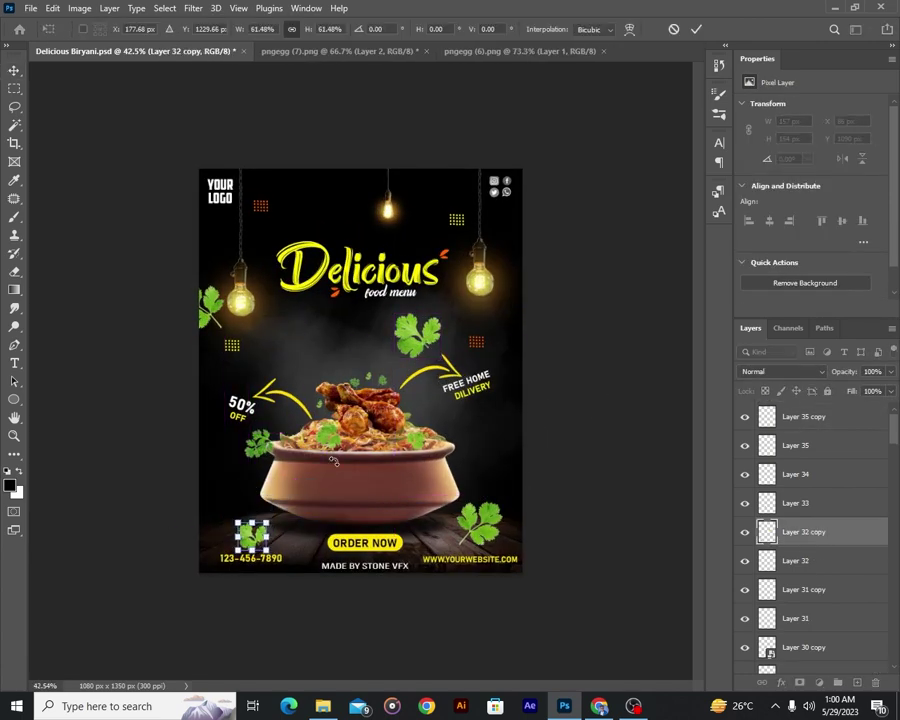
pyautogui.press('Return')
pyautogui.keyDown('alt'); pyautogui.scroll(3, 273, 523); pyautogui.keyUp('alt')
pyautogui.keyDown('alt'); pyautogui.scroll(-4, 275, 540); pyautogui.keyUp('alt')
pyautogui.keyDown('alt'); pyautogui.scroll(1, 450, 500); pyautogui.keyUp('alt')
pyautogui.moveTo(510, 540); pyautogui.dragTo(619, 539)
pyautogui.press('Return')
# Raise the right-edge sprig beside the bowl and deselect the layer.
pyautogui.keyDown('alt'); pyautogui.scroll(-3, 532, 408); pyautogui.keyUp('alt')
pyautogui.keyDown('alt'); pyautogui.scroll(3, 532, 408); pyautogui.keyUp('alt')
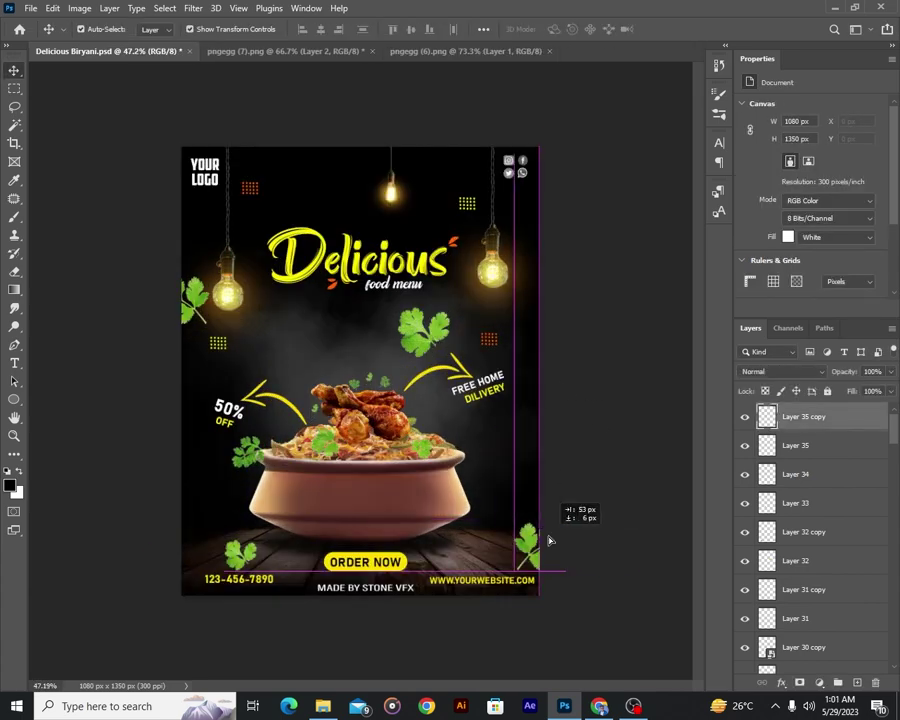
pyautogui.moveTo(549, 541); pyautogui.dragTo(520, 458)
pyautogui.keyDown('alt'); pyautogui.scroll(-3, 523, 495); pyautogui.keyUp('alt')
pyautogui.click(516, 504)
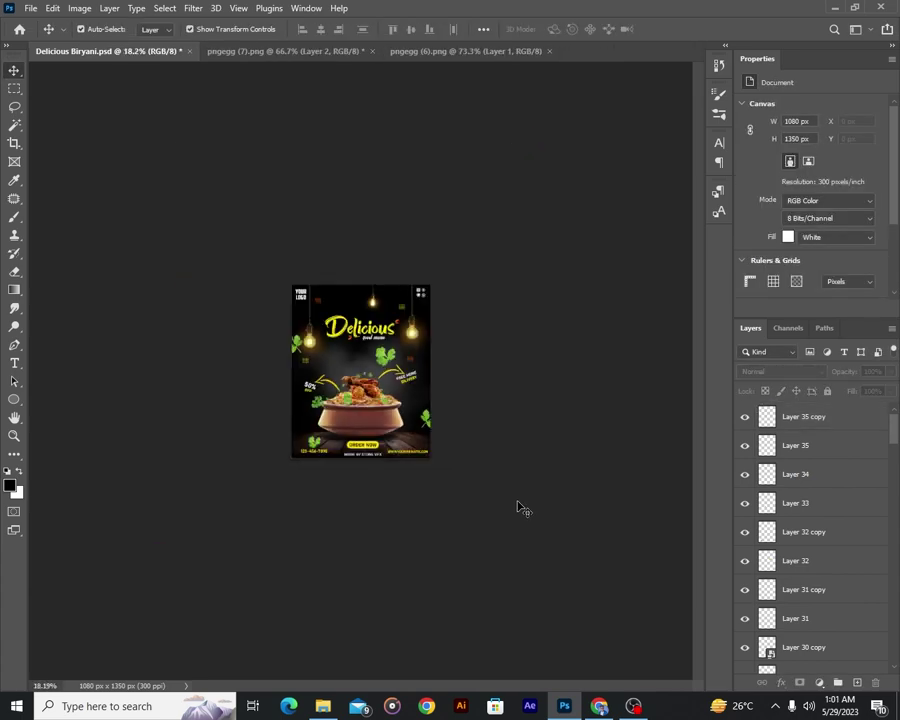
pyautogui.keyDown('alt'); pyautogui.scroll(4, 516, 504); pyautogui.keyUp('alt')
pyautogui.keyDown('alt'); pyautogui.scroll(1, 337, 488); pyautogui.keyUp('alt')
pyautogui.keyDown('alt'); pyautogui.scroll(-2, 337, 488); pyautogui.keyUp('alt')
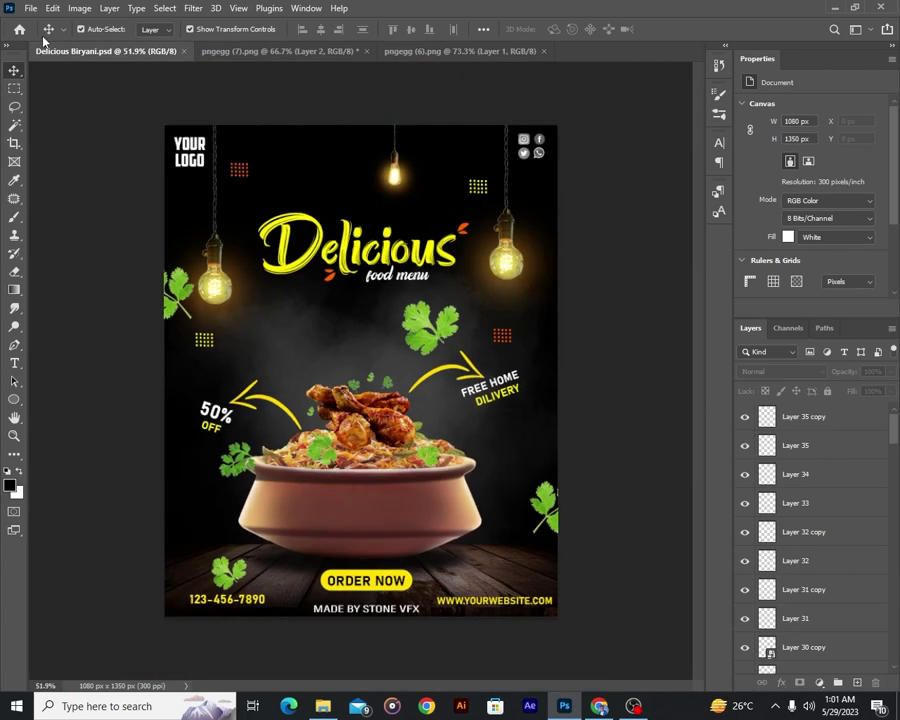
pyautogui.keyDown('alt'); pyautogui.scroll(1, 337, 488); pyautogui.keyUp('alt')
# Select Layer 7 copy, rotate it about 51 degrees, and enlarge it.
pyautogui.click(52, 8)
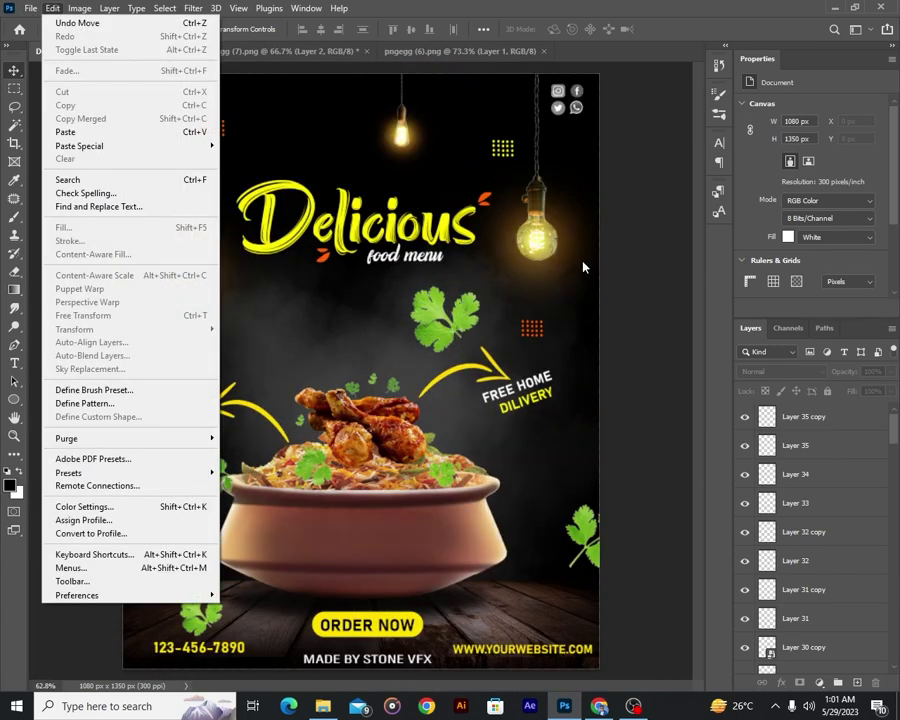
pyautogui.keyDown('alt'); pyautogui.scroll(-3, 583, 267); pyautogui.keyUp('alt')
pyautogui.keyDown('alt'); pyautogui.scroll(4, 583, 267); pyautogui.keyUp('alt')
pyautogui.click(811, 569)
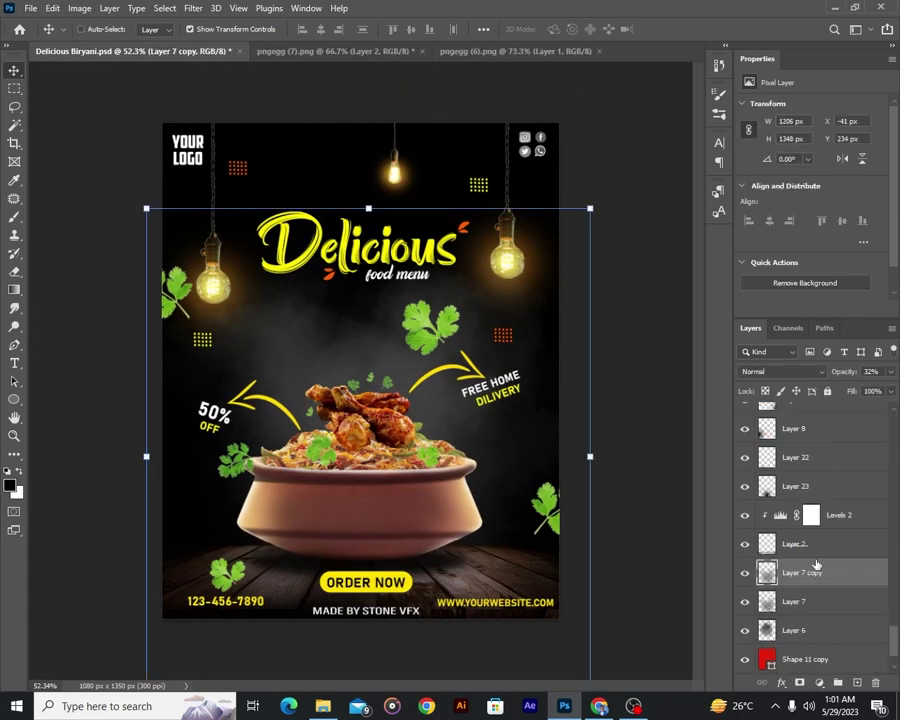
pyautogui.moveTo(594, 202); pyautogui.dragTo(416, 348)
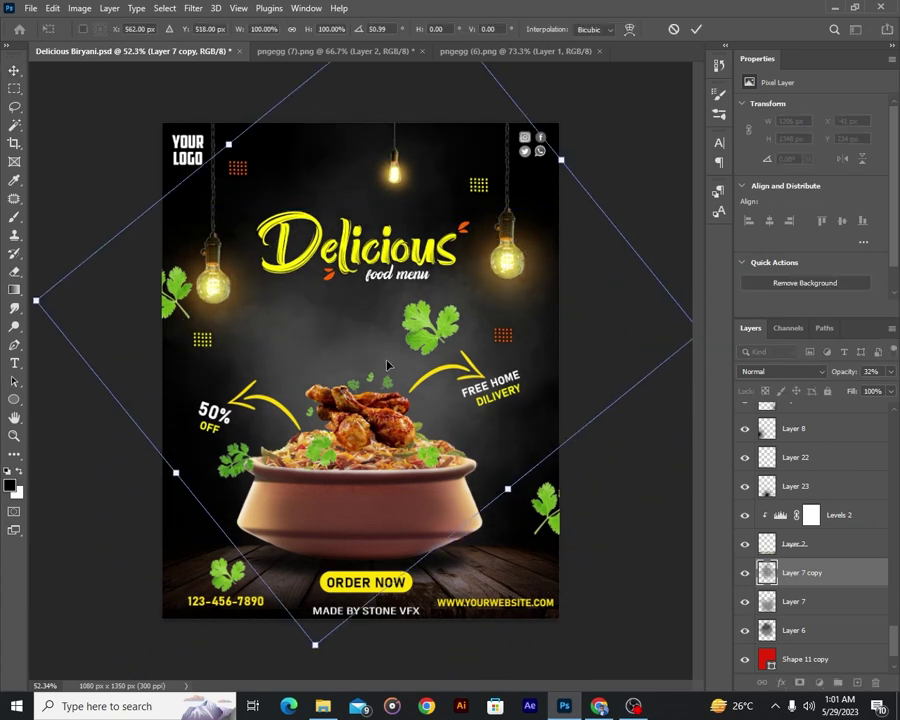
pyautogui.keyDown('alt'); pyautogui.scroll(-2, 389, 366); pyautogui.keyUp('alt')
pyautogui.moveTo(508, 624)
pyautogui.mouseDown()
pyautogui.moveTo(350, 700)
pyautogui.moveTo(343, 428)
pyautogui.mouseUp()
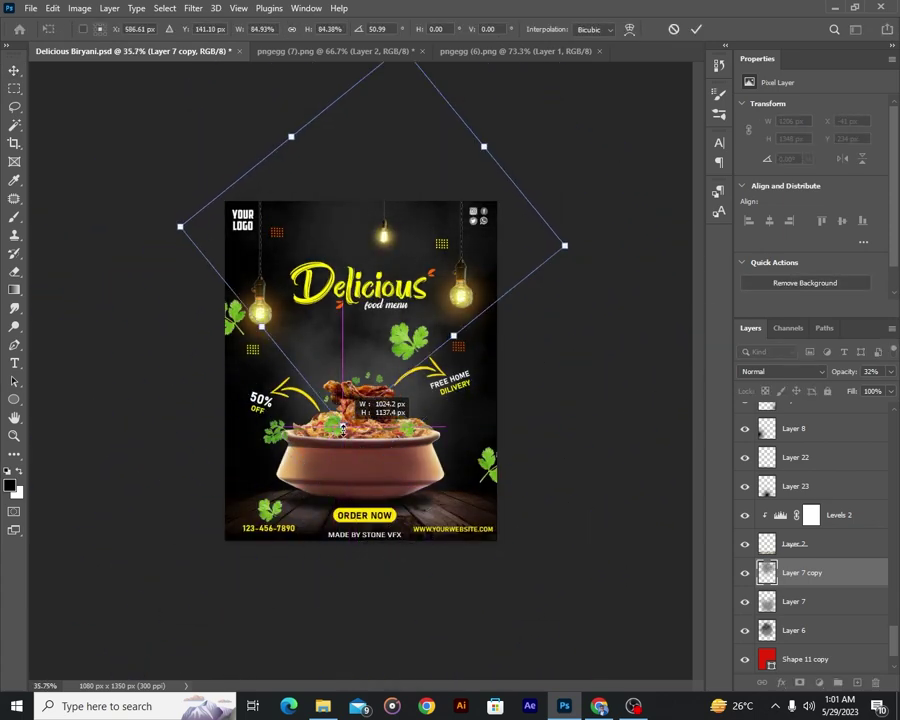
# Straighten and shrink the overlay, move it above the bowl, and lower its top edge.
pyautogui.keyDown('alt'); pyautogui.scroll(-1, 522, 302); pyautogui.keyUp('alt')
pyautogui.moveTo(522, 302); pyautogui.dragTo(398, 98)
pyautogui.moveTo(219, 275); pyautogui.dragTo(300, 140)
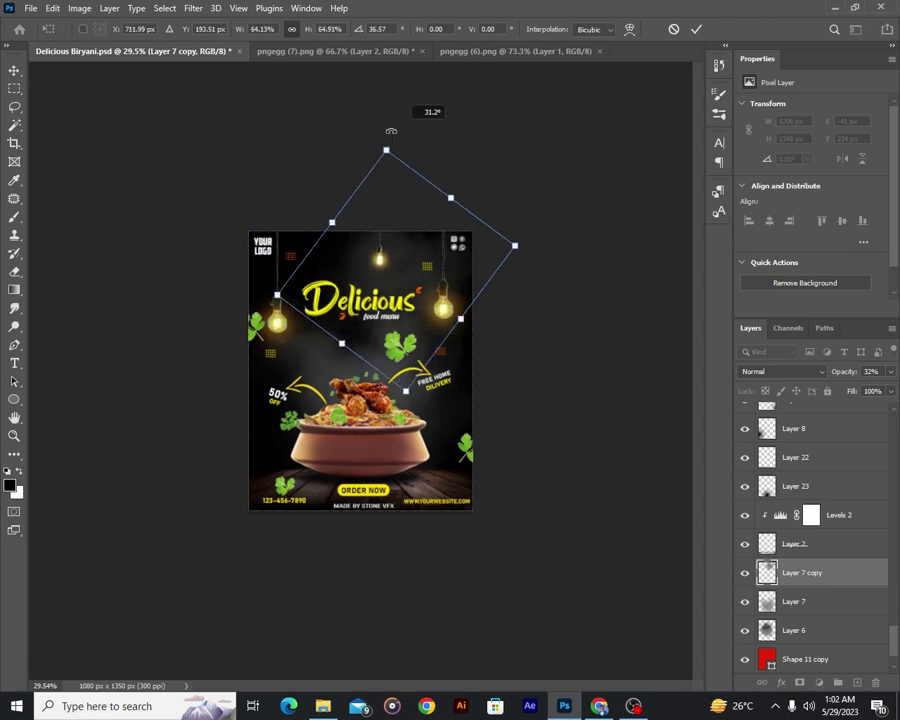
pyautogui.moveTo(391, 216); pyautogui.dragTo(345, 290)
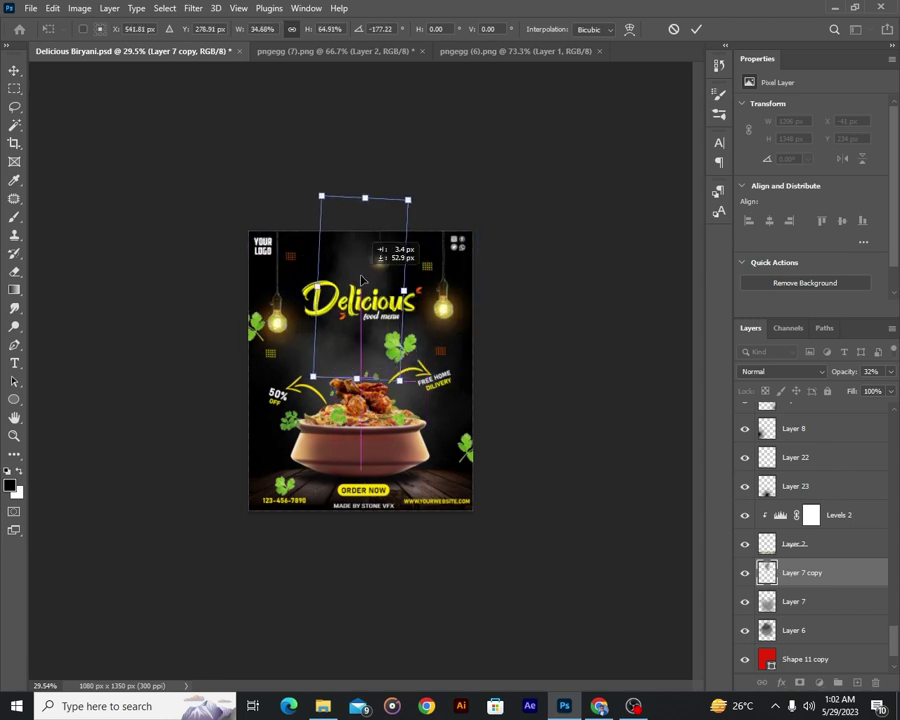
pyautogui.moveTo(377, 188); pyautogui.dragTo(362, 209)
pyautogui.keyDown('alt'); pyautogui.scroll(1, 357, 389); pyautogui.keyUp('alt')
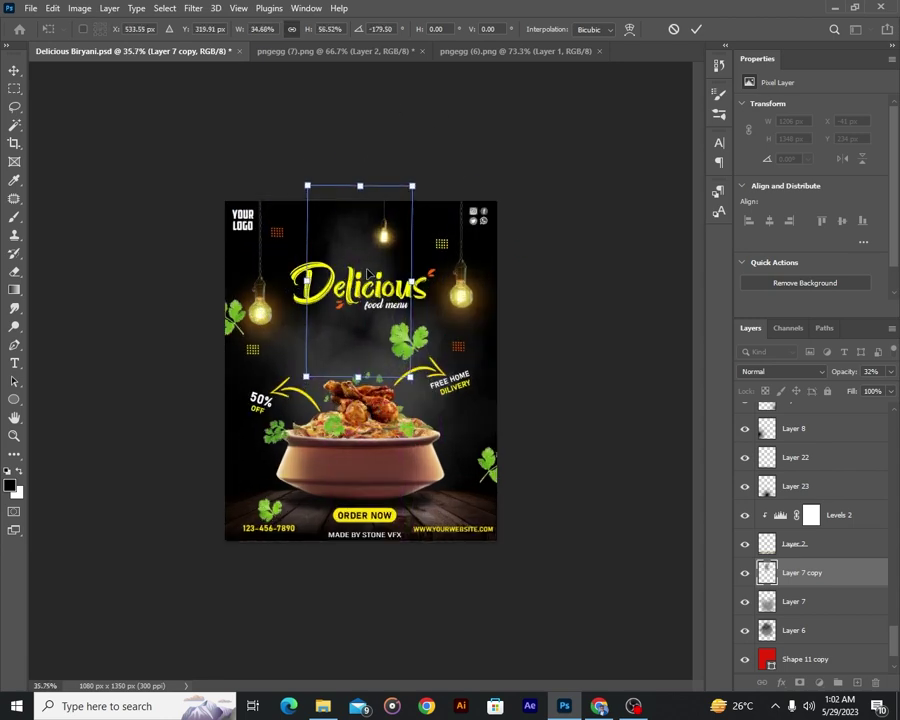
pyautogui.press('Return')
pyautogui.keyDown('alt'); pyautogui.scroll(2, 490, 280); pyautogui.keyUp('alt')
pyautogui.keyDown('alt'); pyautogui.scroll(1, 556, 304); pyautogui.keyUp('alt')
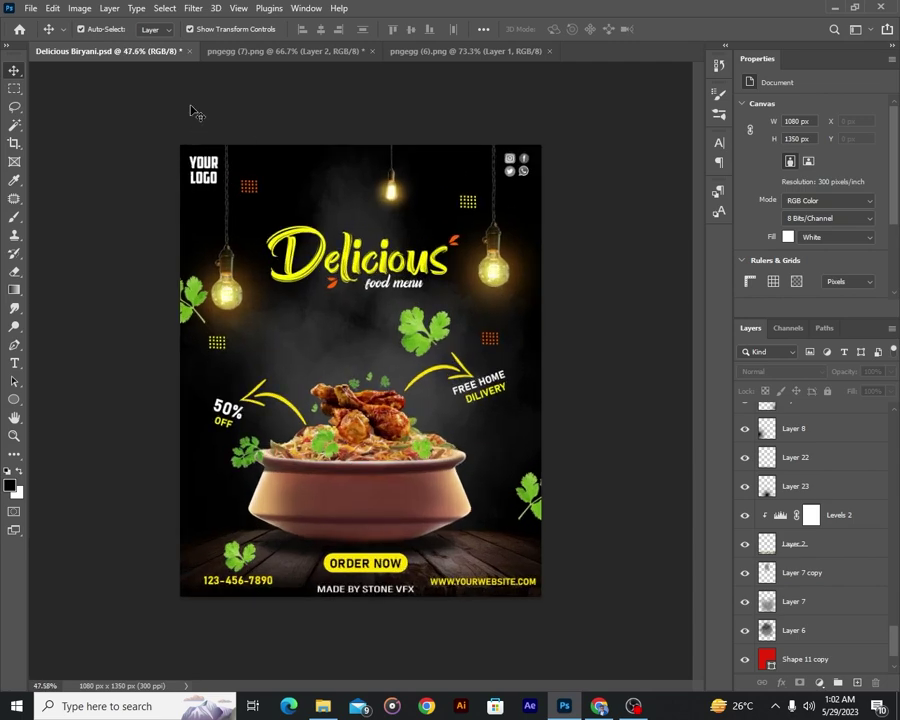
# Apply Motion Blur to the left-edge coriander sprig on Layer 35.
pyautogui.keyDown('alt'); pyautogui.scroll(3, 197, 122); pyautogui.keyUp('alt')
pyautogui.keyDown('alt'); pyautogui.scroll(-2, 197, 122); pyautogui.keyUp('alt')
pyautogui.click(130, 265)
pyautogui.click(193, 8)
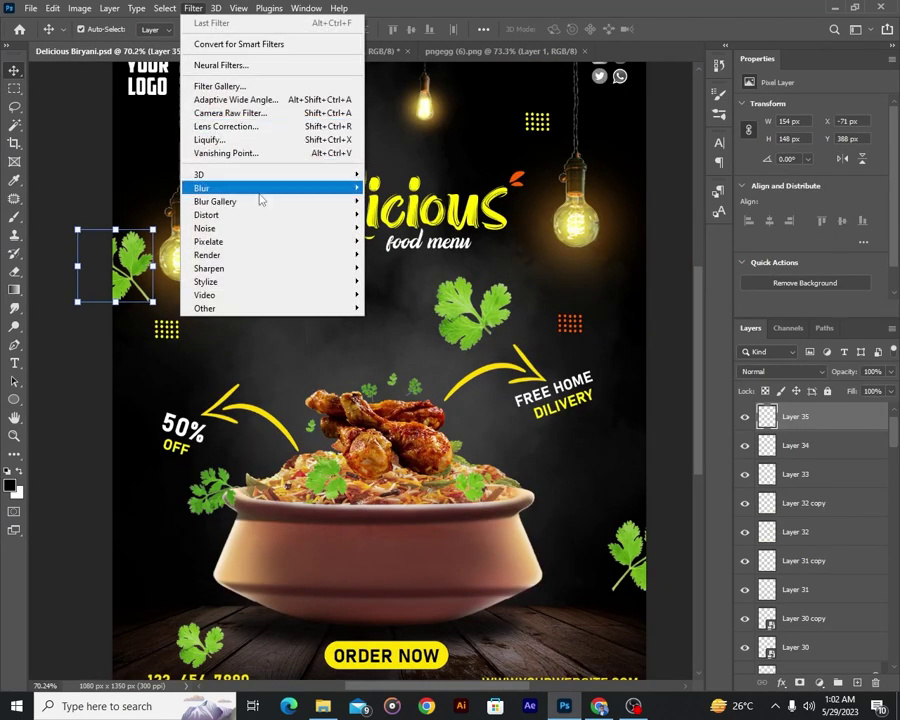
pyautogui.click(395, 268)
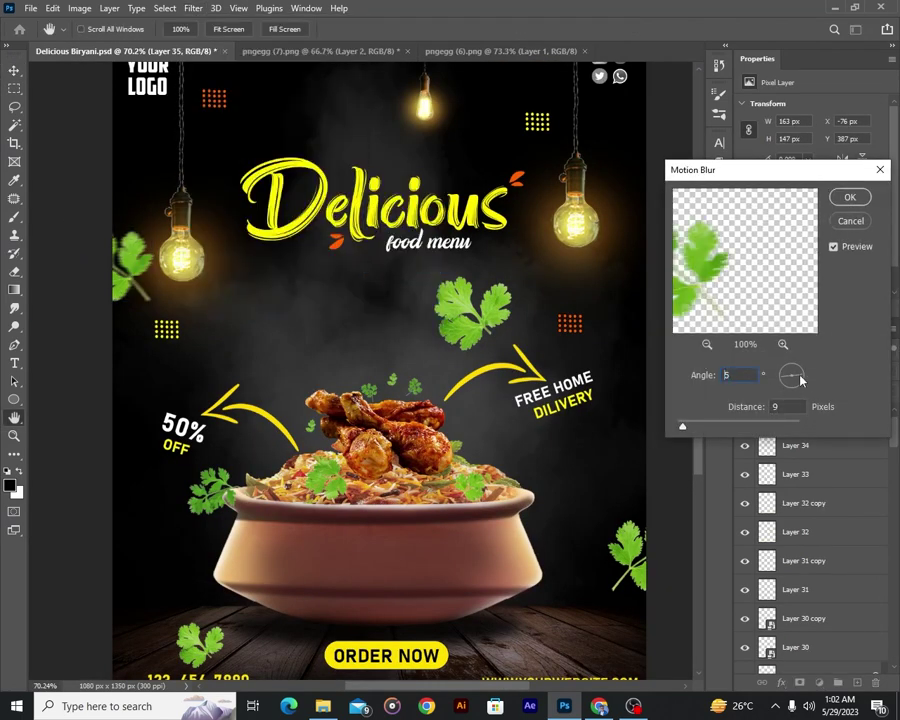
pyautogui.click(850, 197)
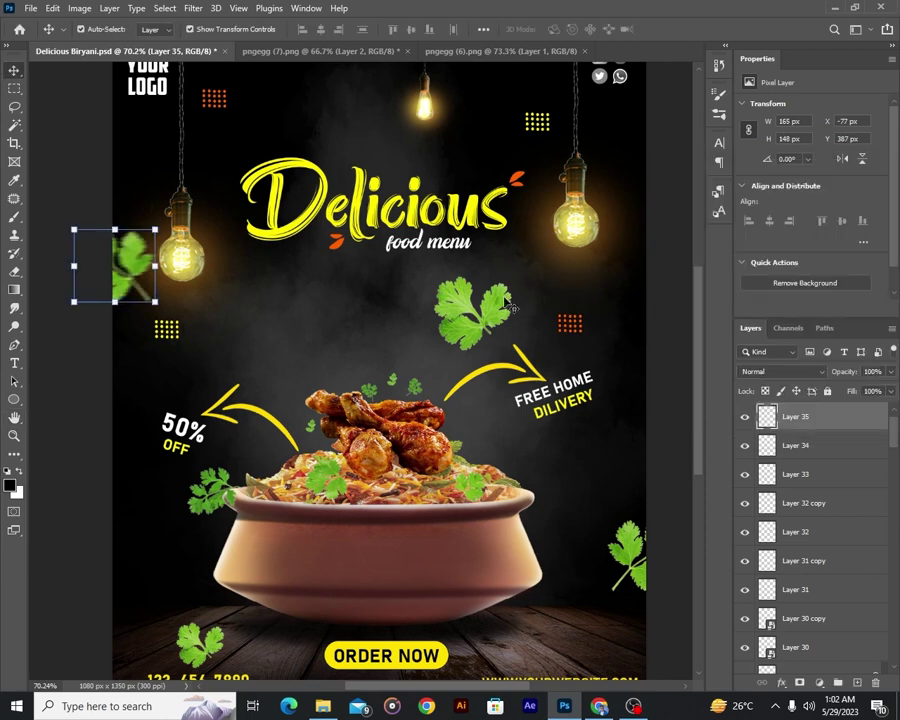
# Apply Motion Blur with distance 12 to the right-edge sprig on Layer 35 copy.
pyautogui.scroll(-2, 447, 300)
pyautogui.click(447, 216)
pyautogui.click(620, 453)
pyautogui.click(193, 8)
pyautogui.click(399, 267)
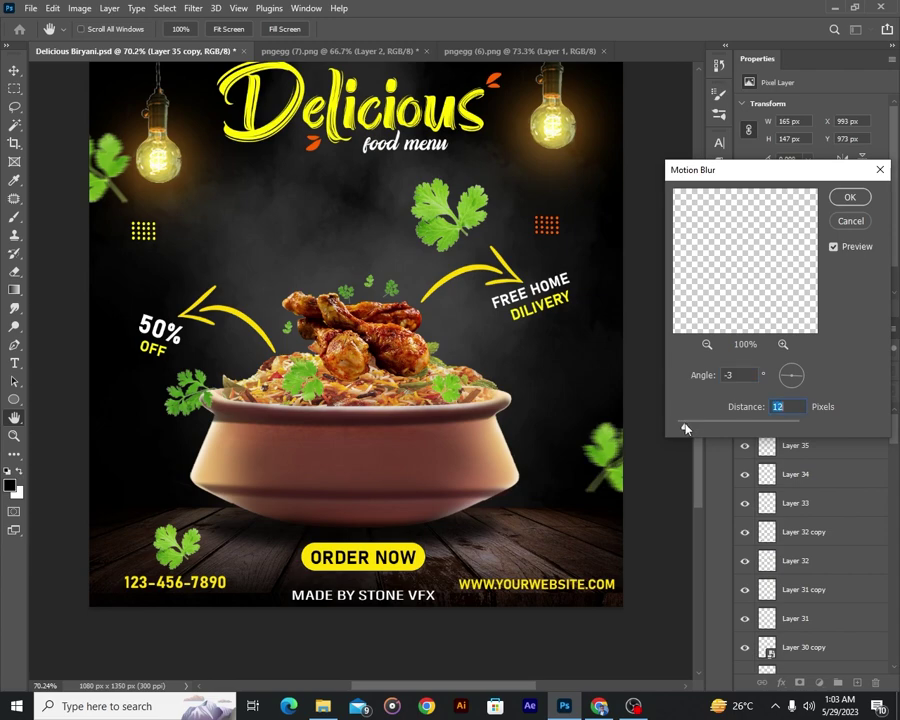
pyautogui.press('Return')
pyautogui.scroll(-3, 506, 378)
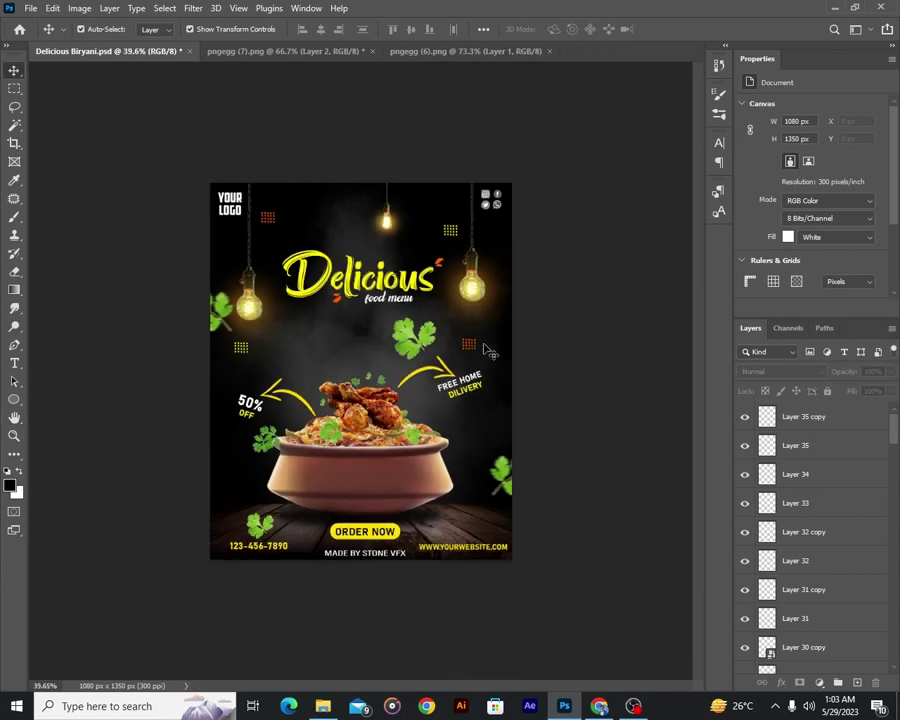
pyautogui.scroll(2, 486, 350)
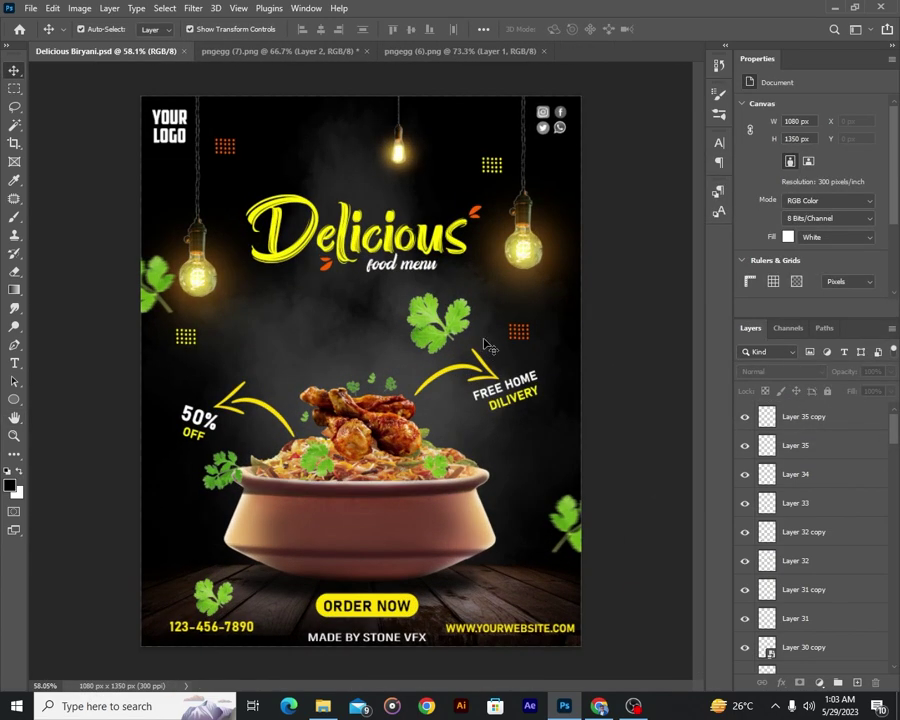